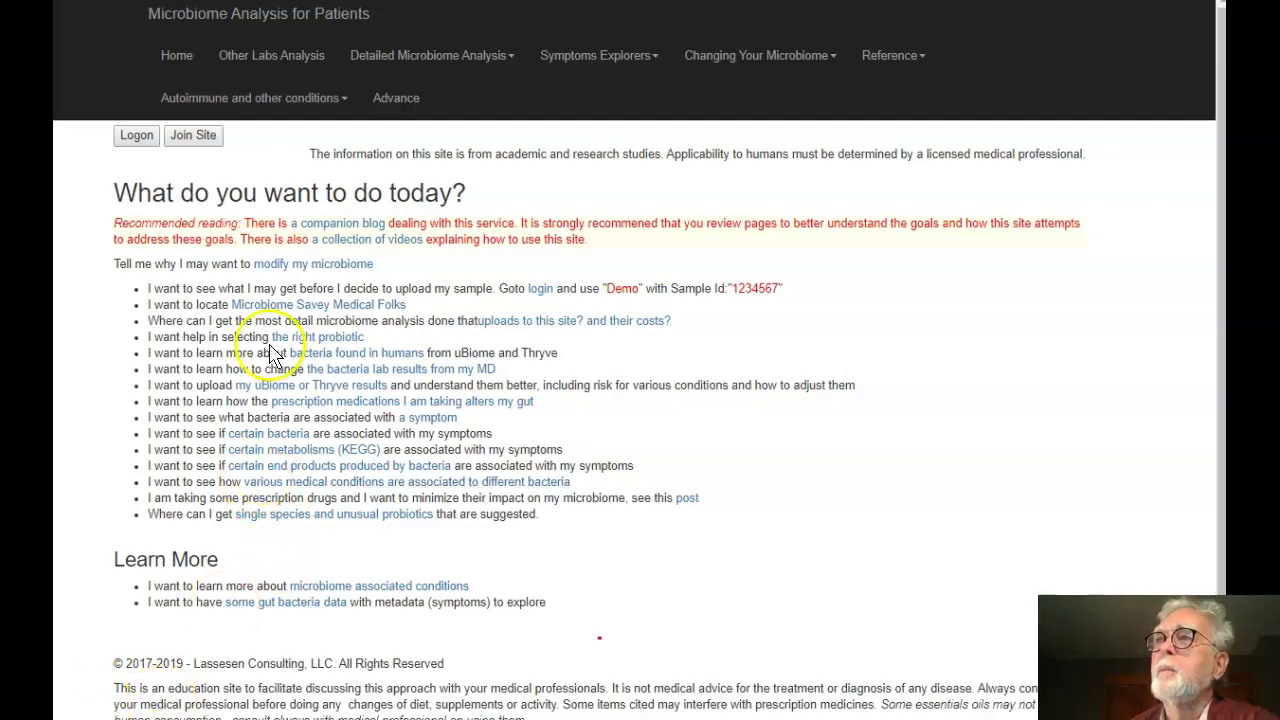
Log on to the site and open My Biome View for the Oct 1 2015 gut sample.
click(137, 136)
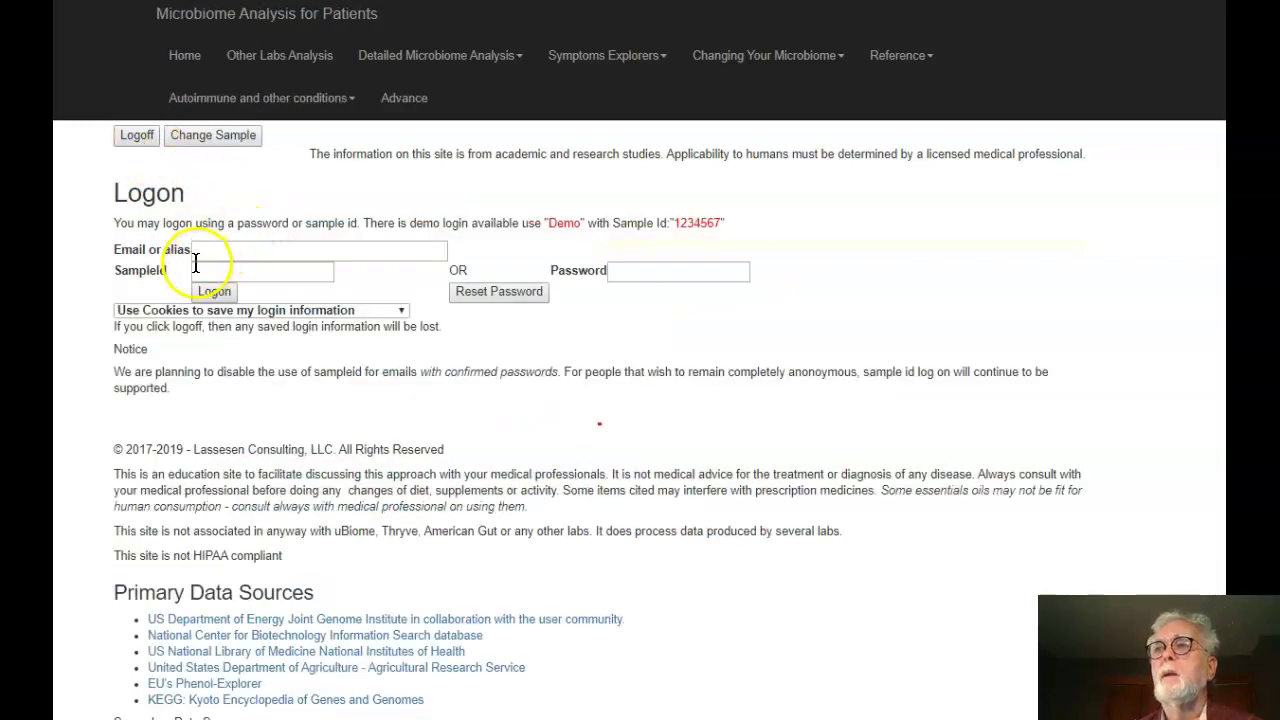
click(199, 254)
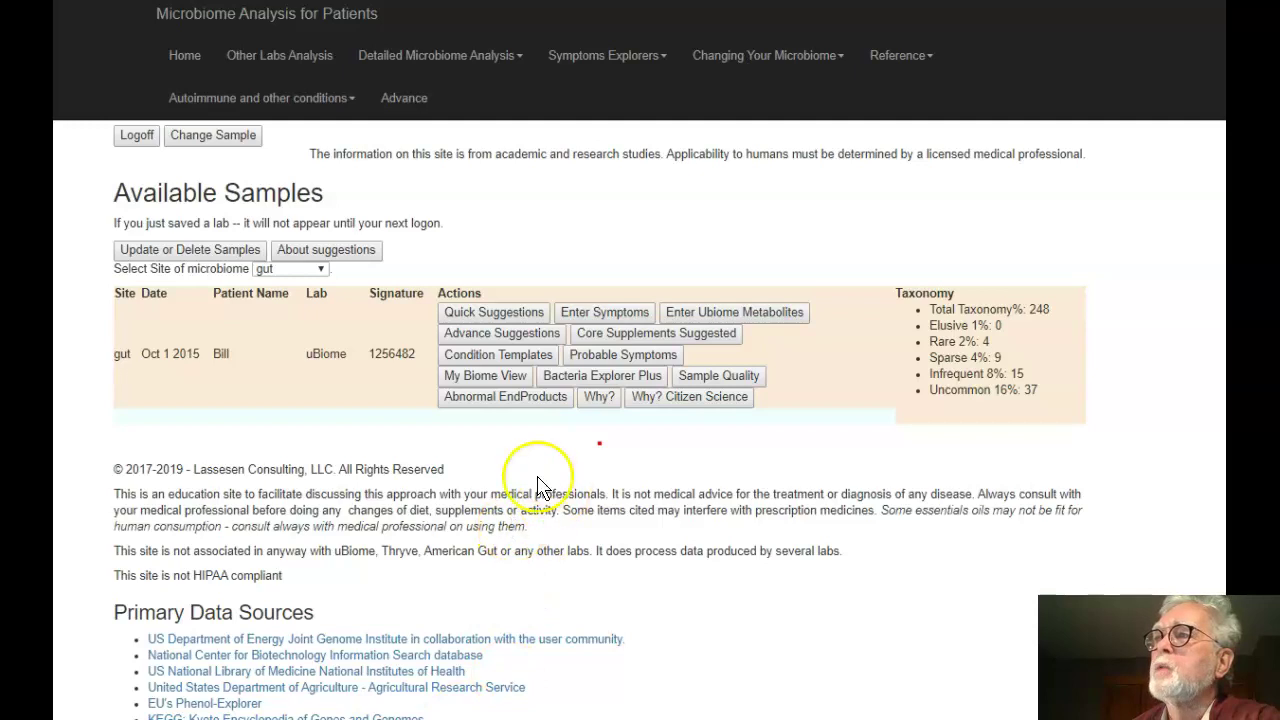
click(507, 382)
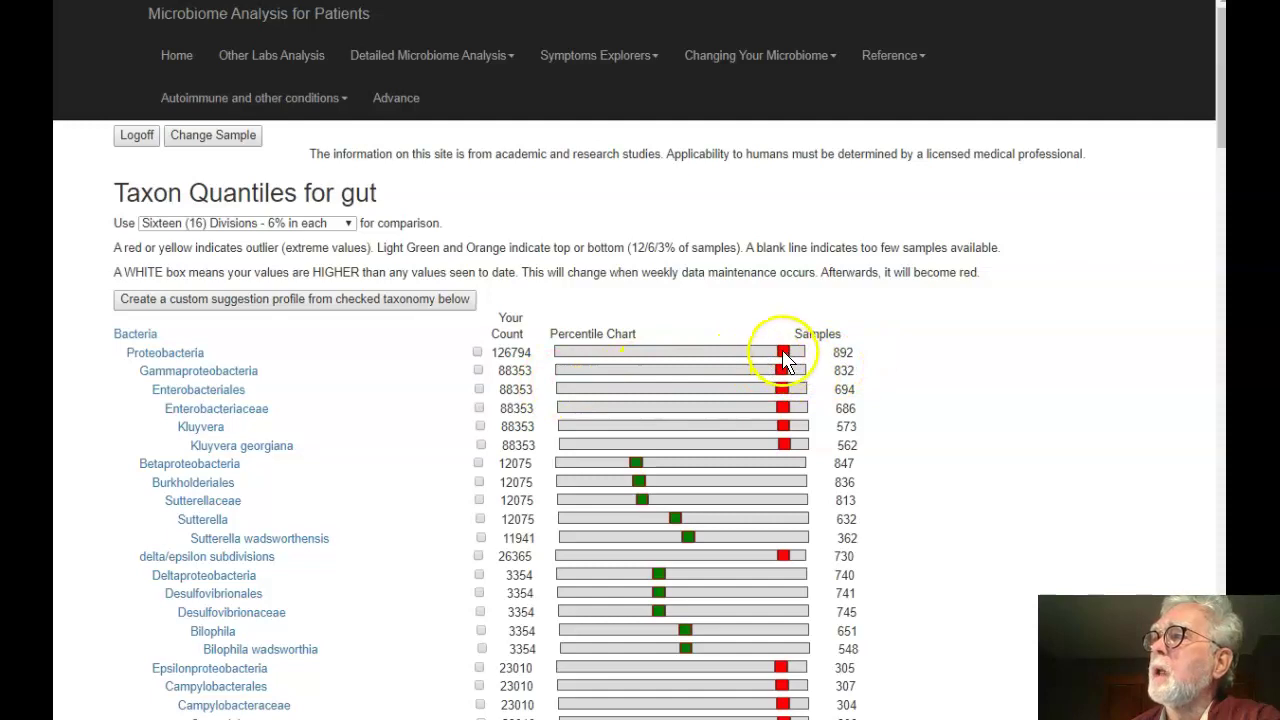
Examine the gut taxon percentile chart through the bacteria hierarchy, checking outlier markers such as those for Proteobacteria and Clostridiales.
mouse_move(786, 359)
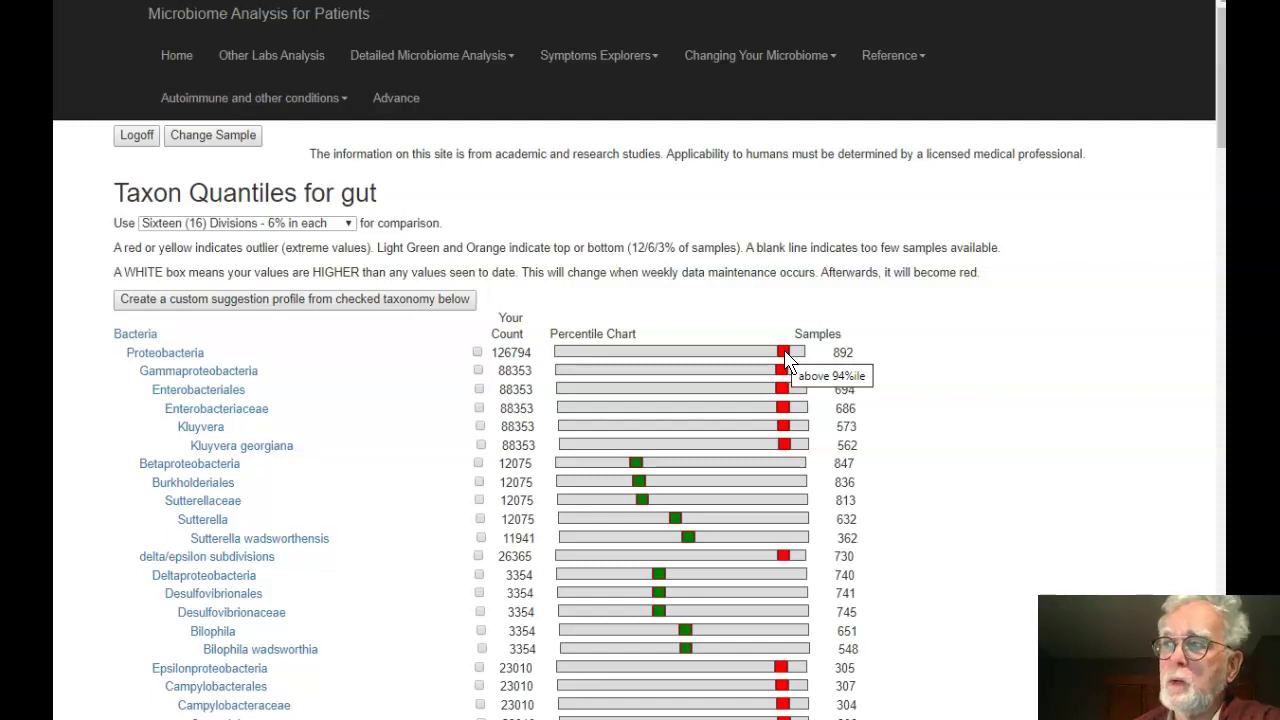
scroll(977, 367, down, 3)
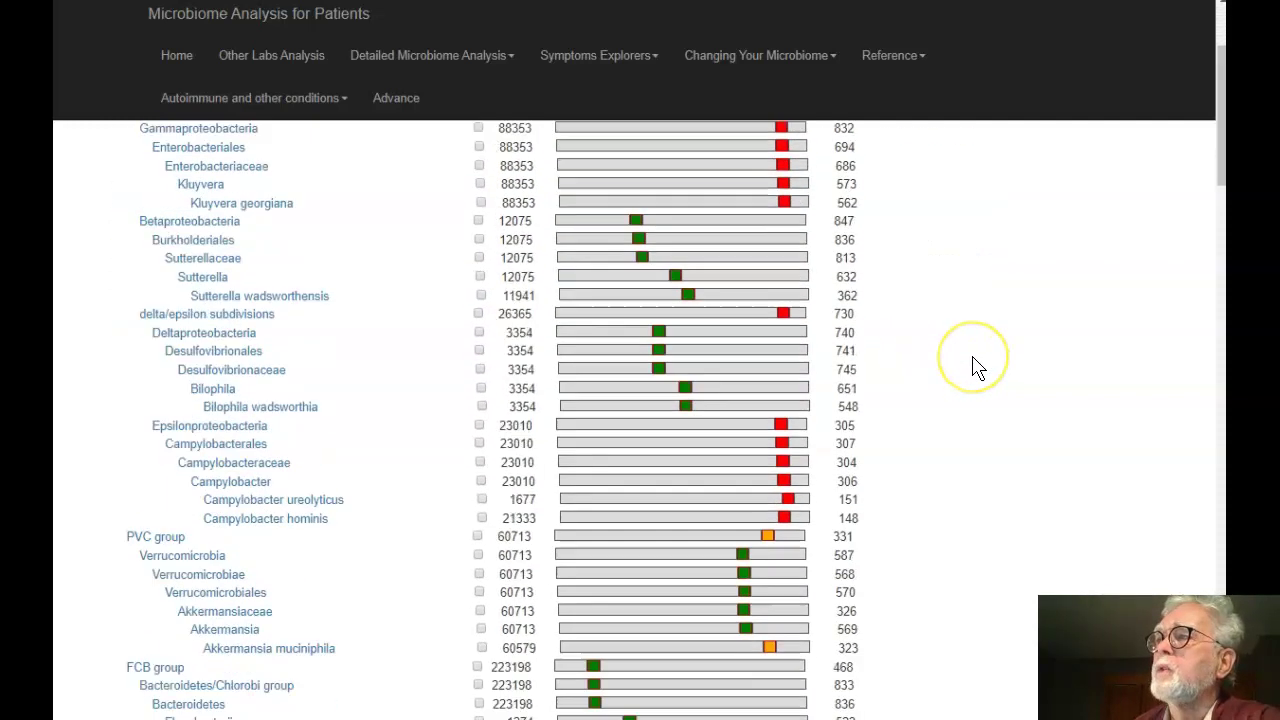
scroll(977, 367, down, 7)
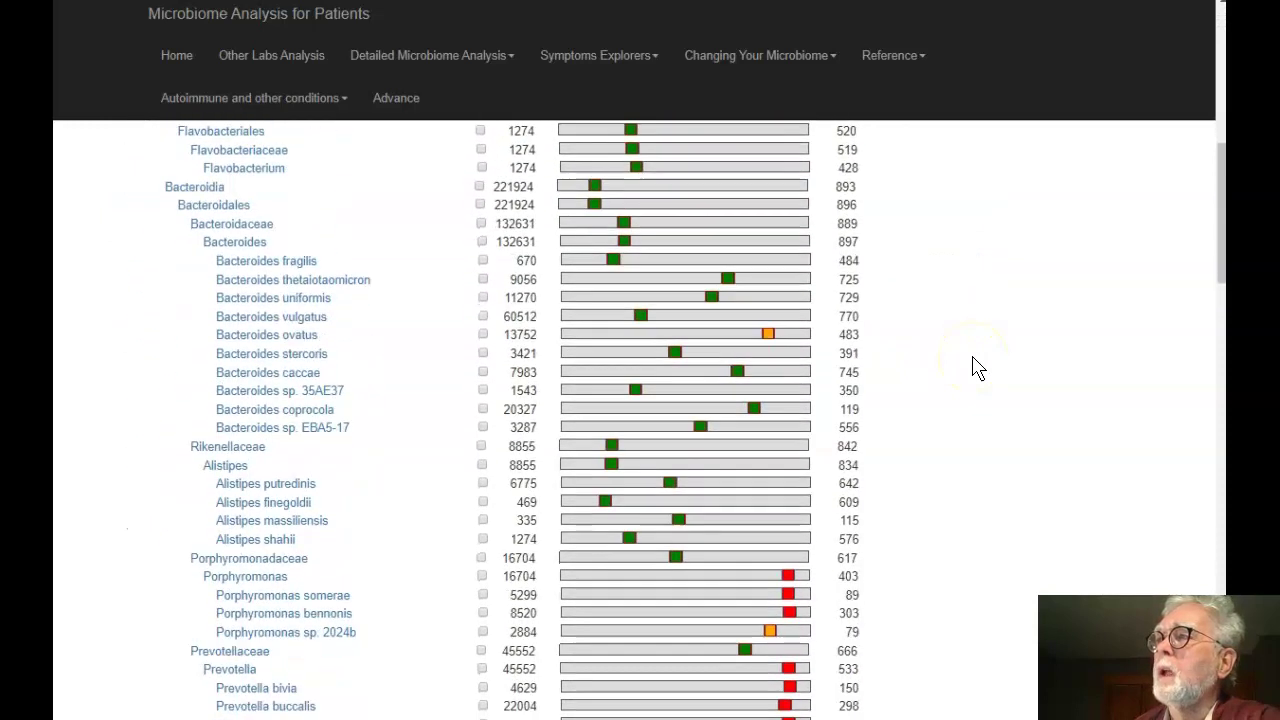
scroll(977, 367, down, 7)
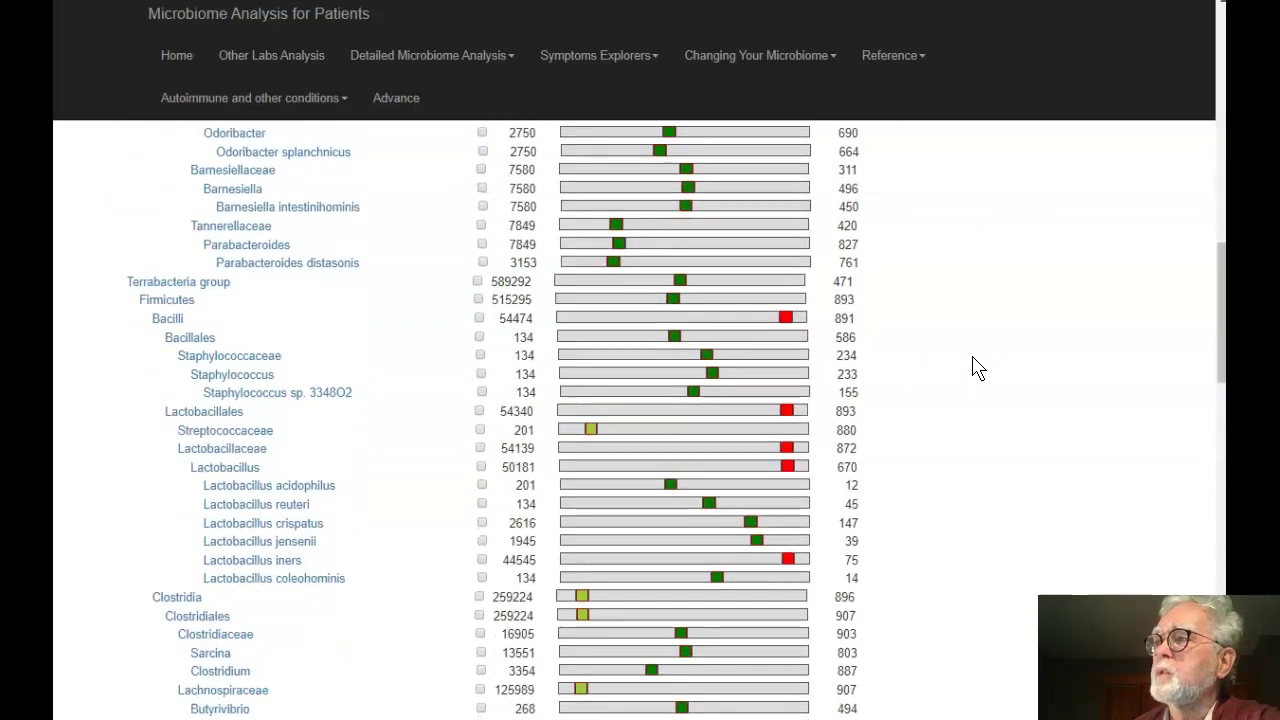
scroll(977, 367, down, 2)
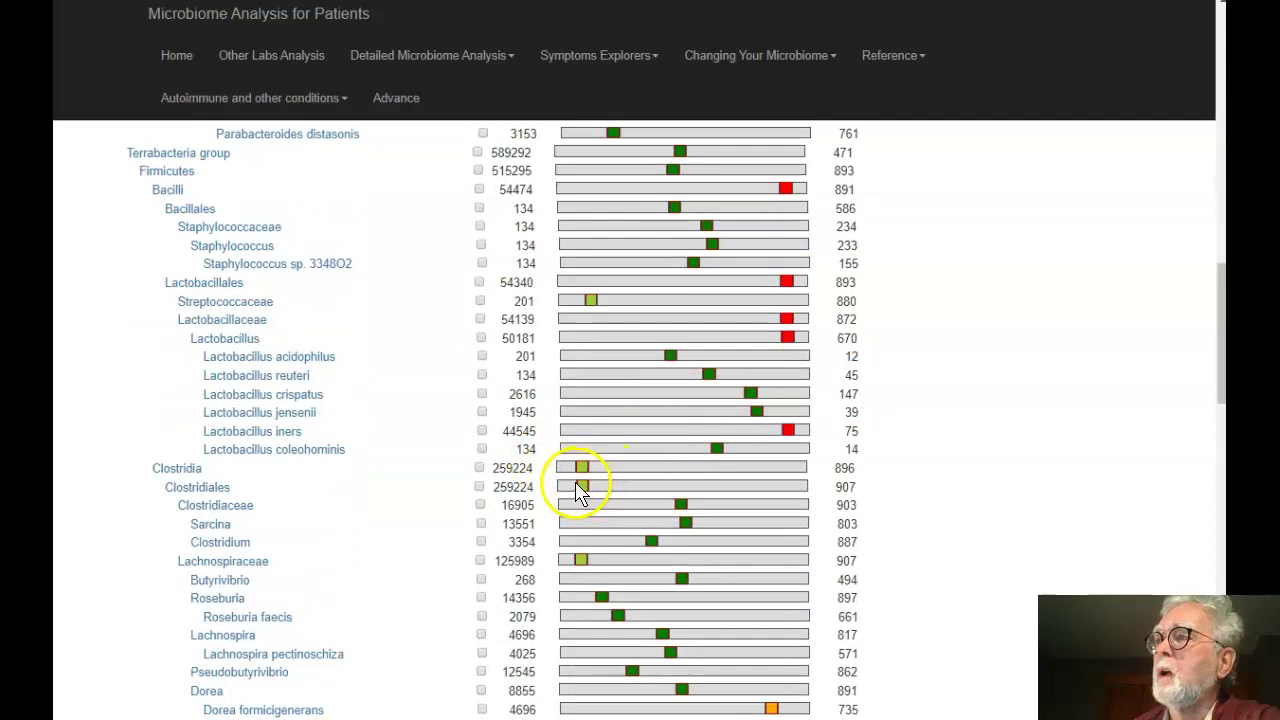
mouse_move(582, 492)
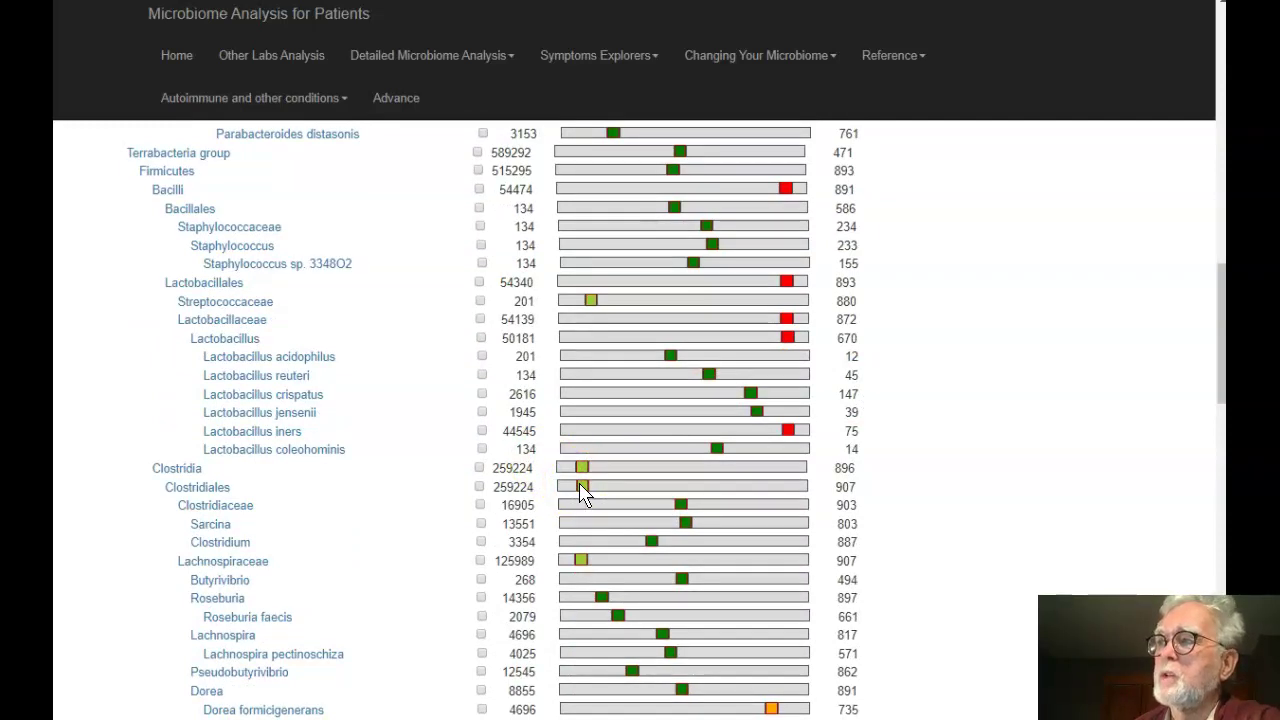
scroll(877, 448, down, 8)
scroll(877, 448, down, 20)
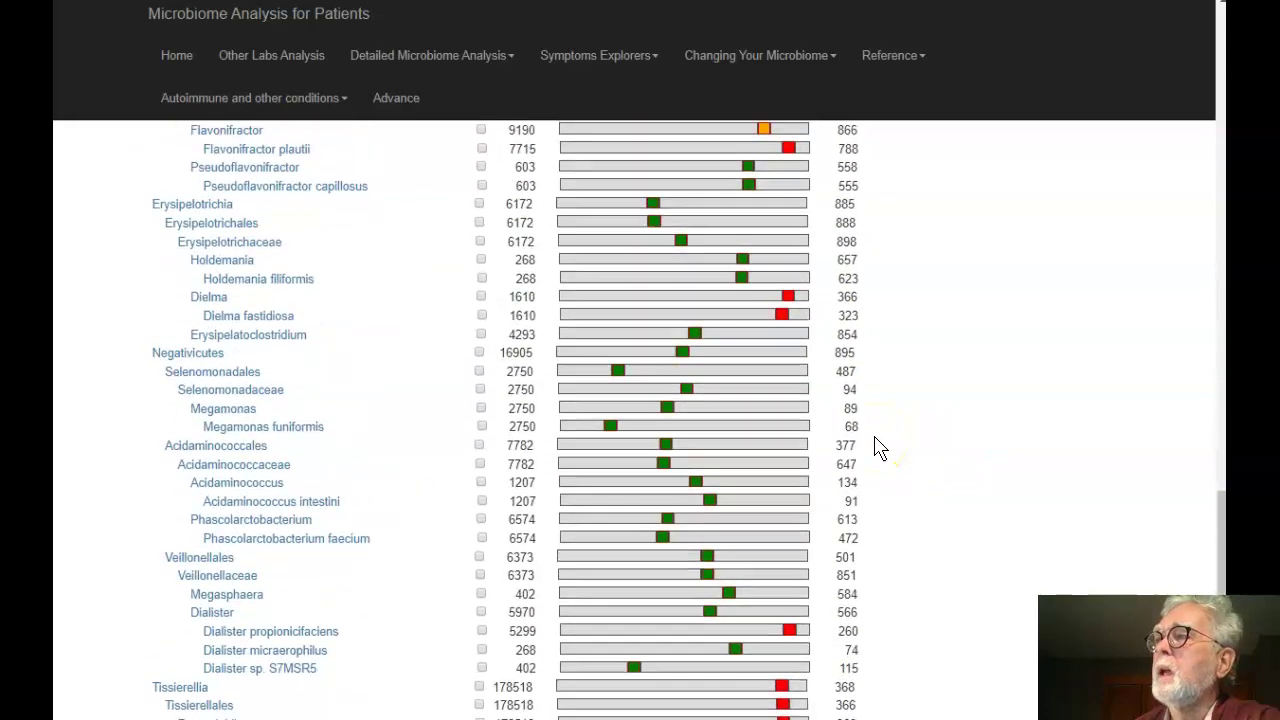
scroll(877, 448, up, 20)
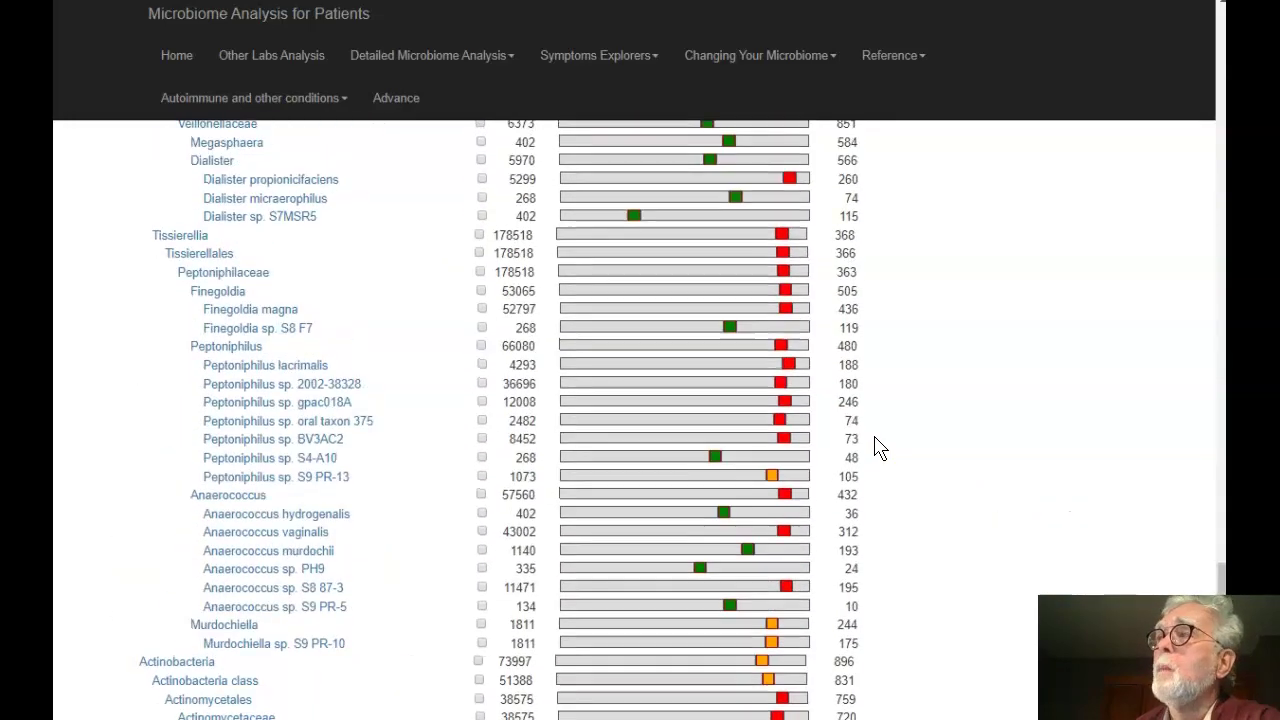
scroll(877, 448, up, 15)
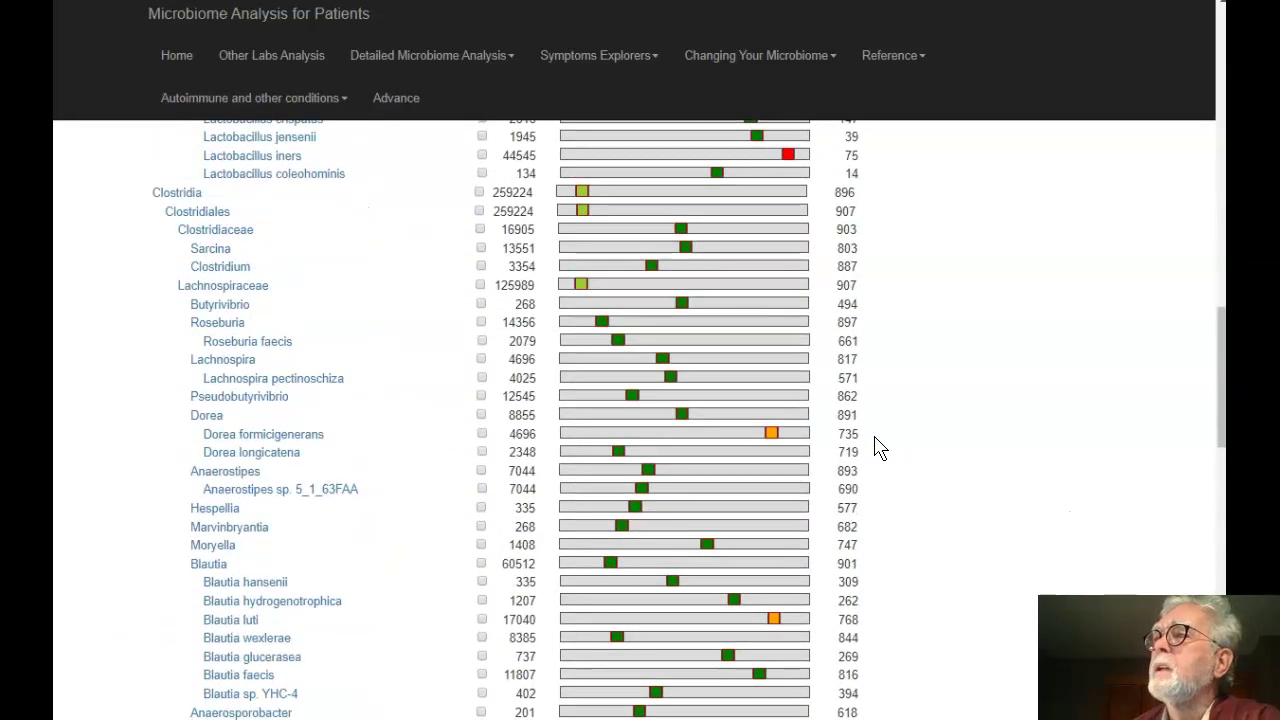
scroll(877, 448, up, 15)
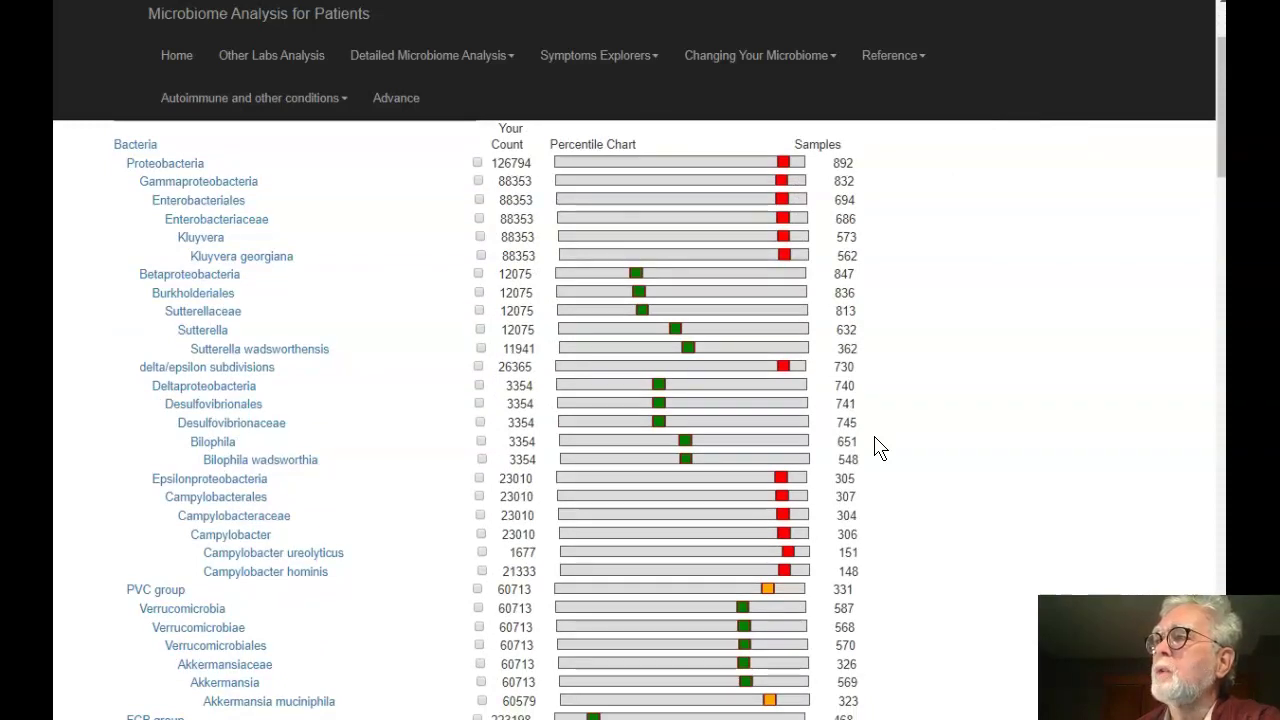
click(697, 456)
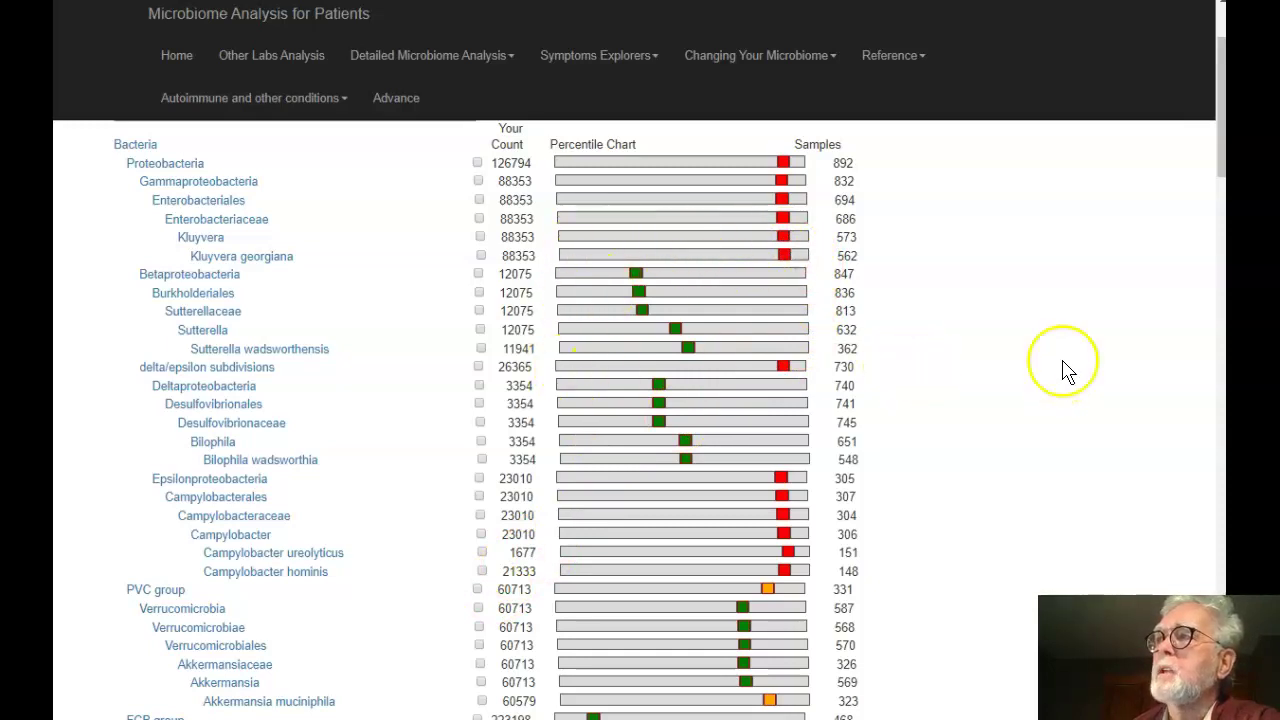
Return to the available samples, open Sample Quality and inspect the My Sample point on the quality curve.
scroll(1068, 371, up, 2)
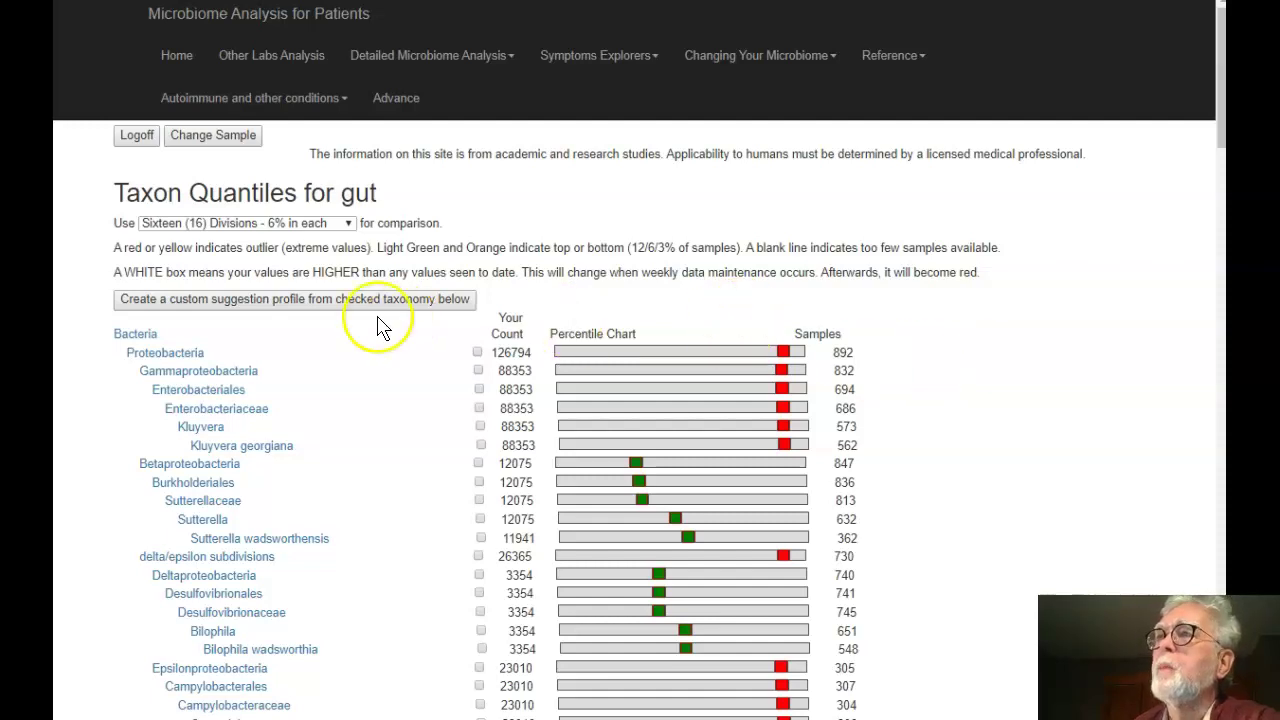
click(225, 143)
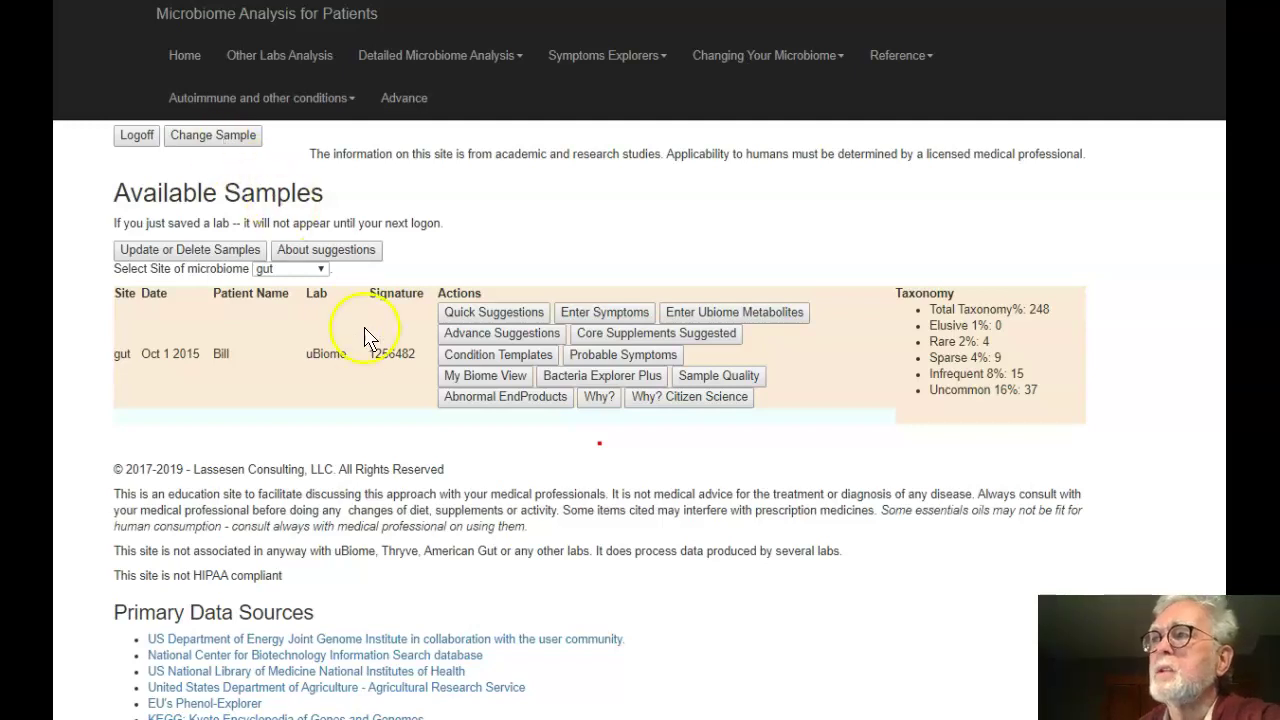
click(740, 385)
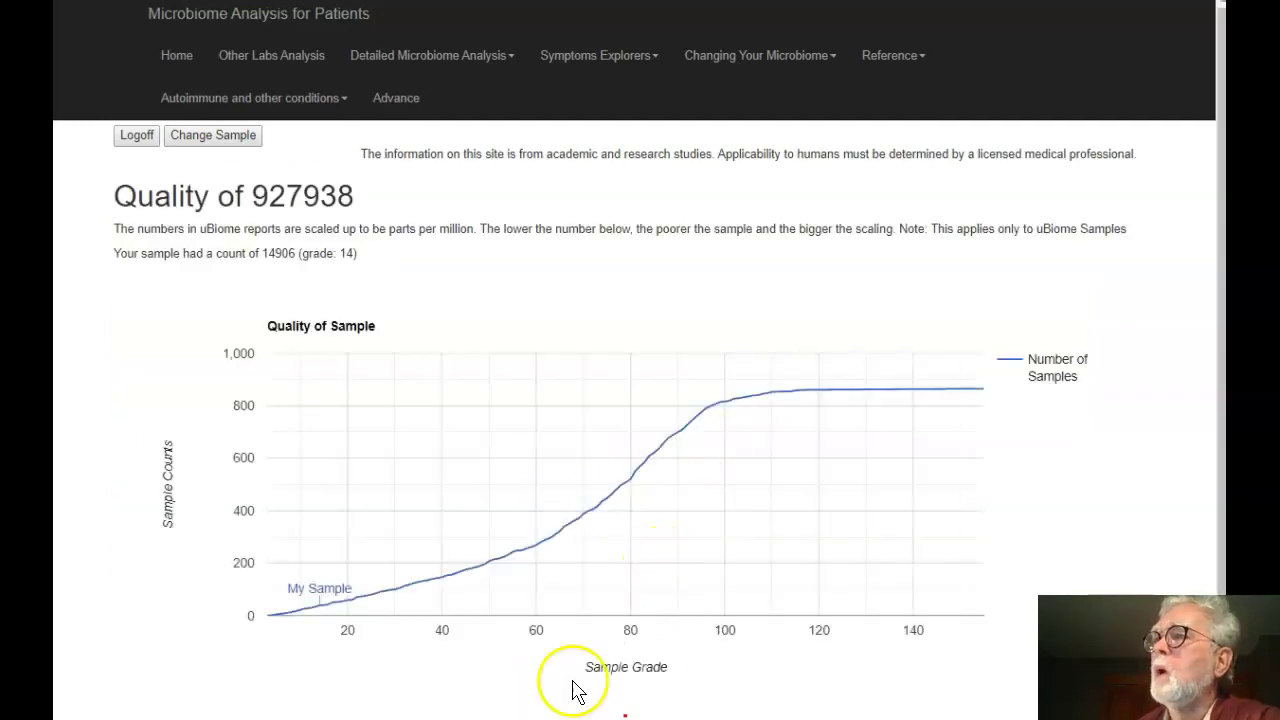
mouse_move(325, 612)
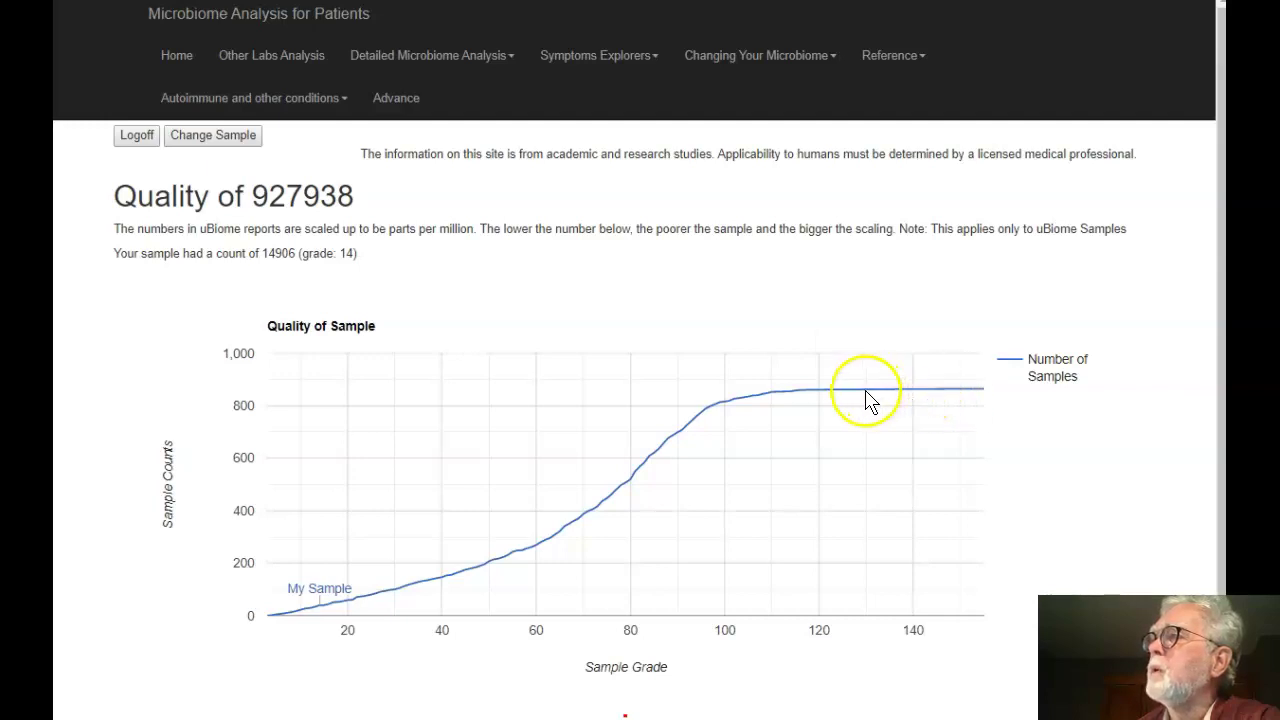
mouse_move(889, 392)
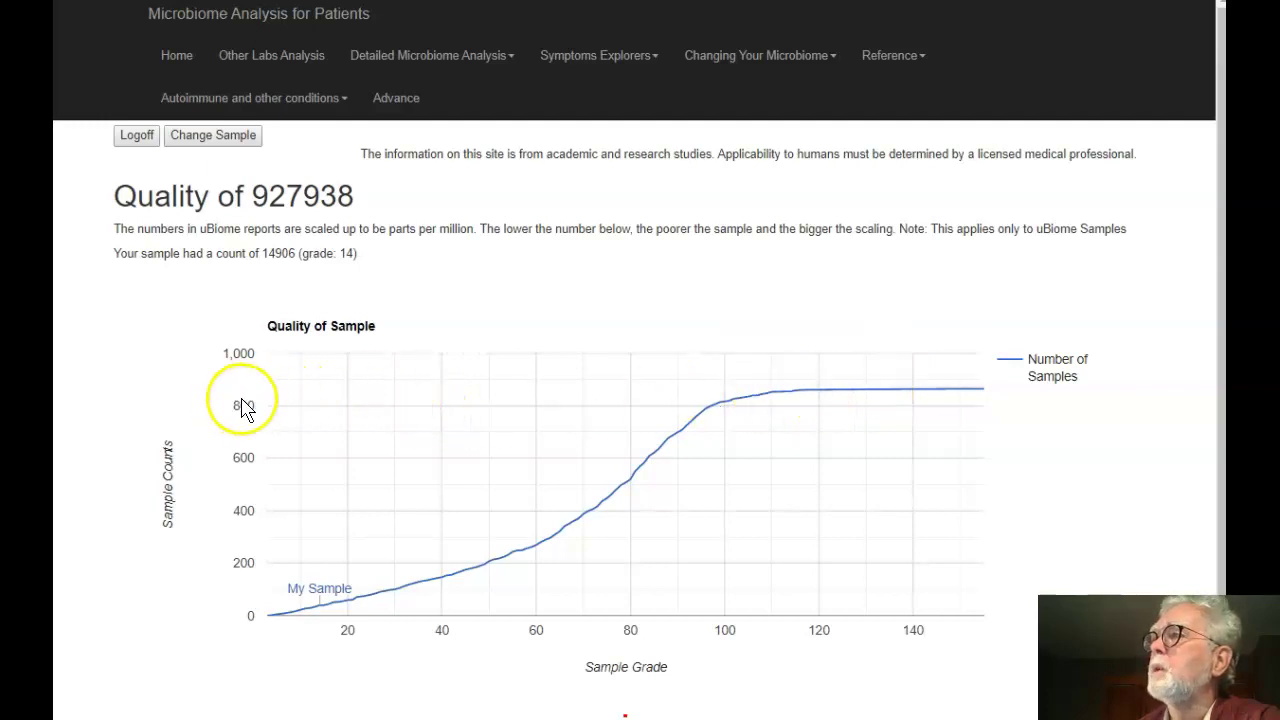
mouse_move(315, 615)
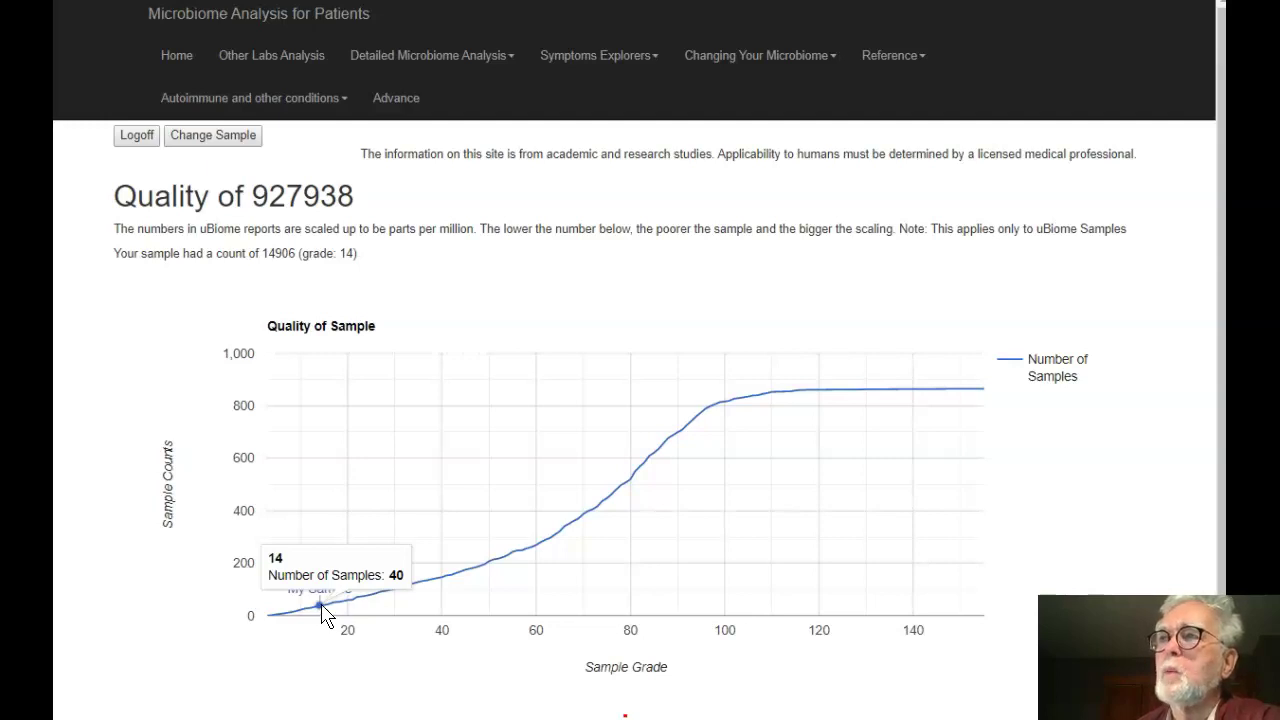
Return to the available samples and open Probable Symptoms for the gut sample.
click(213, 135)
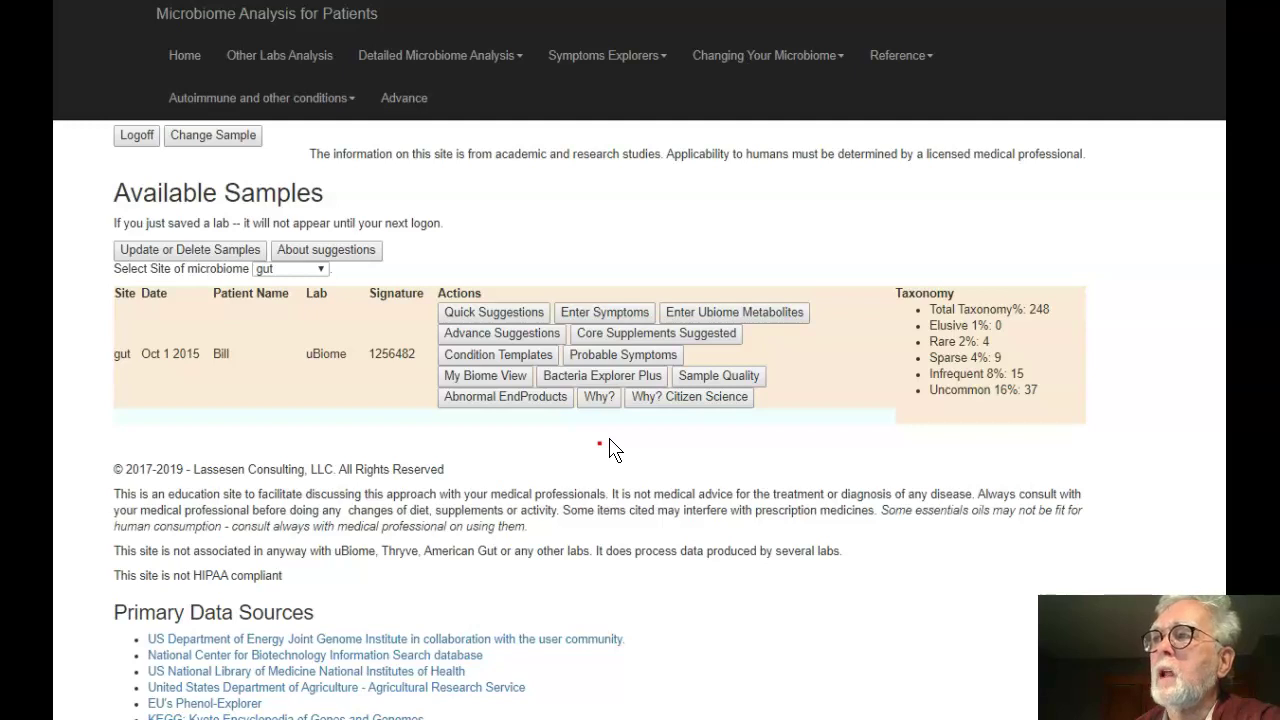
click(659, 364)
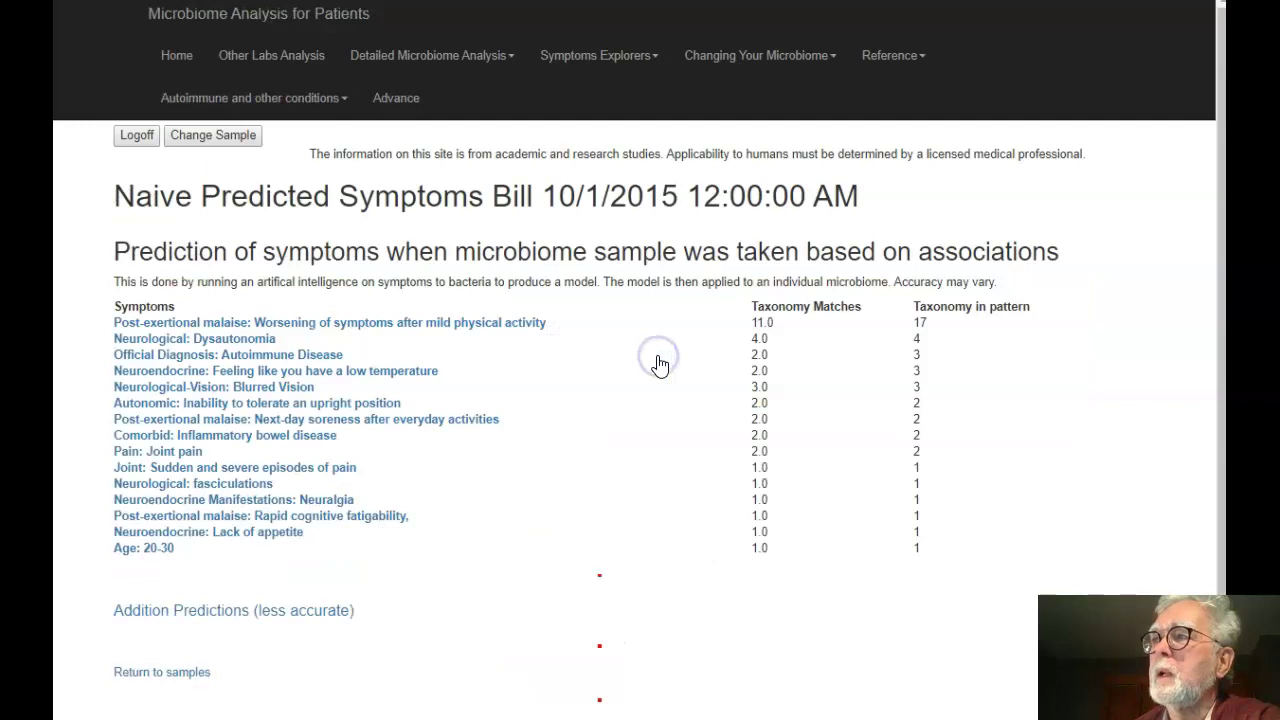
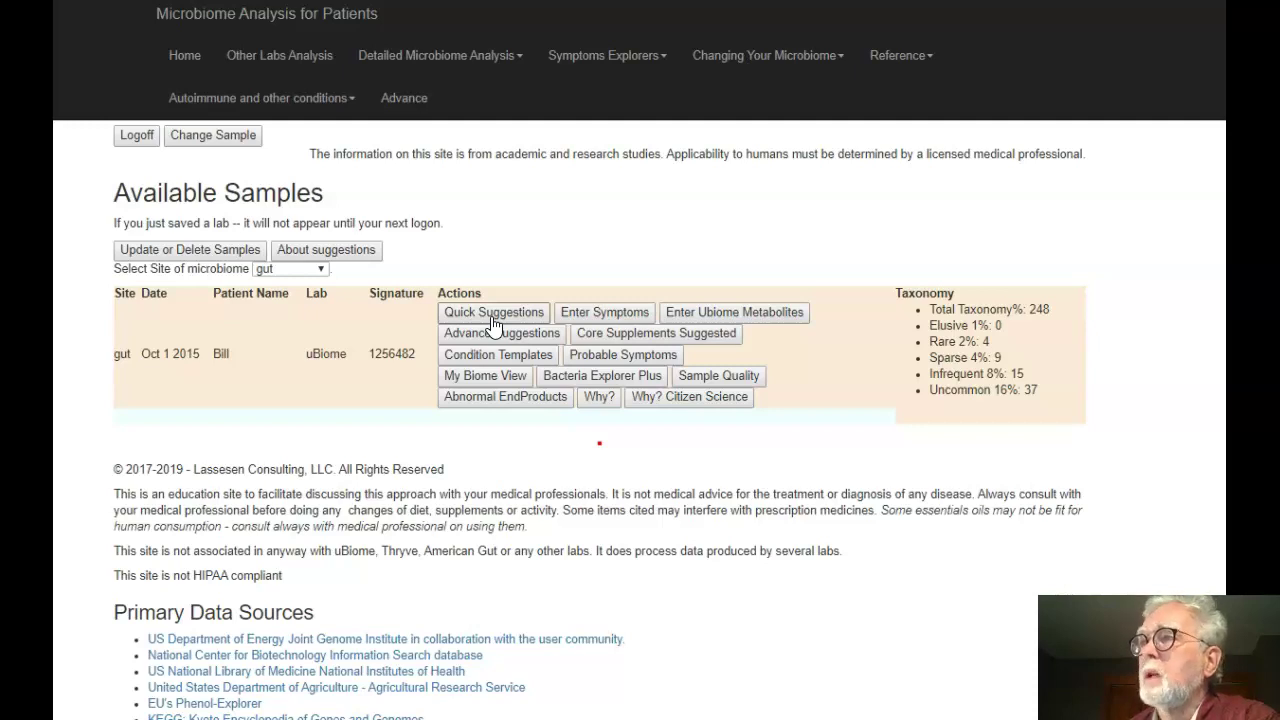
Open Quick Suggestions for the gut sample and review the substances listed under items to increase or take.
click(493, 318)
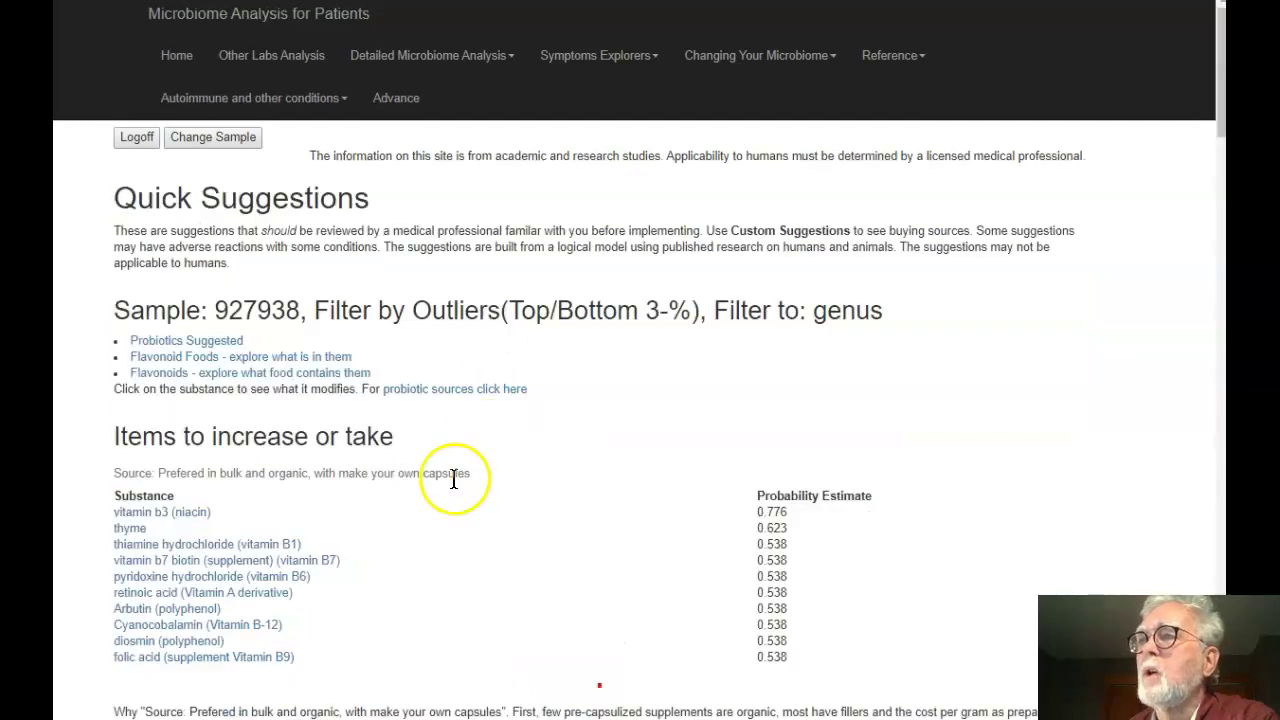
scroll(490, 490, down, 2)
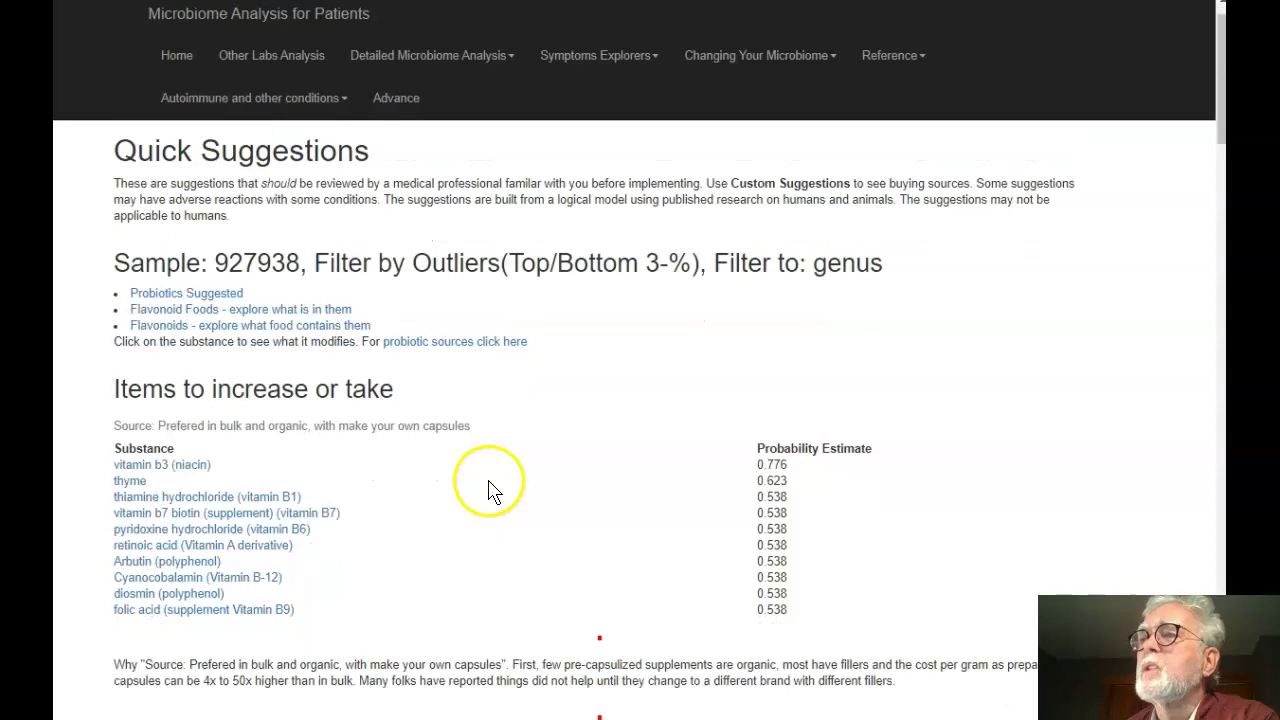
scroll(490, 490, up, 1)
scroll(490, 487, up, 1)
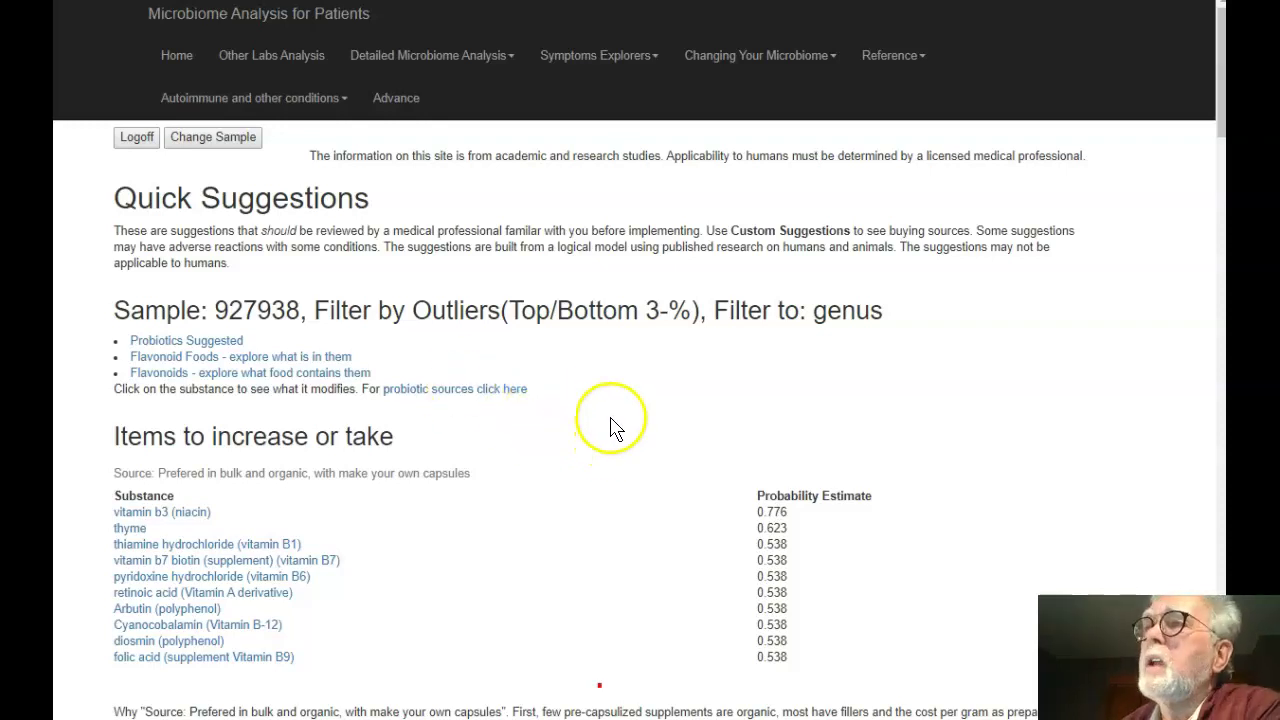
scroll(588, 398, down, 1)
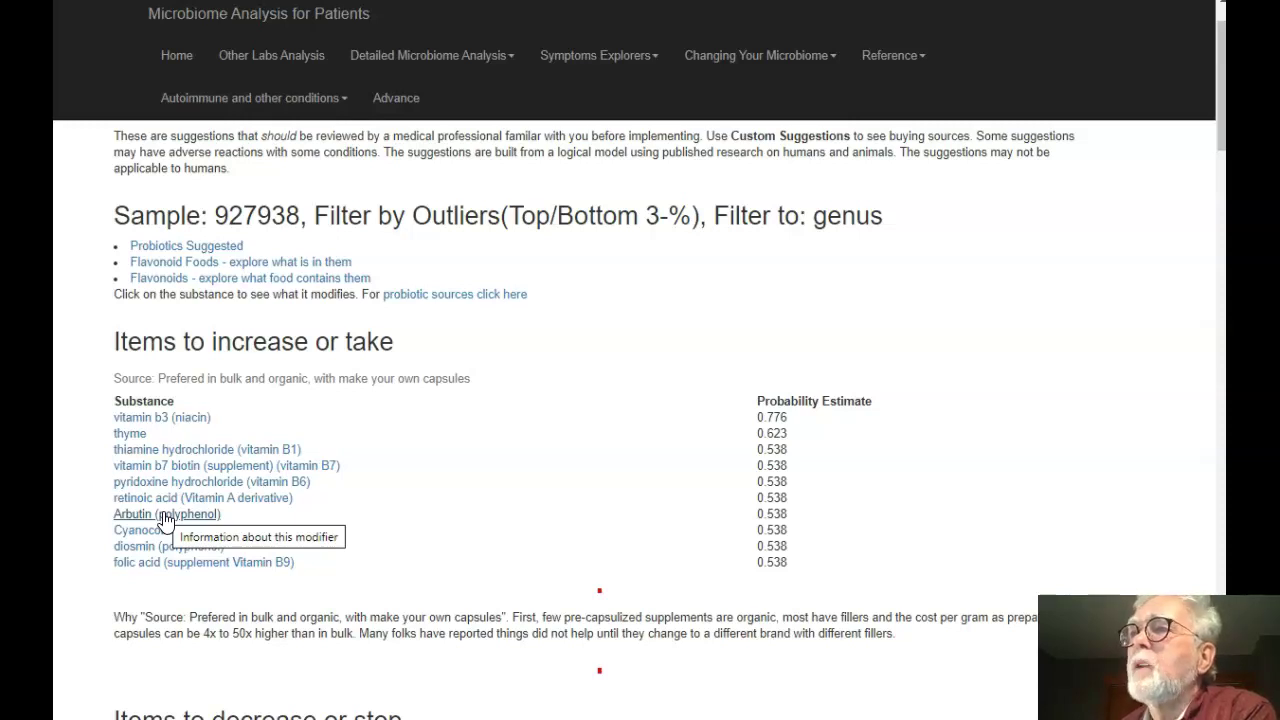
Open the Arbutin (polyphenol) details, view the list of foods containing it, and return to the quick suggestions.
click(150, 566)
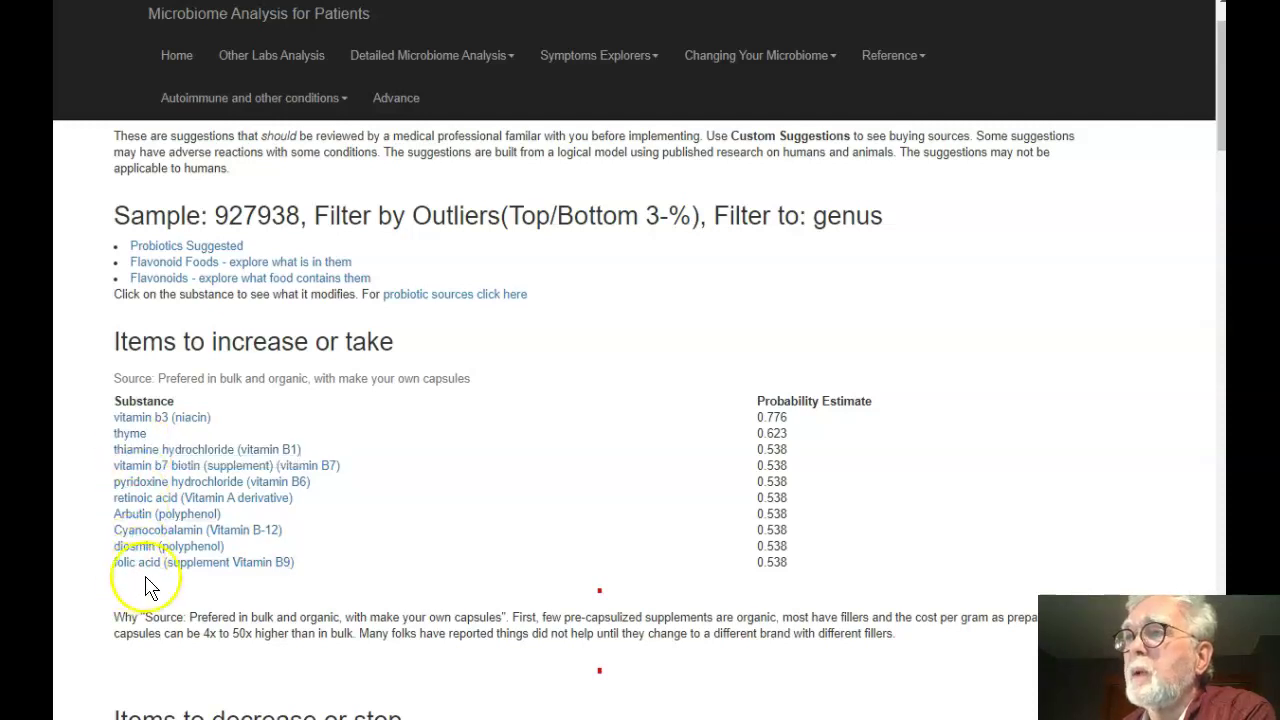
click(156, 515)
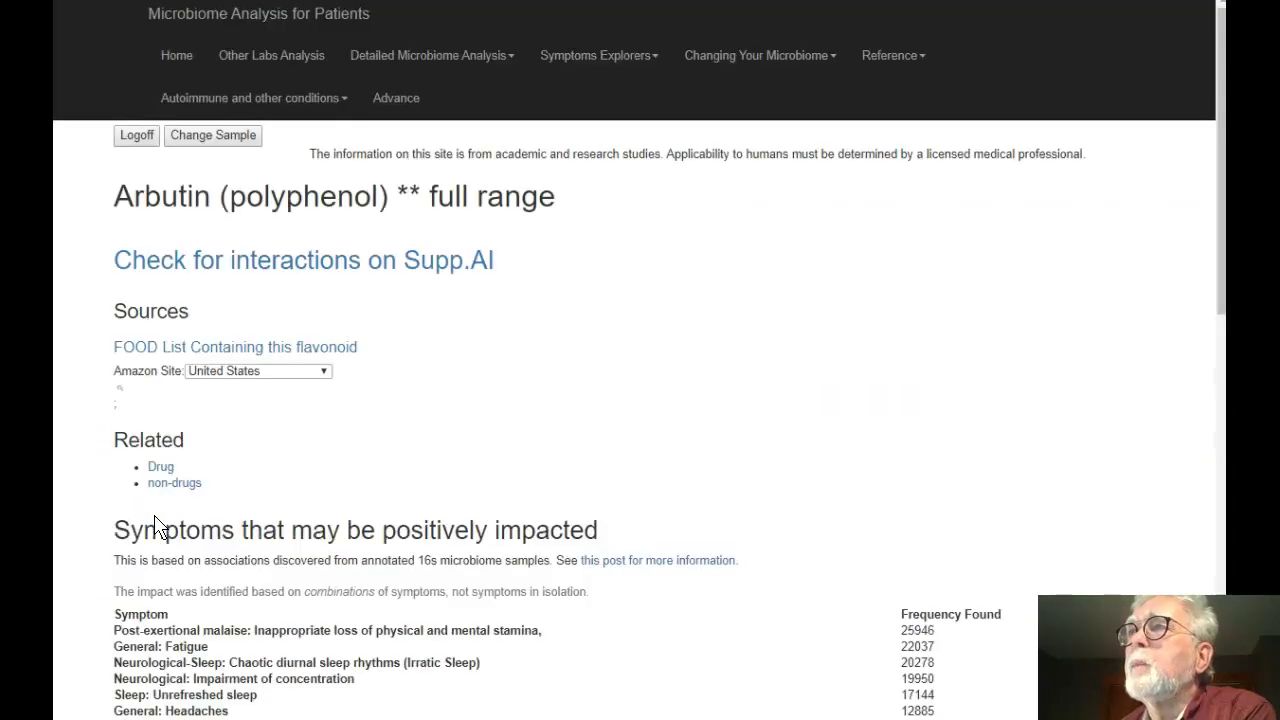
click(343, 348)
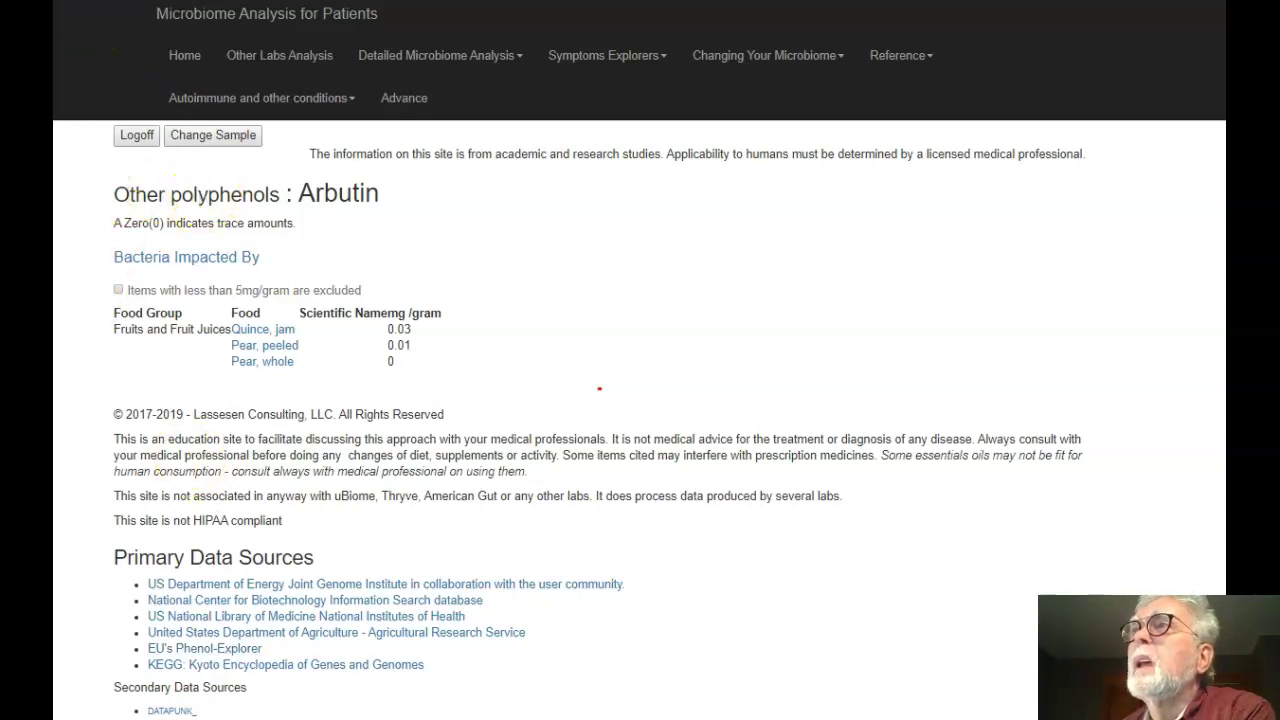
key(alt+Left)
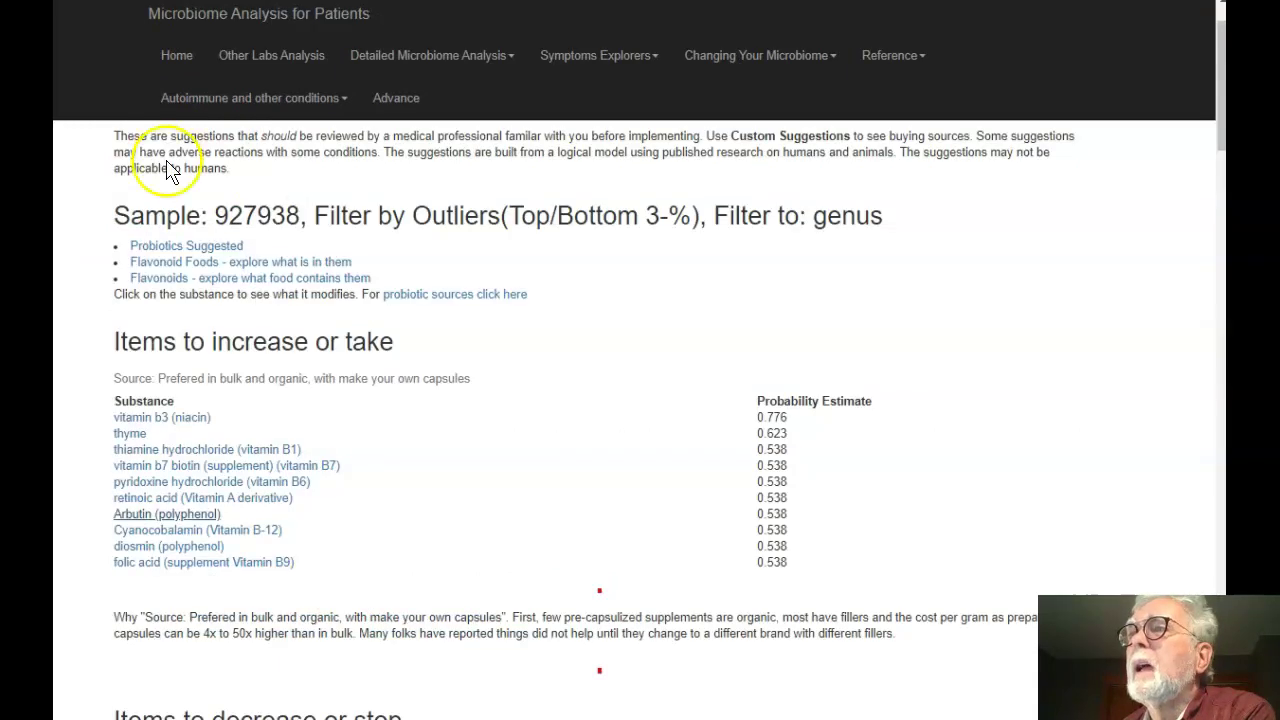
Open the diosmin (polyphenol) details and review its positively impacted symptoms and the bacteria it affects.
click(145, 550)
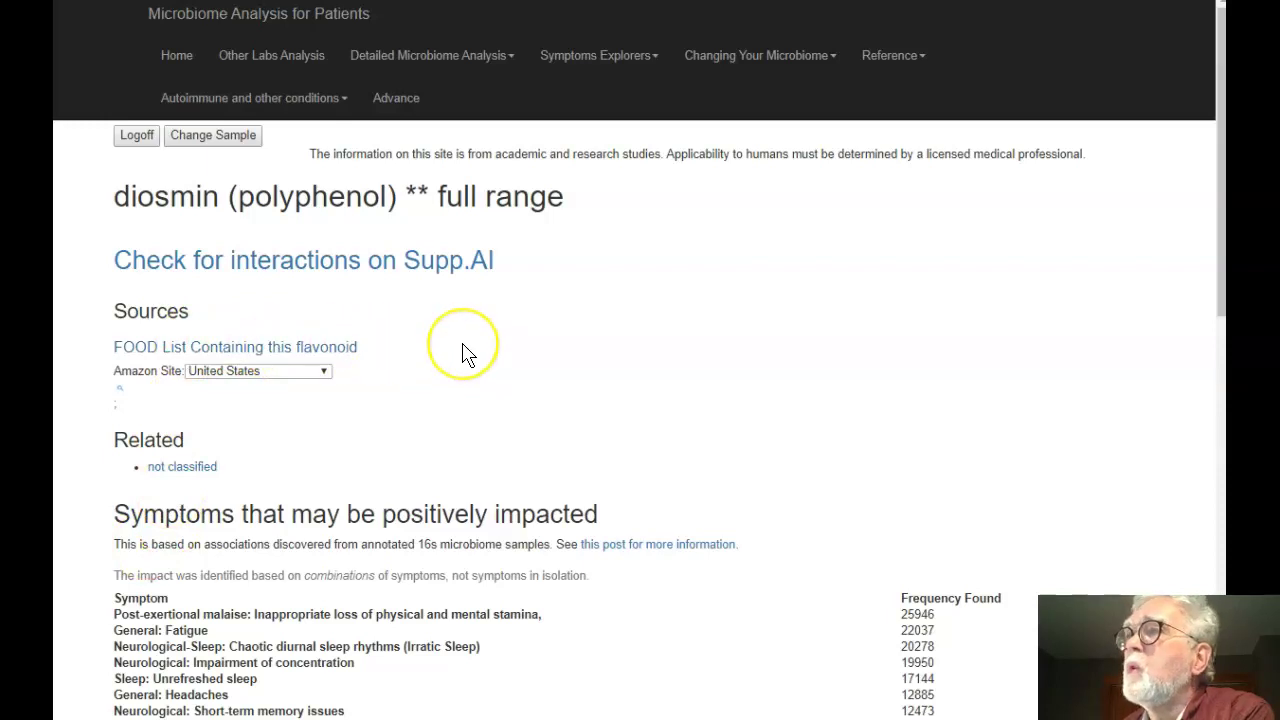
scroll(463, 352, down, 2)
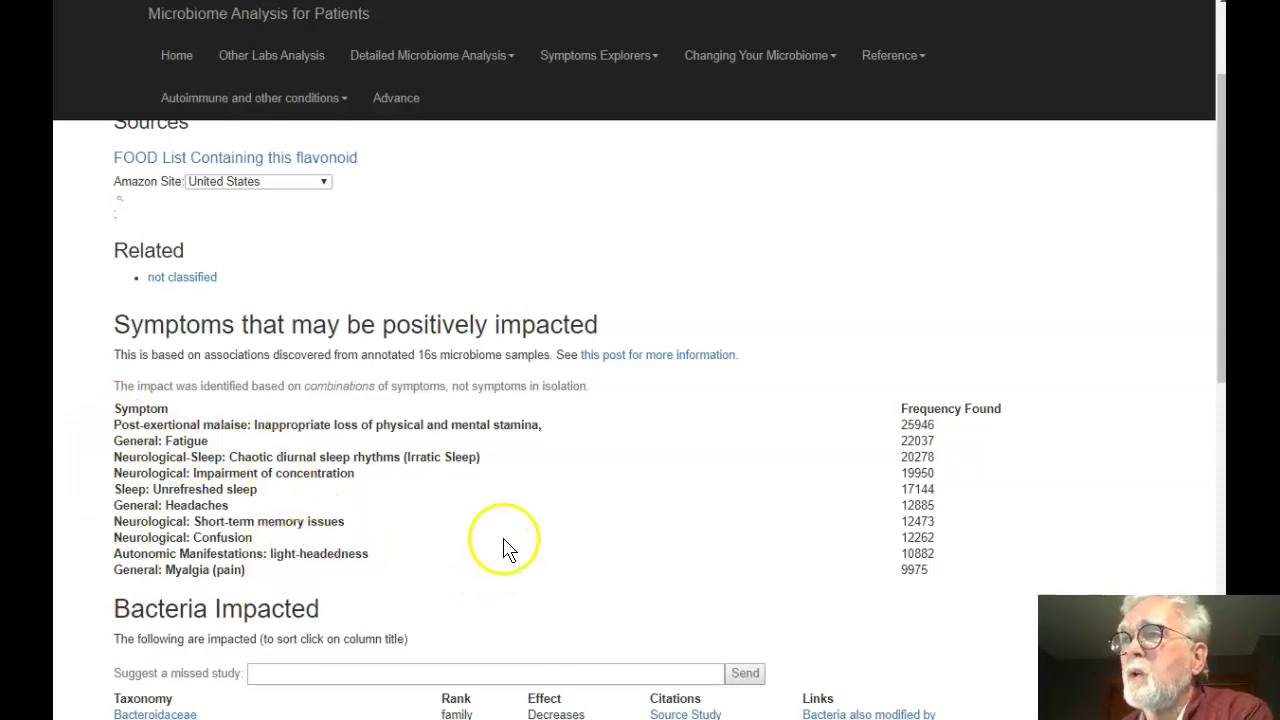
scroll(510, 527, down, 1)
scroll(510, 527, down, 1)
scroll(508, 527, down, 10)
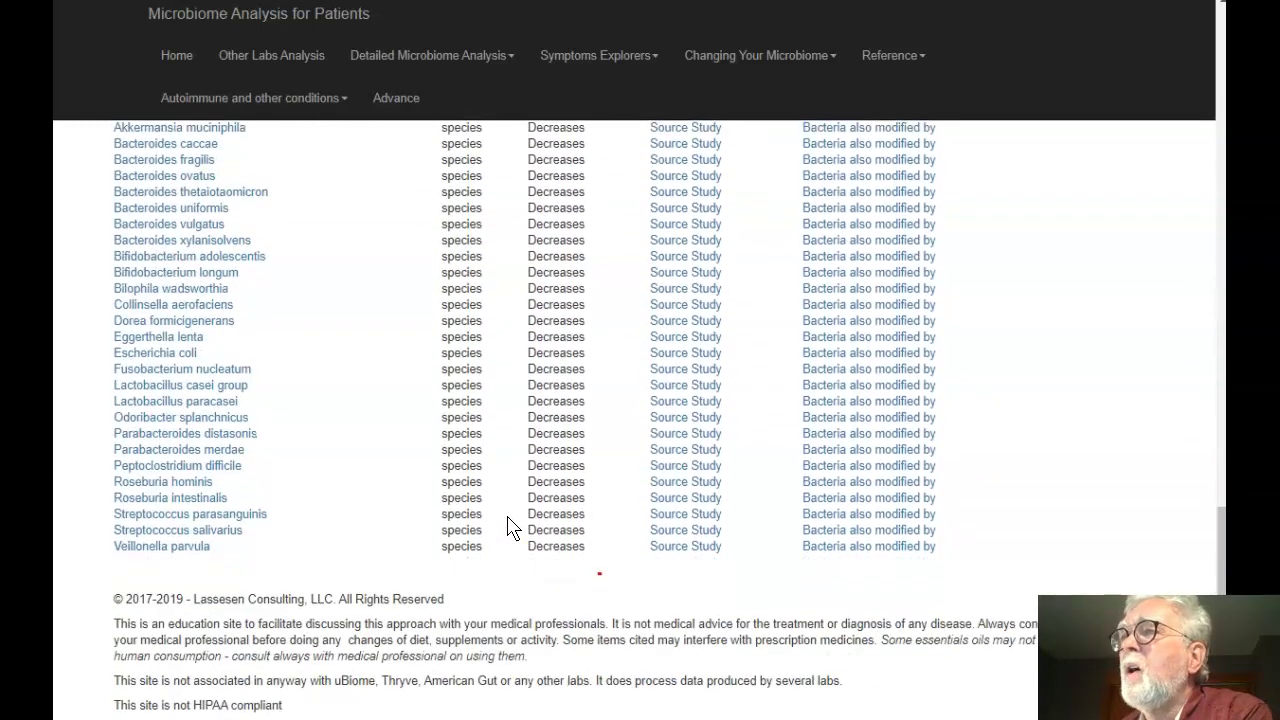
scroll(508, 527, up, 2)
scroll(508, 527, up, 7)
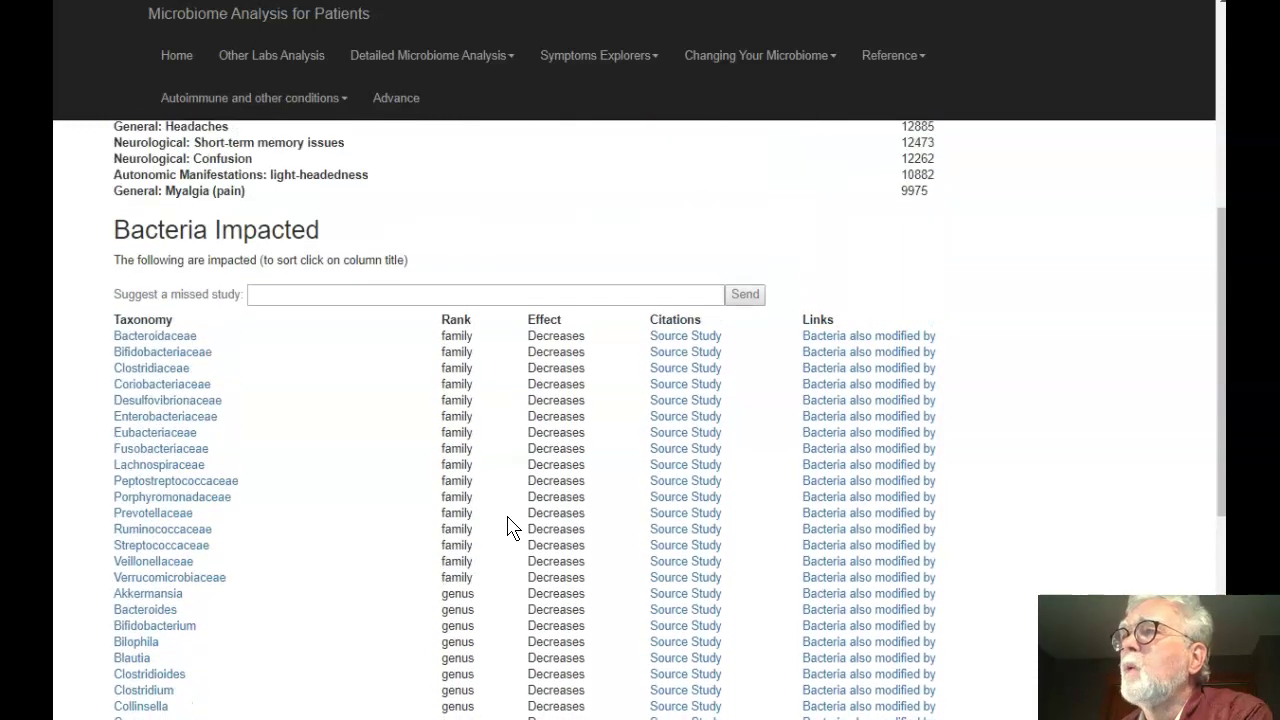
Look over the bacteria affected by diosmin, view the list of foods containing it, and return to the quick suggestions.
scroll(508, 527, down, 6)
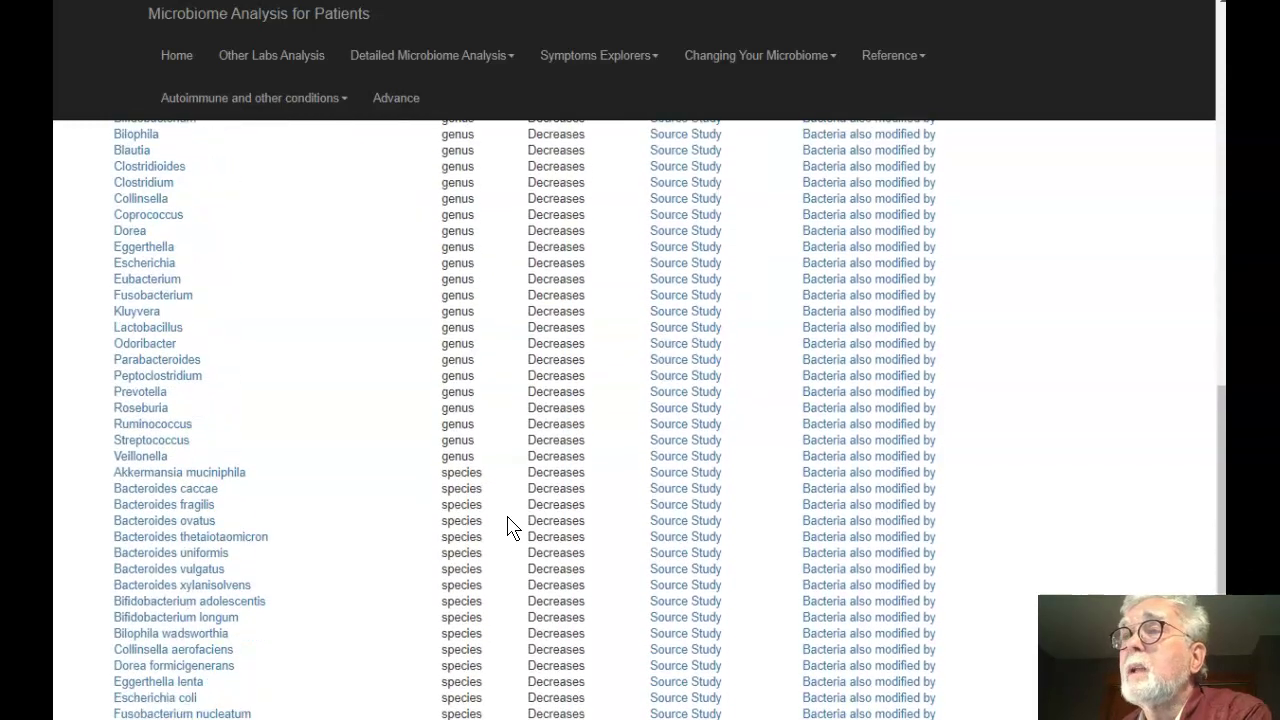
scroll(508, 527, up, 7)
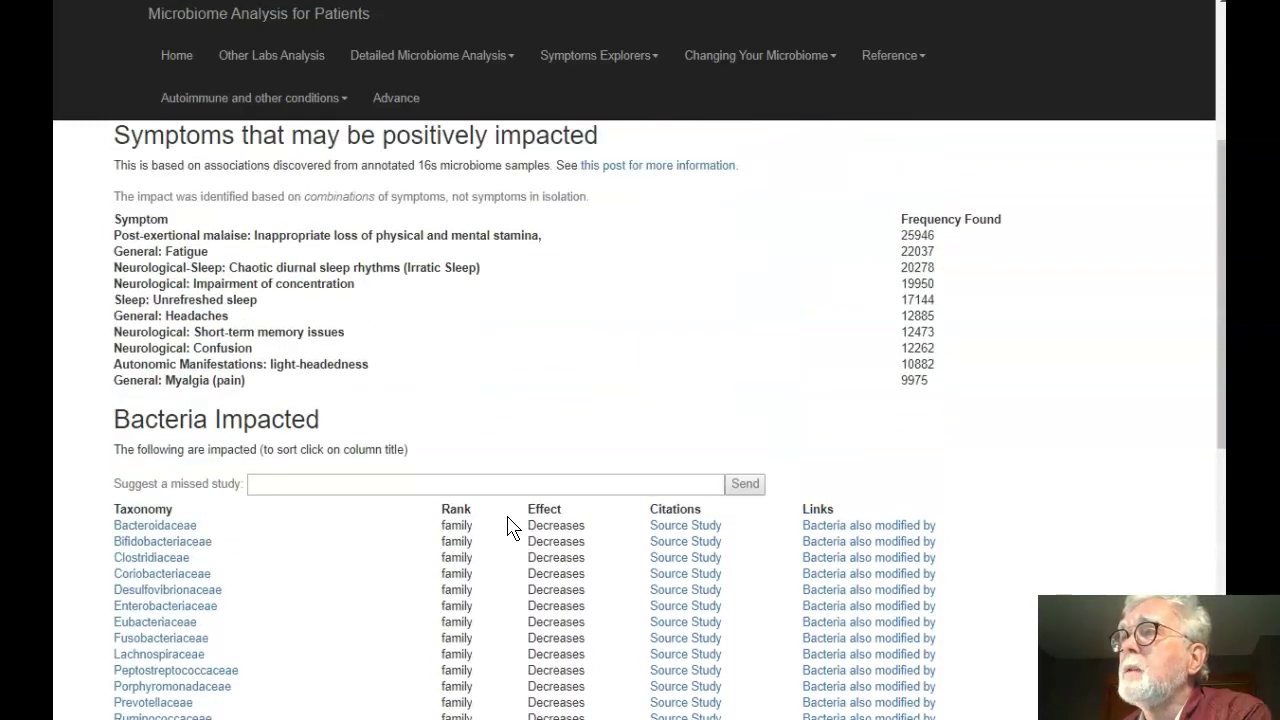
scroll(508, 527, up, 3)
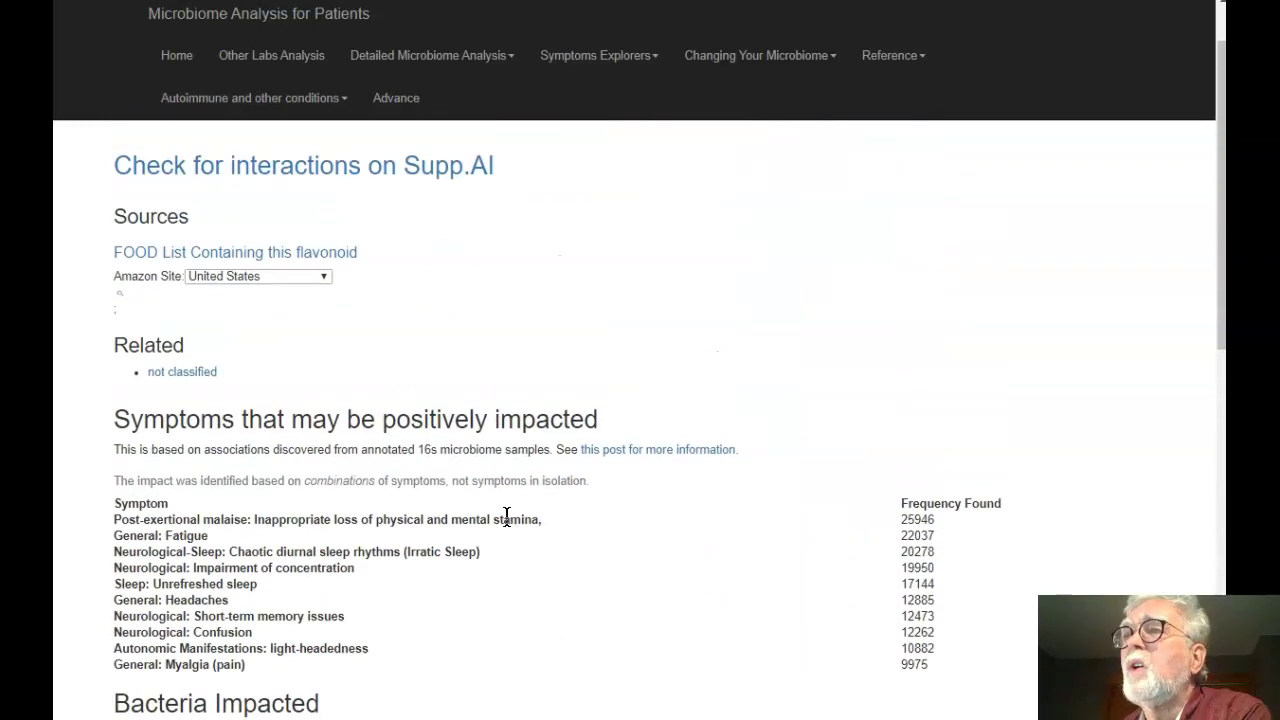
click(228, 256)
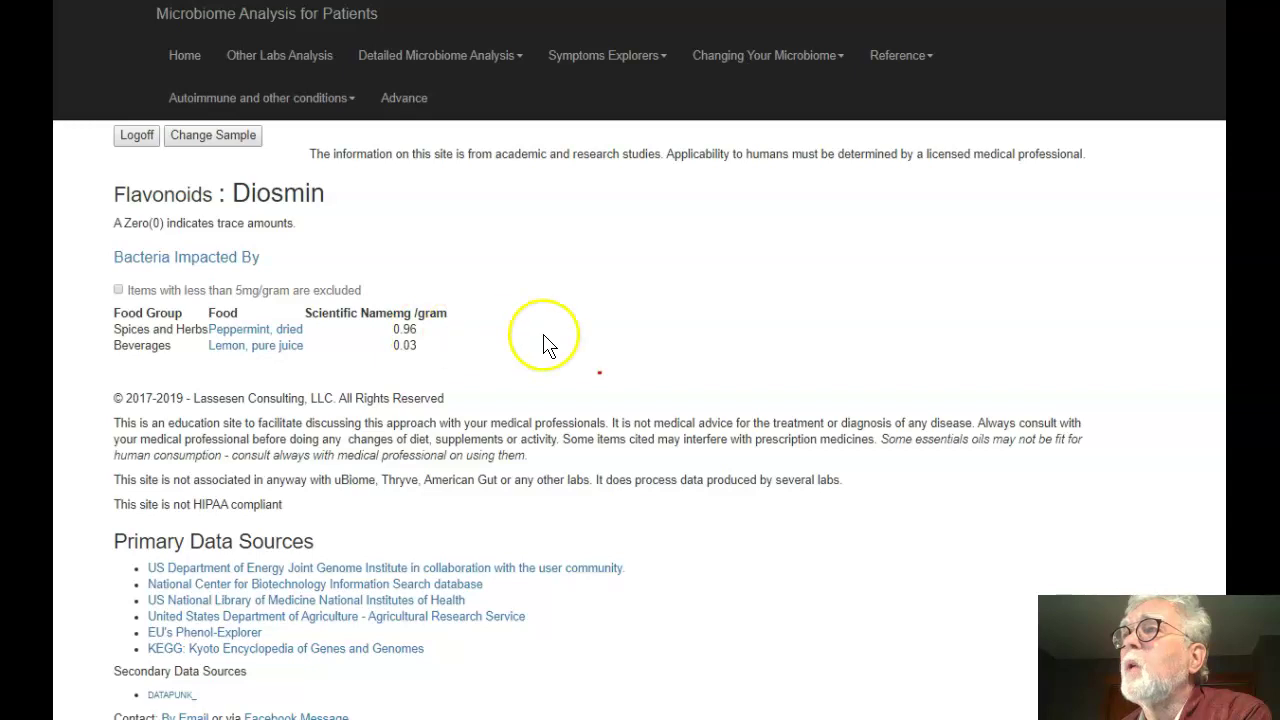
click(243, 346)
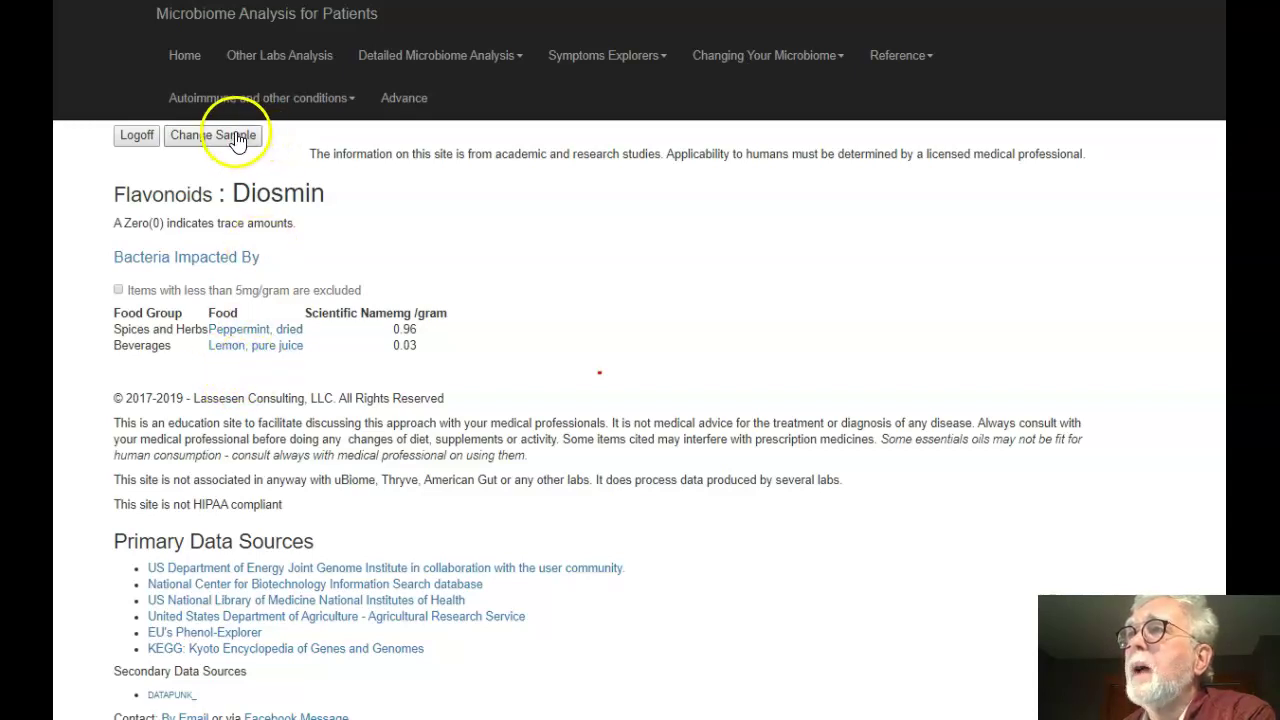
key(alt+Left)
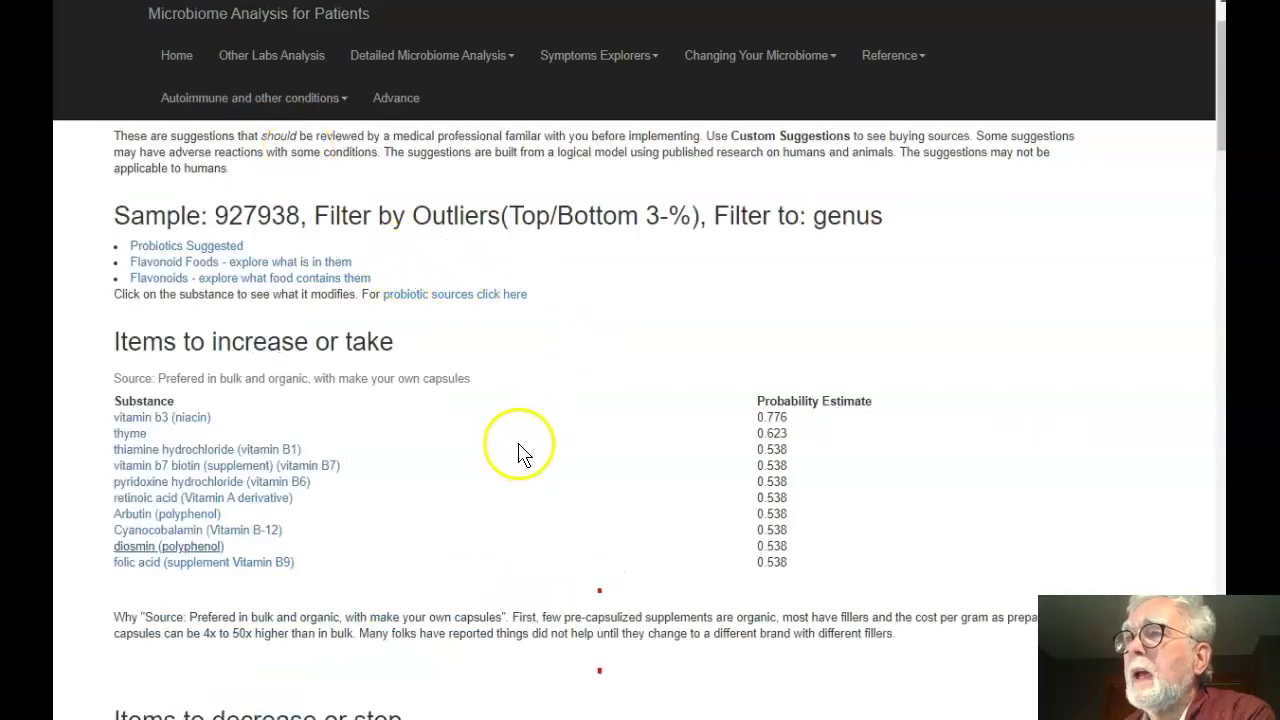
Review the substances listed under items to decrease or stop in the quick suggestions, from mediterranean diet to pea (fiber, protein).
scroll(520, 450, down, 1)
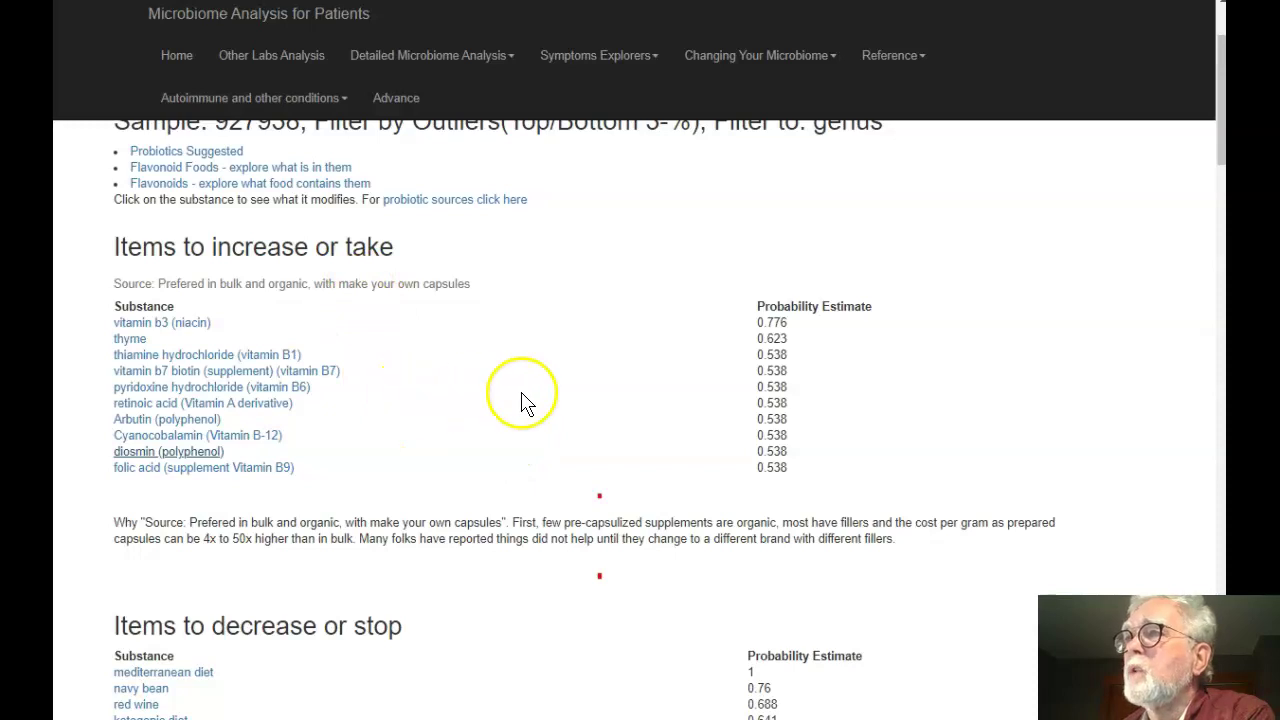
scroll(535, 400, down, 4)
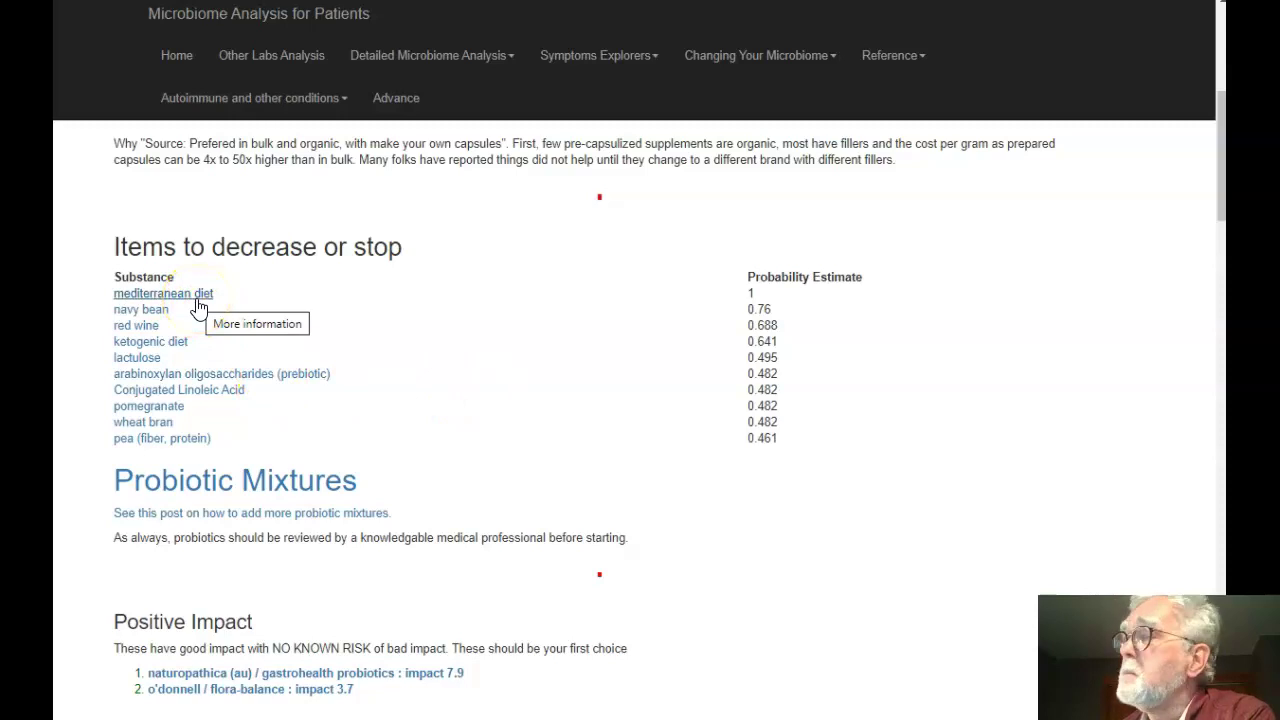
click(132, 330)
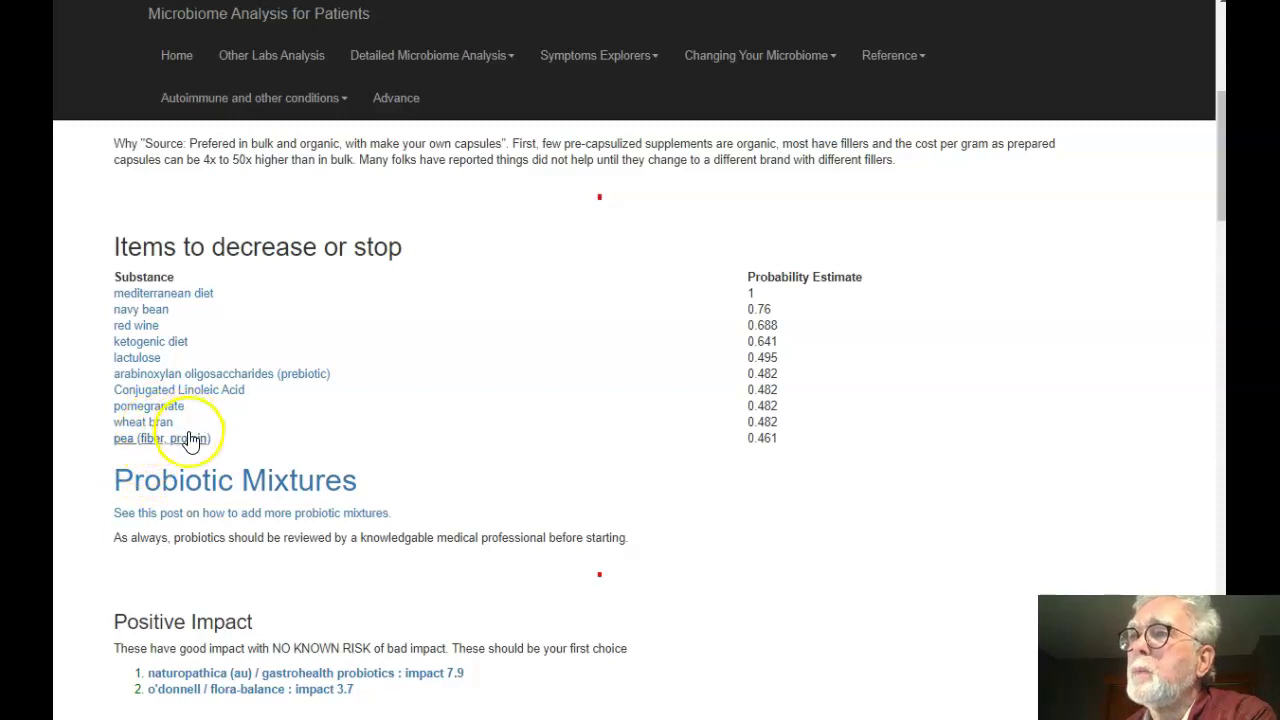
click(344, 448)
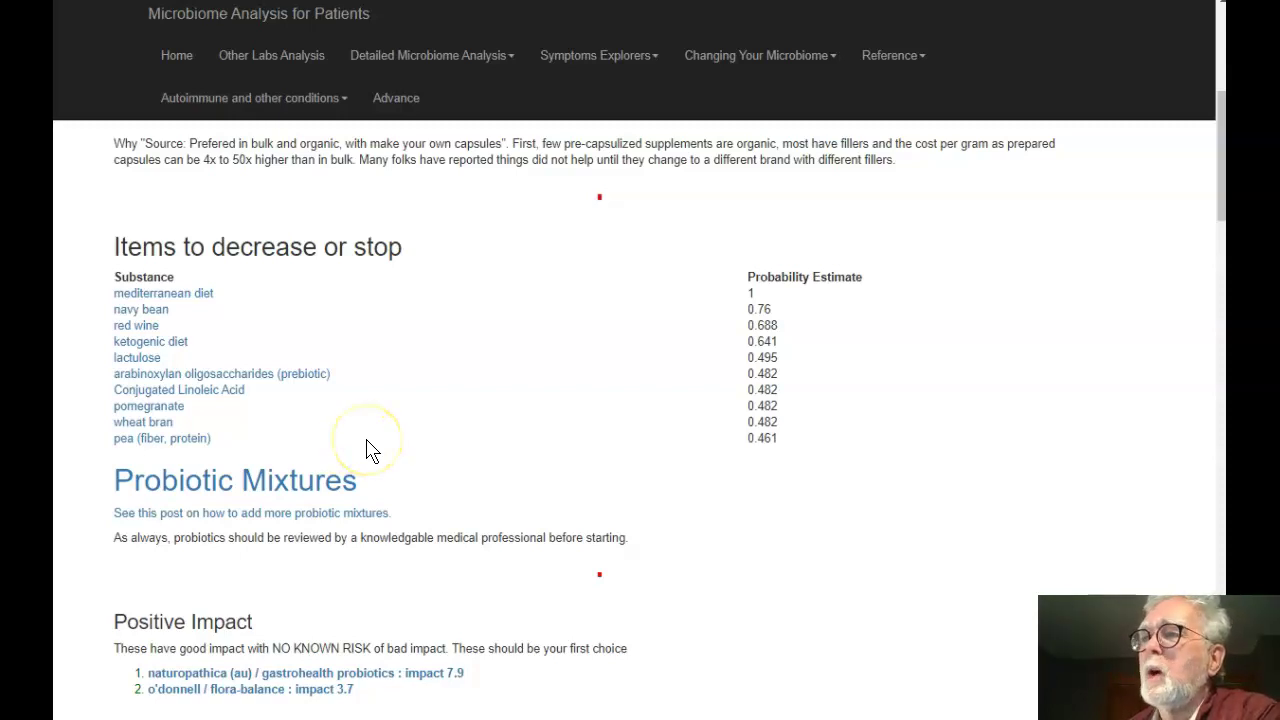
click(166, 628)
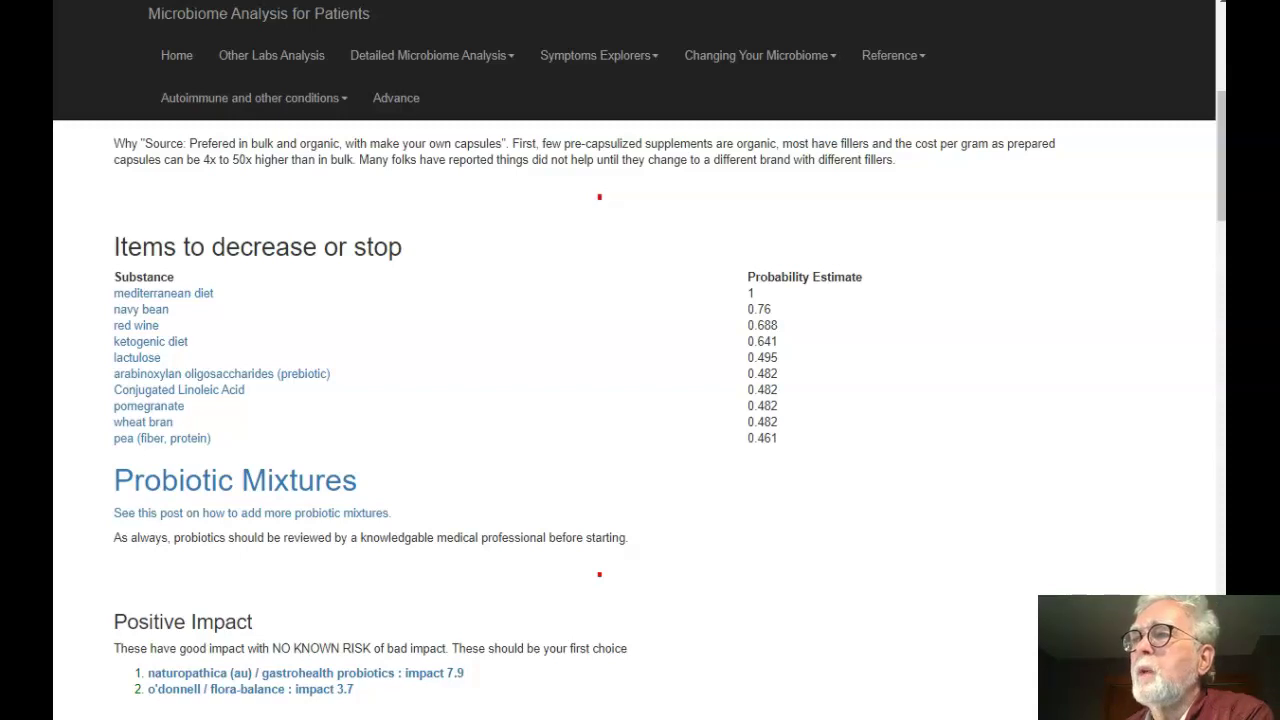
Review the suggested probiotic mixtures with positive impact and the highest net values under Mixed Impact.
scroll(165, 600, down, 3)
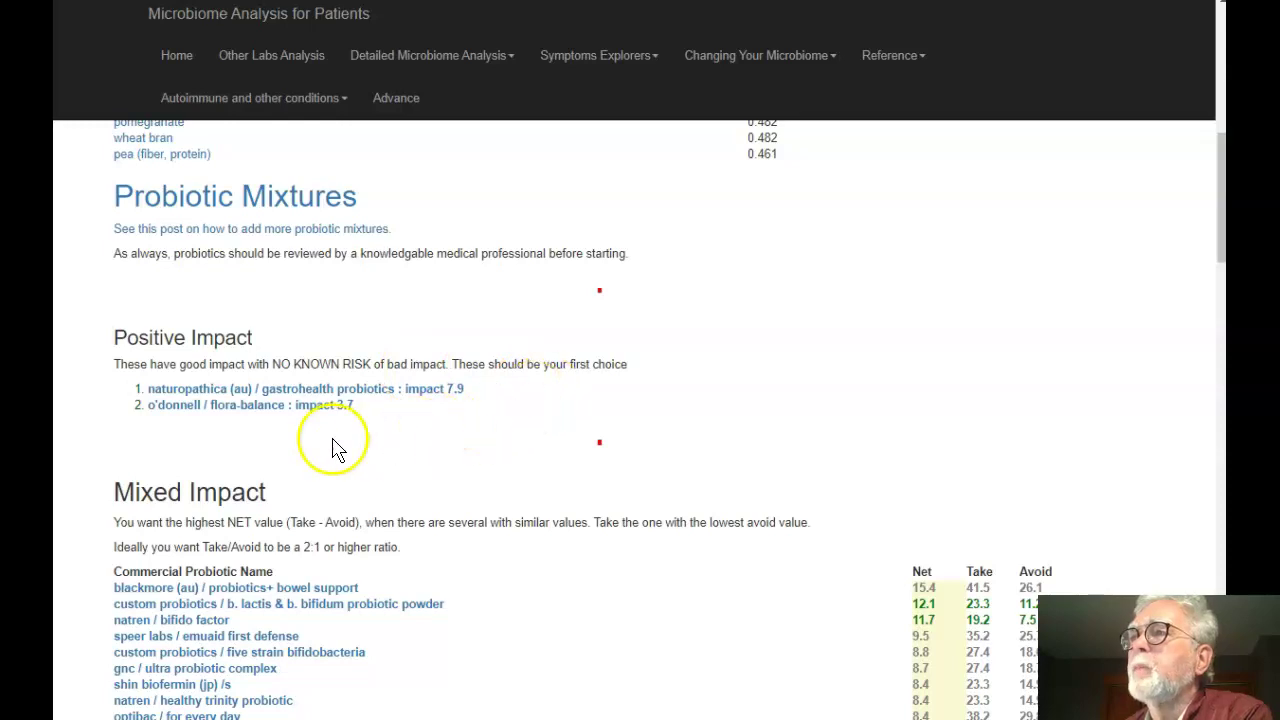
scroll(325, 440, down, 1)
scroll(325, 440, down, 2)
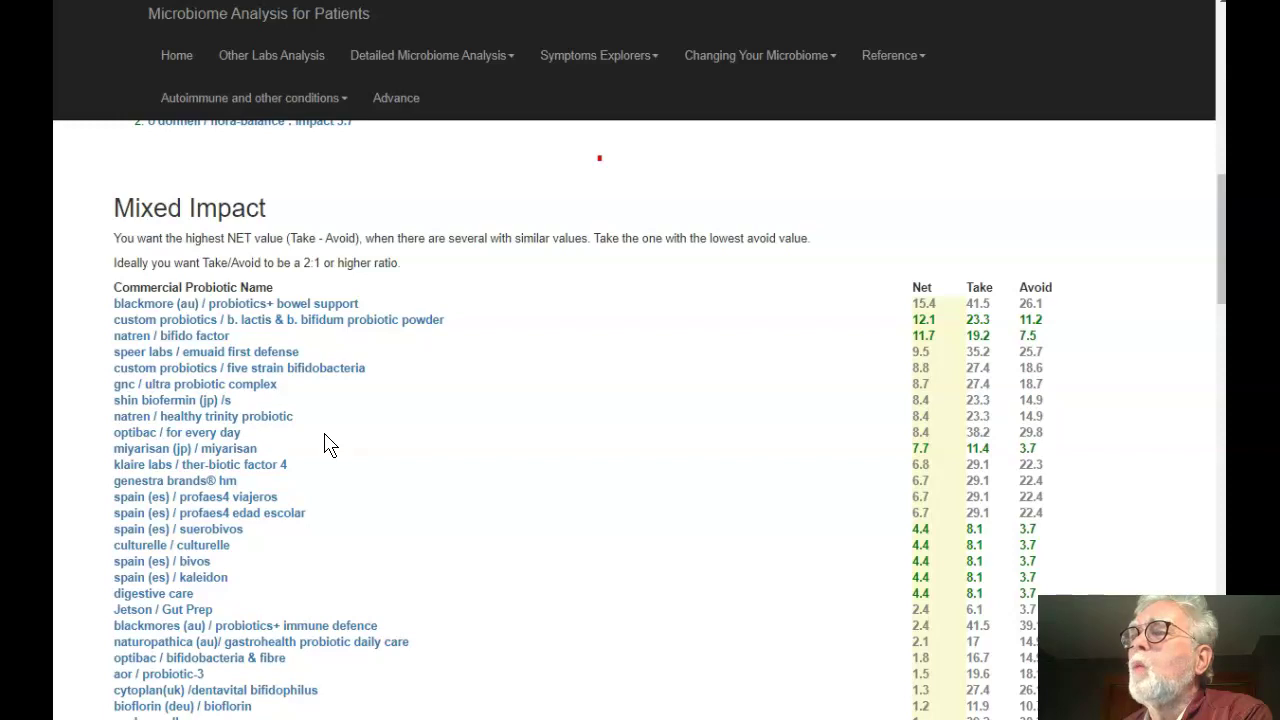
scroll(325, 440, down, 1)
scroll(325, 440, up, 1)
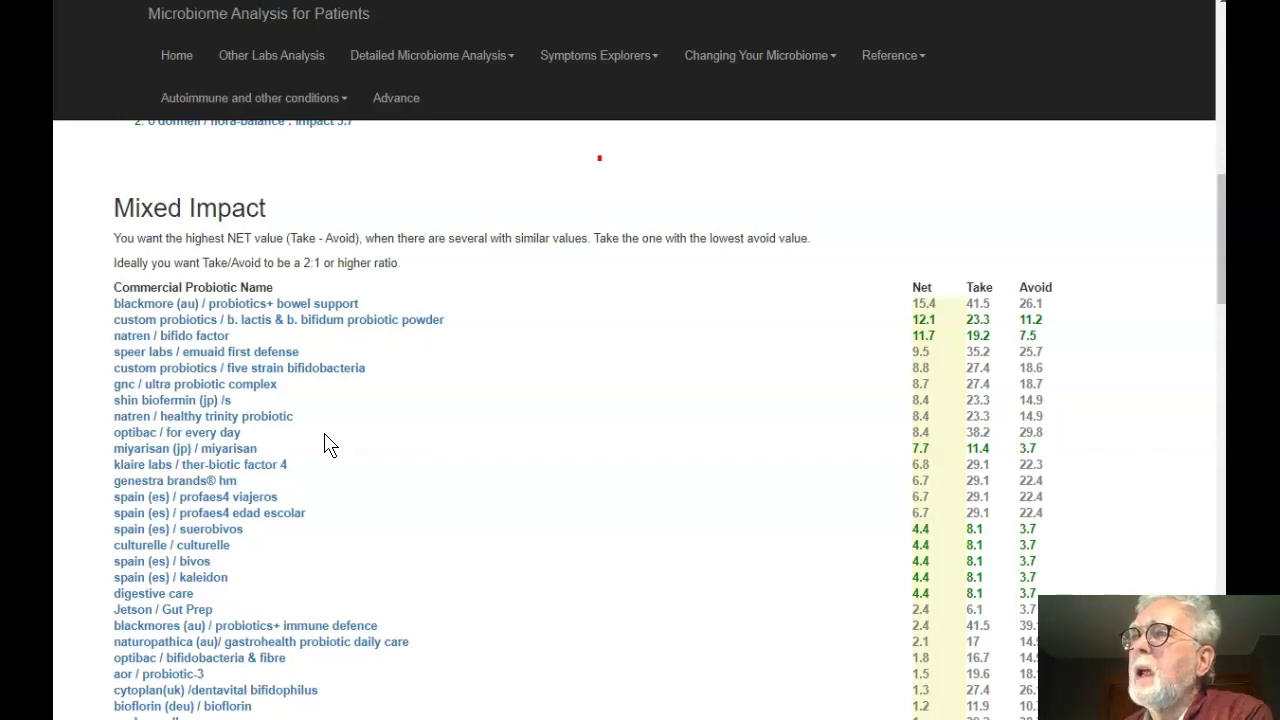
Open the custom probiotics / b. lactis & b. bifidum probiotic powder details, review its species and bacteria impacts, and return to the suggestions.
click(334, 325)
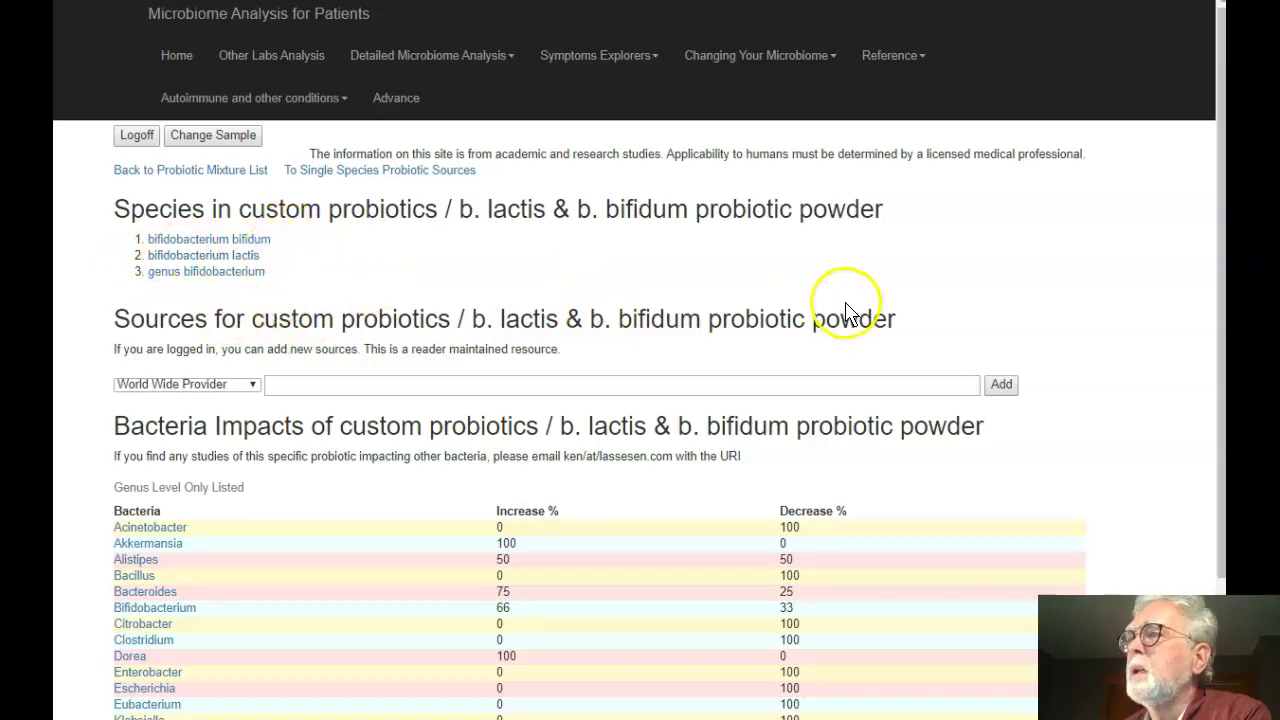
scroll(1008, 275, down, 3)
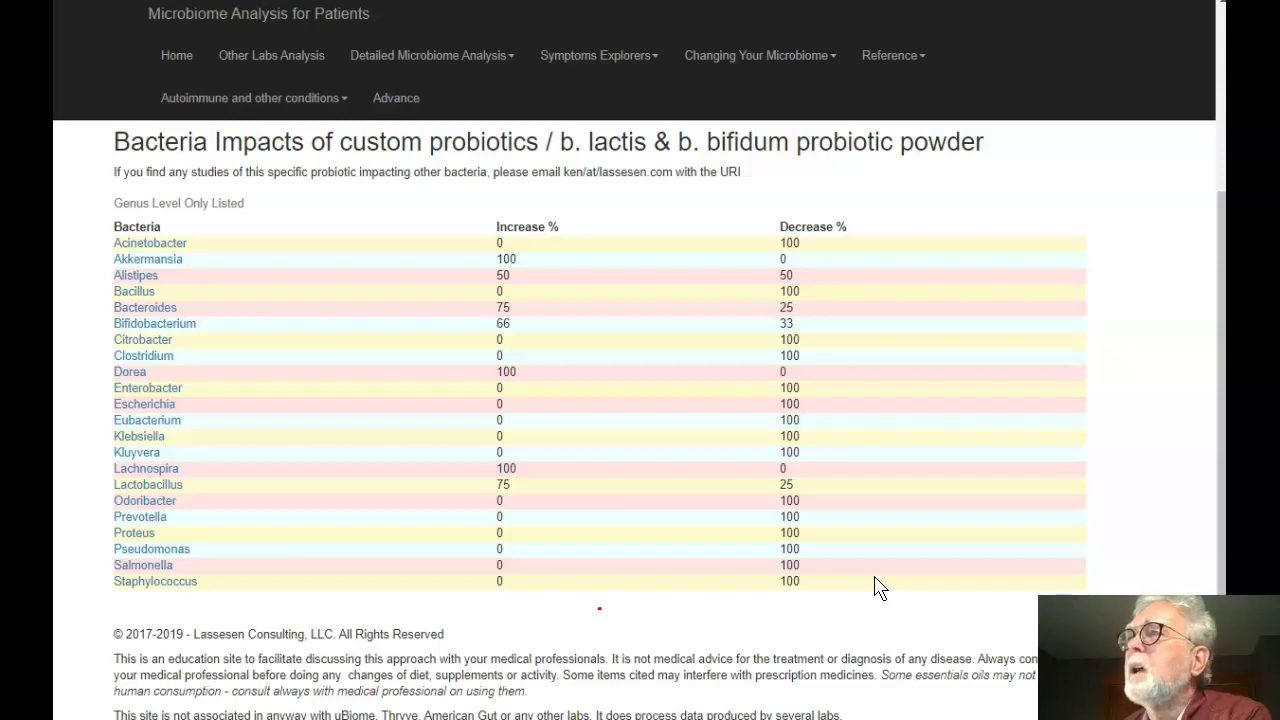
scroll(875, 588, up, 2)
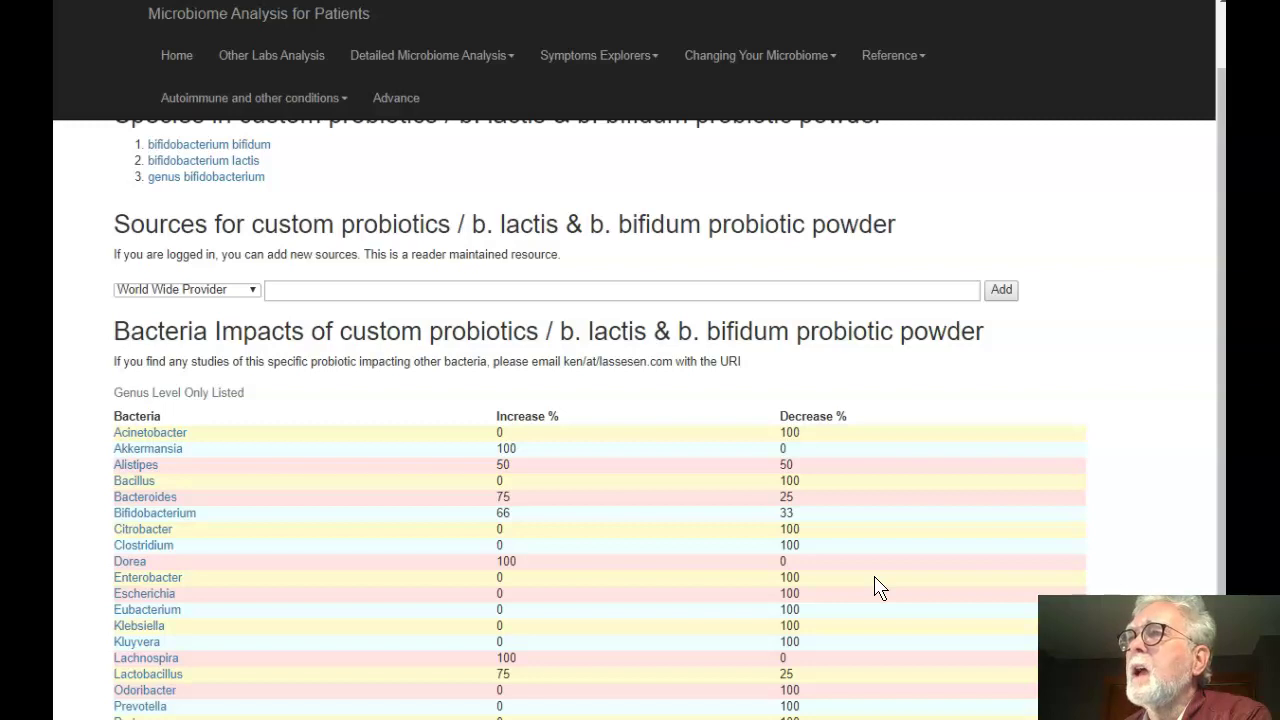
scroll(875, 588, down, 1)
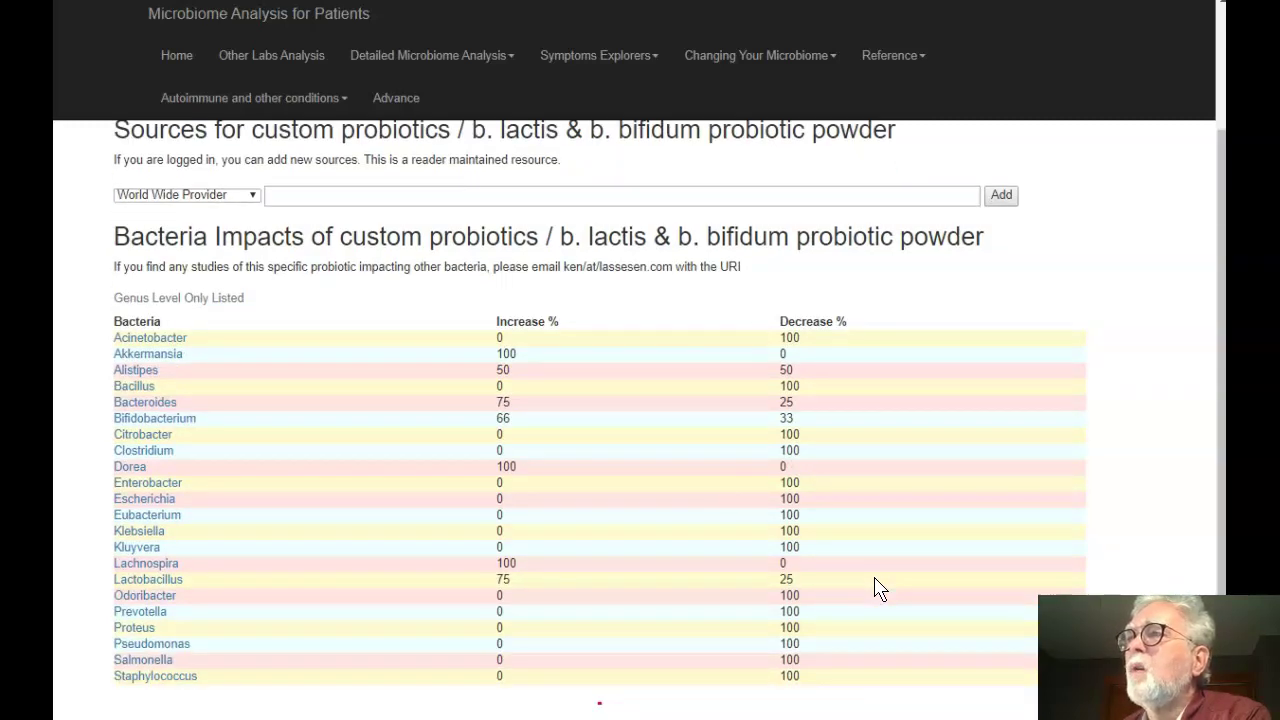
scroll(875, 588, up, 2)
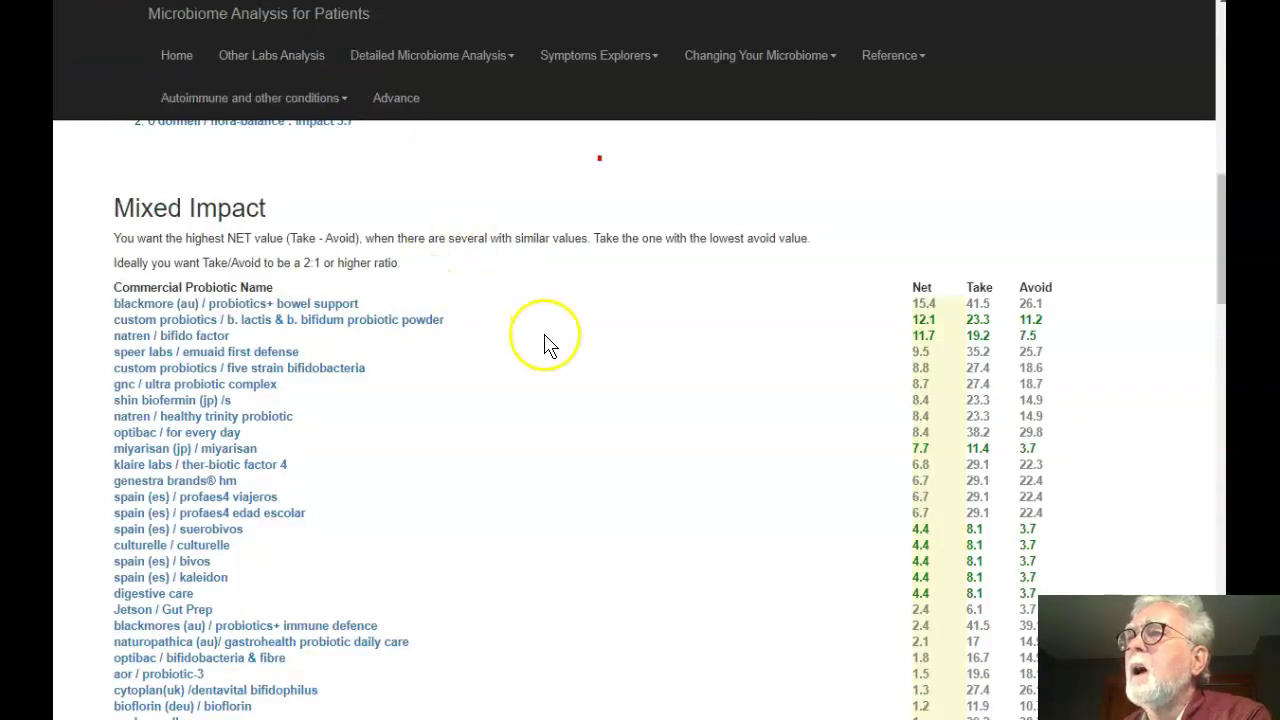
Examine the rest of the Mixed Impact probiotics down to the lowest net values and the Negative Impact list.
scroll(545, 340, down, 6)
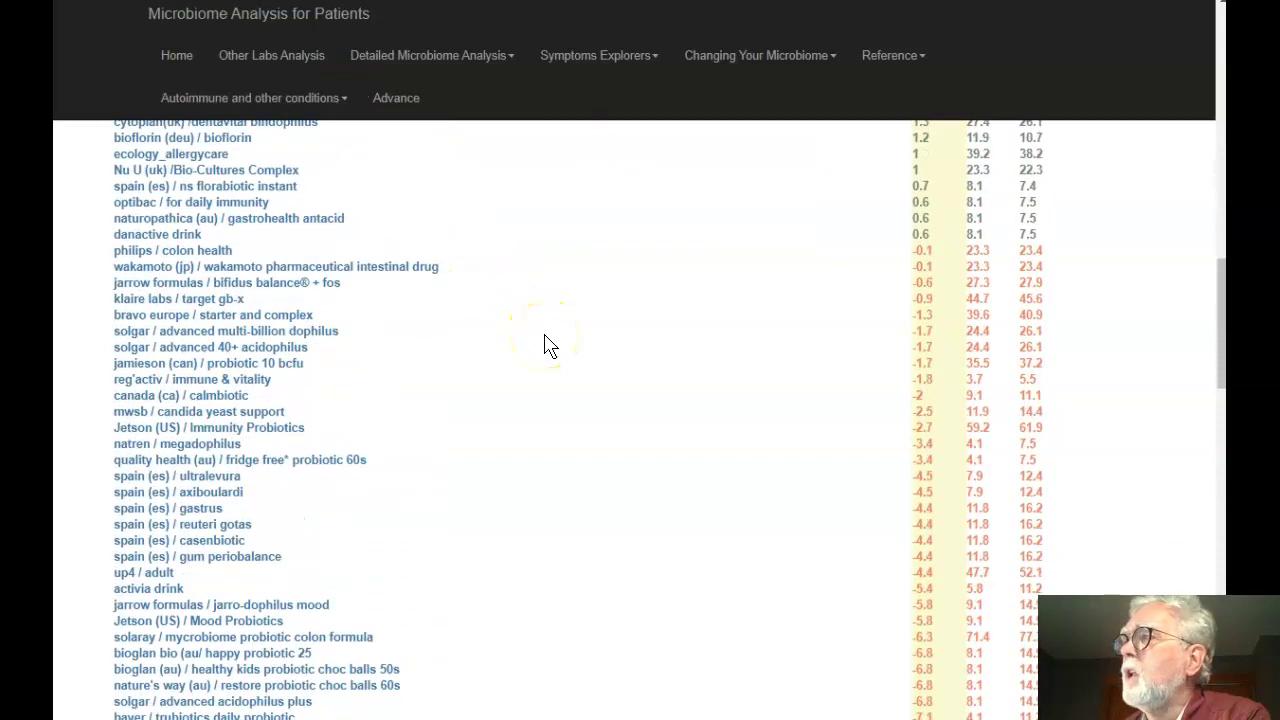
scroll(548, 345, down, 7)
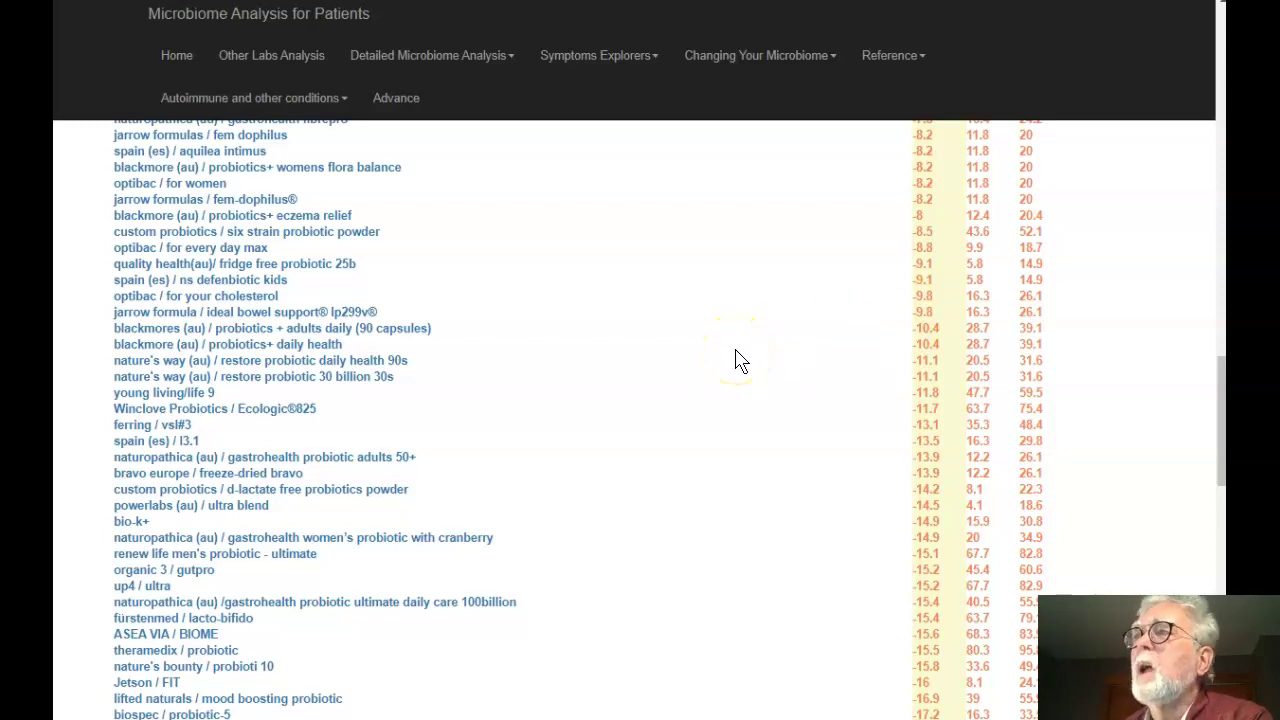
scroll(737, 362, down, 3)
scroll(737, 362, down, 5)
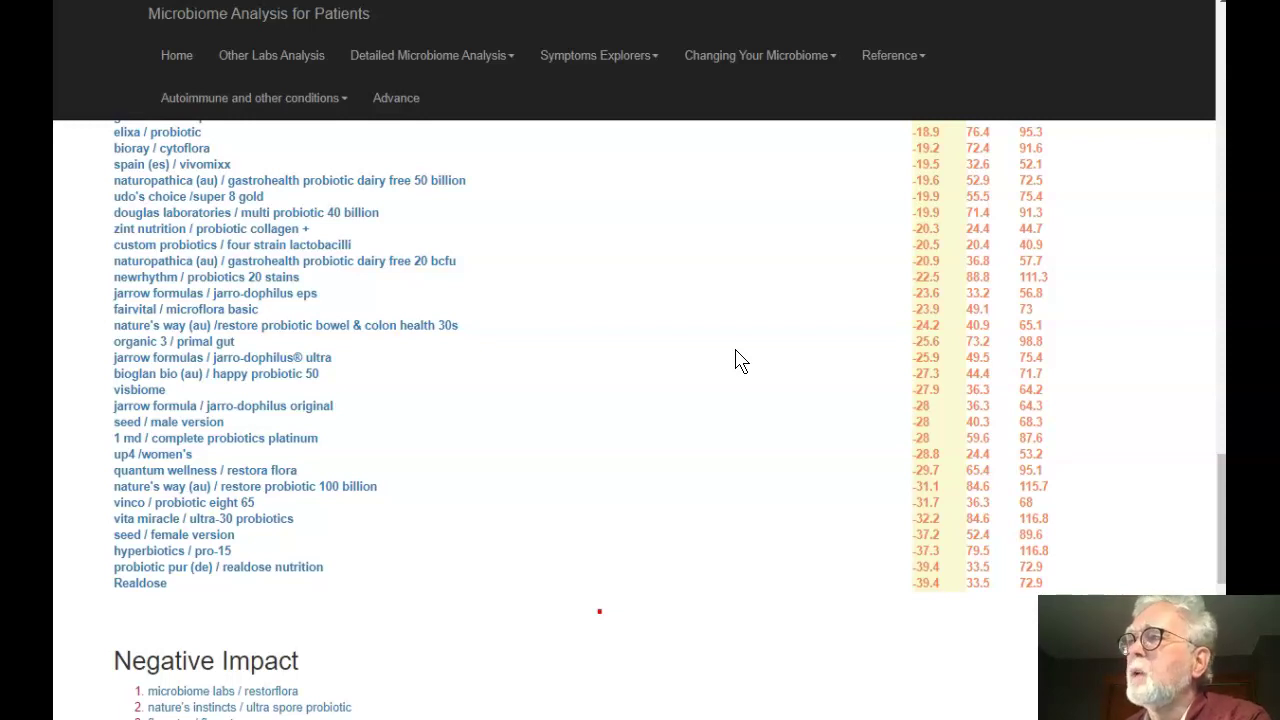
scroll(740, 360, down, 2)
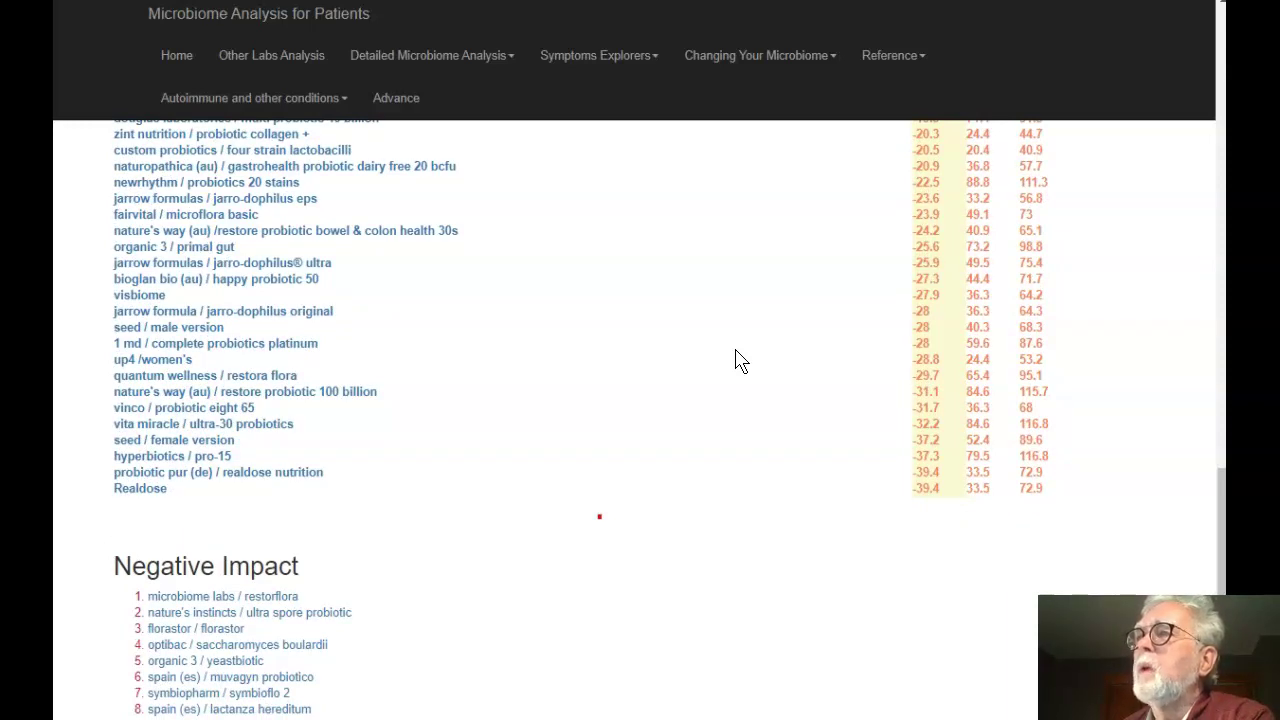
scroll(740, 360, down, 4)
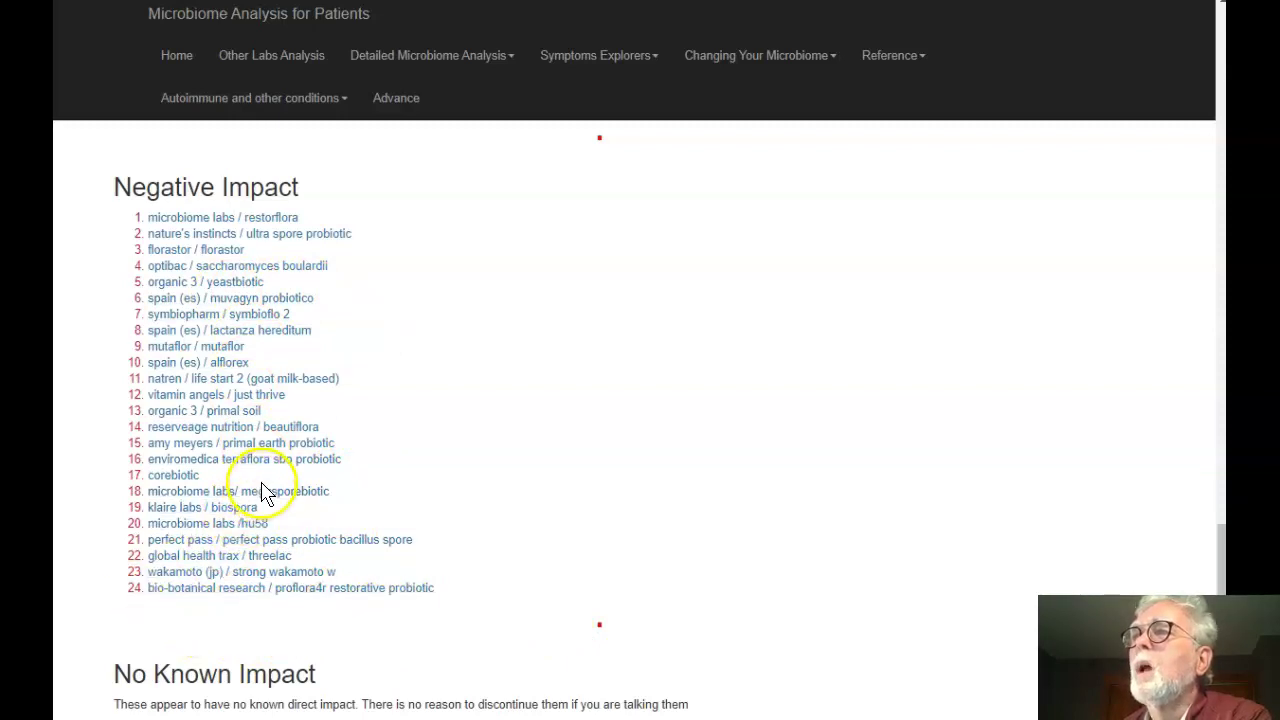
Open the organic 3 / primal soil probiotic, review its species and bacteria impacts, and return to the Negative Impact list.
click(249, 412)
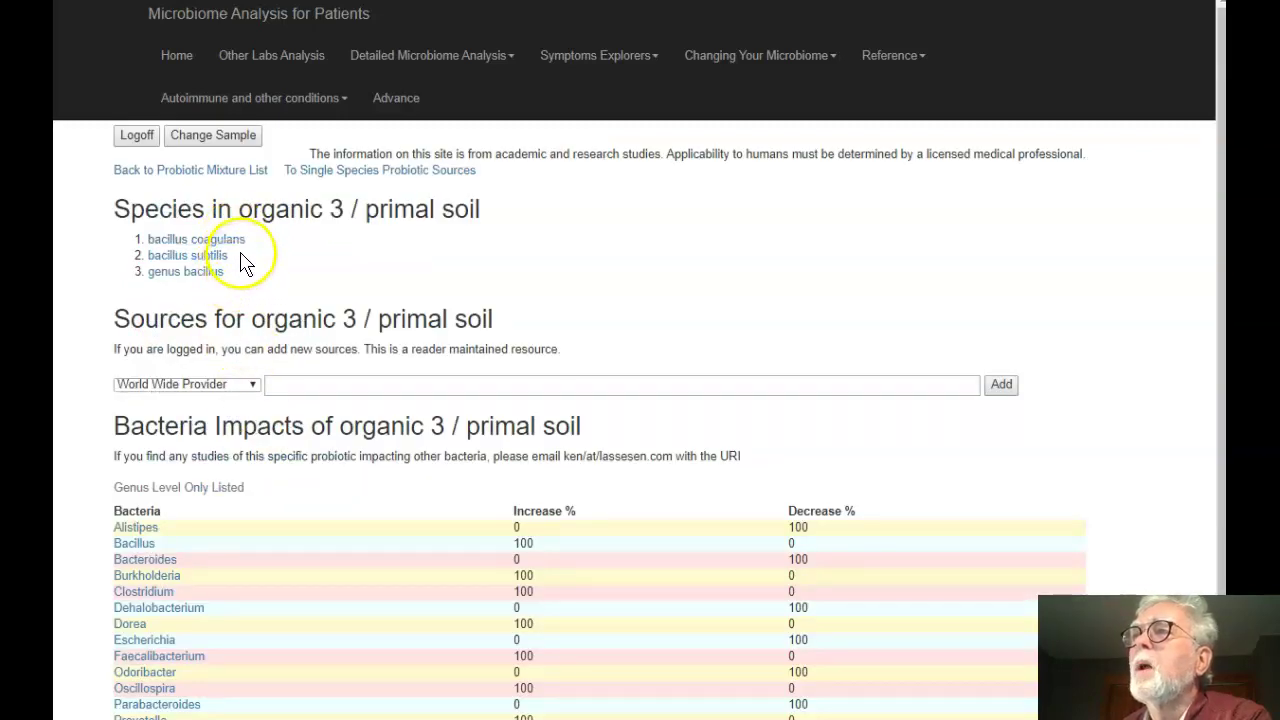
scroll(493, 416, down, 1)
scroll(493, 416, down, 3)
scroll(491, 417, up, 1)
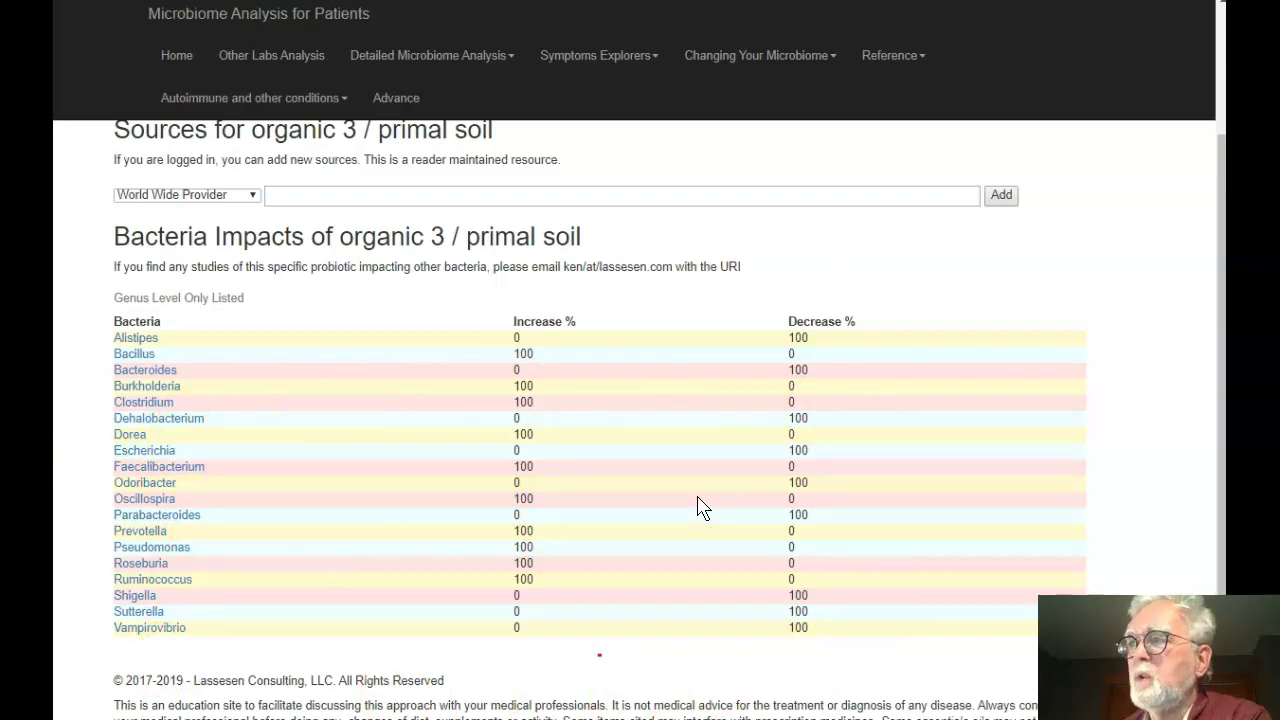
scroll(675, 470, up, 1)
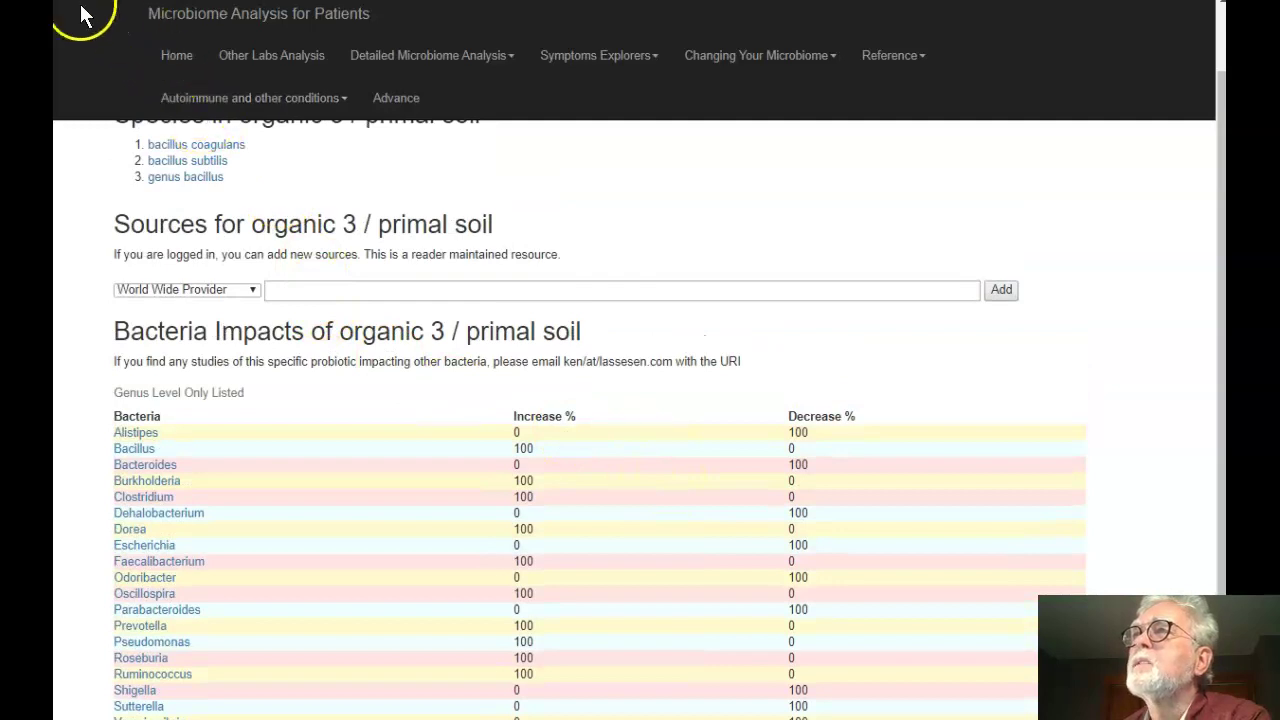
key(alt+Left)
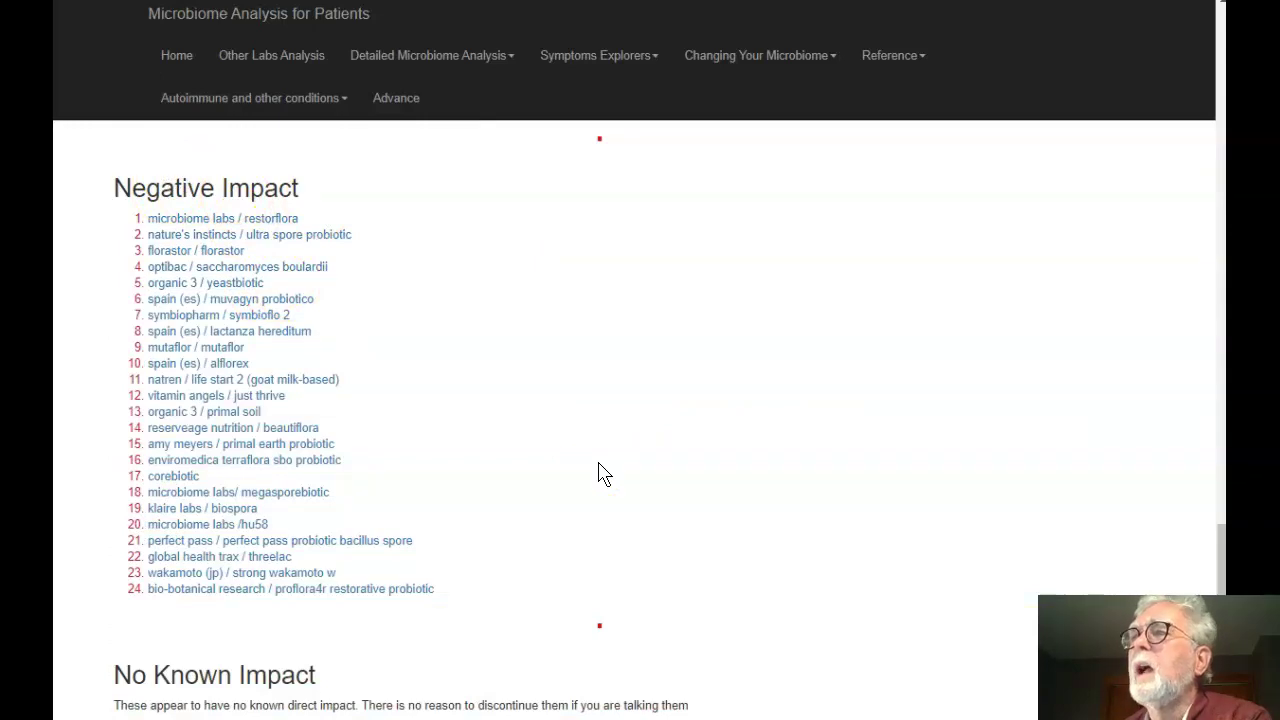
Review the probiotics with no known impact and the suggested flavonoid foods and flavonoids.
scroll(603, 474, down, 4)
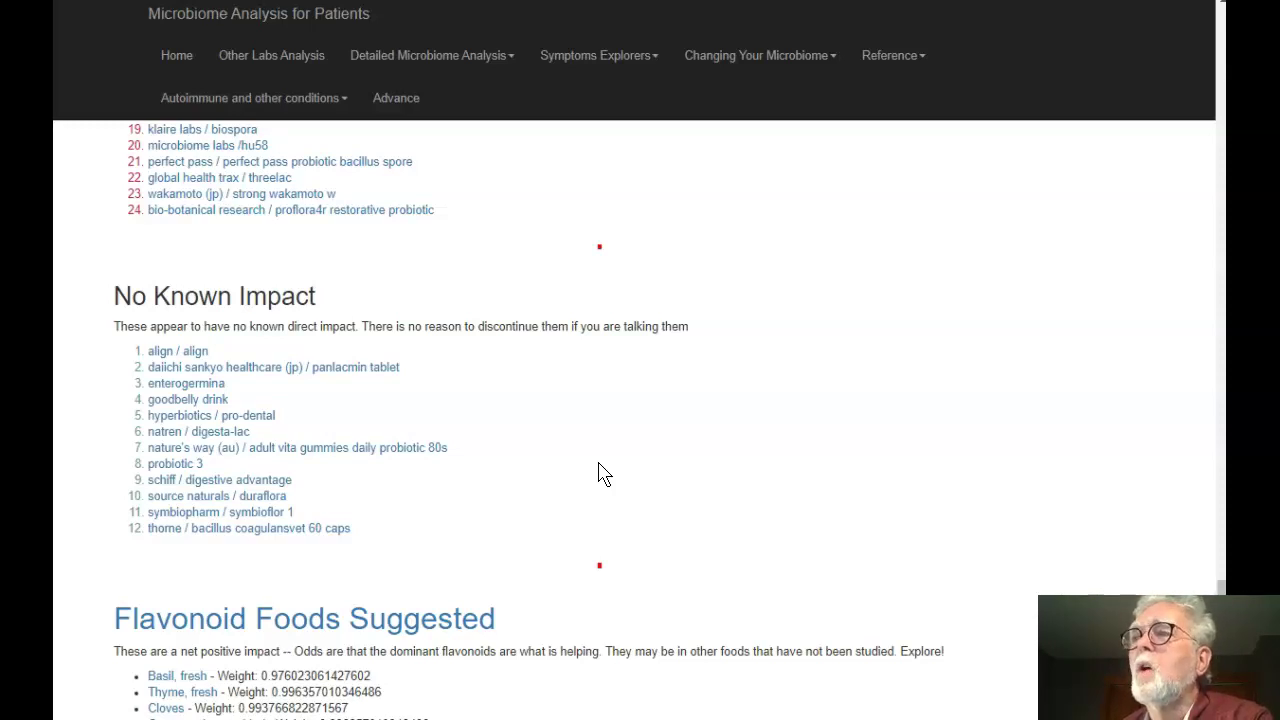
scroll(603, 473, down, 4)
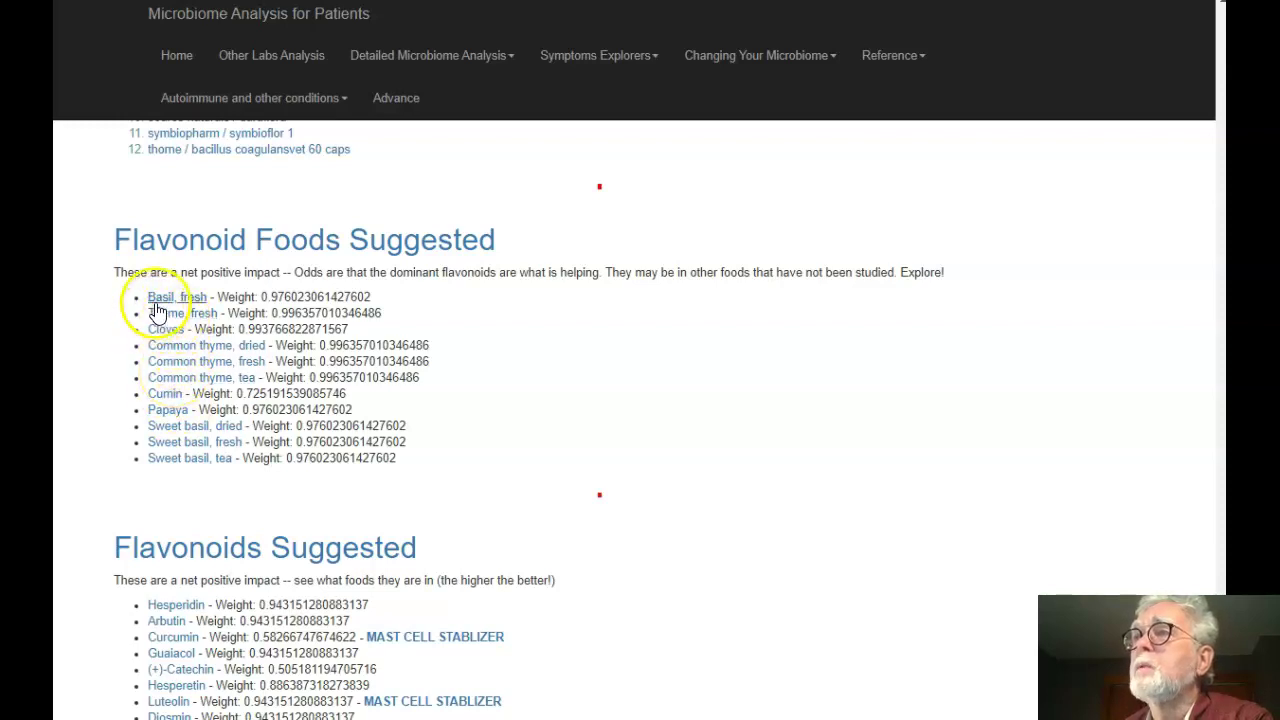
scroll(495, 406, down, 2)
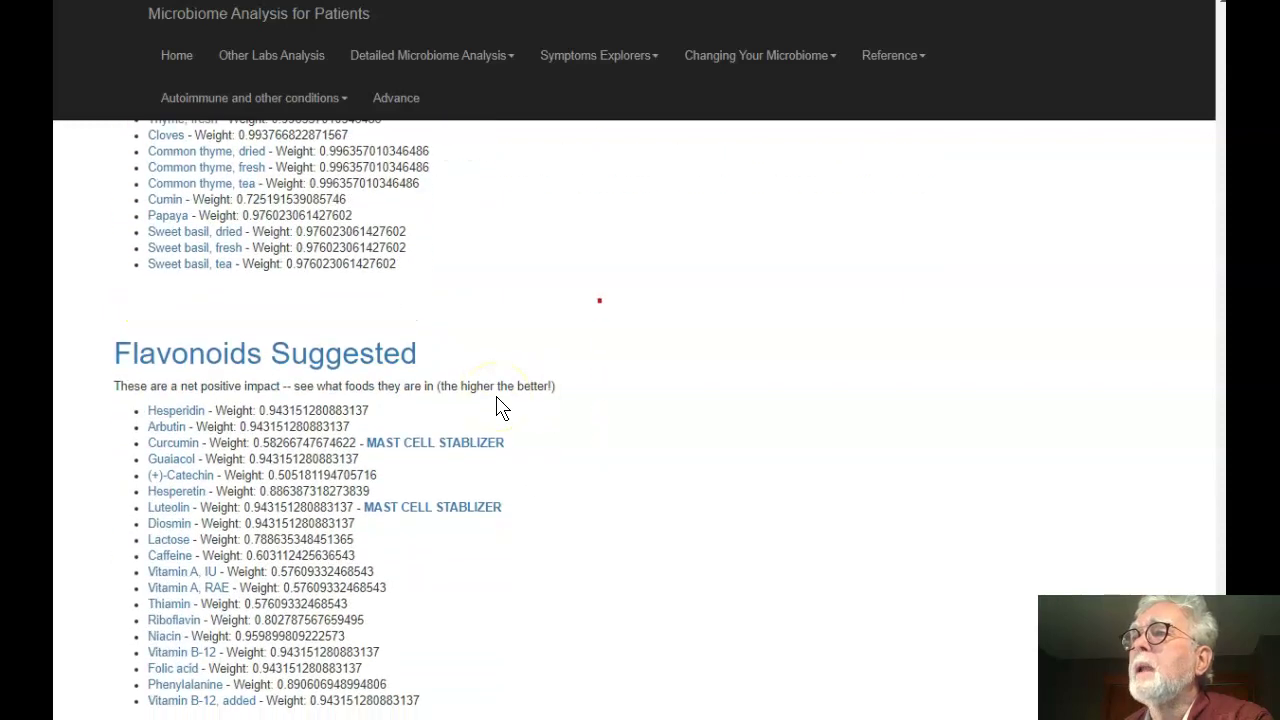
scroll(499, 406, down, 1)
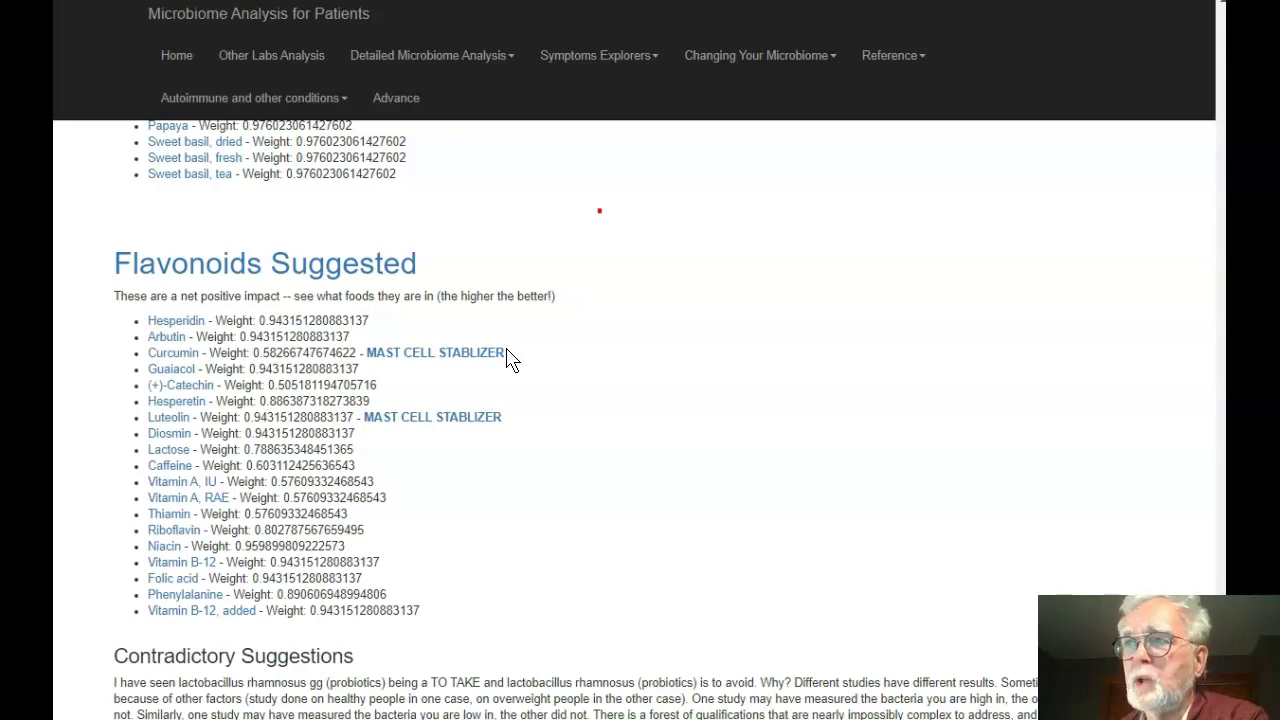
Open the suggested flavonoid Luteolin and look through the list of foods containing it.
click(158, 420)
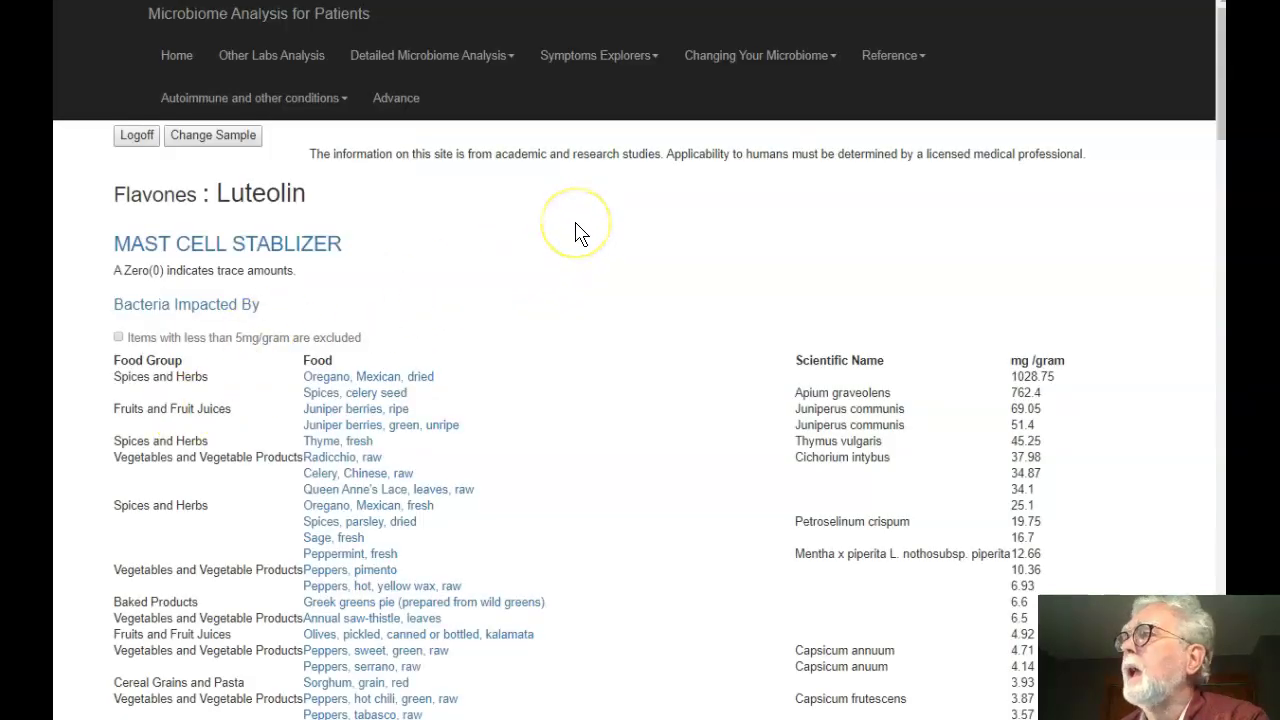
scroll(575, 233, down, 3)
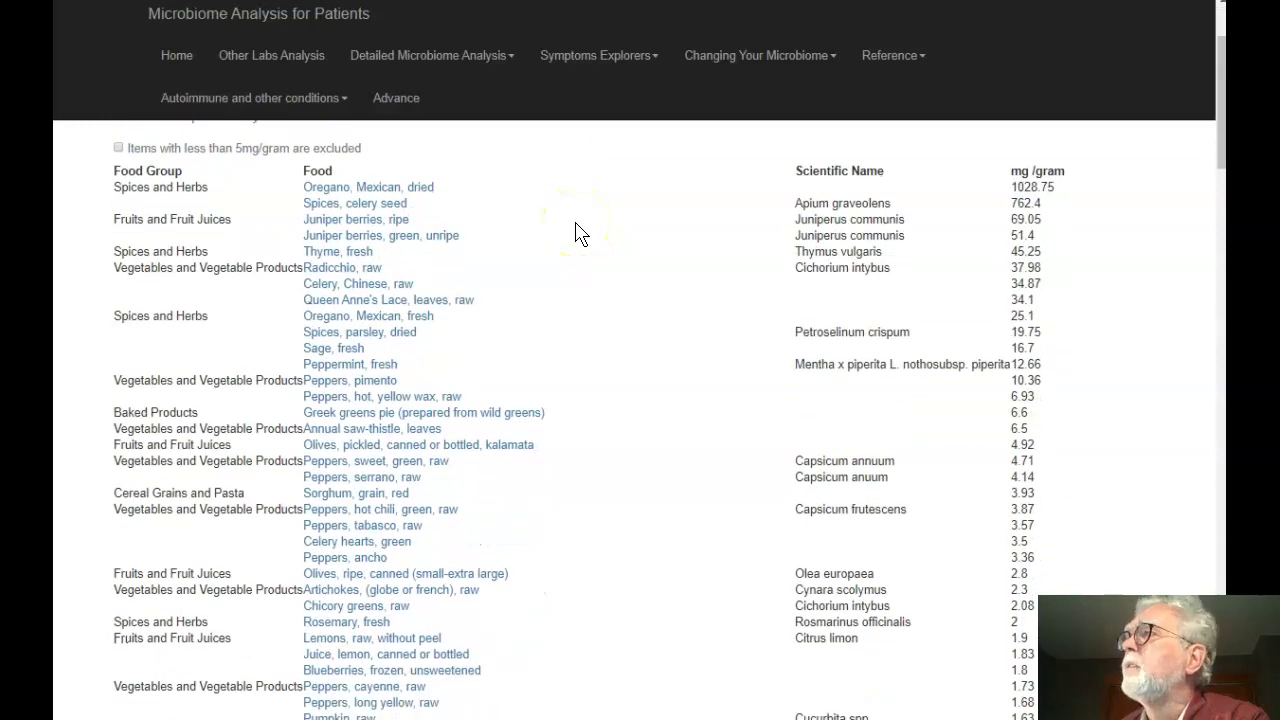
scroll(575, 233, down, 20)
scroll(575, 233, down, 8)
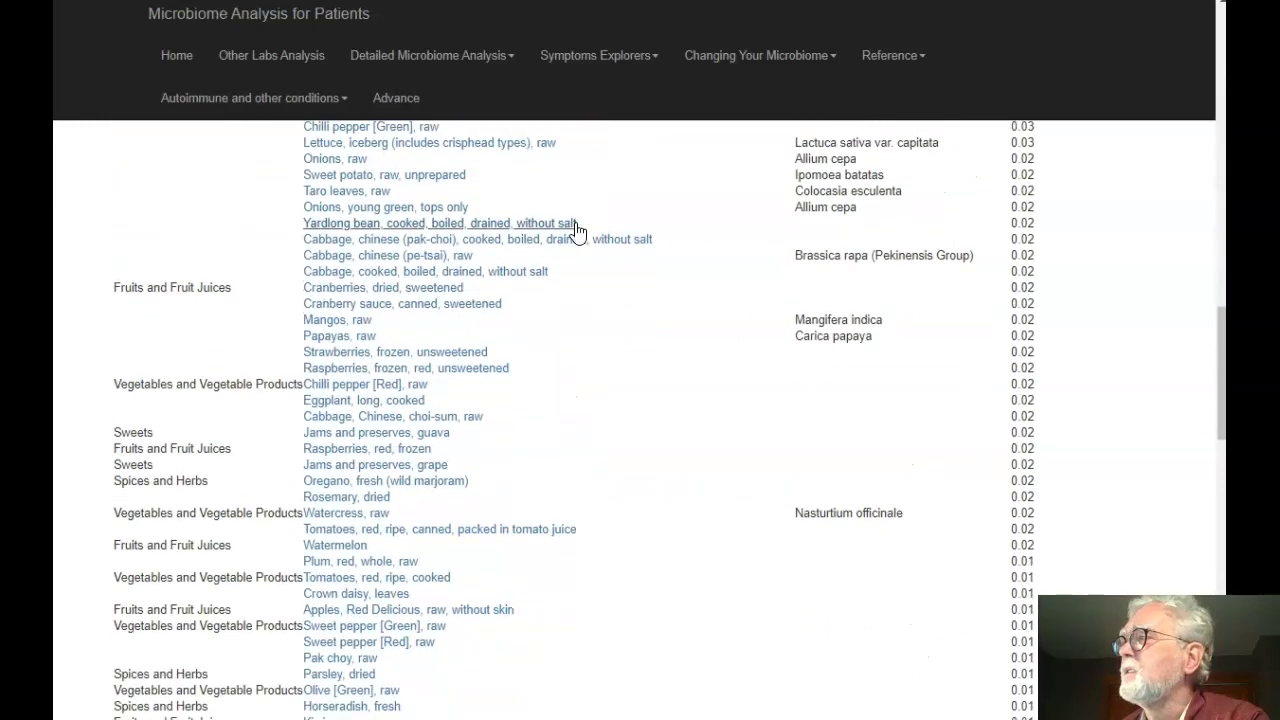
Compare the Luteolin content of the listed foods from the richest down to trace amounts, and return to the suggested flavonoids.
scroll(576, 229, up, 20)
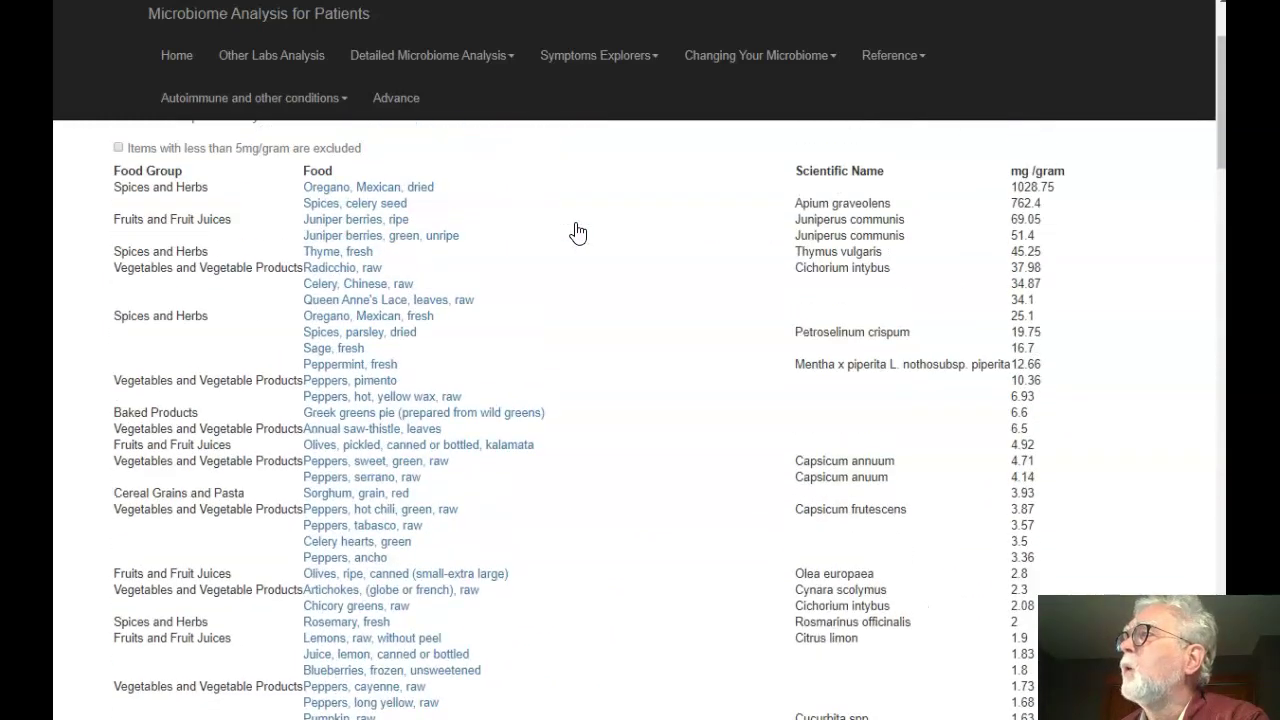
scroll(578, 233, up, 3)
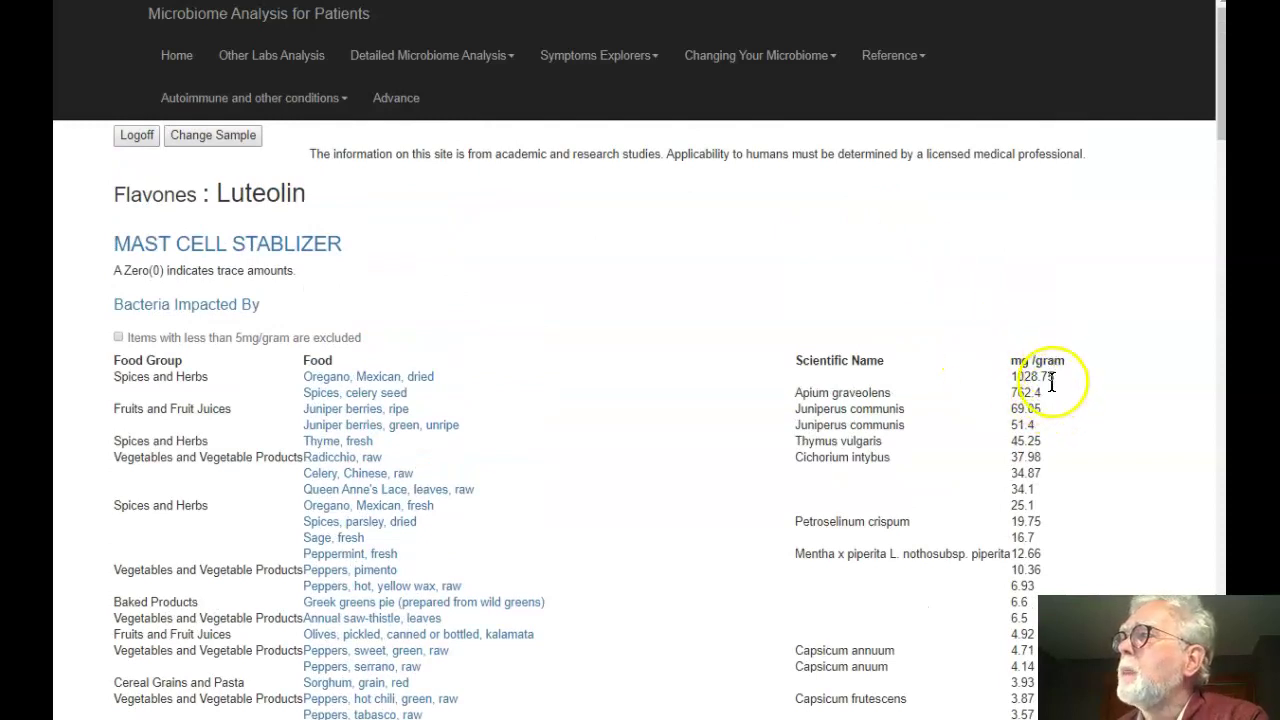
scroll(897, 588, down, 10)
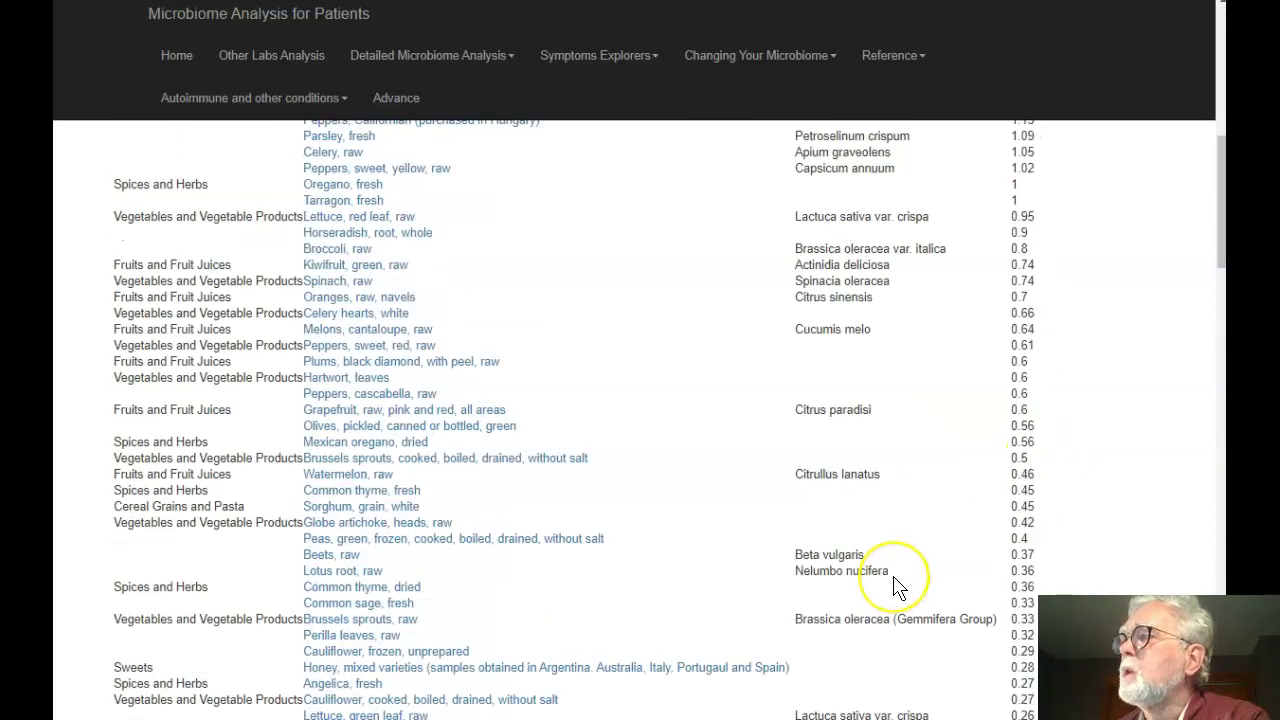
scroll(897, 588, down, 15)
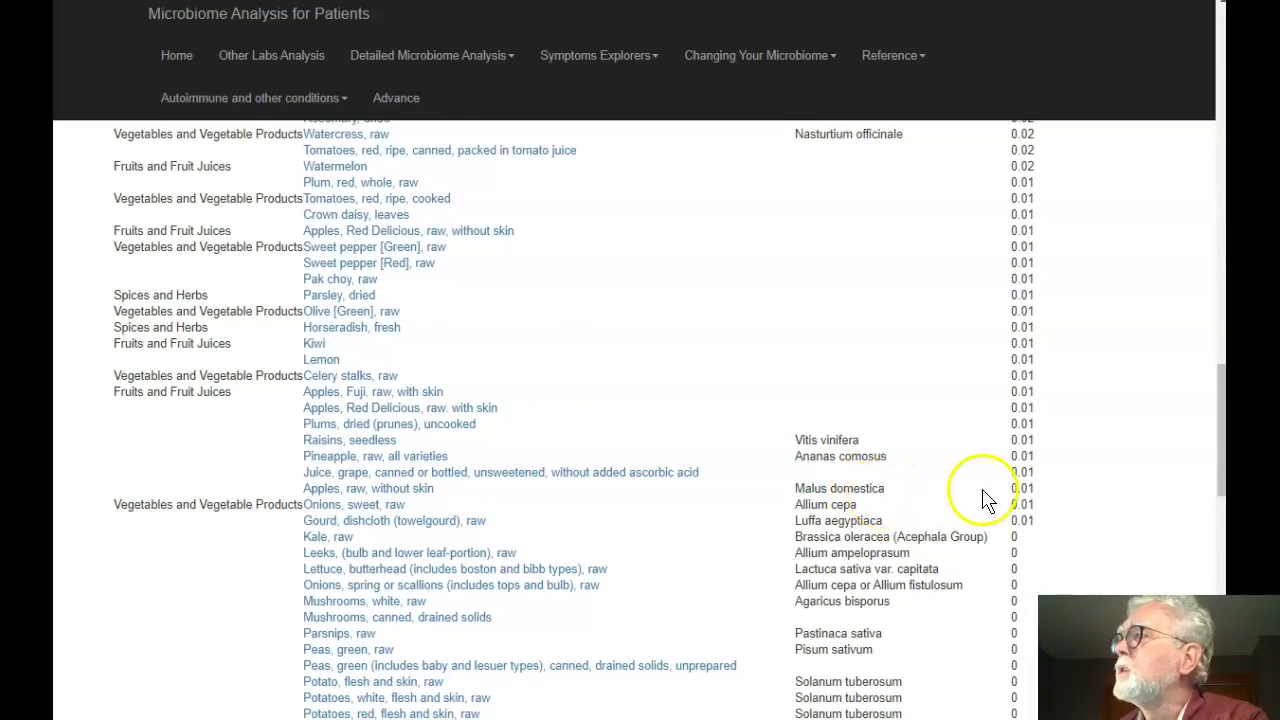
scroll(1055, 500, up, 15)
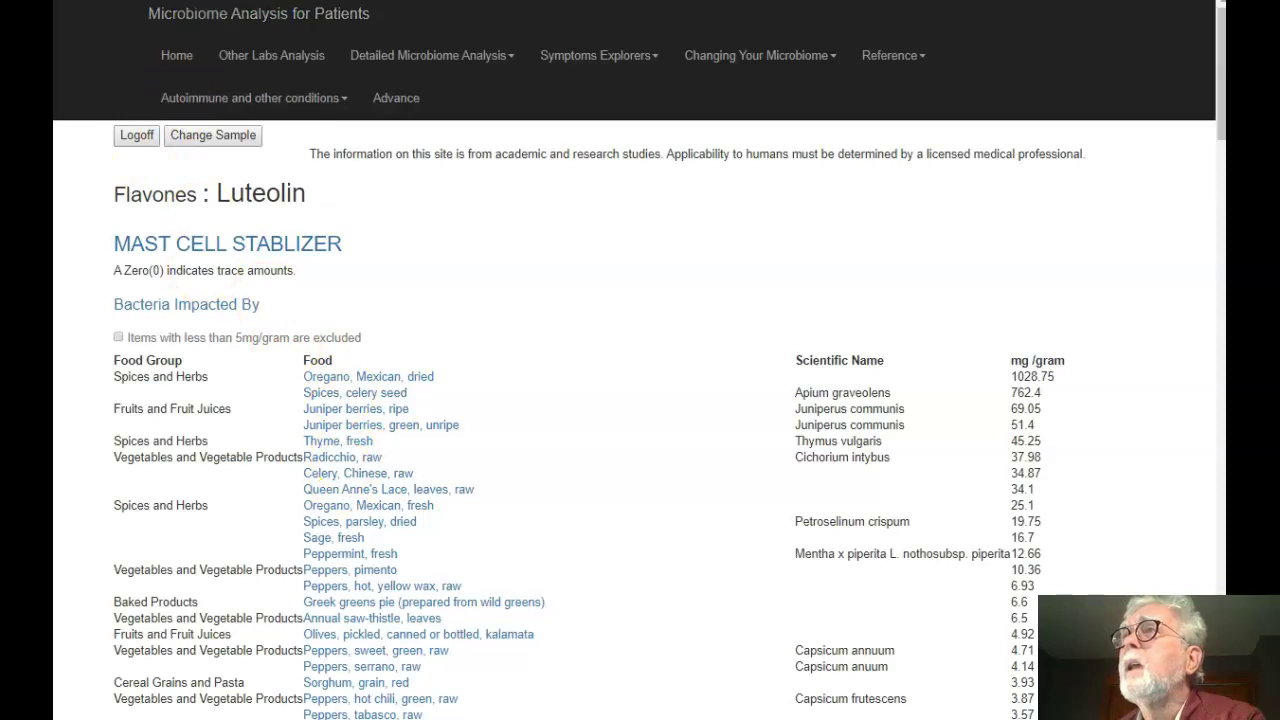
key(alt+Left)
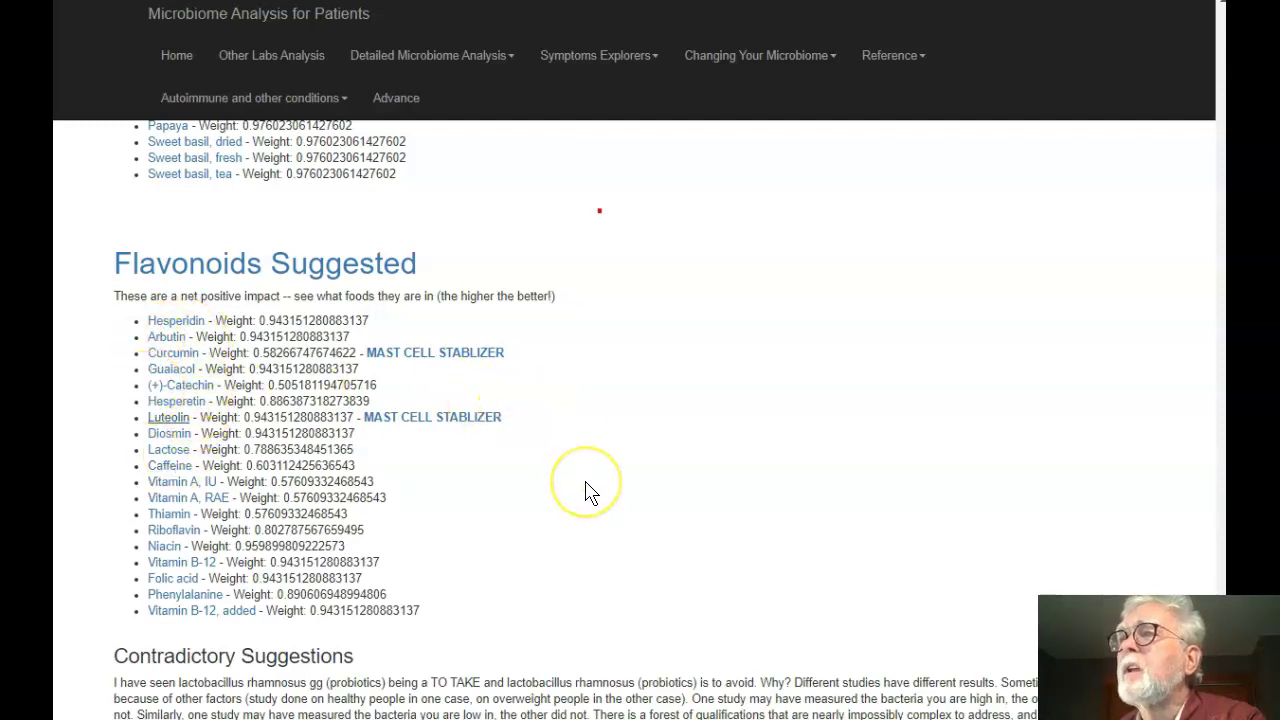
scroll(586, 480, down, 1)
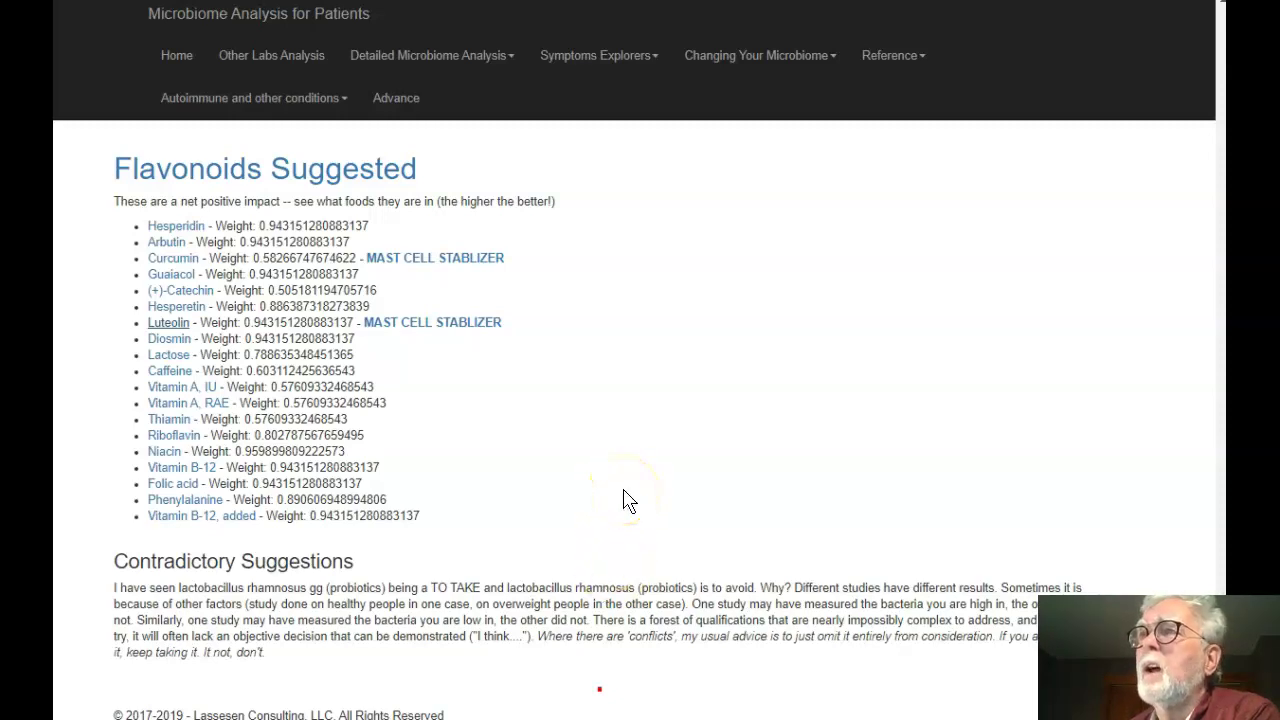
Go back to the available samples and open Advance Suggestions for the Oct 1 2015 gut sample.
scroll(623, 501, up, 20)
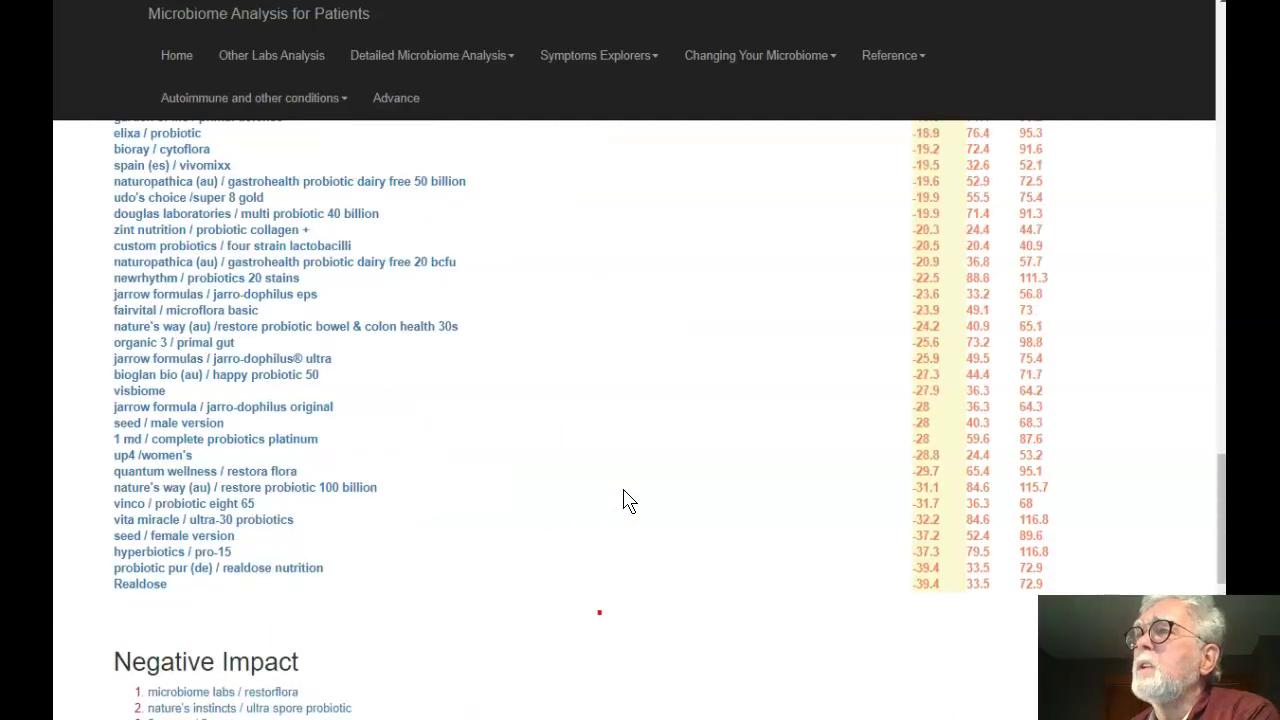
scroll(623, 501, up, 15)
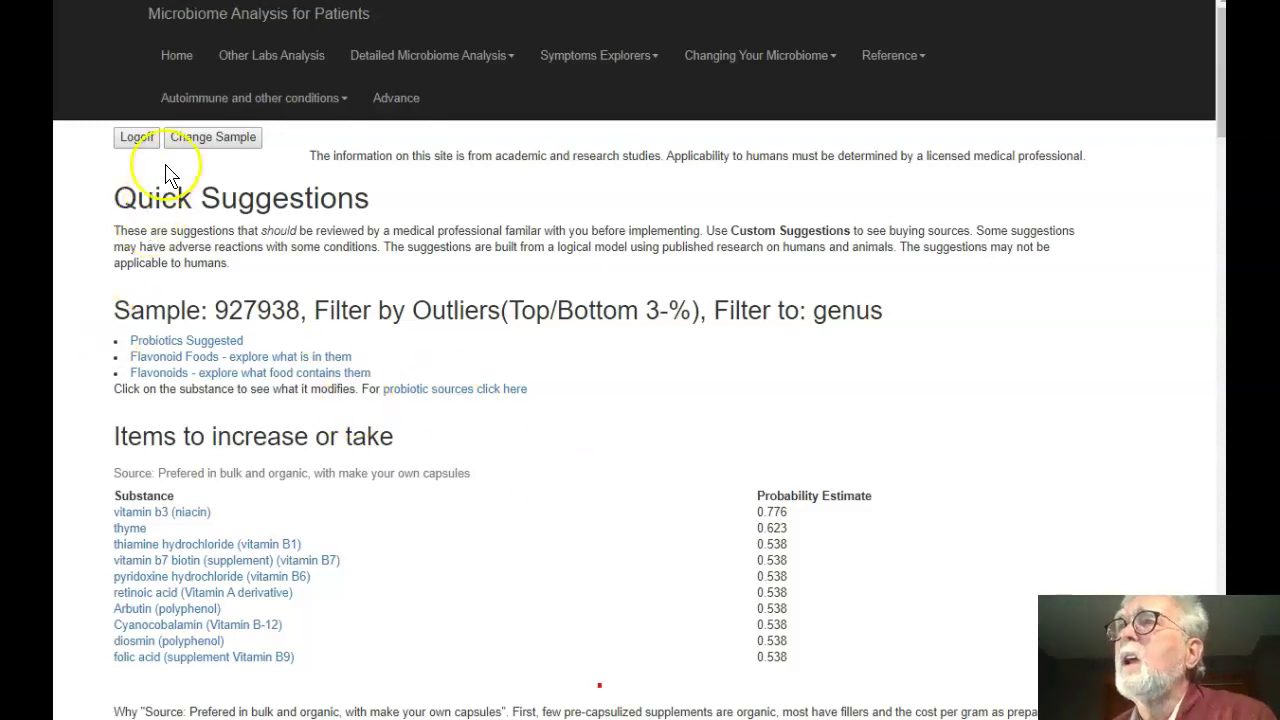
click(216, 140)
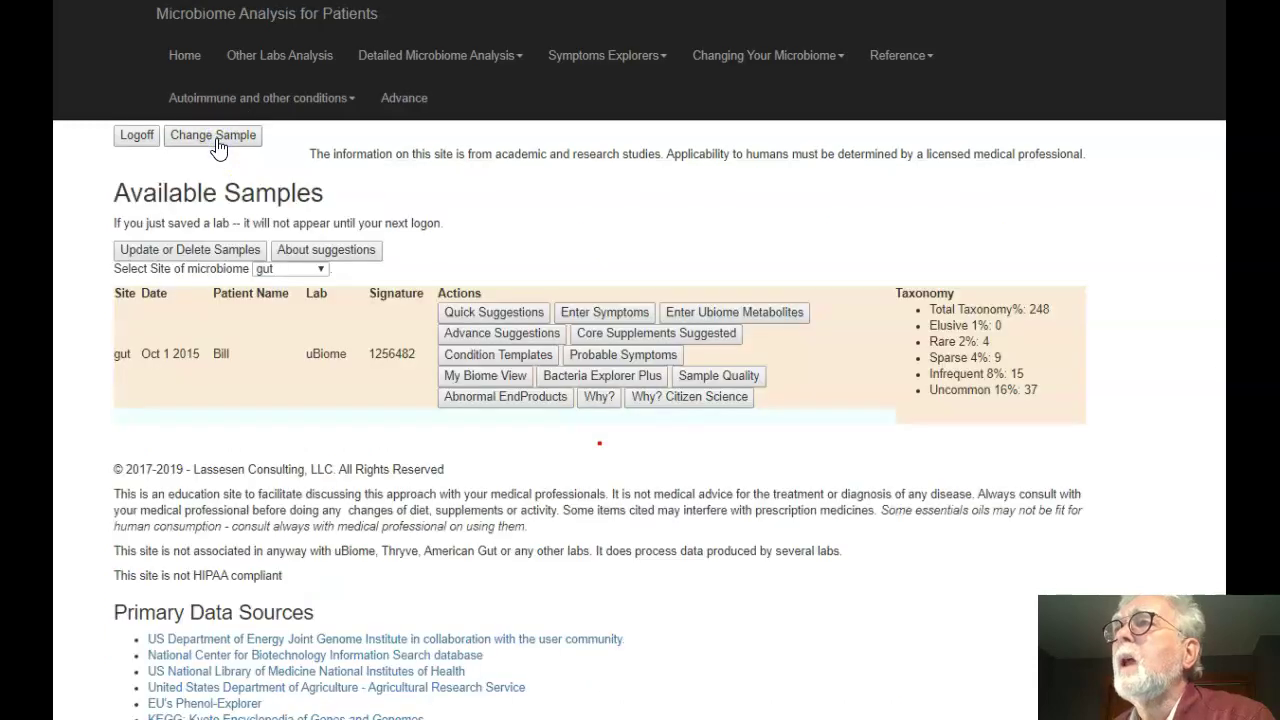
click(501, 340)
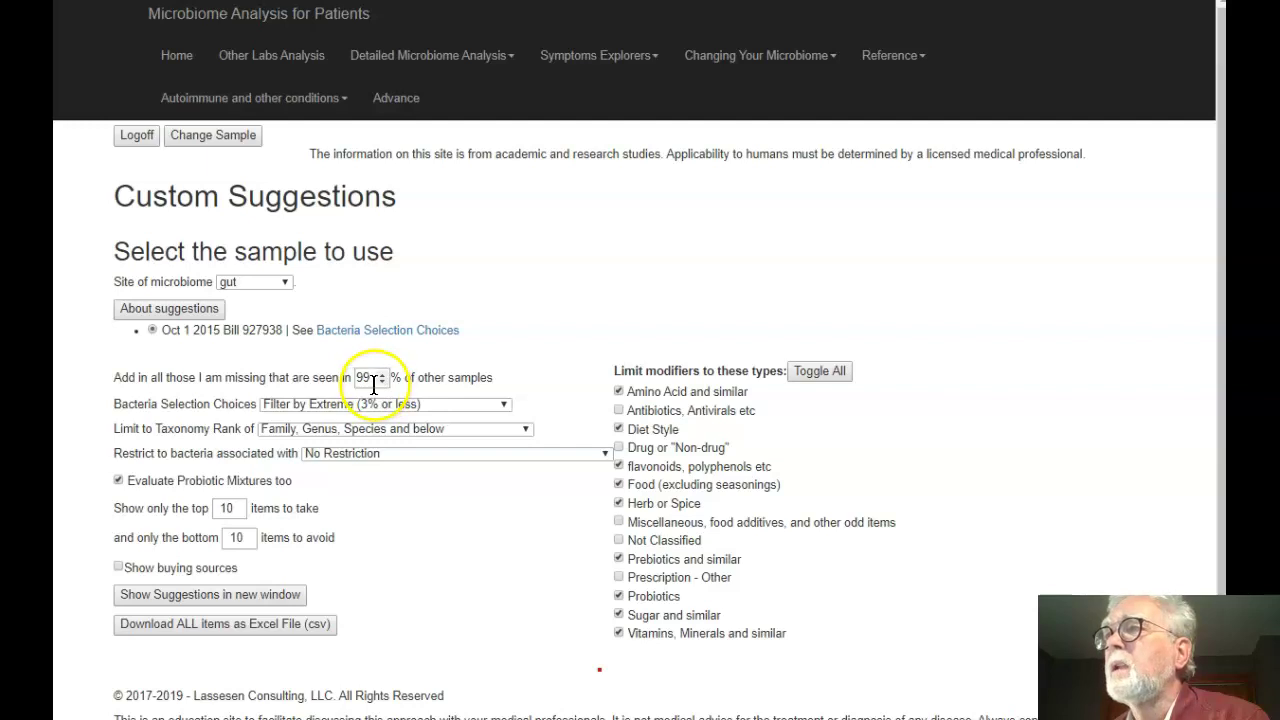
Set the custom suggestions to add in missing bacteria that are seen in 95% of other samples.
drag(373, 384, 350, 380)
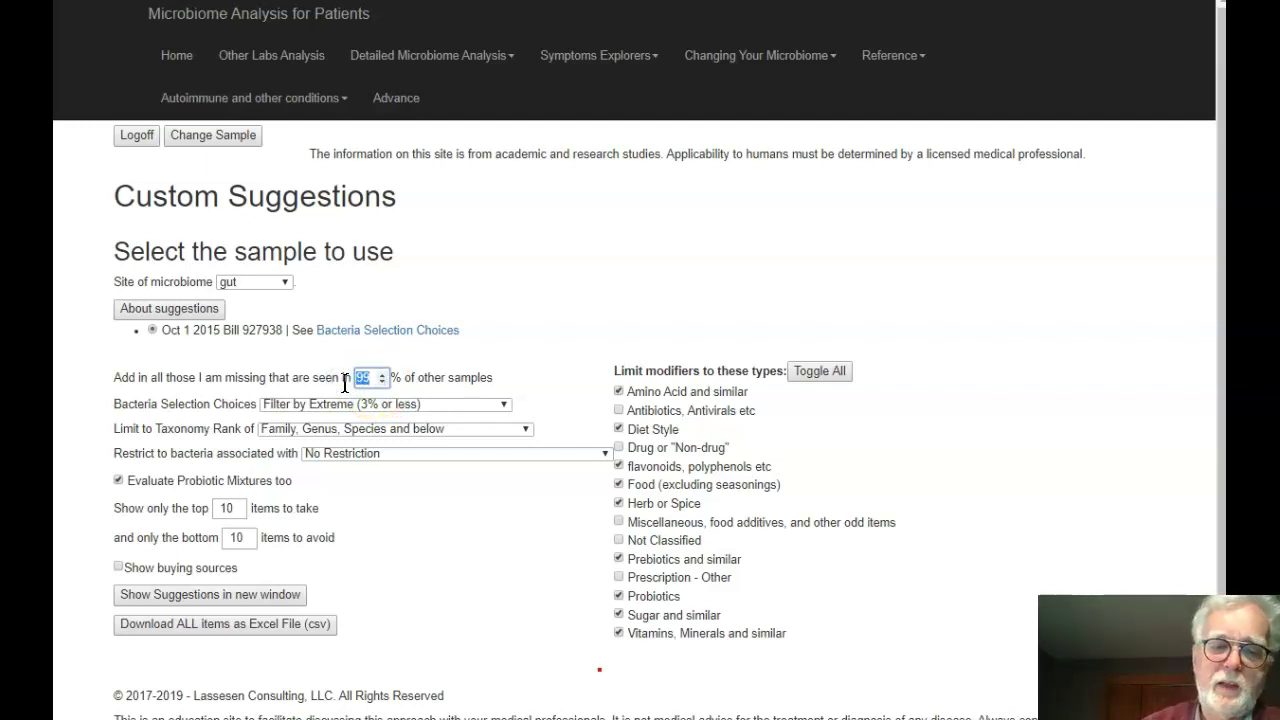
text(95)
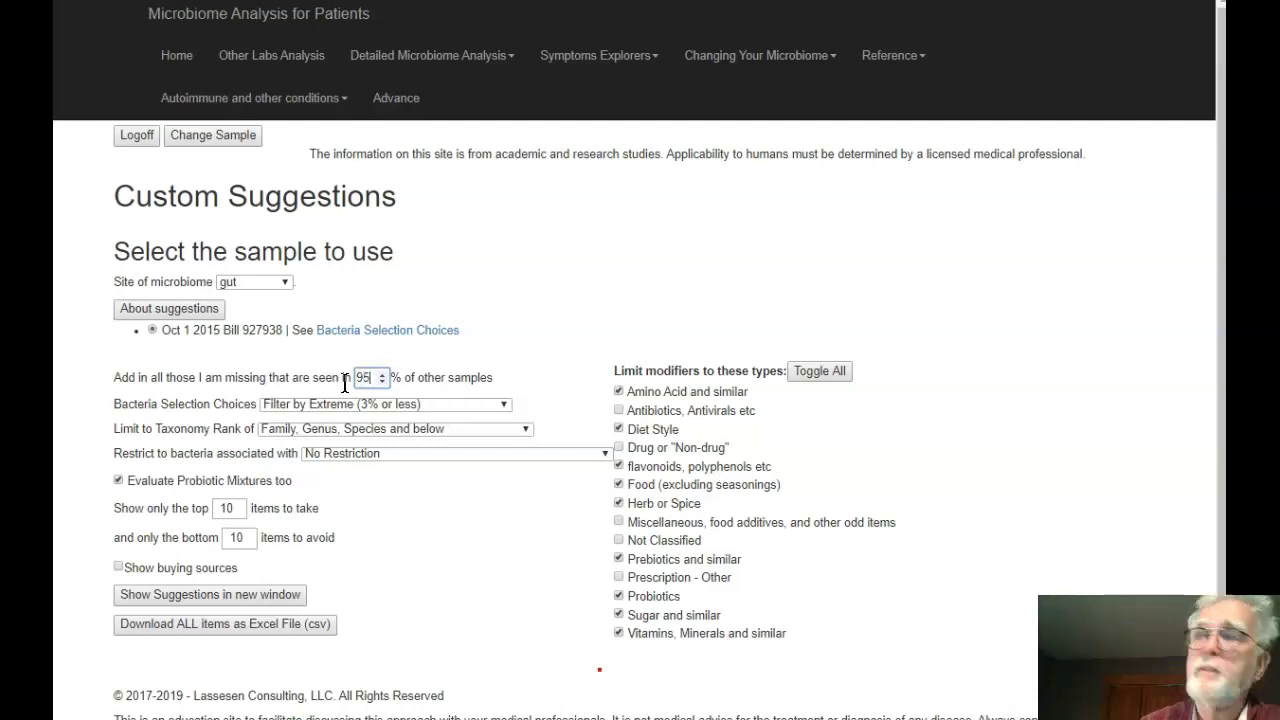
click(558, 352)
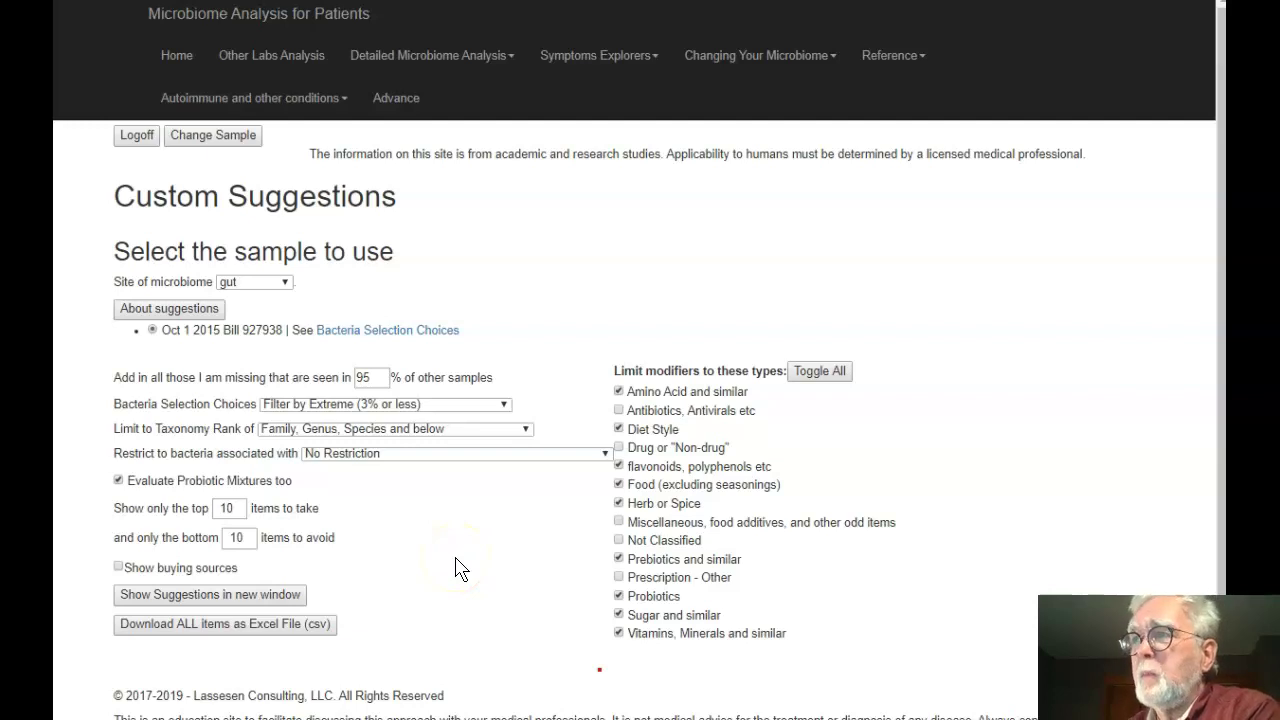
Check the bacteria filter options, open Bacteria Selection Choices and look through the bacteria listed under each of the filters.
click(505, 406)
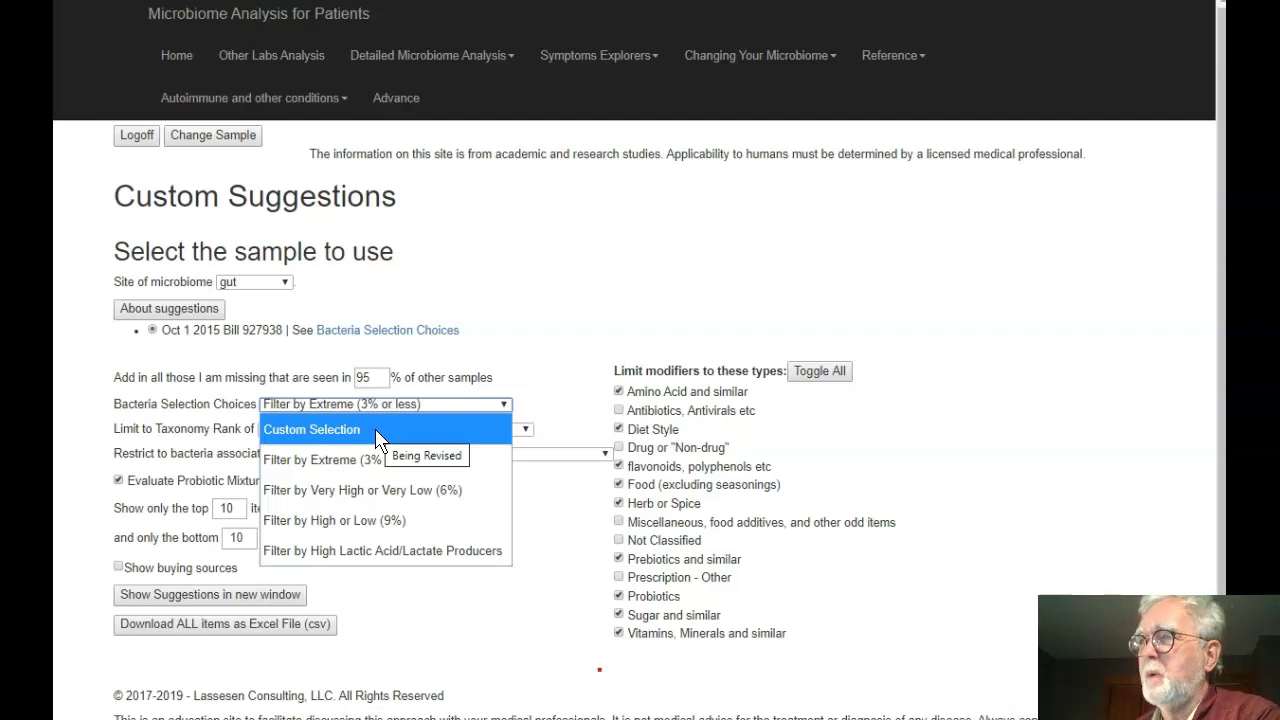
click(459, 356)
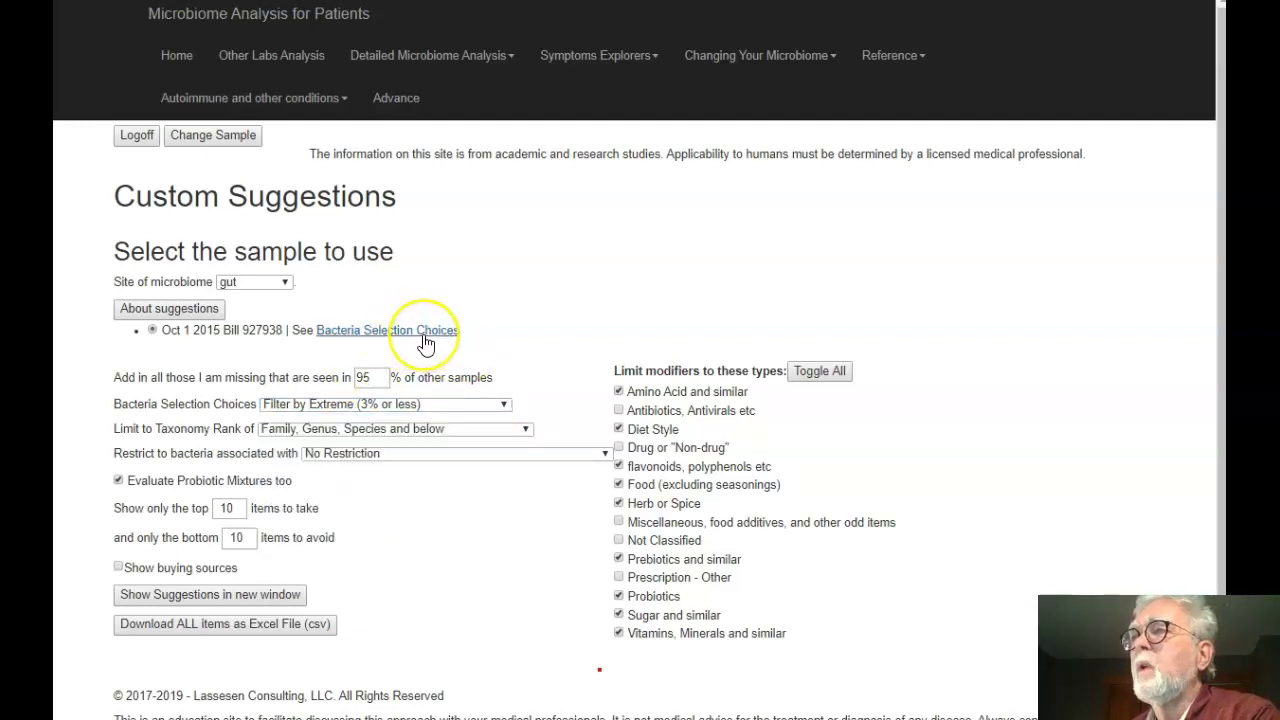
click(424, 340)
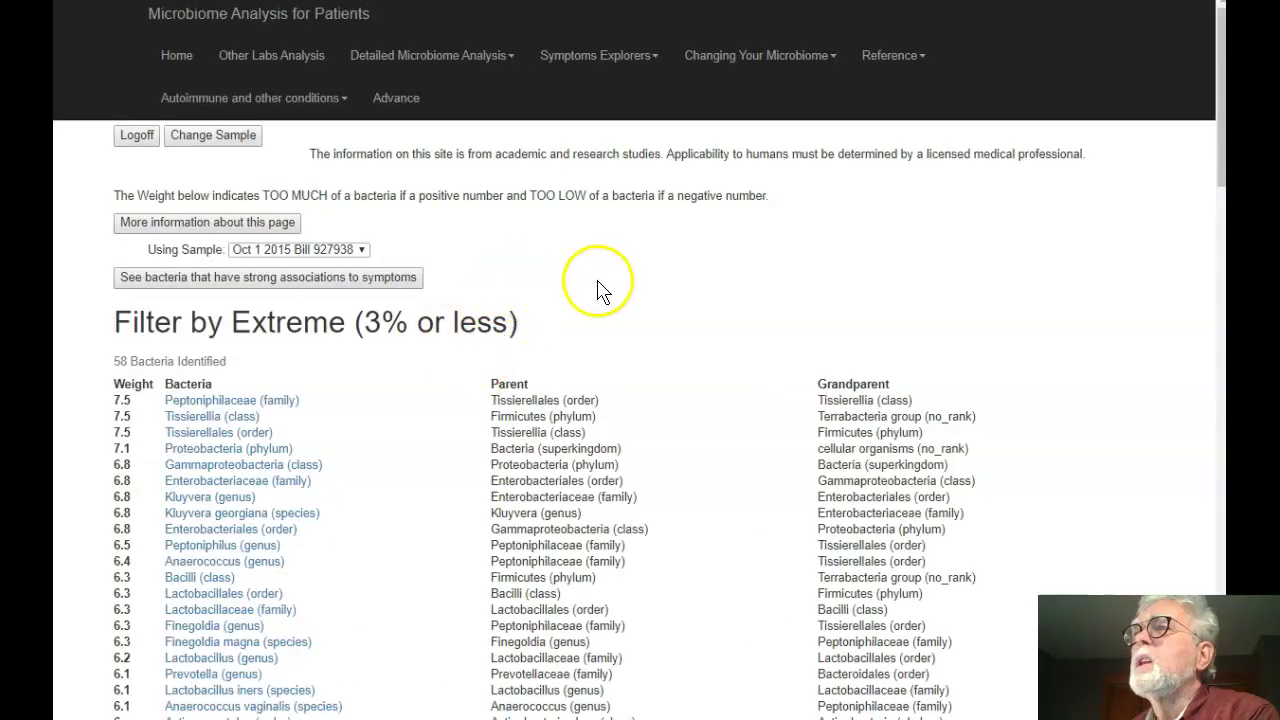
scroll(600, 287, down, 5)
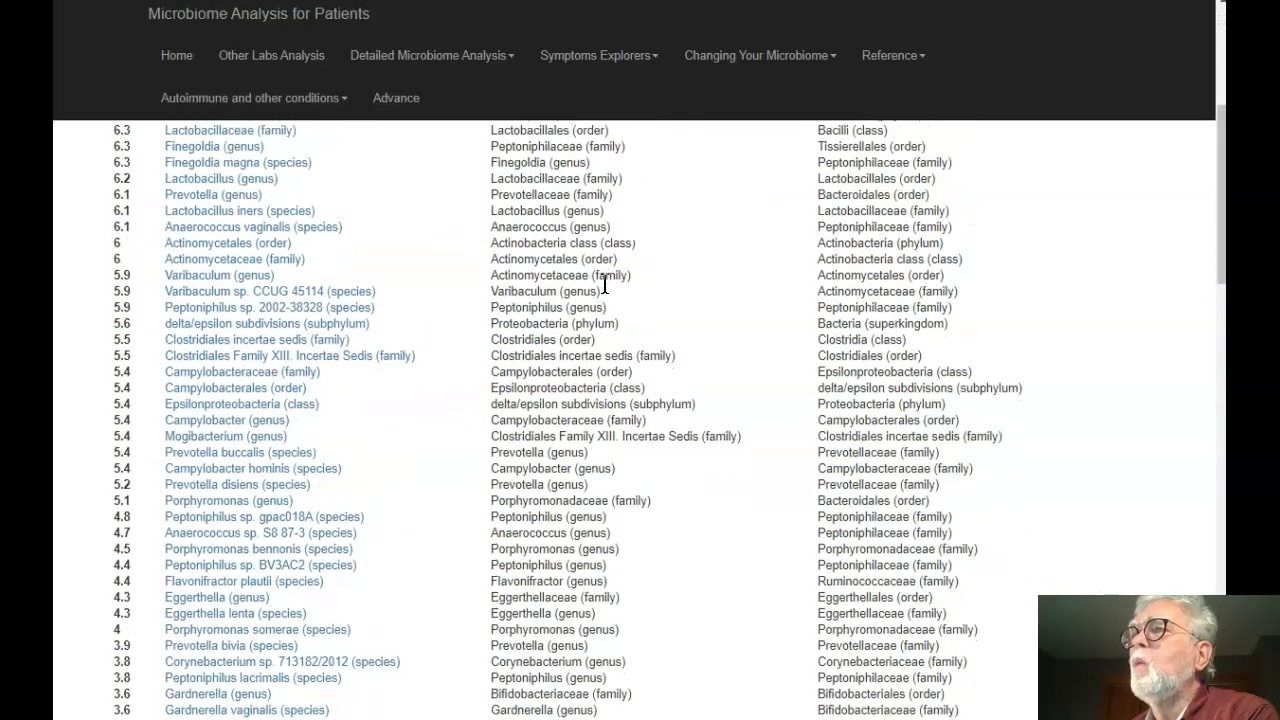
scroll(604, 287, down, 4)
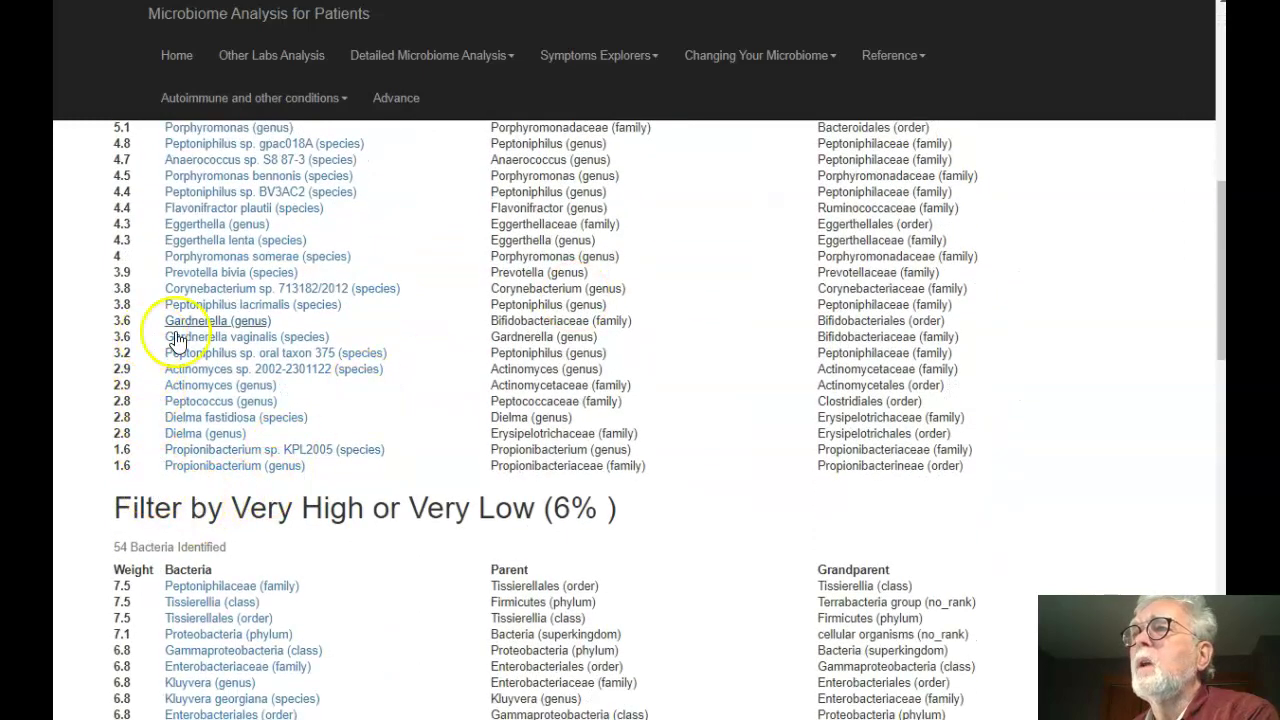
scroll(309, 447, down, 10)
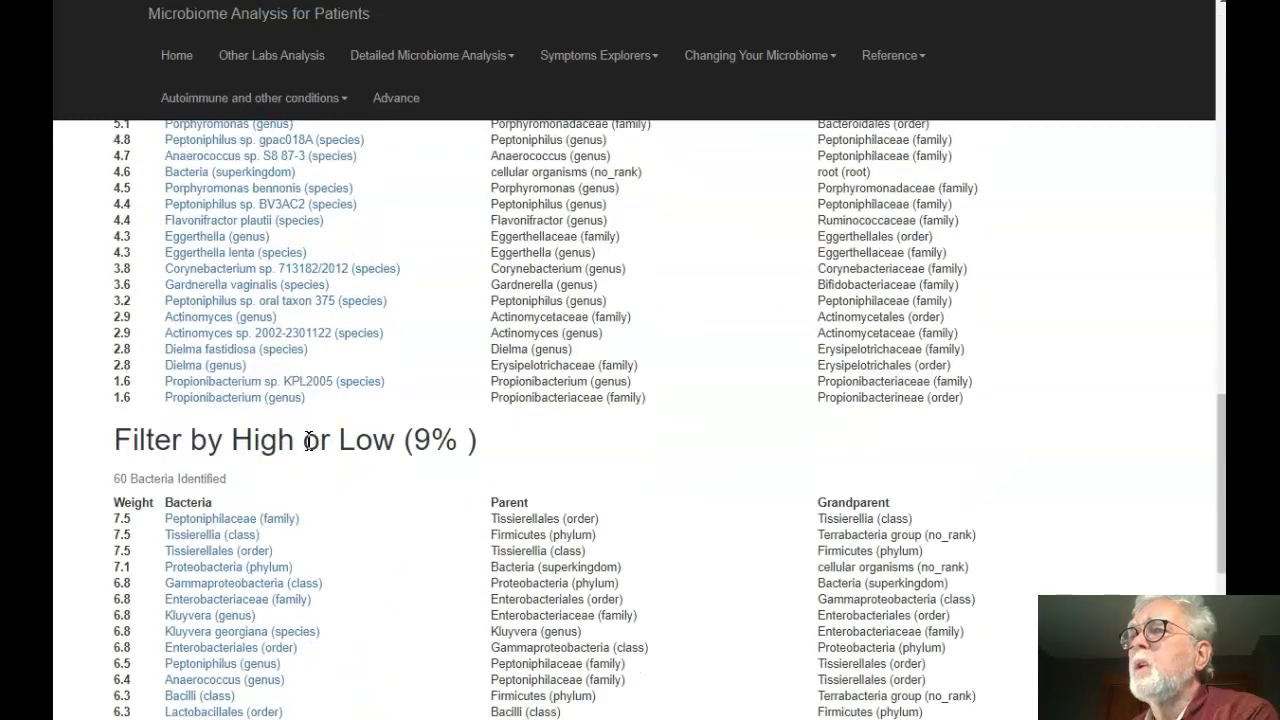
scroll(423, 495, down, 6)
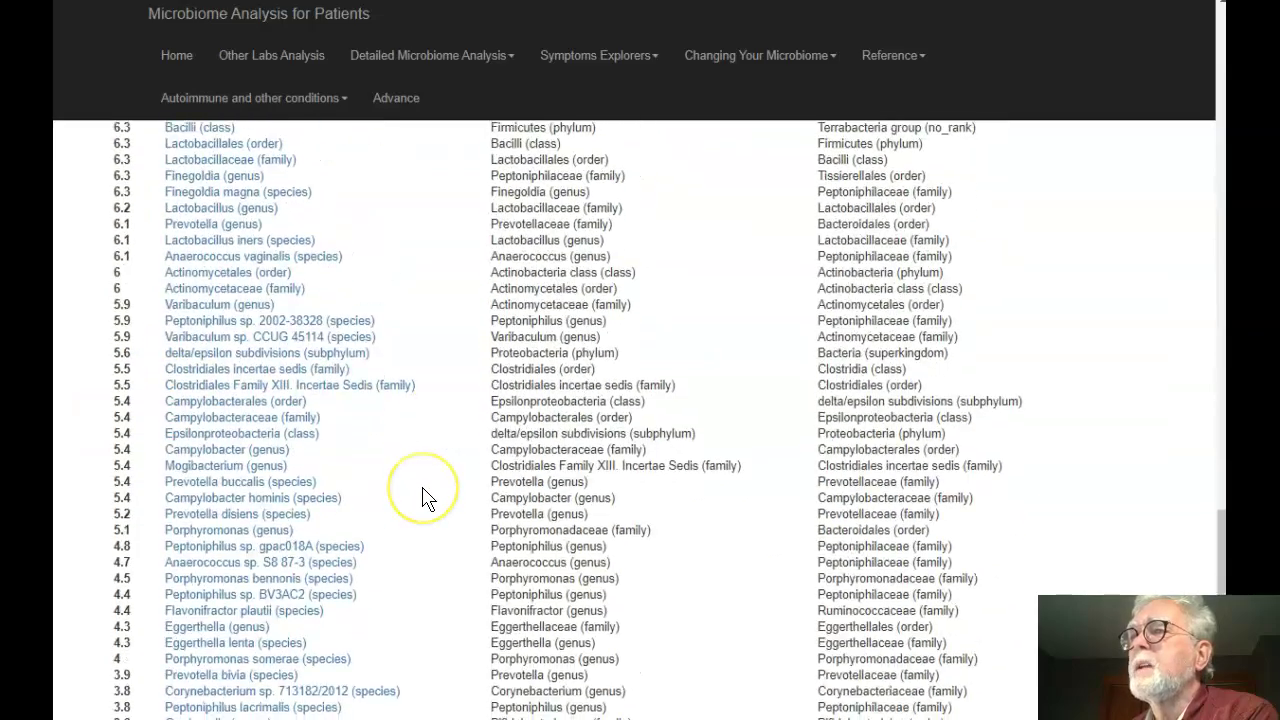
scroll(423, 497, down, 7)
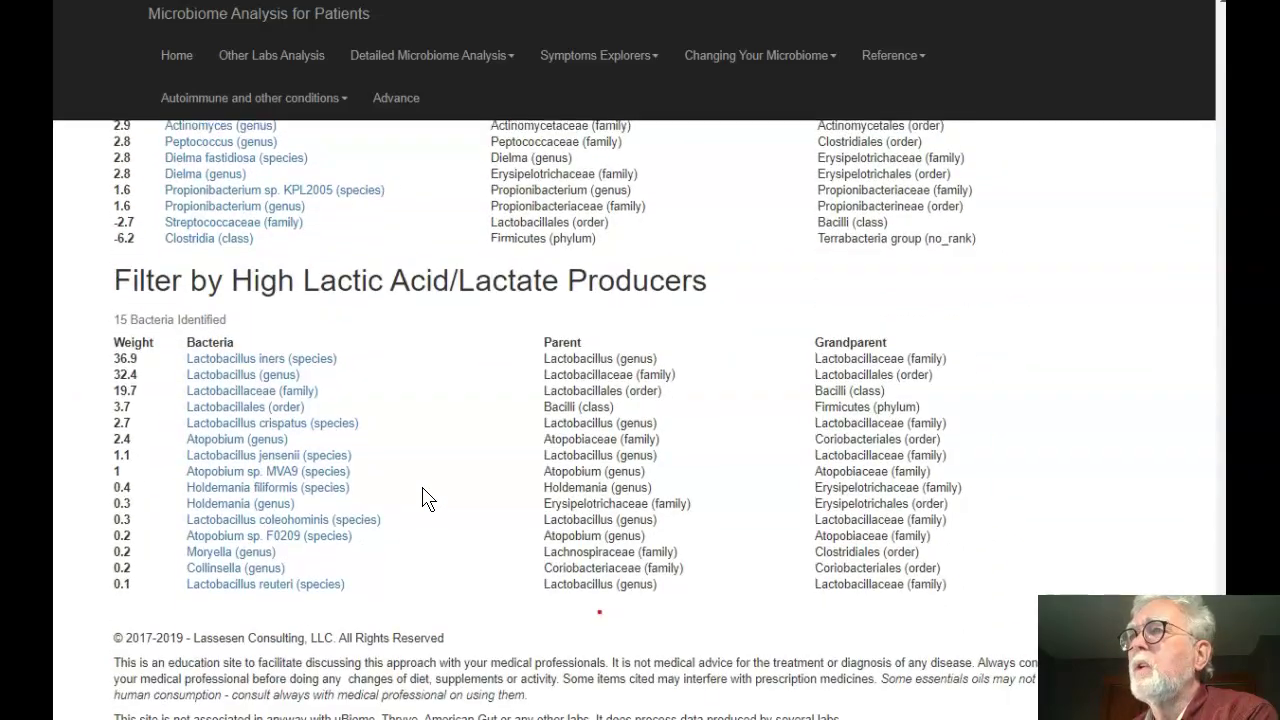
scroll(423, 497, up, 20)
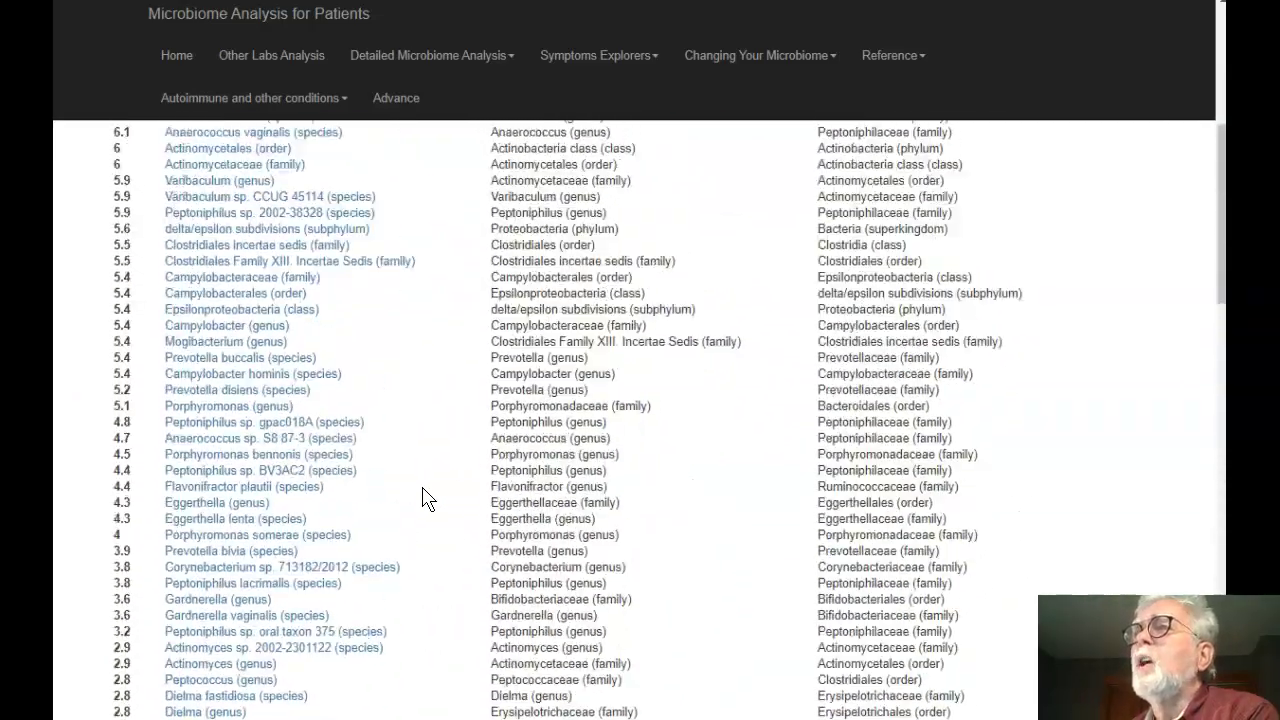
scroll(423, 497, up, 6)
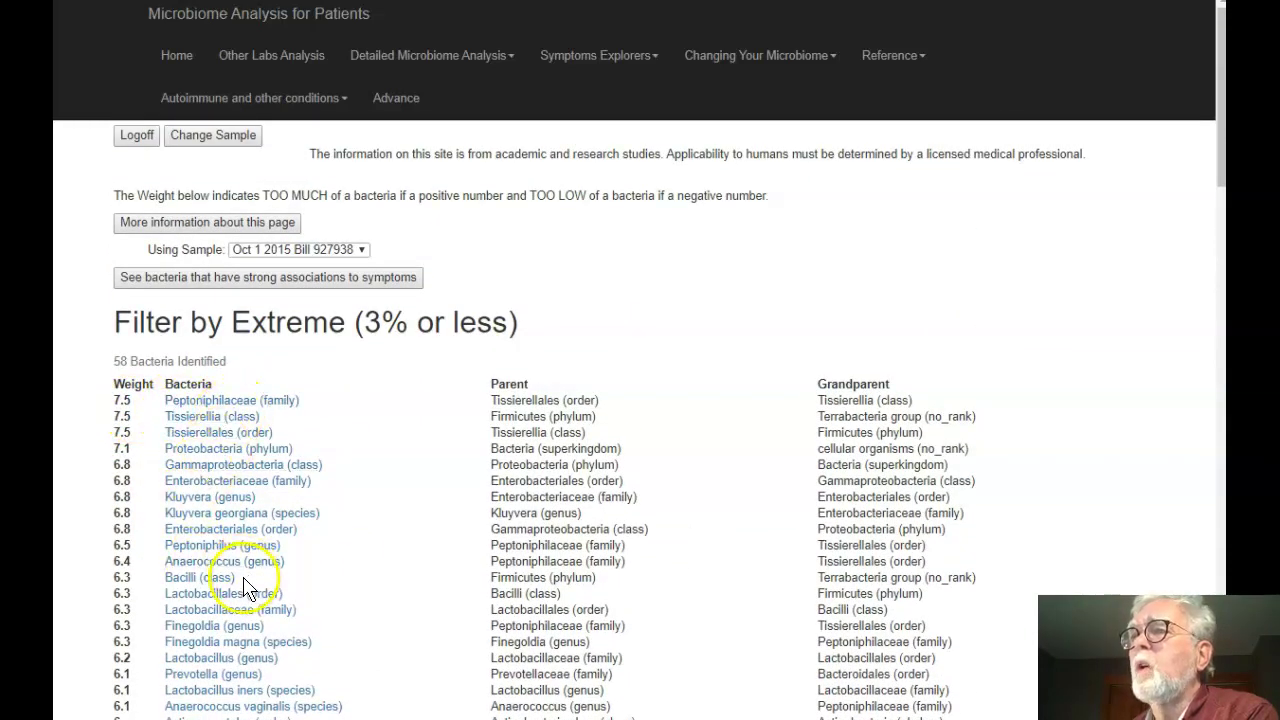
Compare the positive and negative bacteria weights across the filter lists, and return to the Custom Suggestions page.
scroll(245, 588, down, 20)
scroll(260, 588, down, 15)
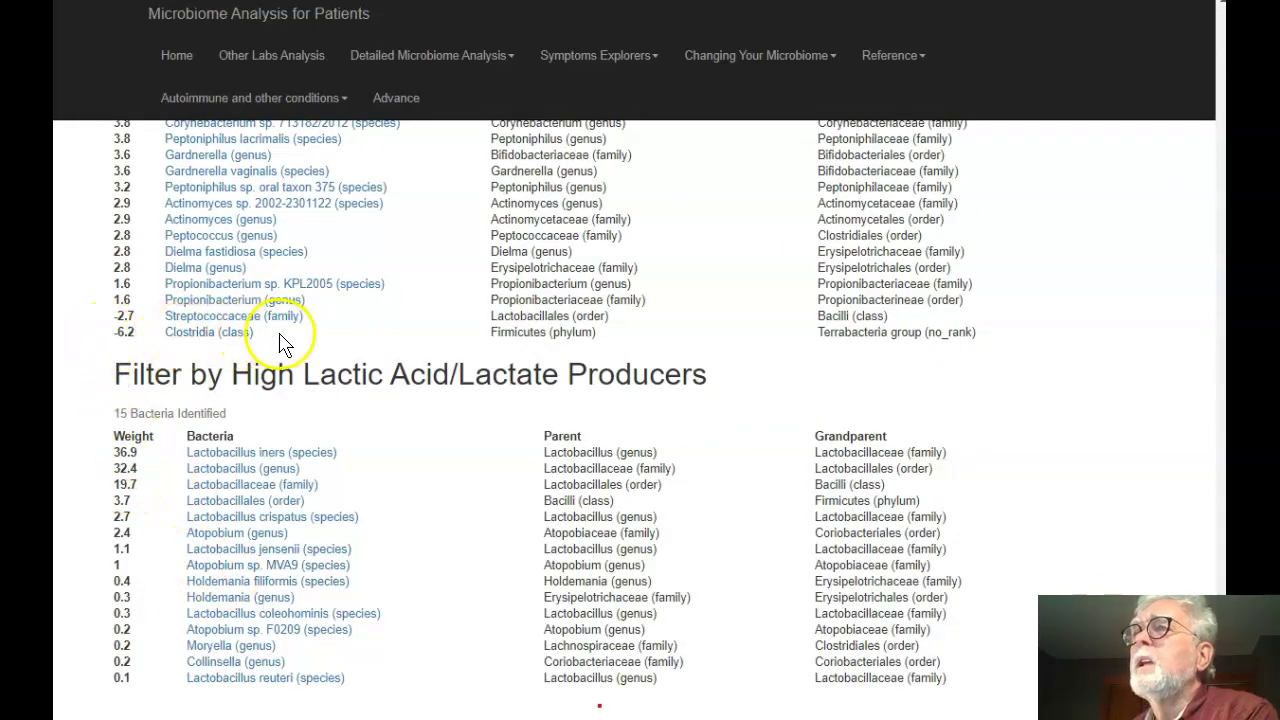
scroll(346, 340, up, 5)
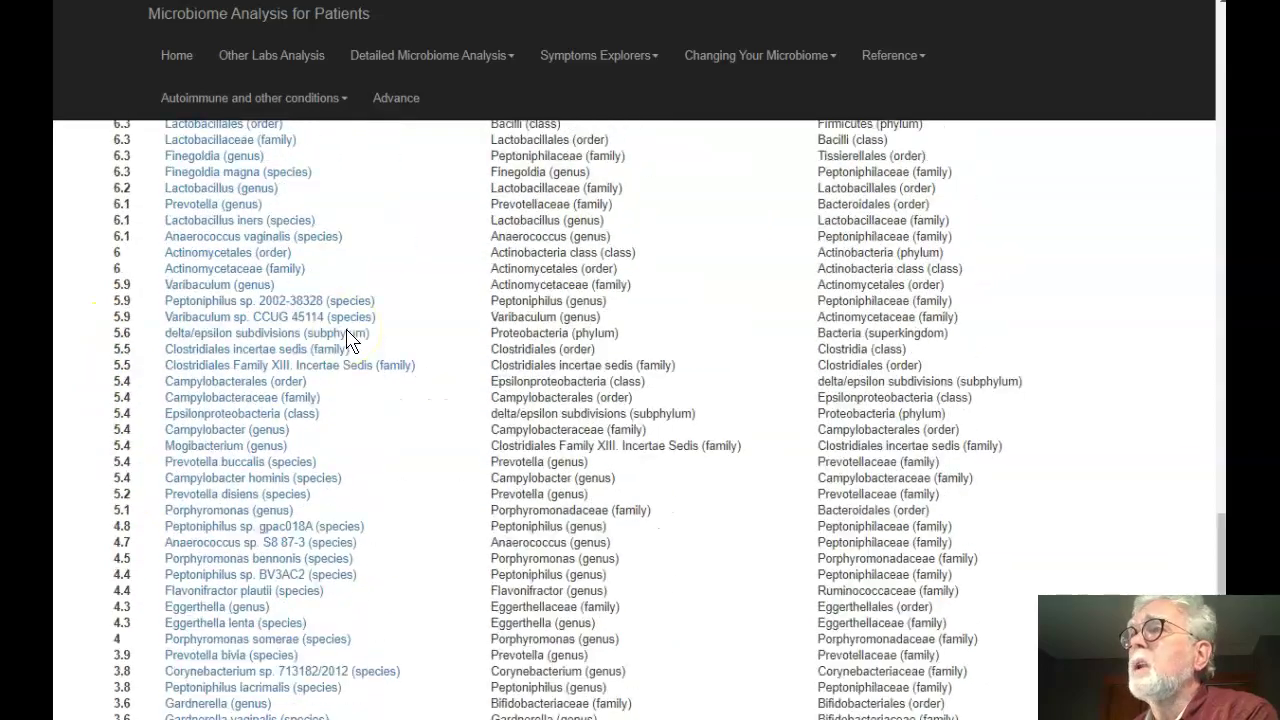
scroll(346, 340, up, 5)
scroll(346, 340, down, 1)
scroll(346, 340, up, 3)
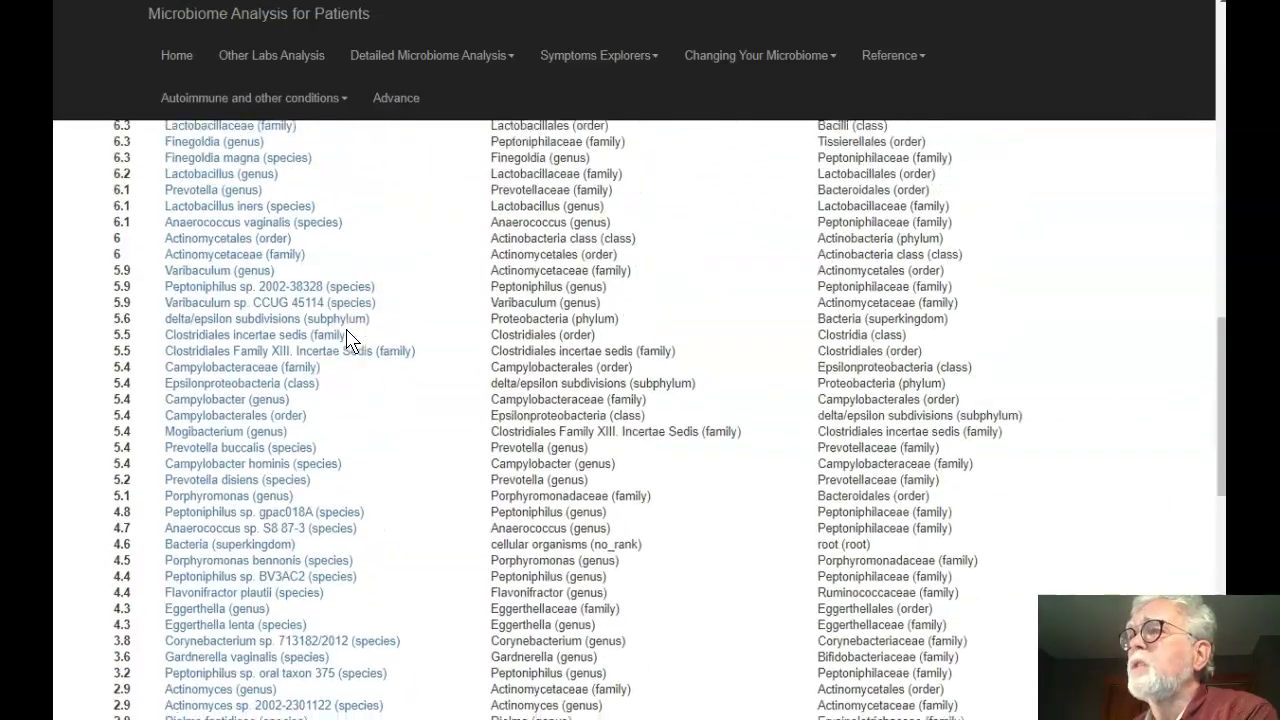
scroll(346, 340, down, 5)
scroll(346, 340, up, 10)
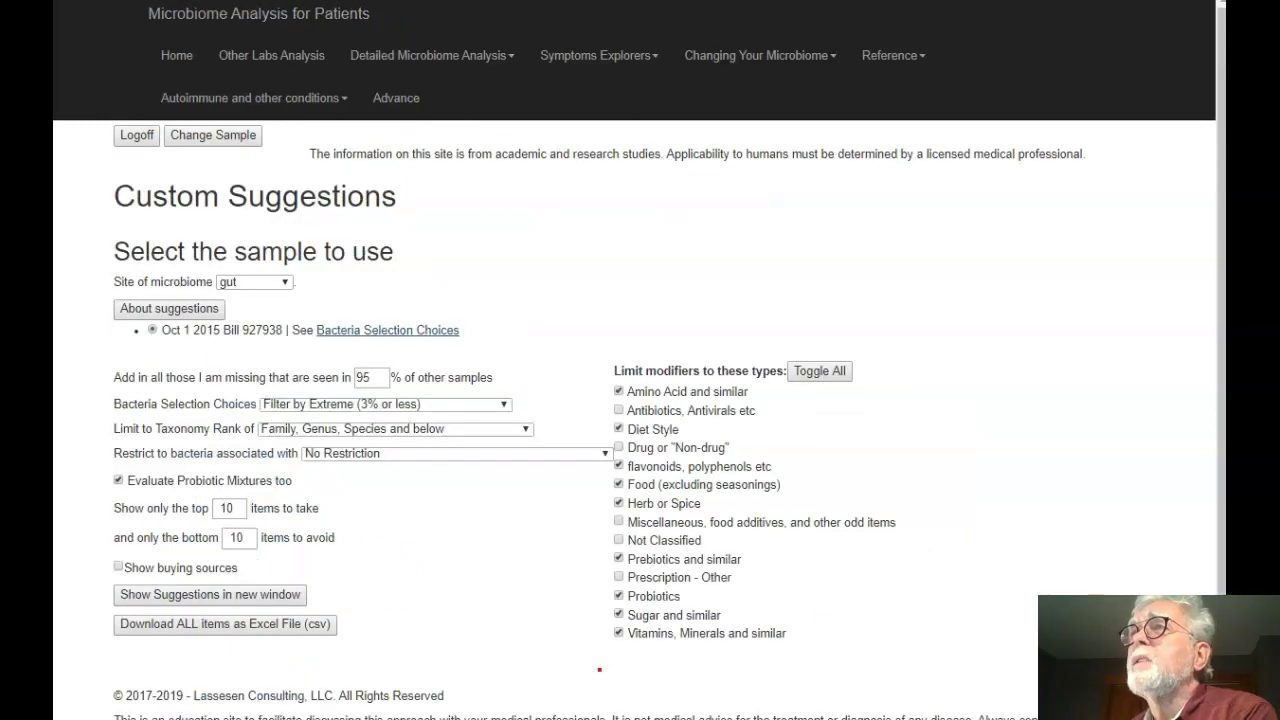
Open My Biome View for the gut sample and select Enterobacteriales and Enterobacteriaceae for a custom suggestion profile.
click(243, 138)
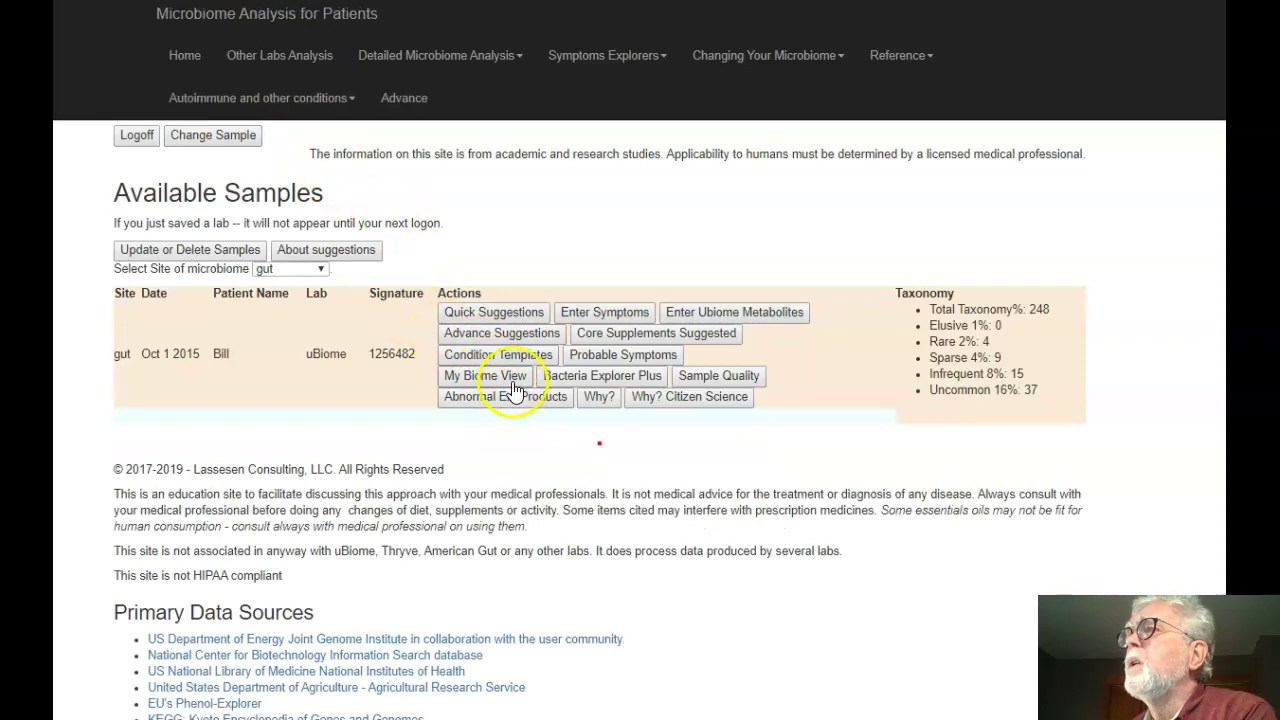
click(513, 383)
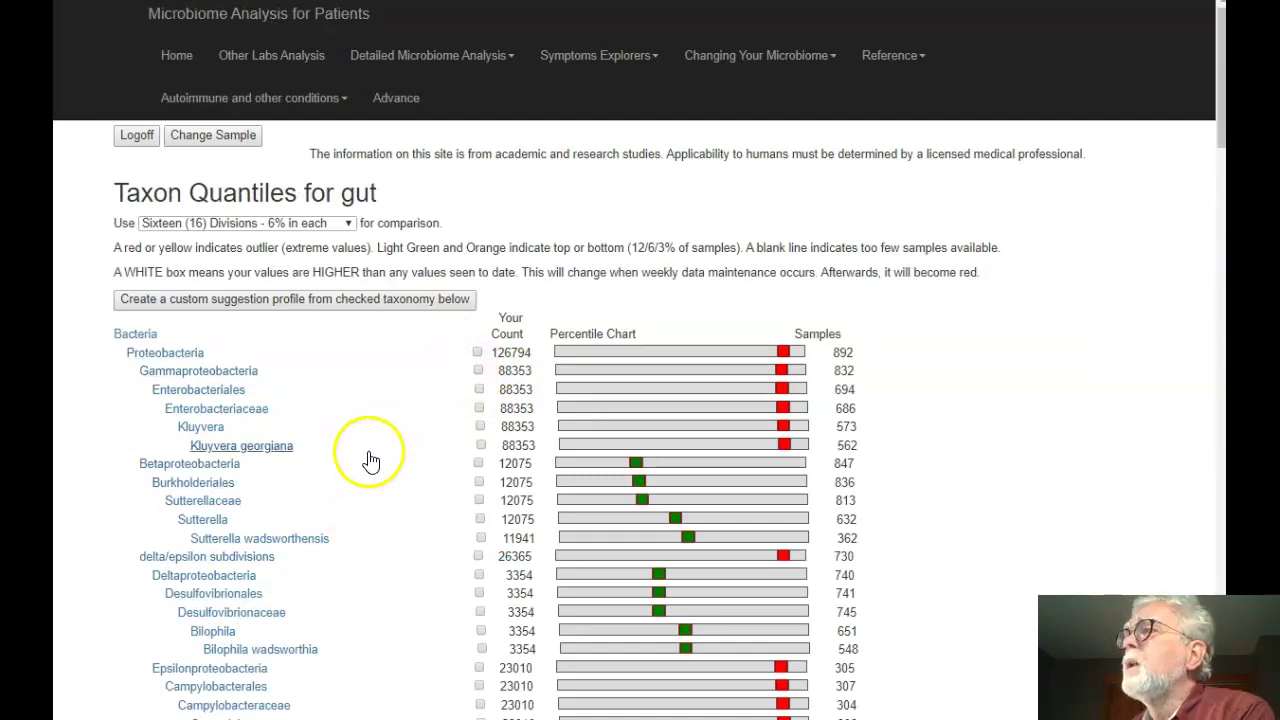
click(479, 389)
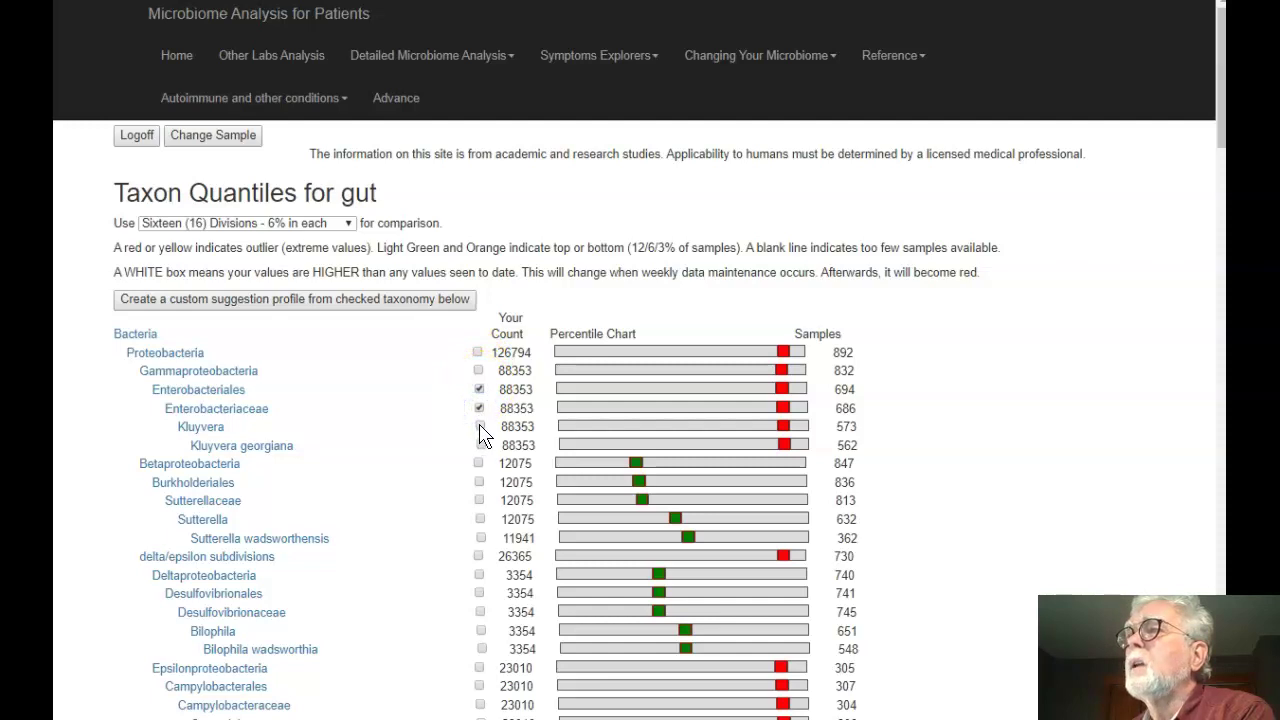
Select Kluyvera, Bacteroides ovatus, Porphyromonas and its species somerae, bennonis and sp. 2024b for the custom suggestion profile.
scroll(399, 500, down, 5)
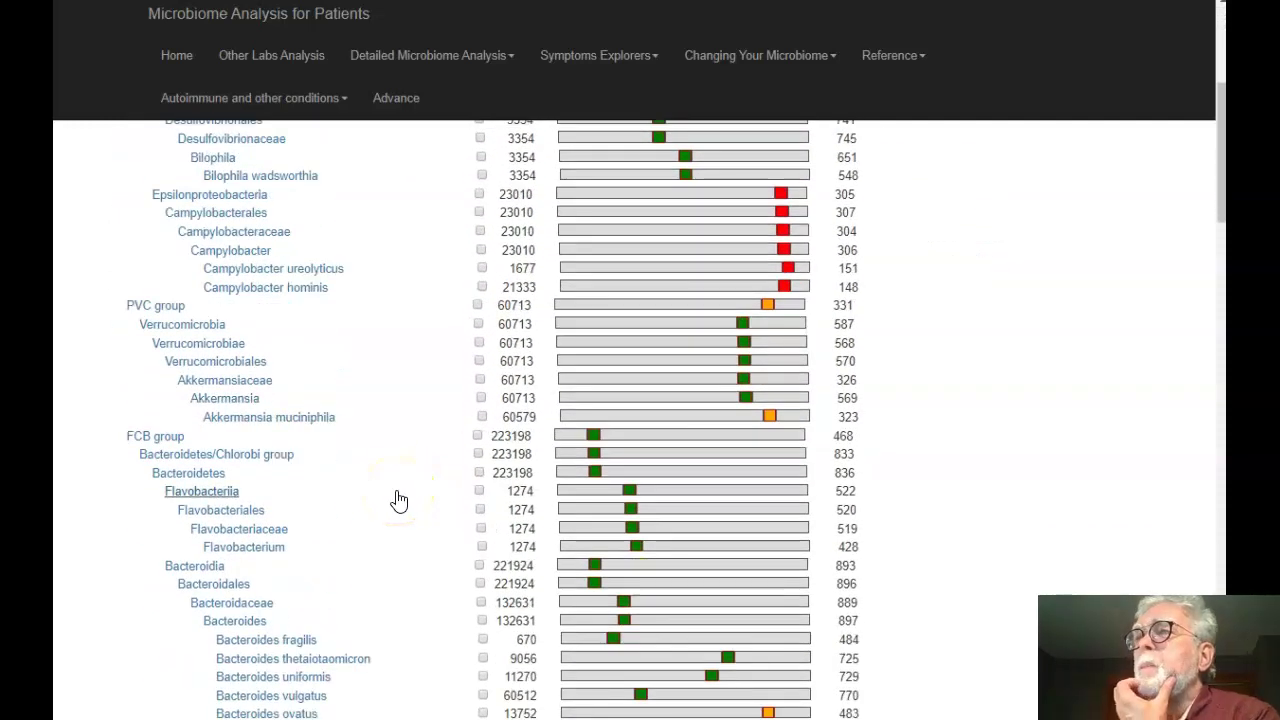
mouse_move(570, 440)
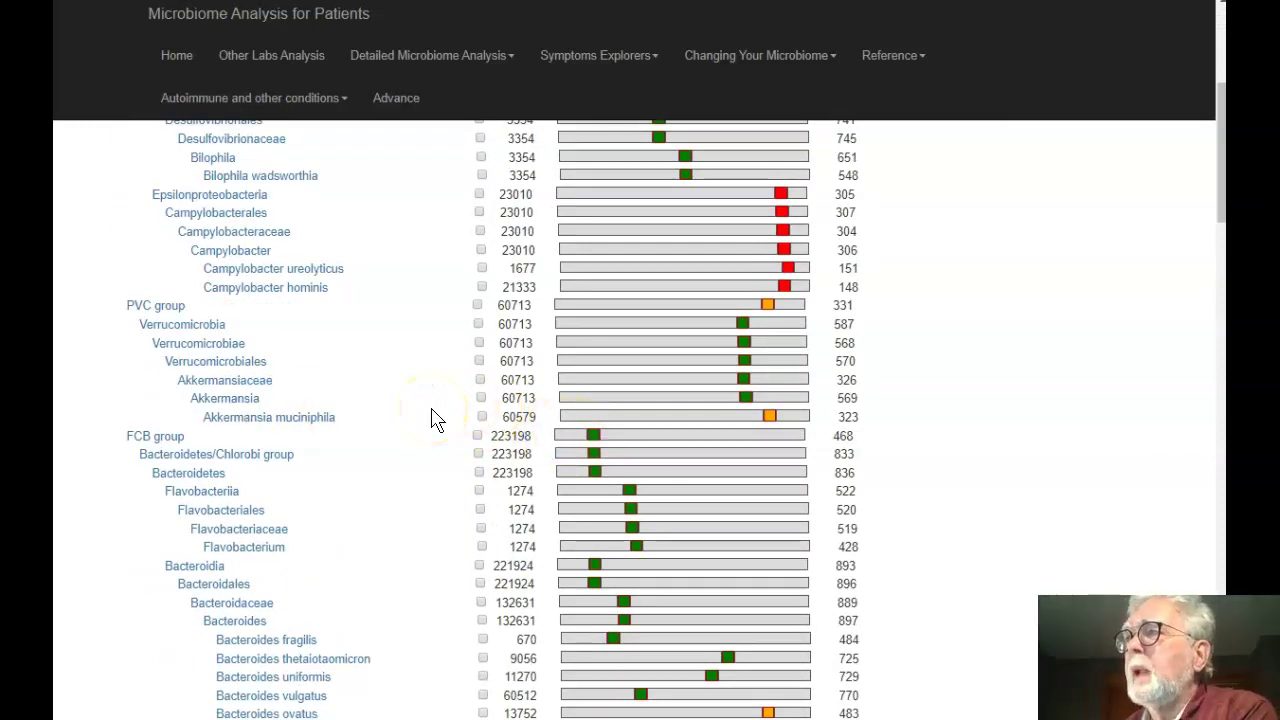
scroll(406, 417, down, 2)
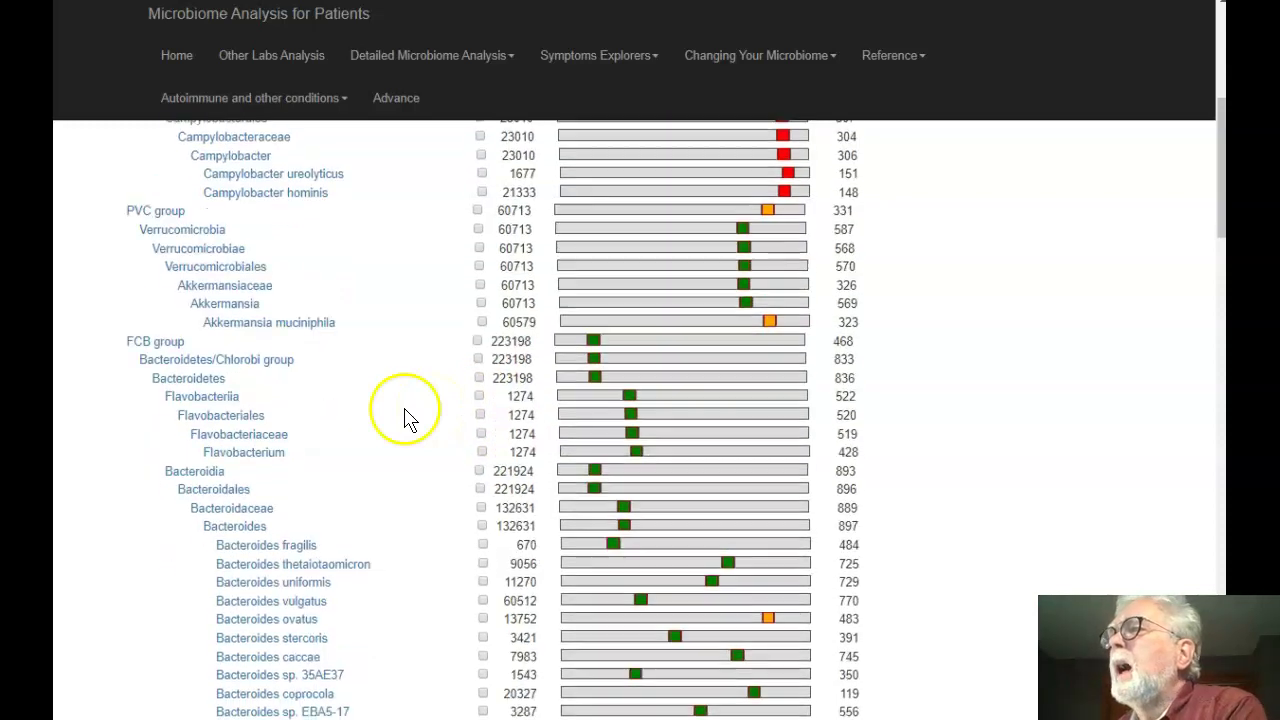
scroll(406, 417, down, 2)
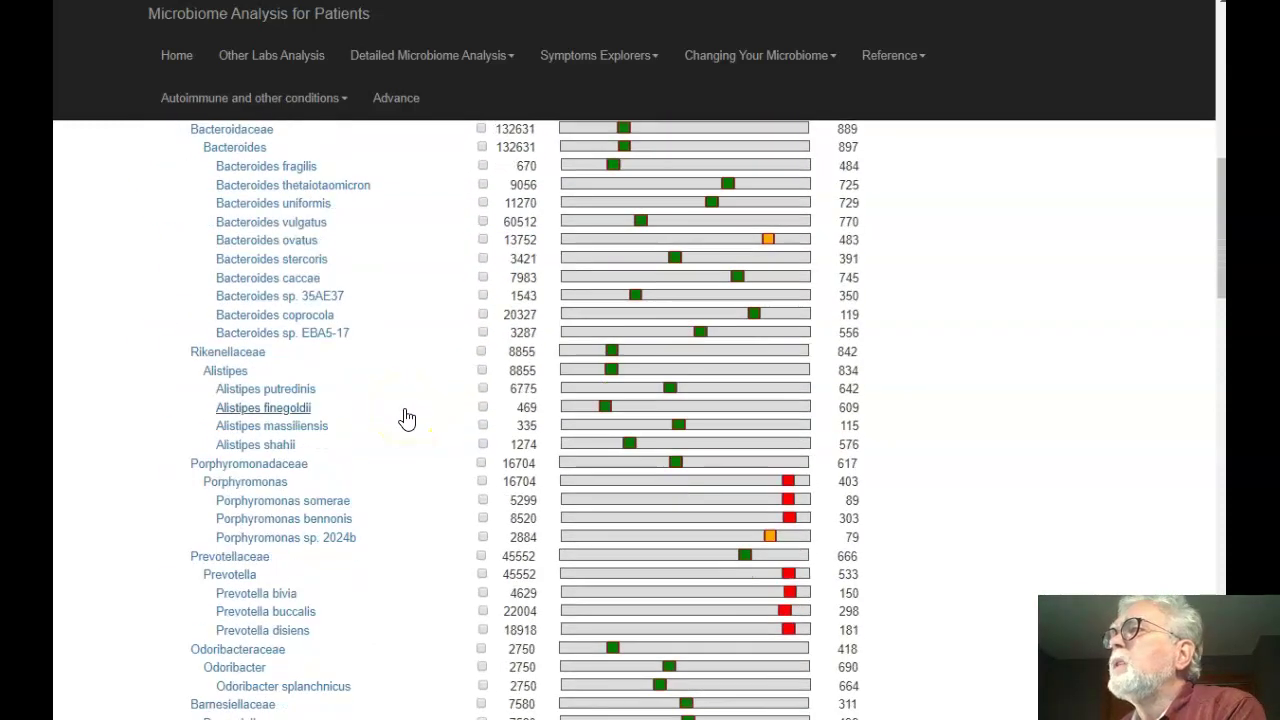
click(482, 241)
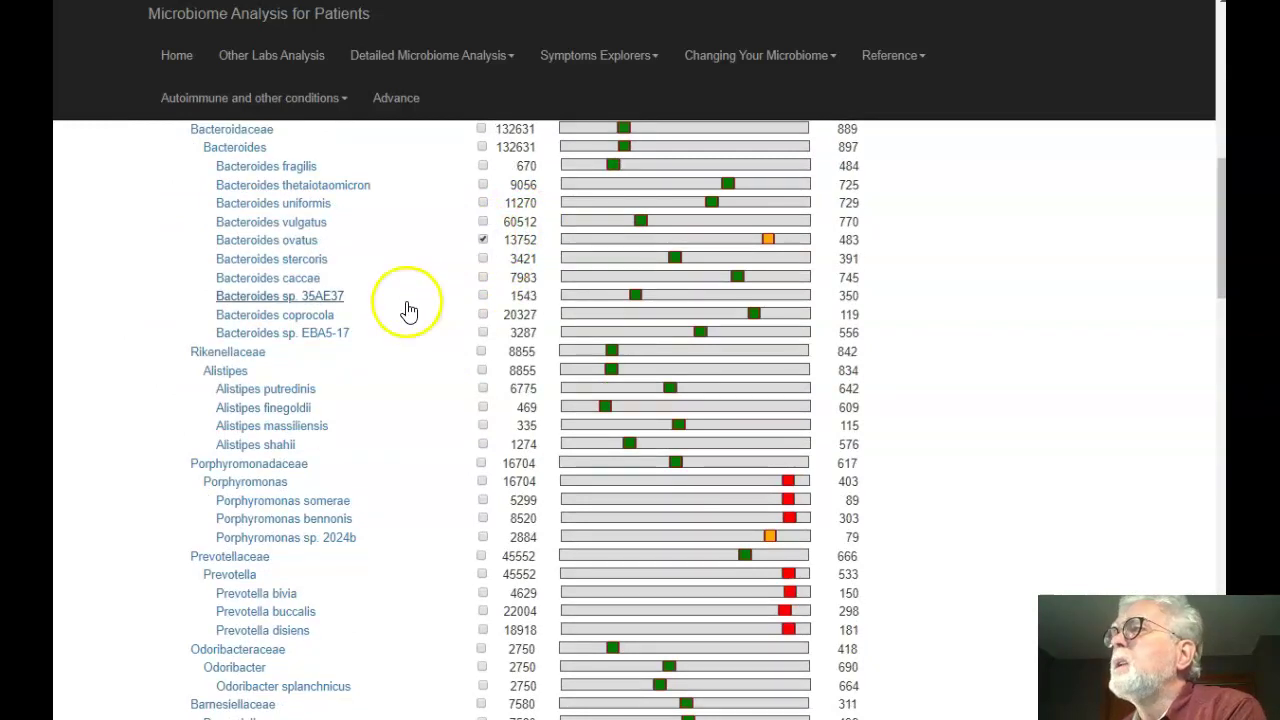
scroll(409, 311, down, 2)
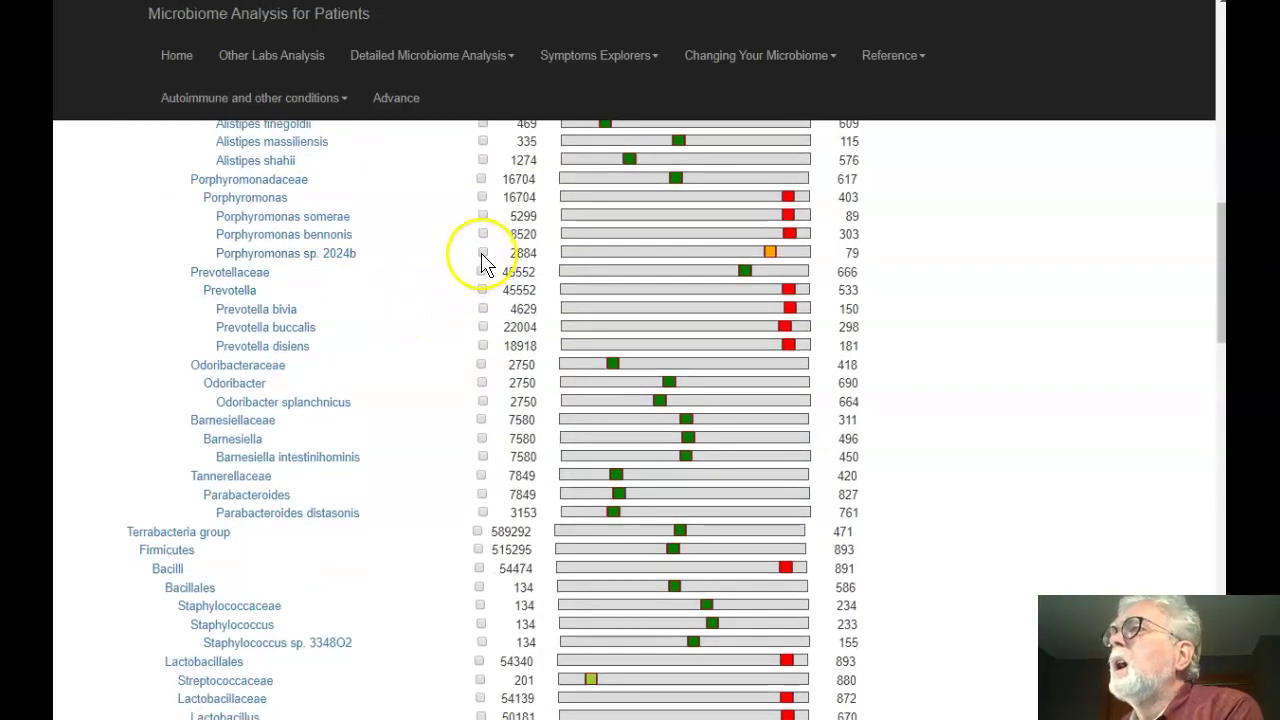
click(482, 197)
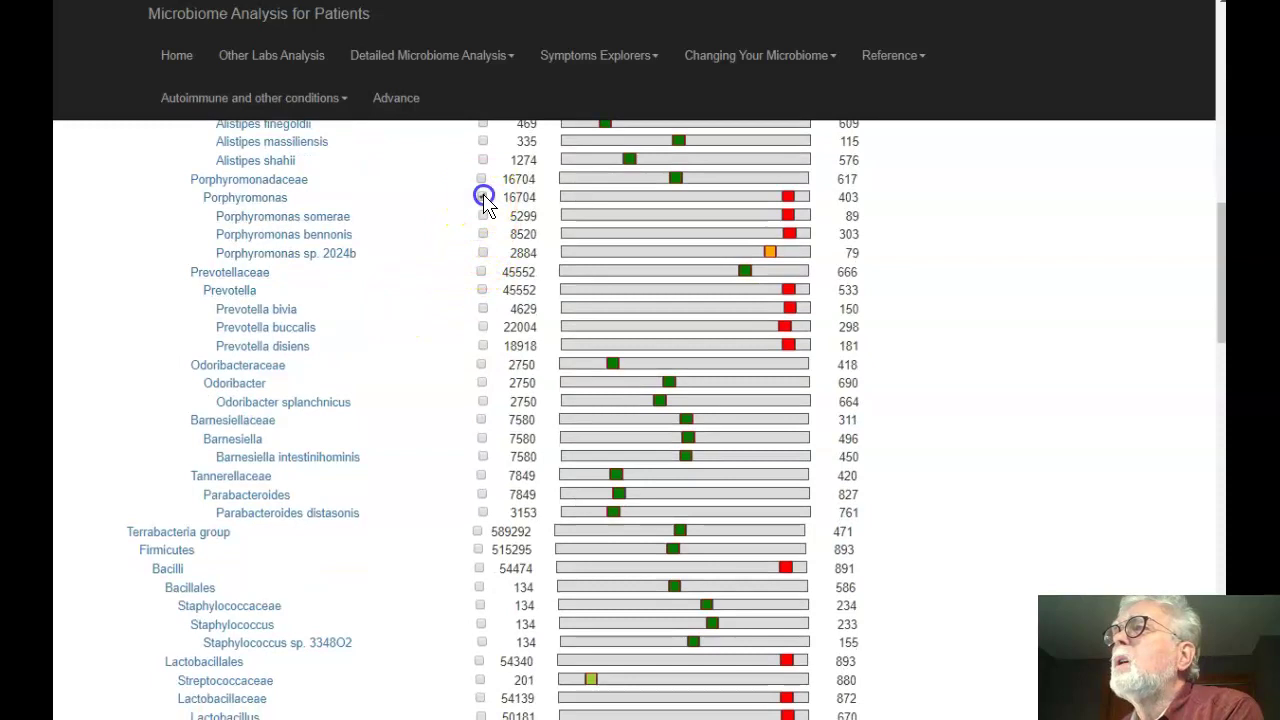
click(482, 215)
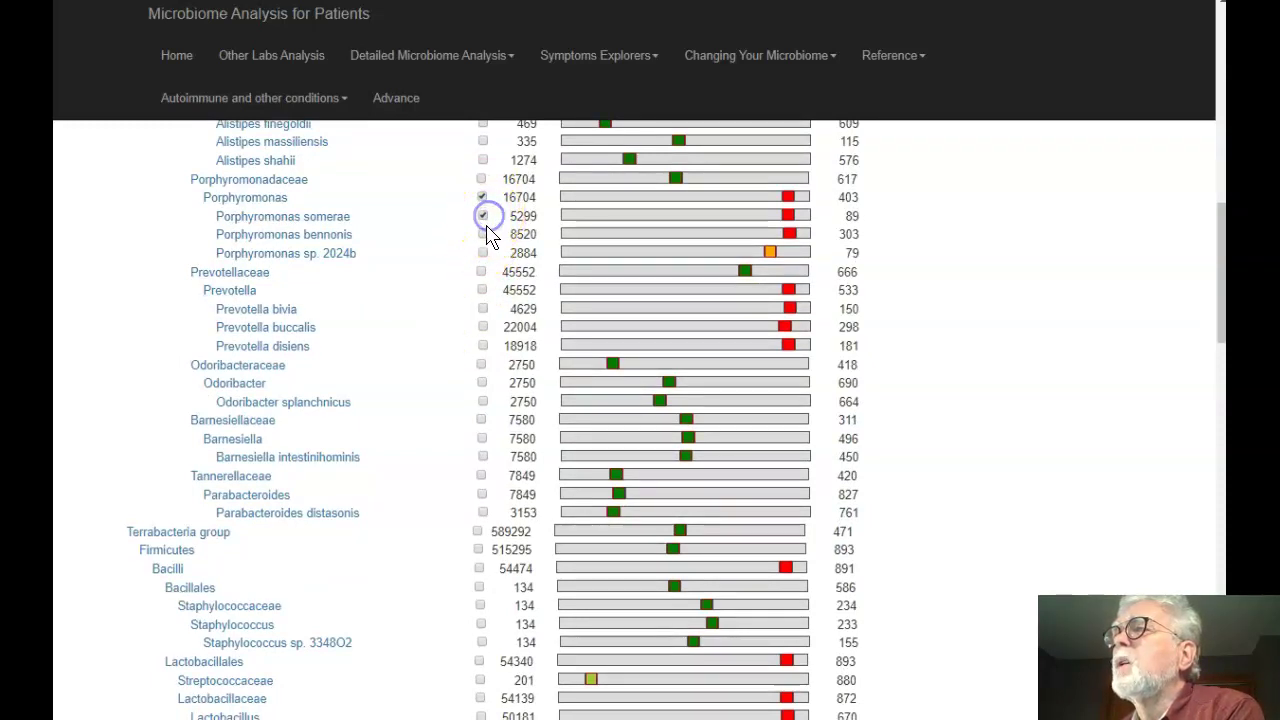
click(483, 235)
click(482, 253)
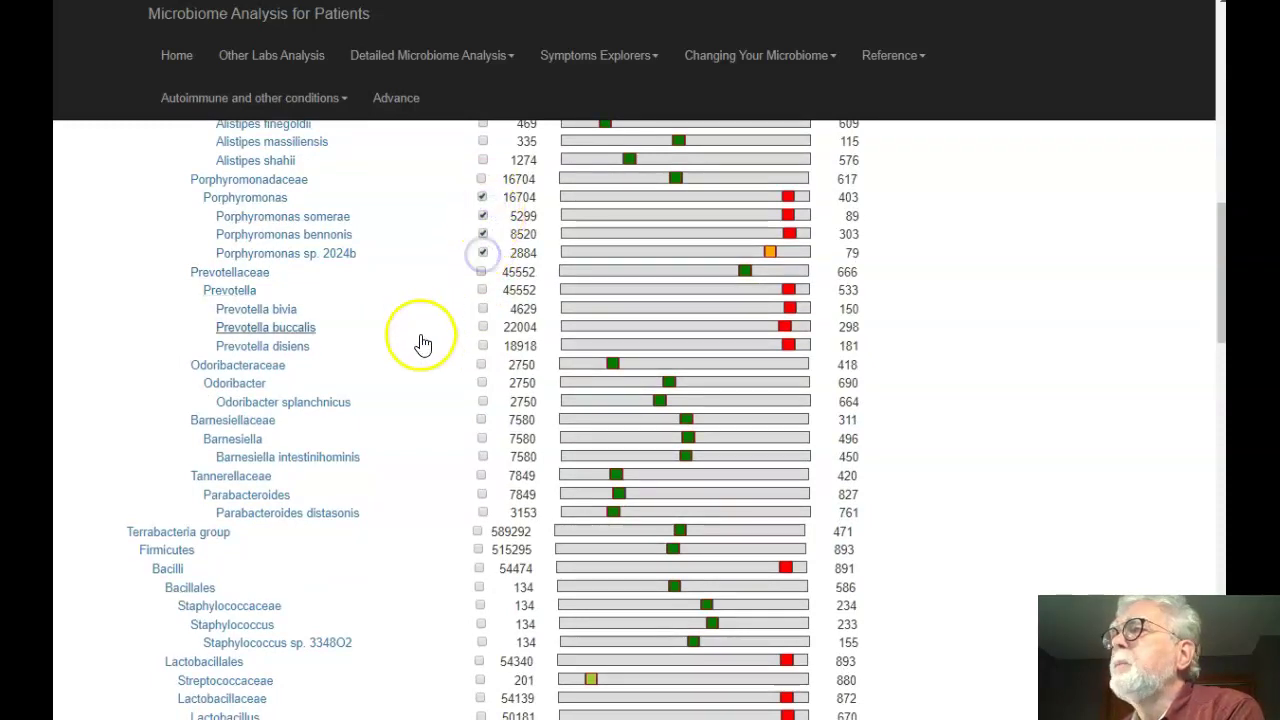
Add Prevotellaceae, Prevotella and the species Prevotella bivia, buccalis and disiens to the checked taxonomy.
click(482, 272)
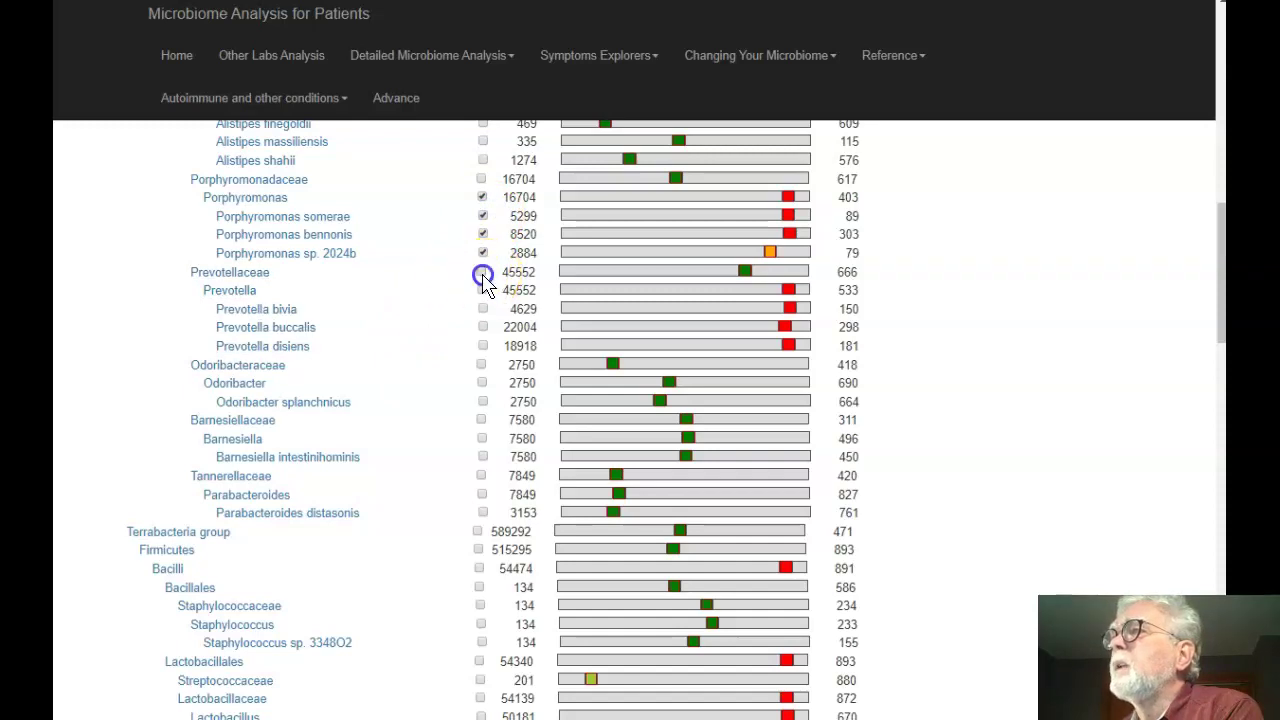
click(482, 289)
click(482, 308)
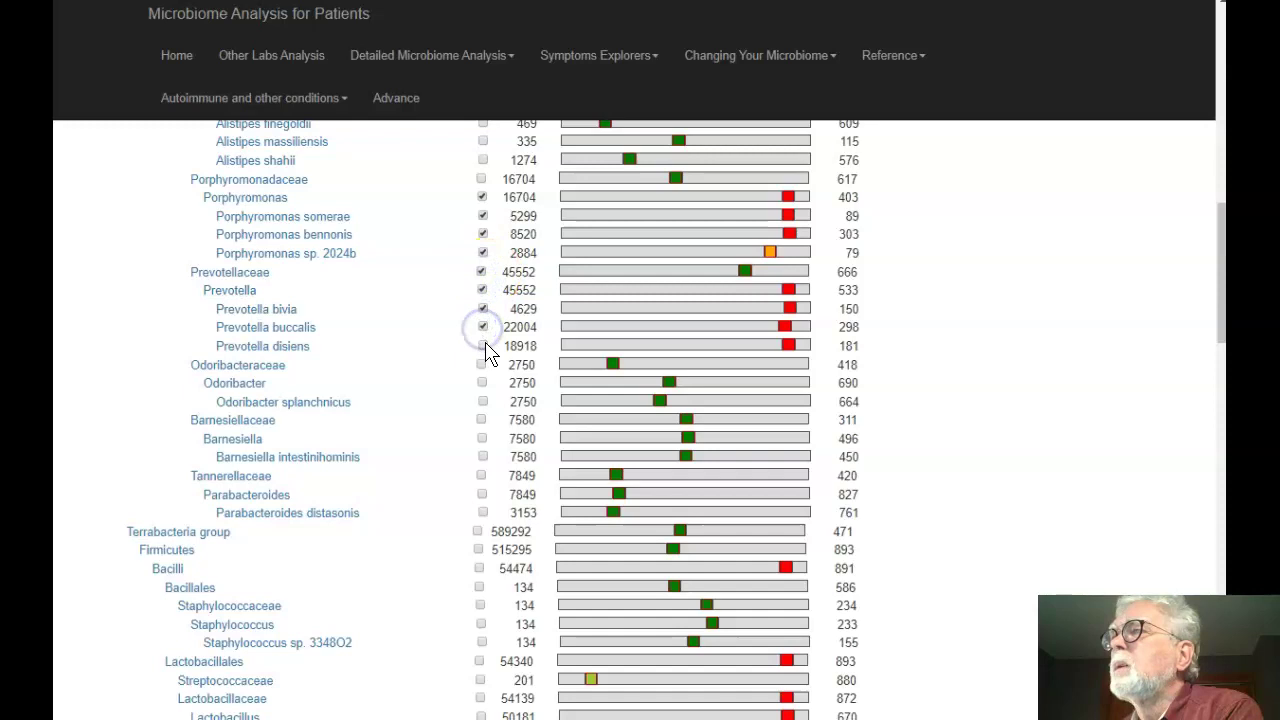
Add Streptococcaceae, Clostridia, Clostridiales and Lachnospiraceae to the checked taxonomy.
scroll(451, 480, down, 3)
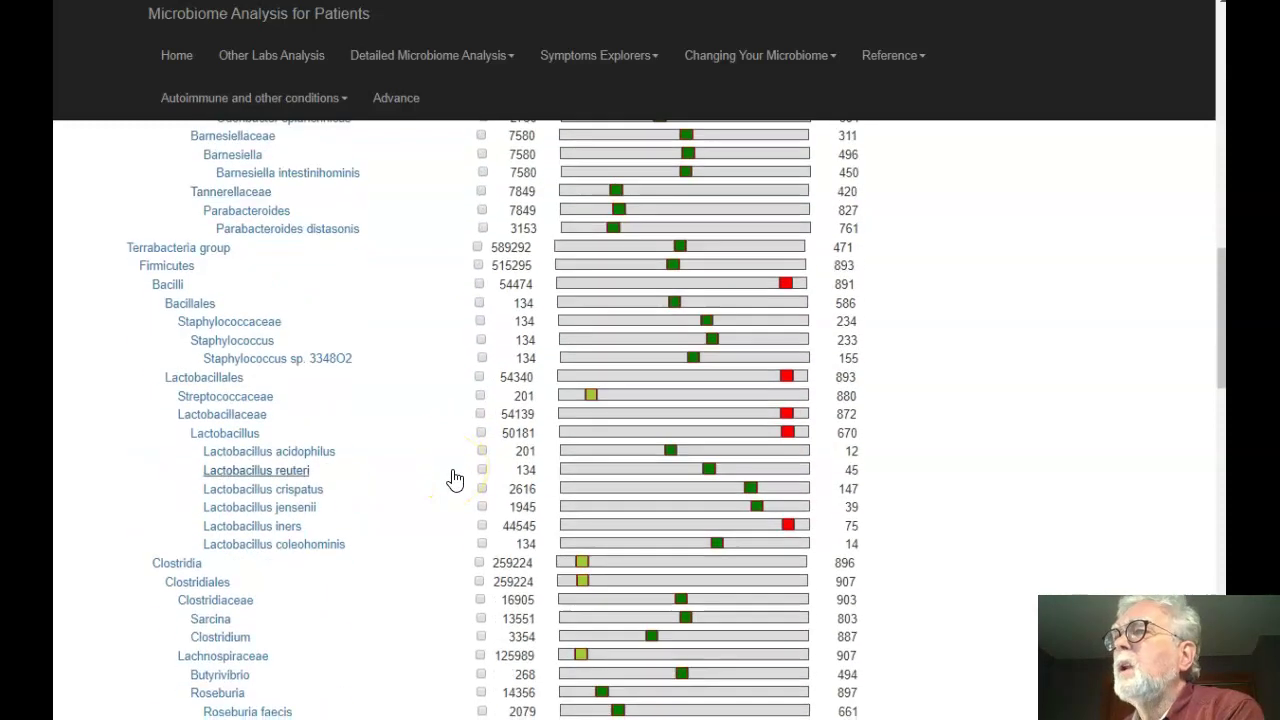
click(480, 396)
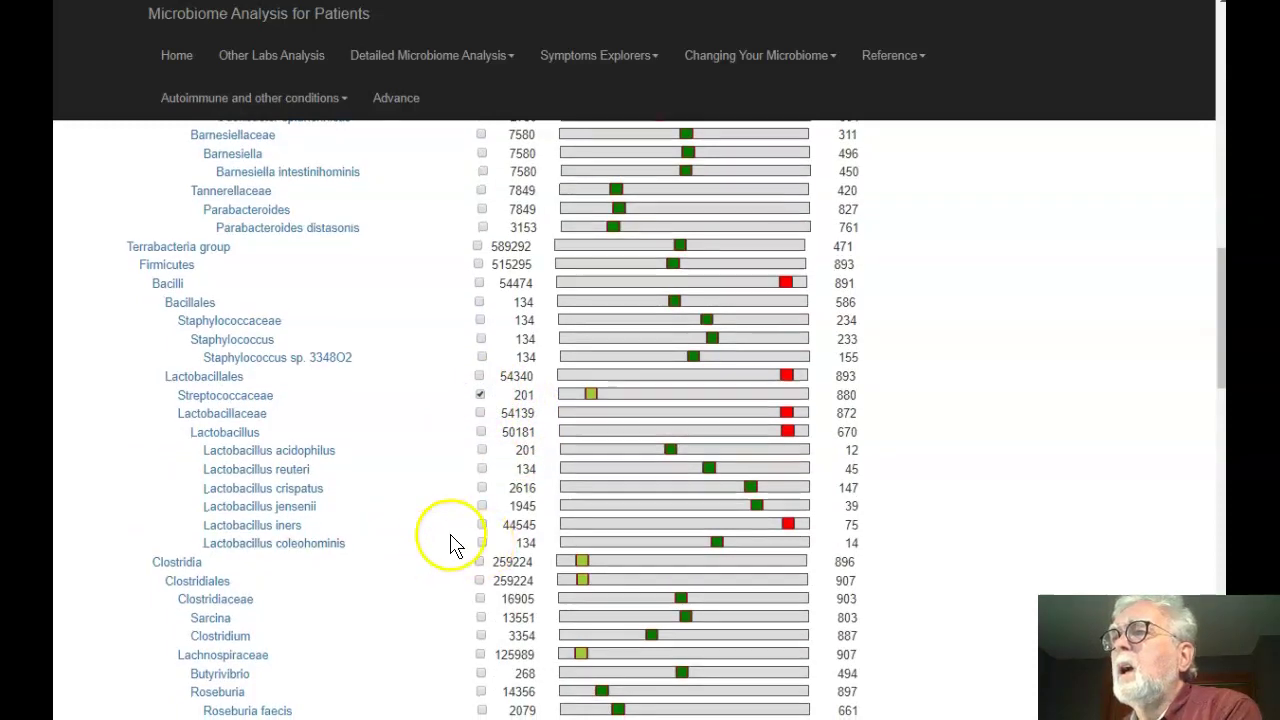
scroll(485, 540, down, 1)
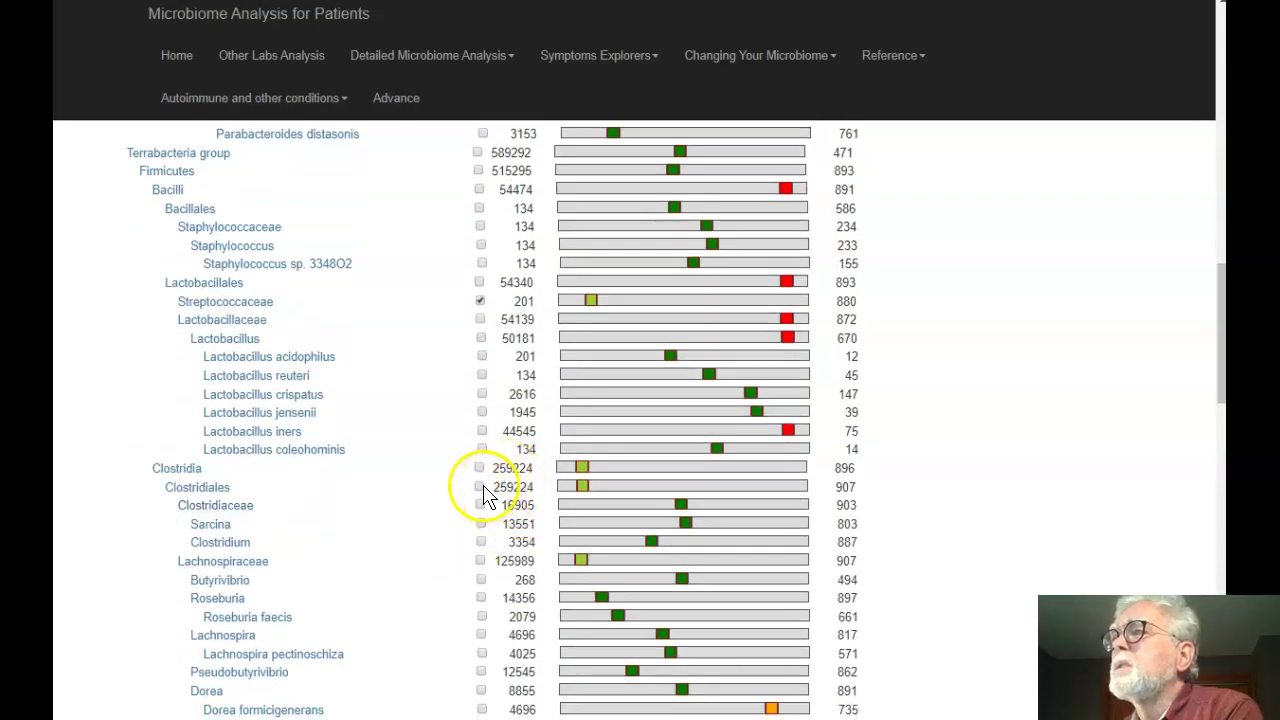
click(481, 469)
click(480, 487)
click(481, 561)
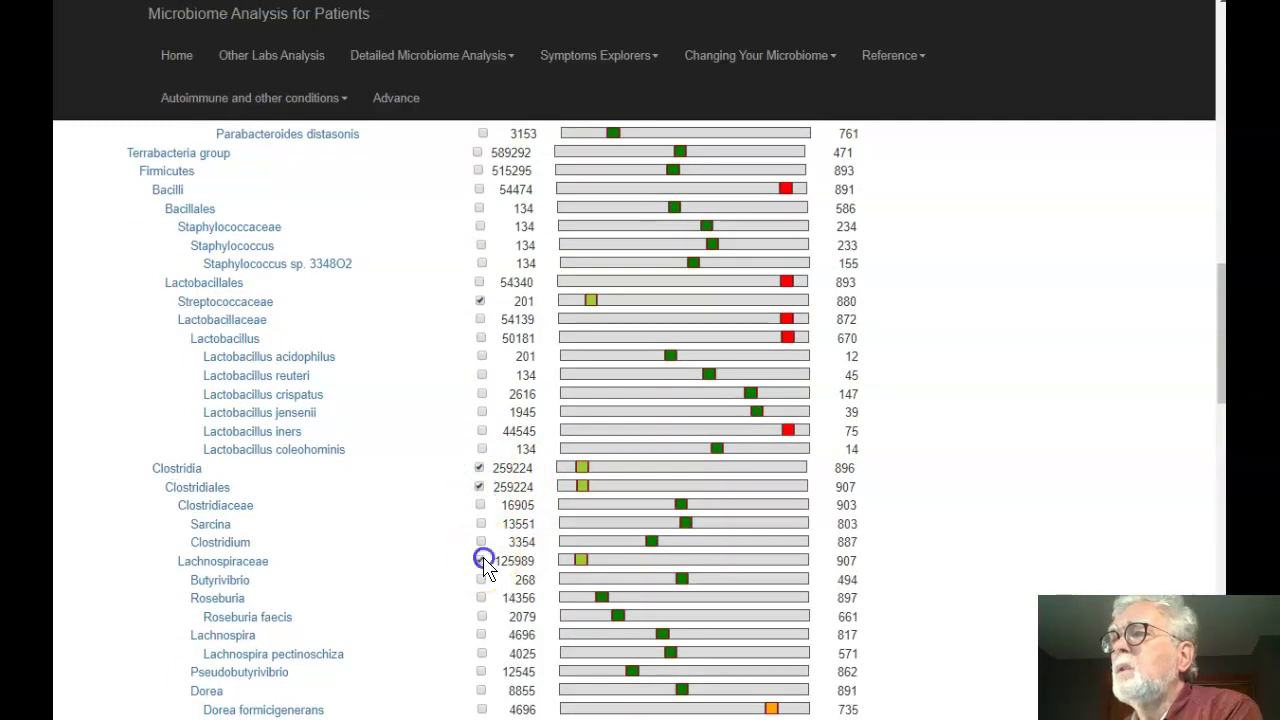
Add Mogibacterium, Dielma and Dielma fastidiosa to the checked taxonomy.
scroll(390, 565, down, 4)
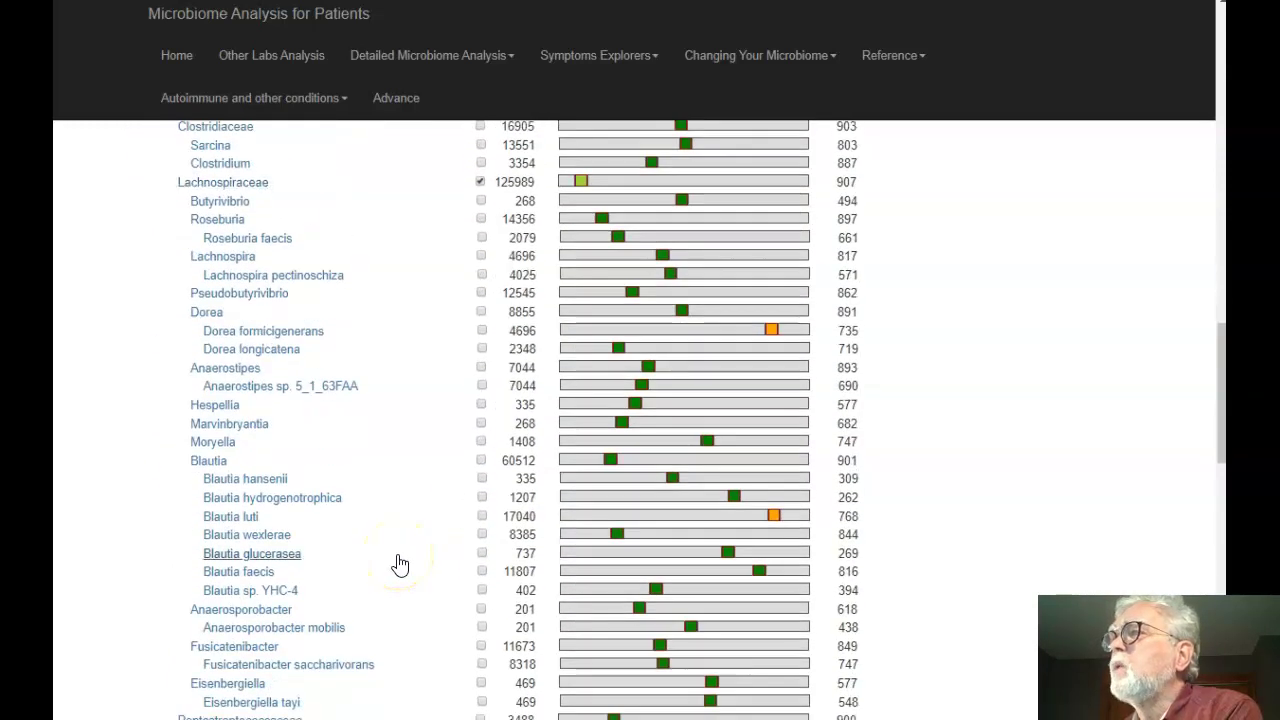
scroll(399, 565, down, 2)
scroll(399, 565, down, 3)
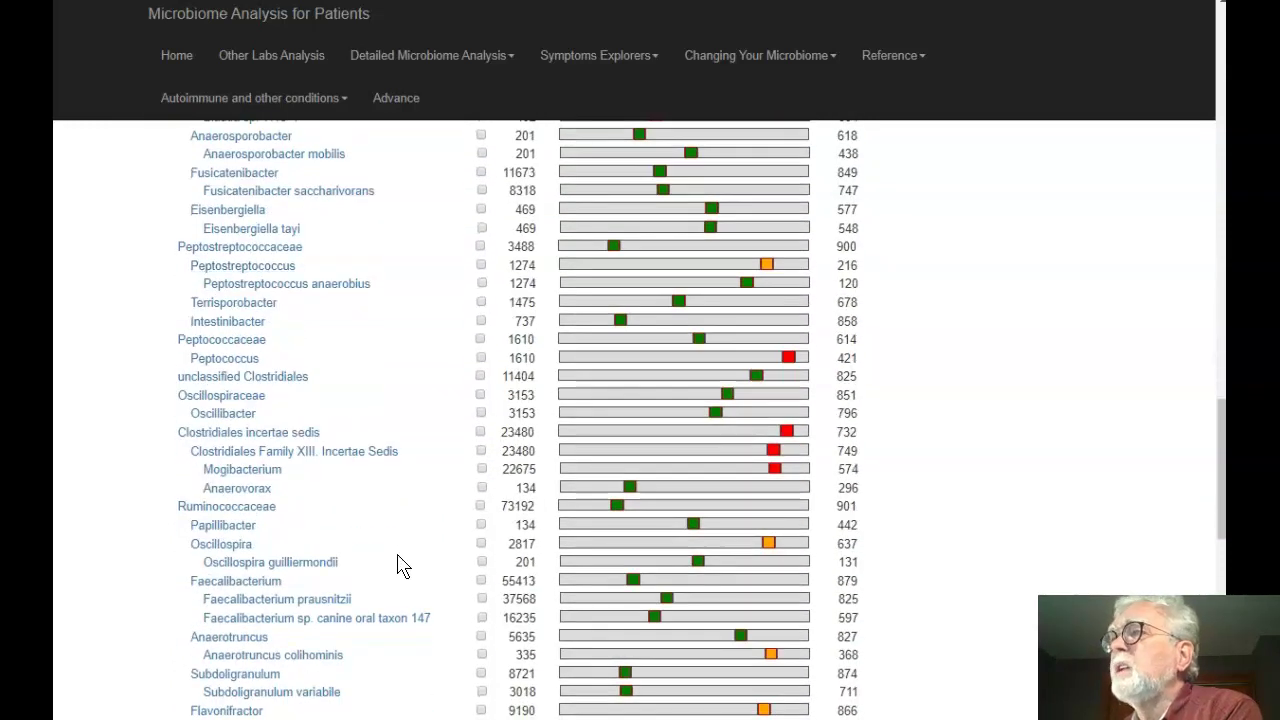
click(482, 469)
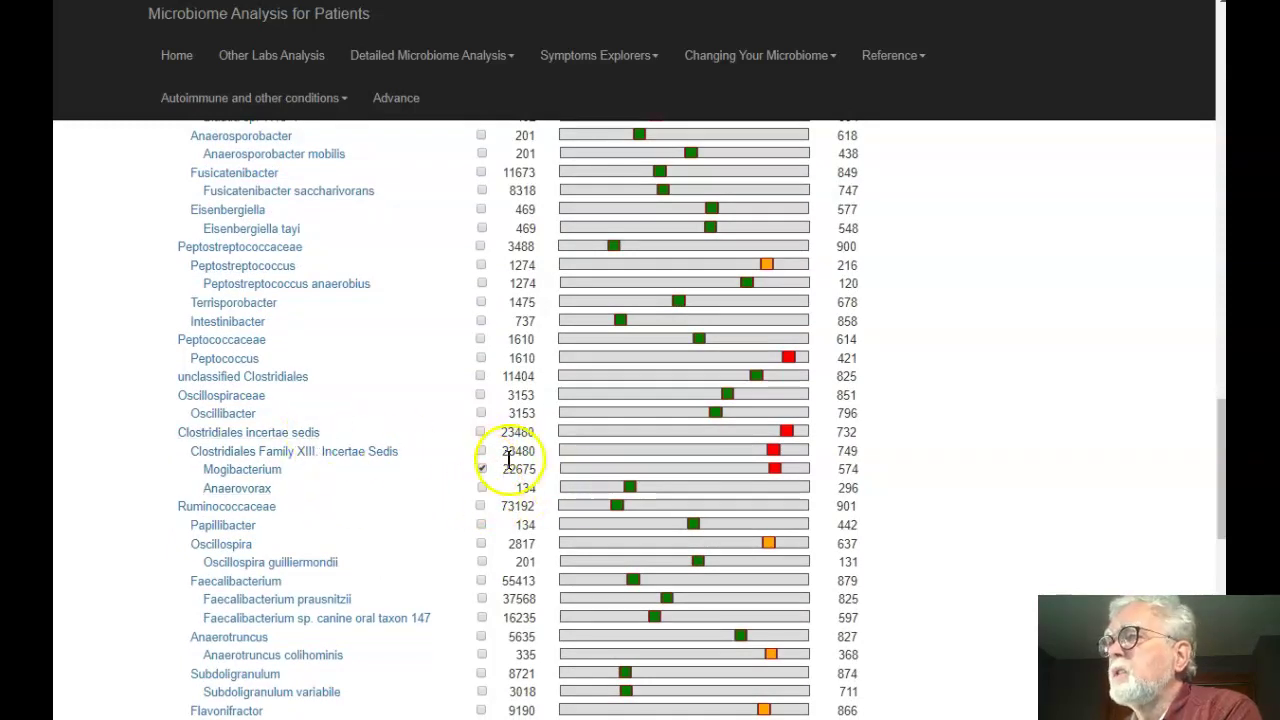
scroll(527, 516, down, 4)
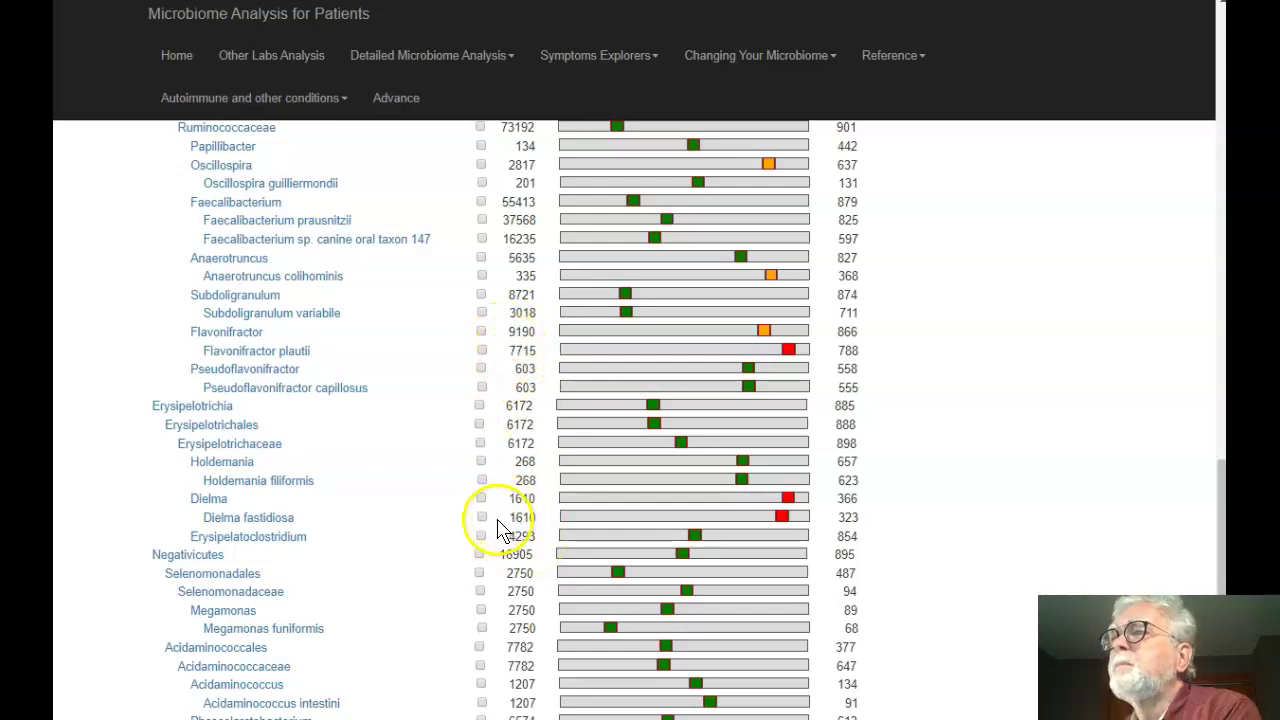
click(484, 508)
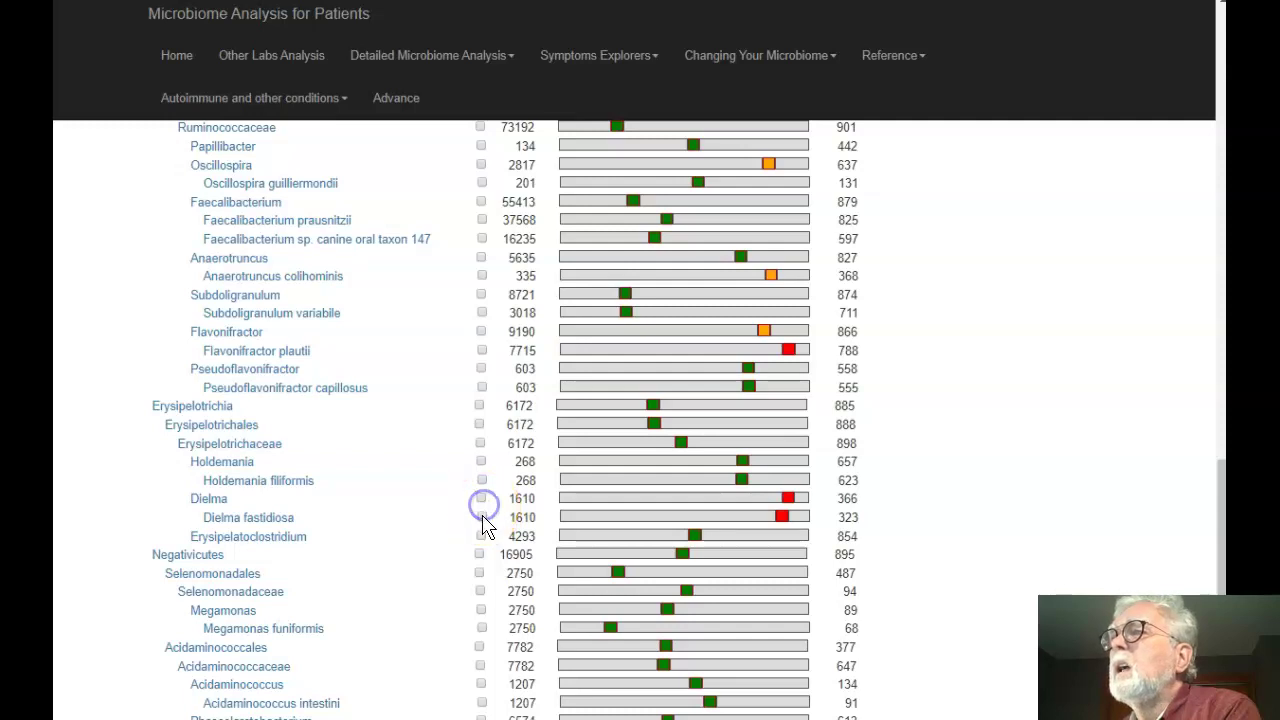
click(481, 498)
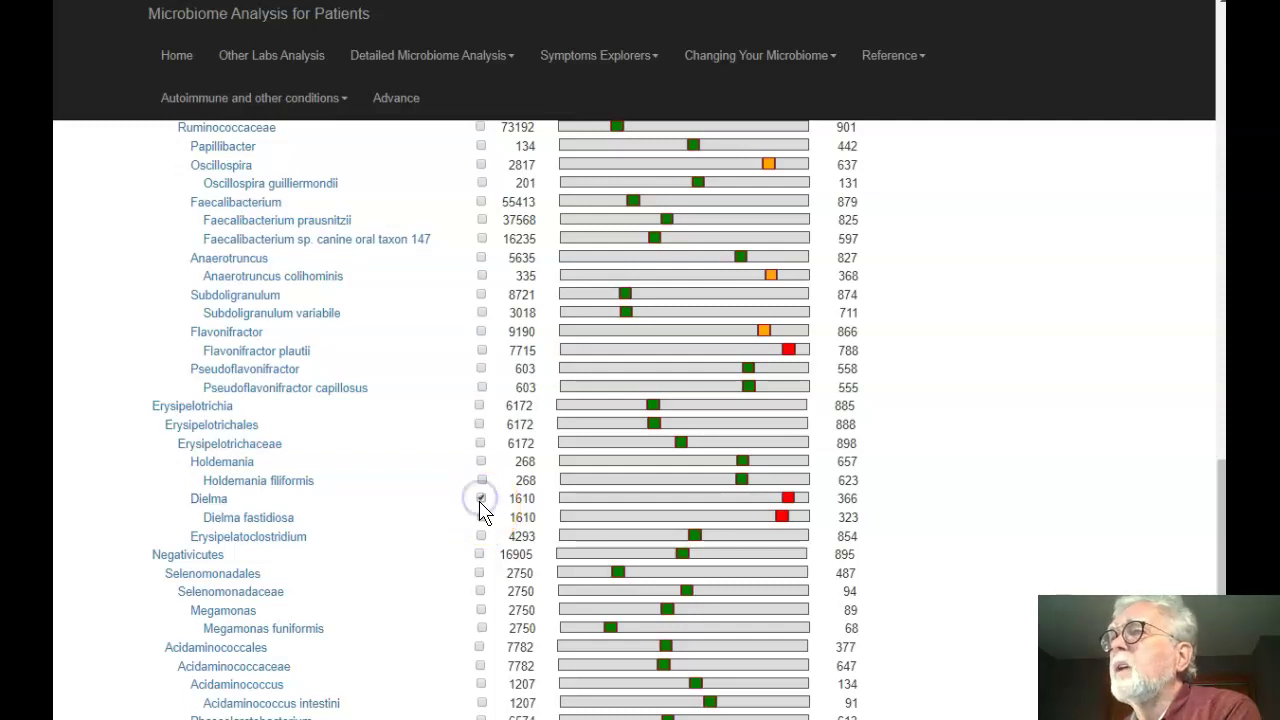
Create a custom suggestion profile from the checked taxonomy.
scroll(493, 583, up, 20)
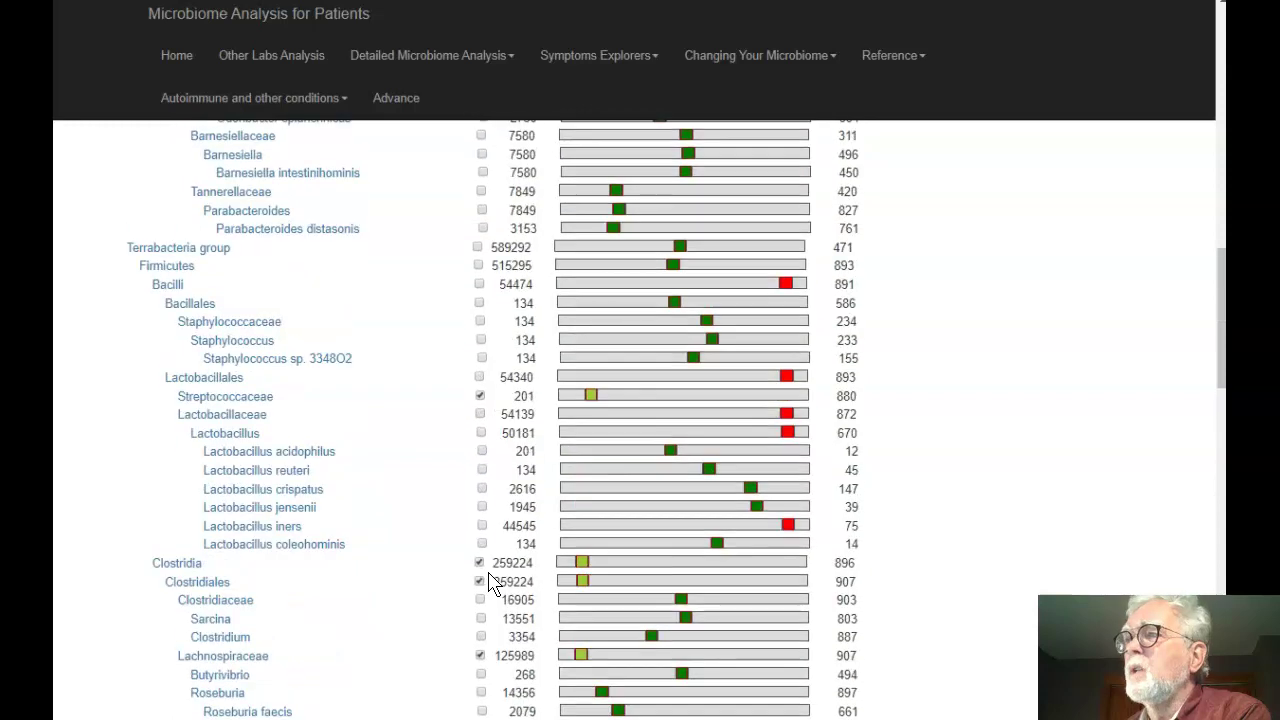
scroll(493, 583, up, 3)
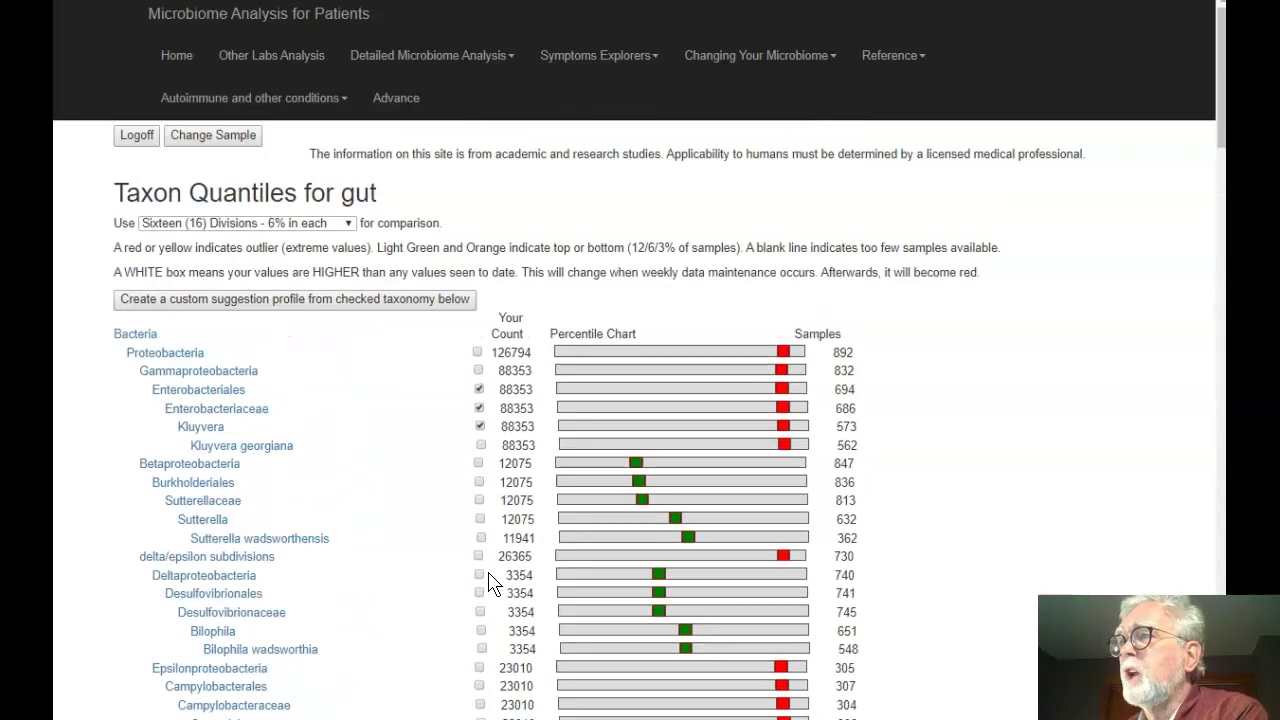
click(238, 300)
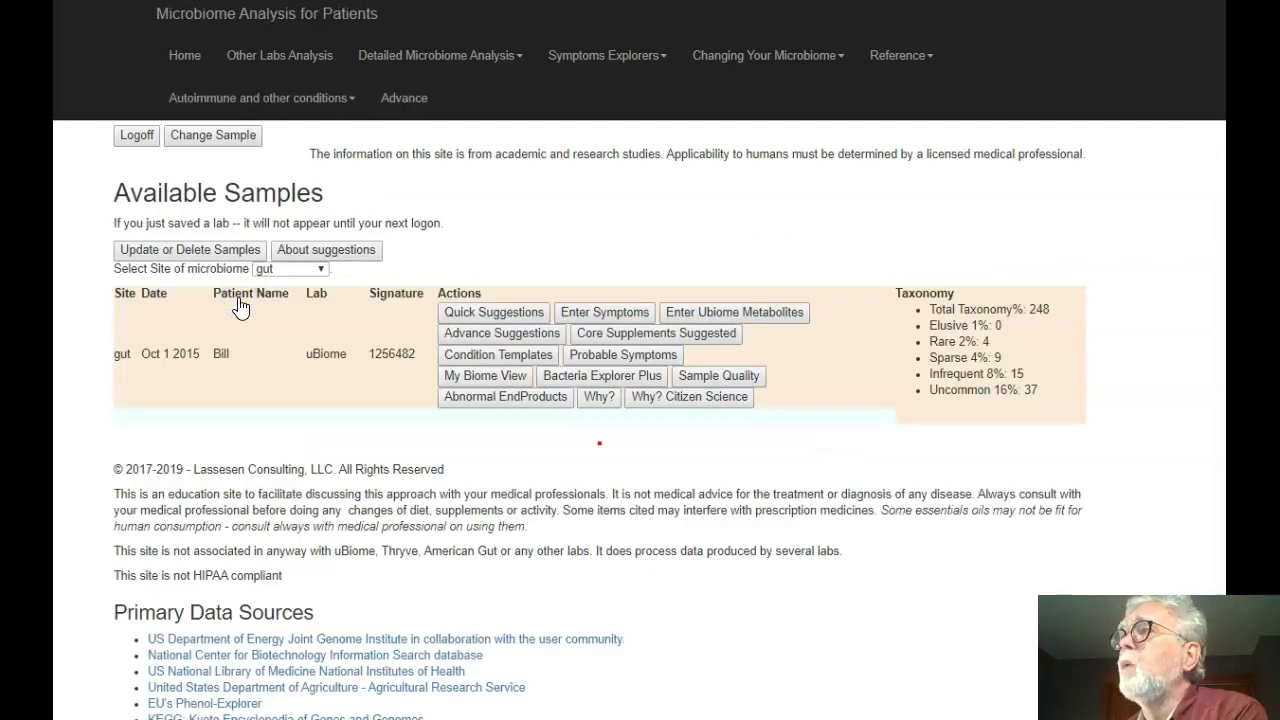
Open Advance Suggestions for the gut sample, review the hand-picked bacteria weights in Bacteria Selection Choices, and return to Custom Suggestions.
click(503, 334)
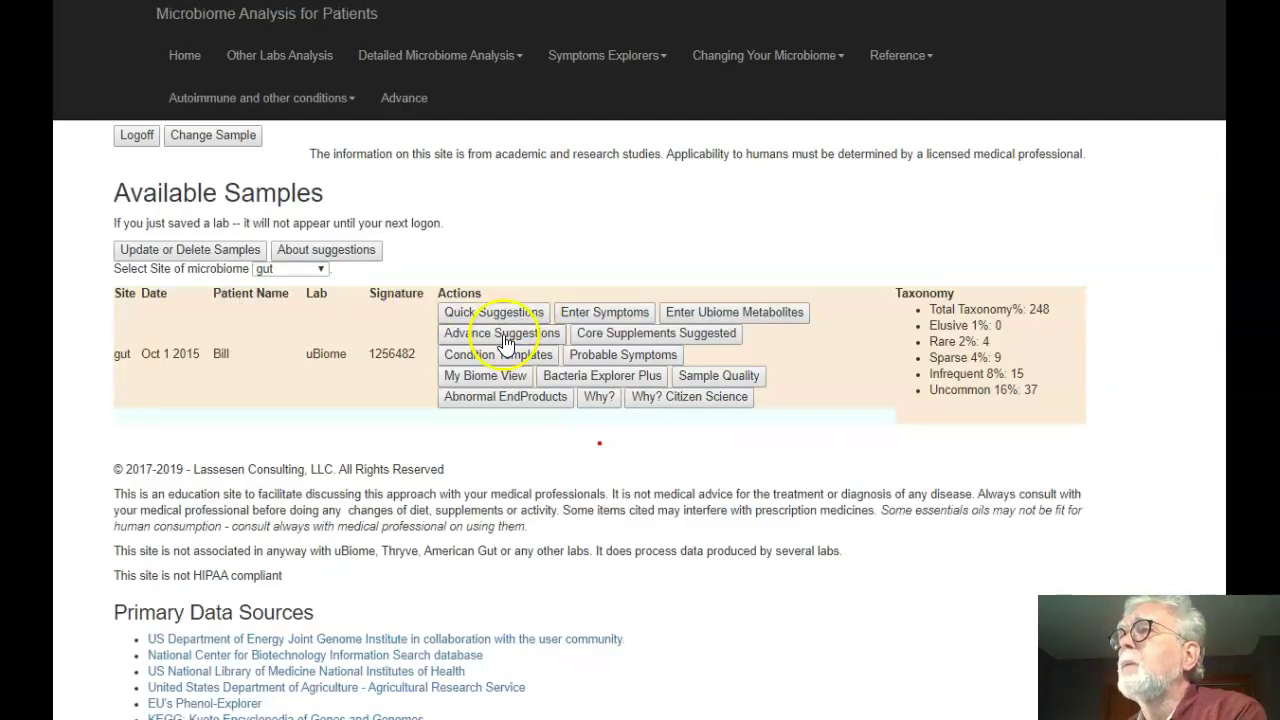
click(418, 333)
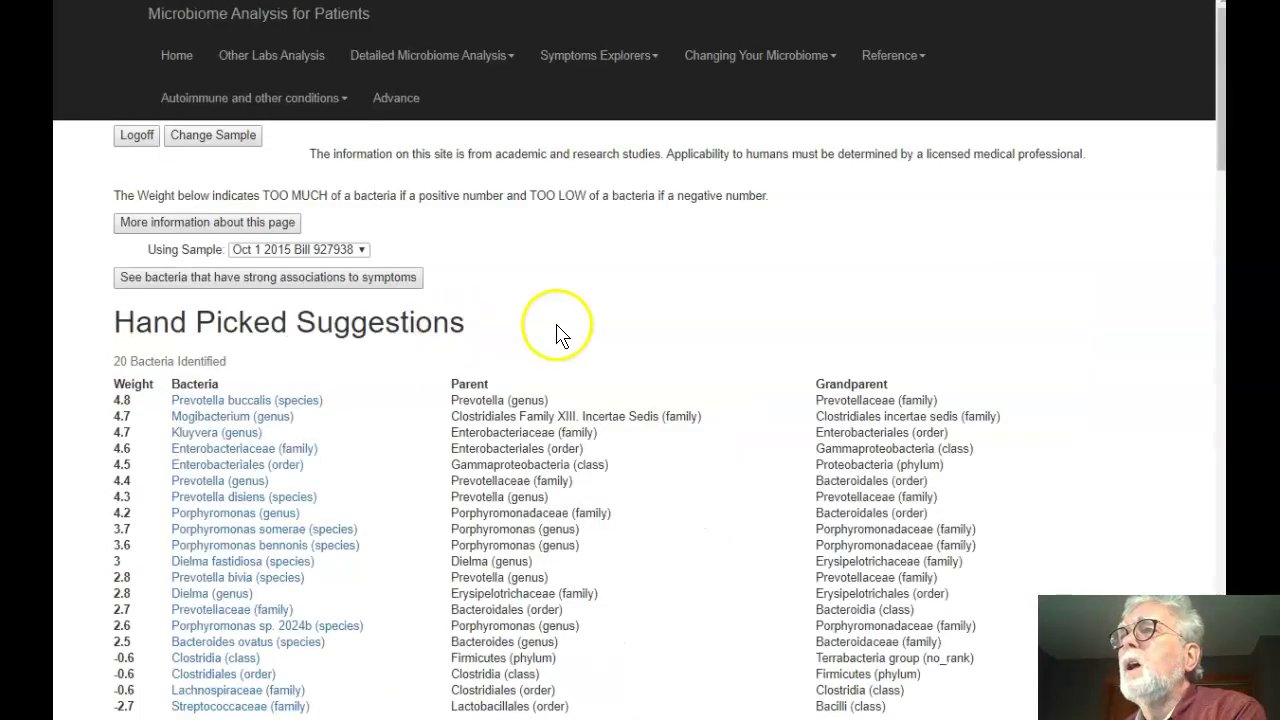
scroll(560, 335, down, 3)
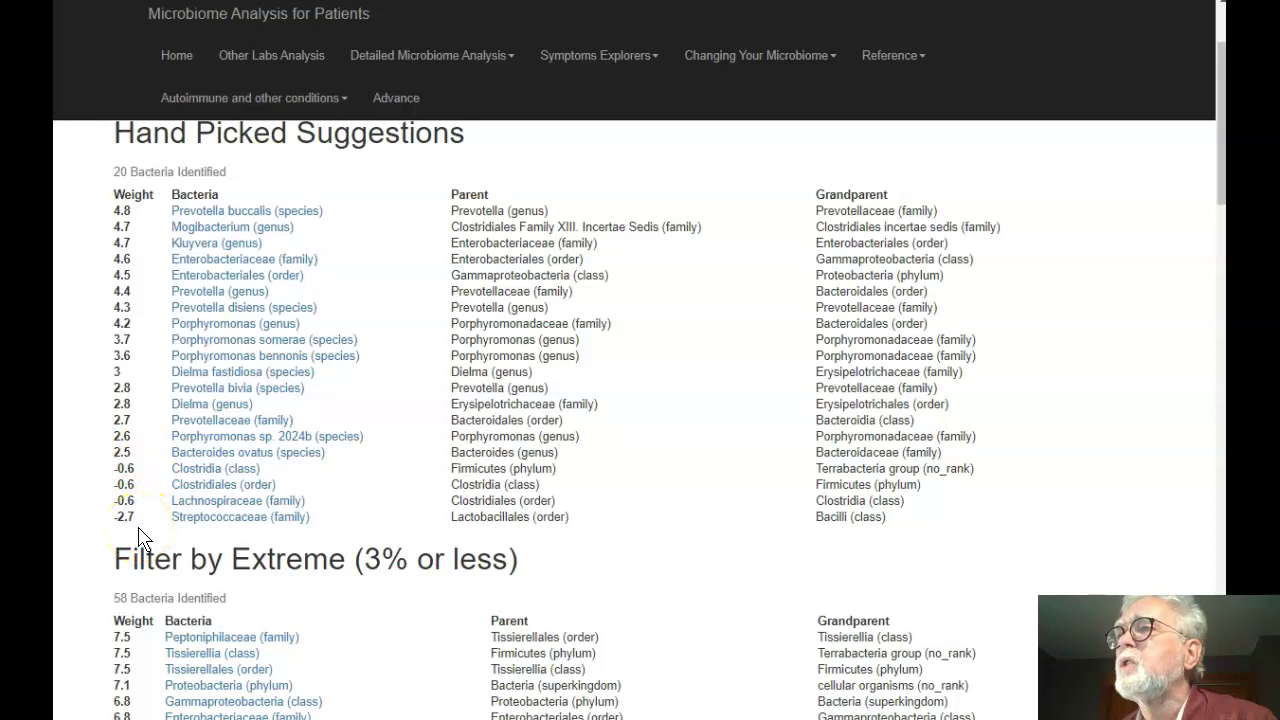
scroll(220, 358, up, 2)
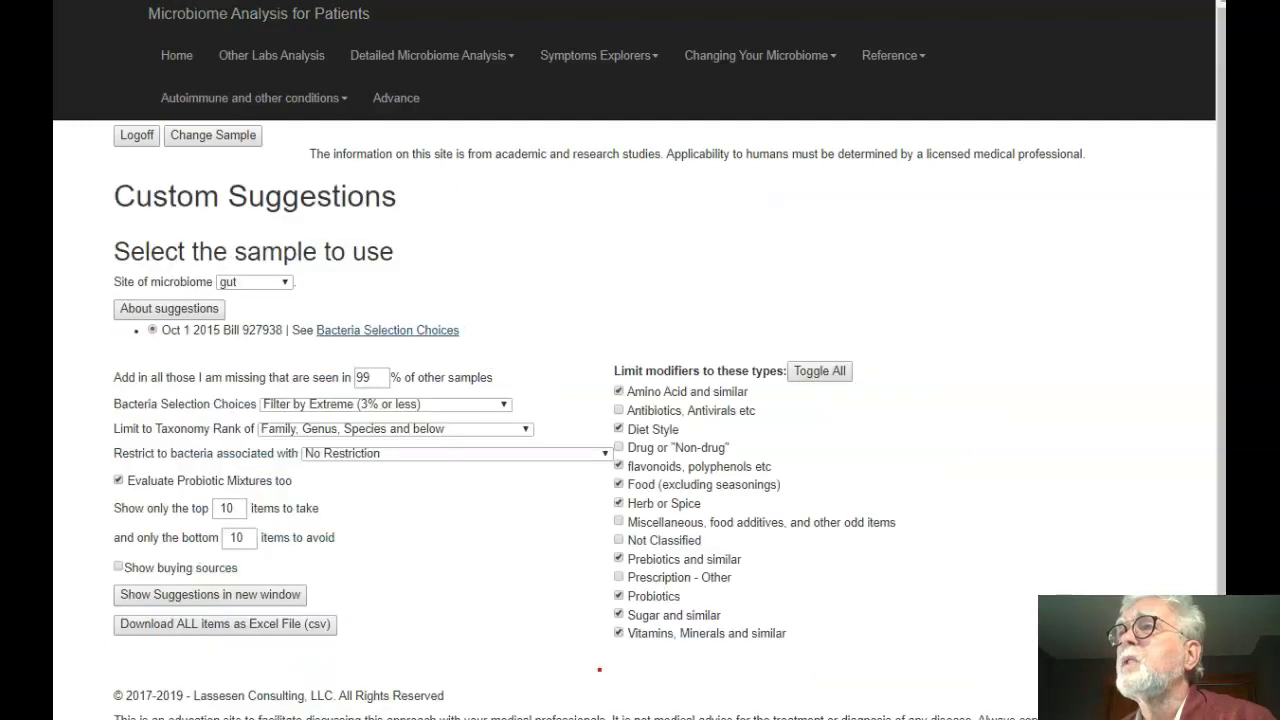
Set Bacteria Selection Choices to Custom Selection and show only the top 30 items to take.
click(316, 407)
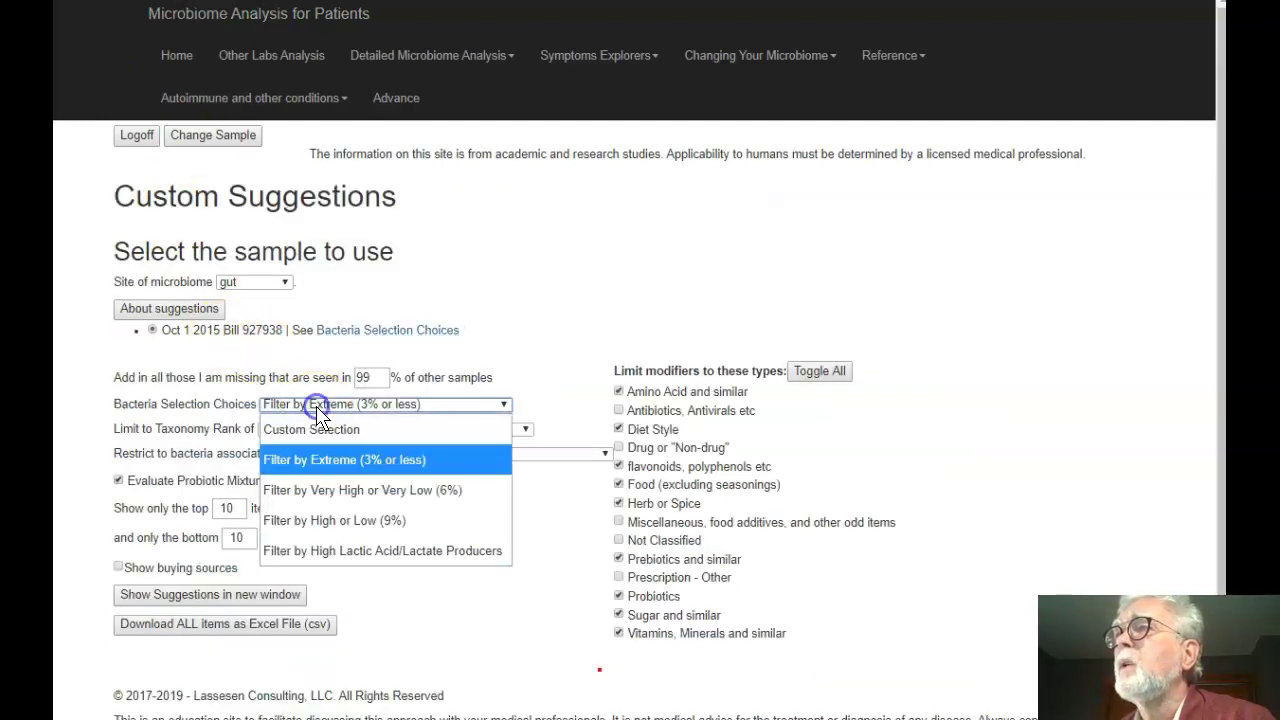
click(315, 420)
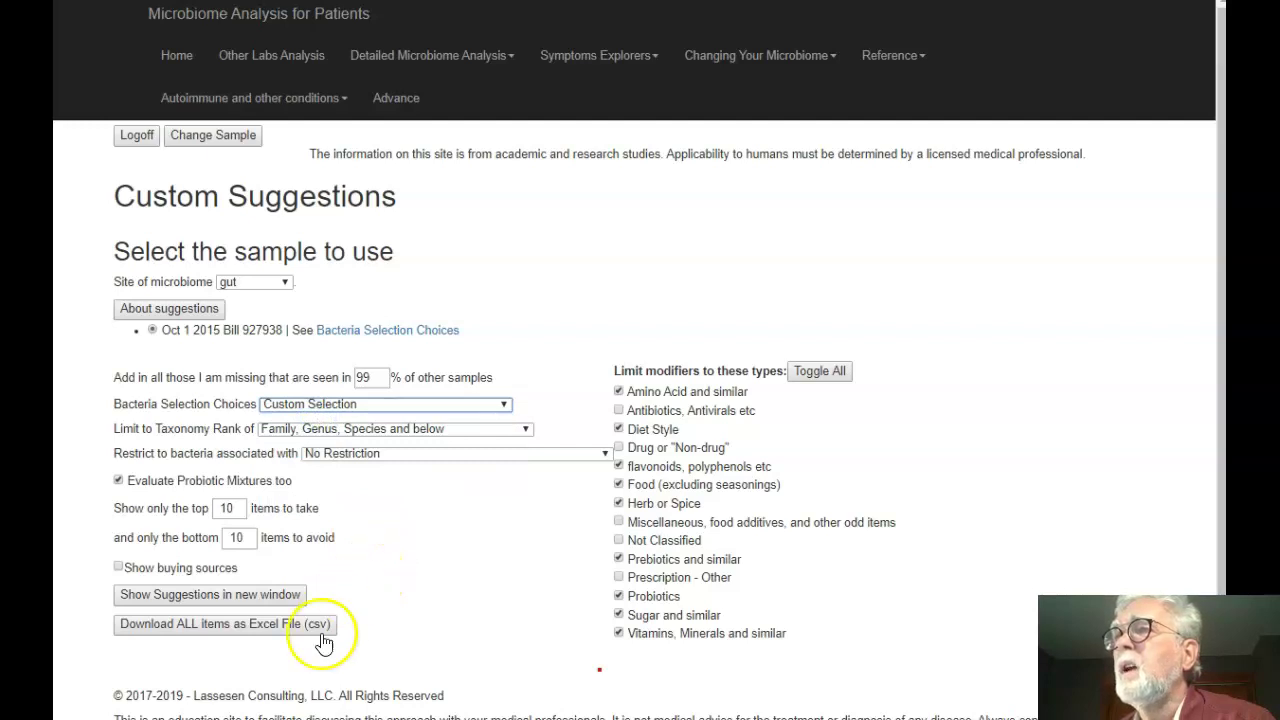
click(222, 508)
double_click(230, 509)
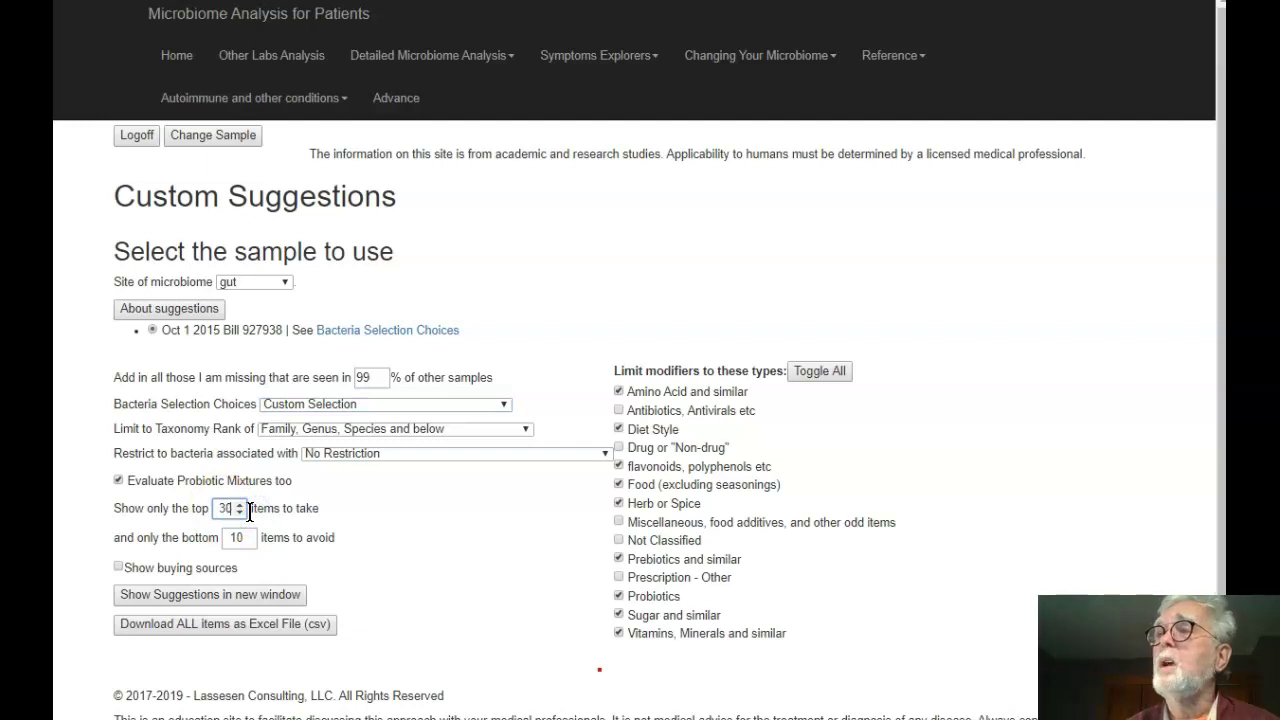
text(30)
double_click(234, 537)
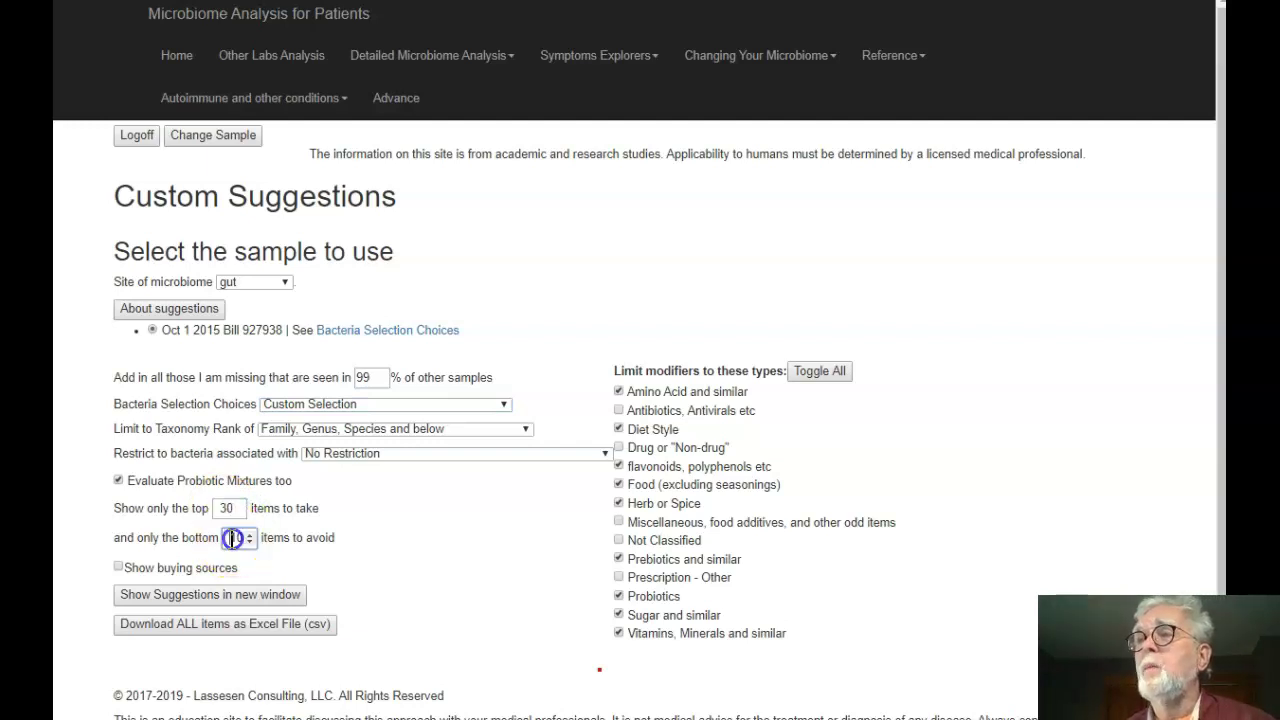
click(421, 555)
Show the custom suggestions in a new window and look through the items to increase or take.
click(178, 605)
click(180, 603)
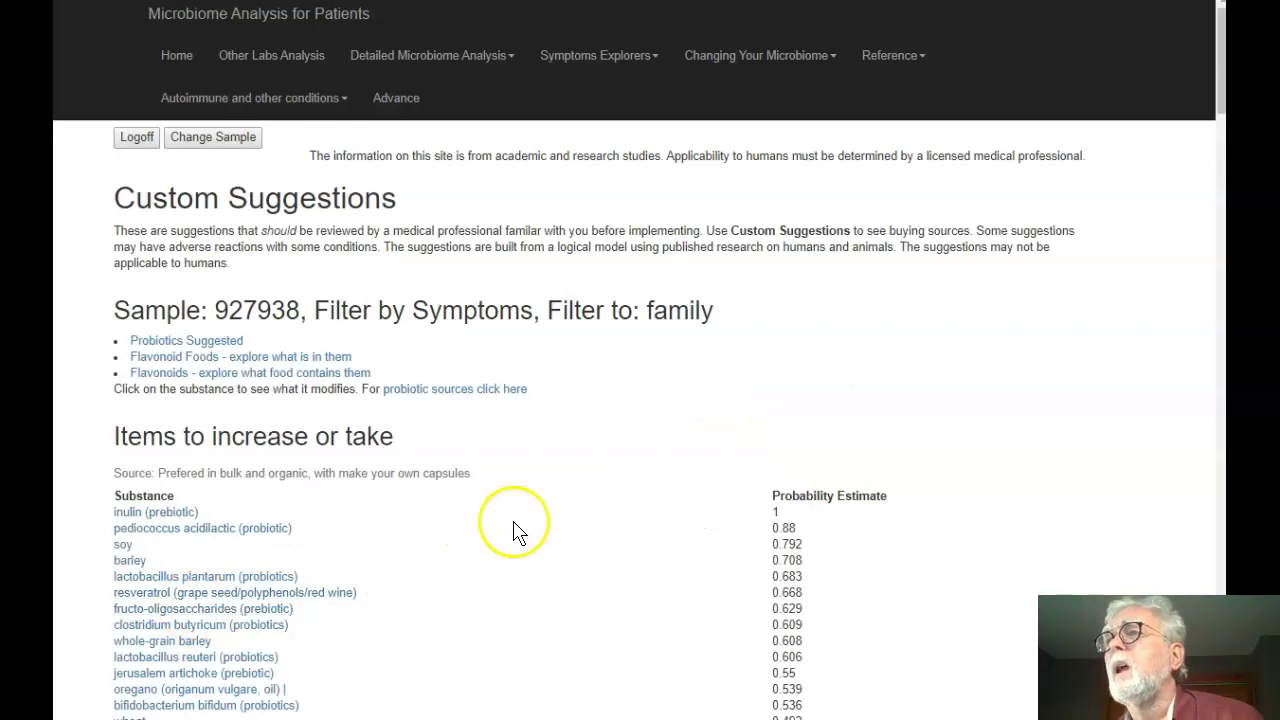
scroll(513, 532, down, 2)
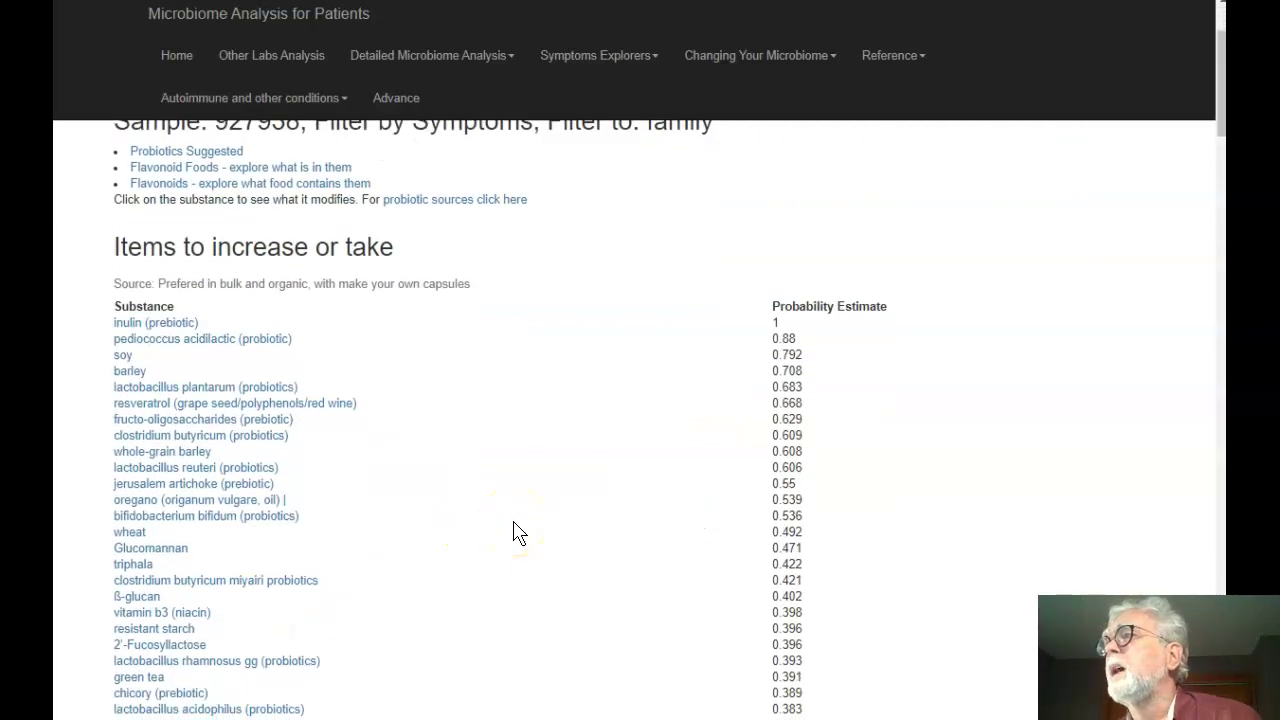
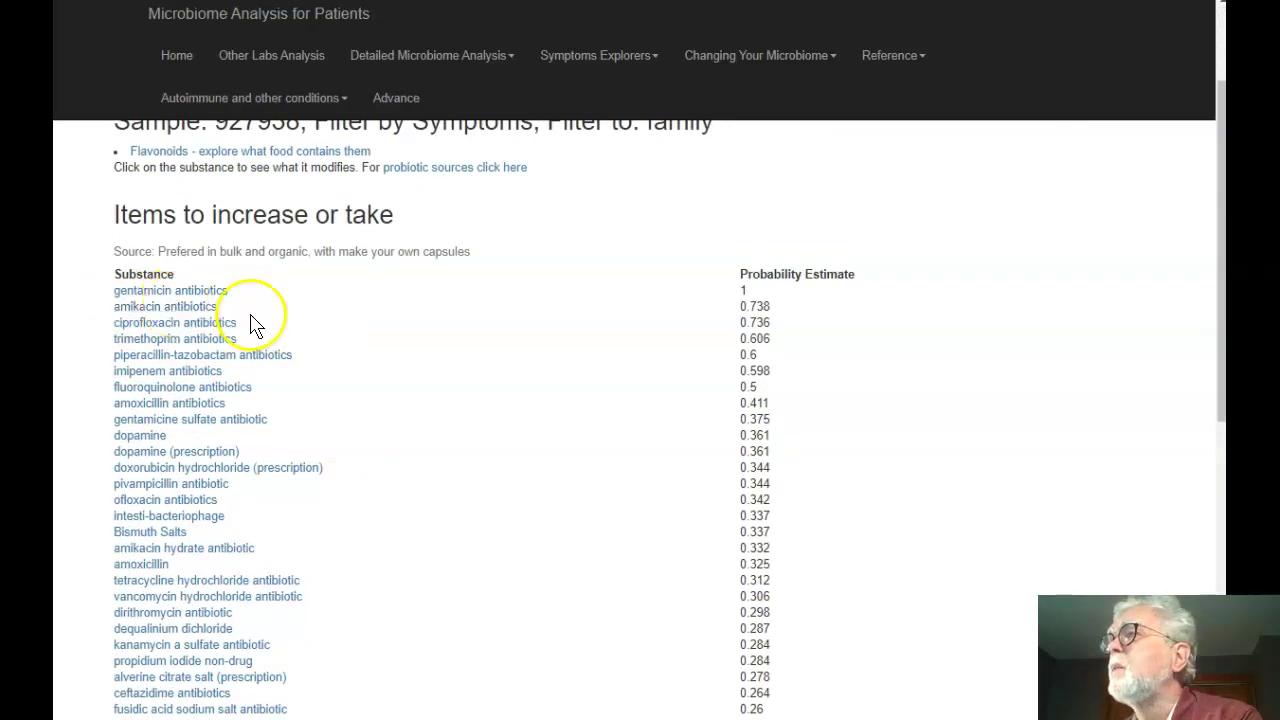
Look through the items to decrease or stop and the suggested flavonoids, and return to the items to increase or take.
scroll(400, 345, down, 6)
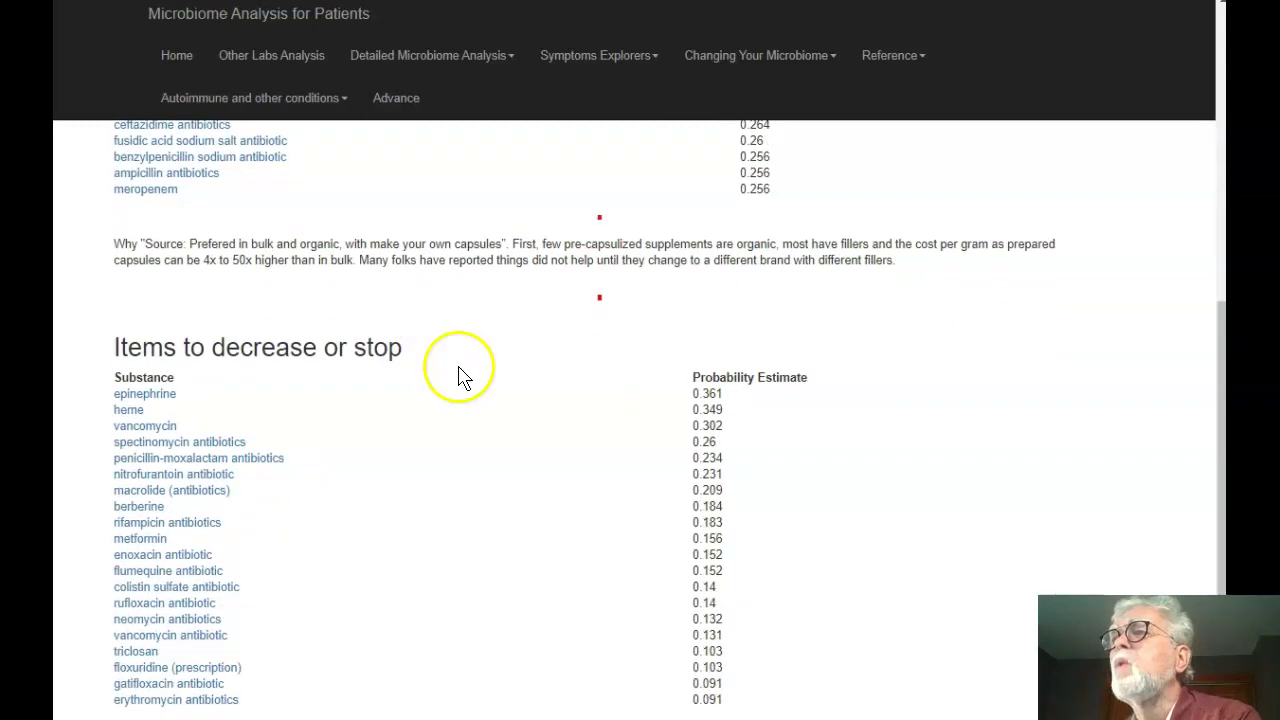
scroll(491, 471, down, 2)
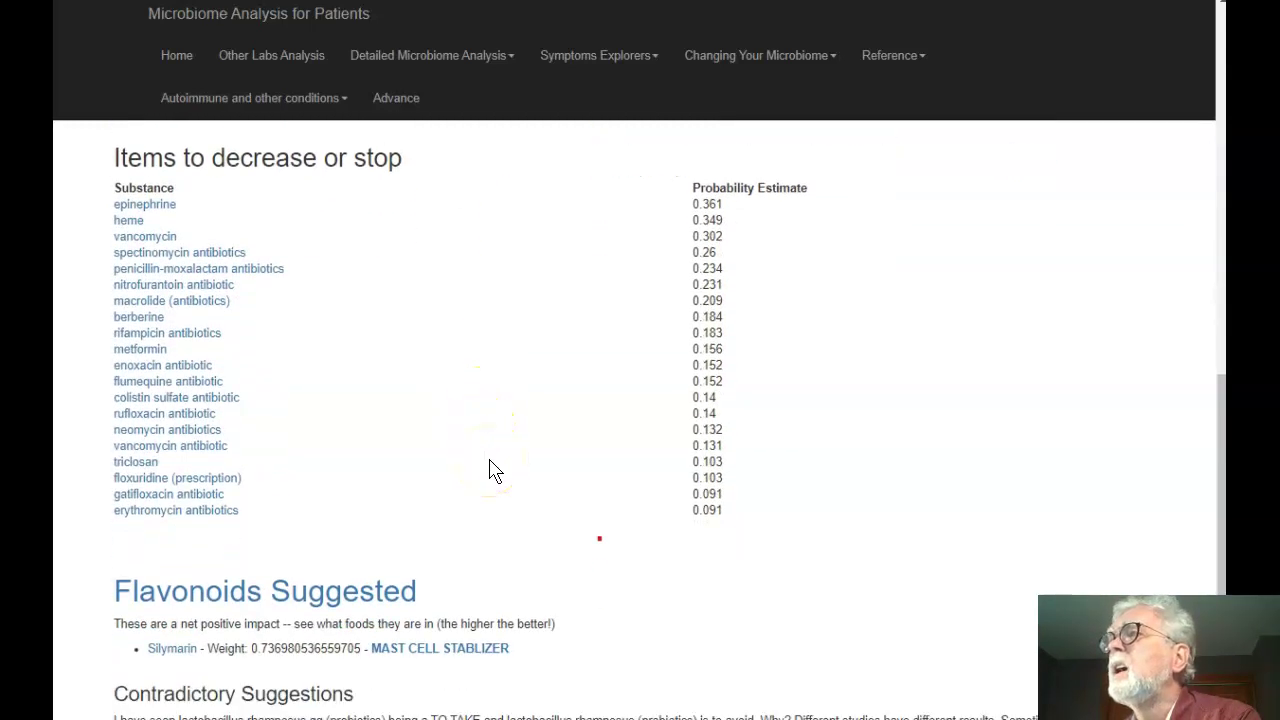
scroll(491, 471, up, 10)
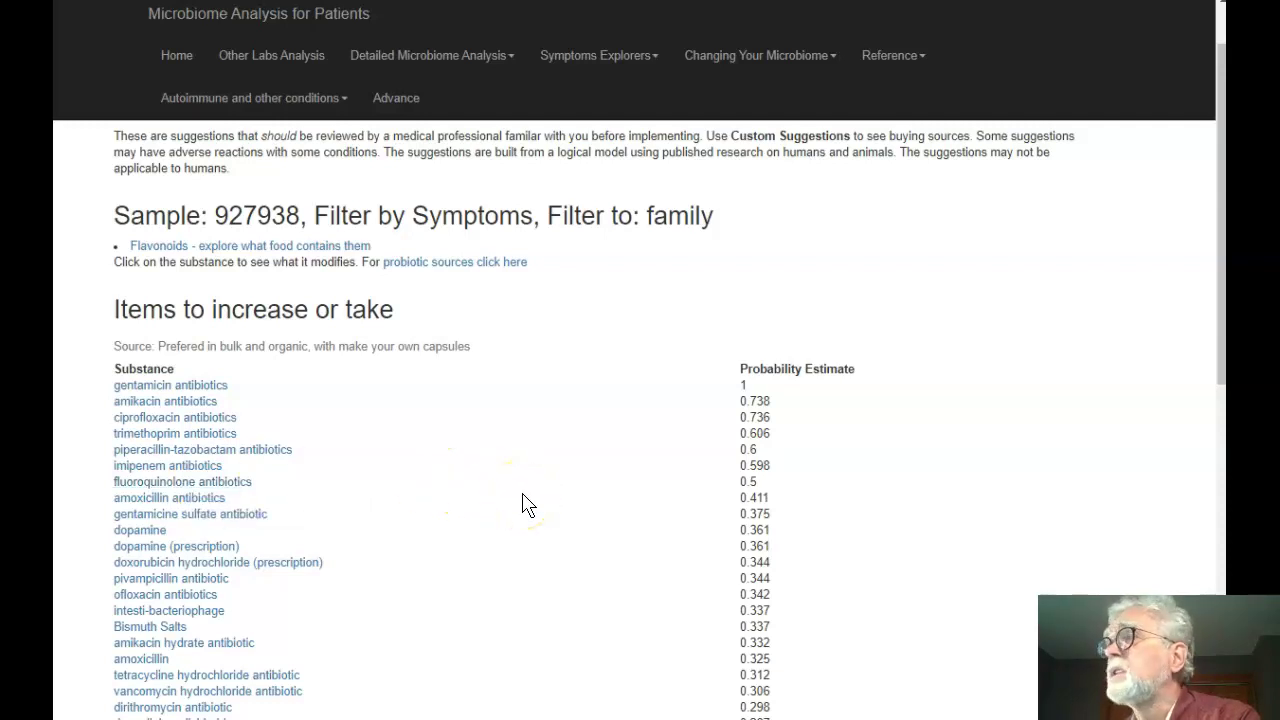
Open the details of gentamicin antibiotics and examine its brand names, the symptoms that may be positively impacted and the bacteria impacted.
click(188, 388)
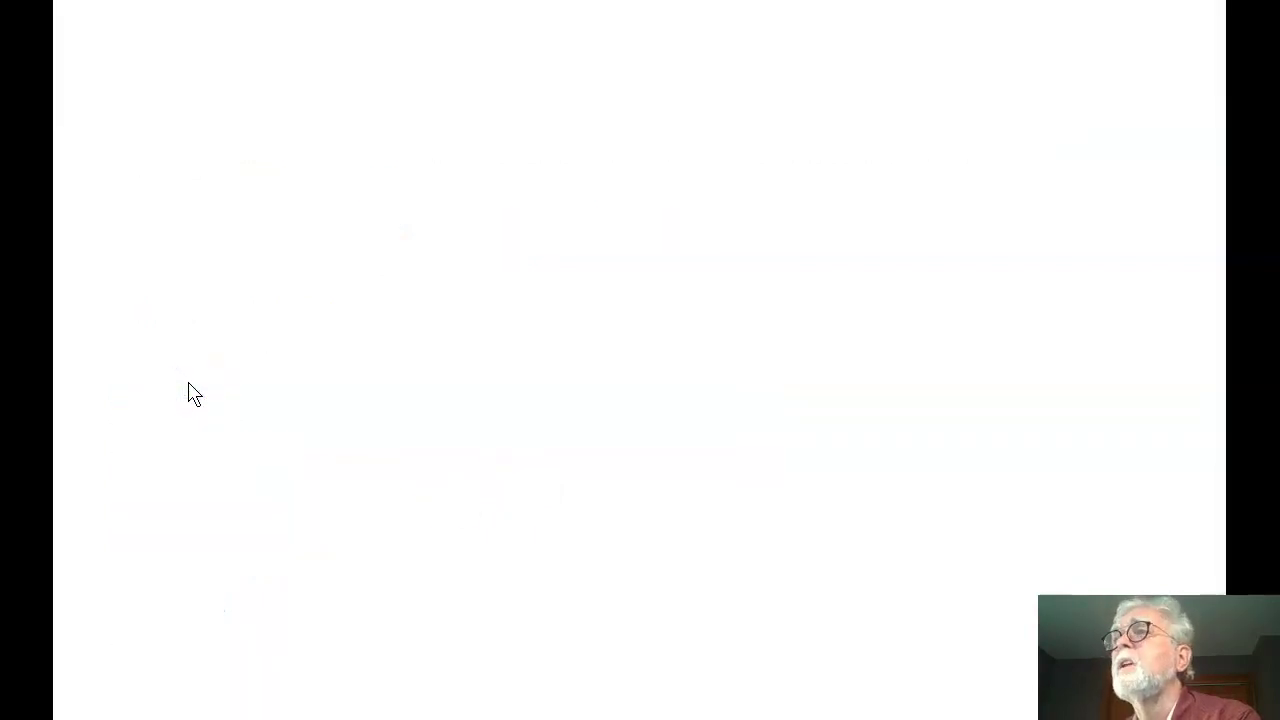
scroll(343, 300, down, 3)
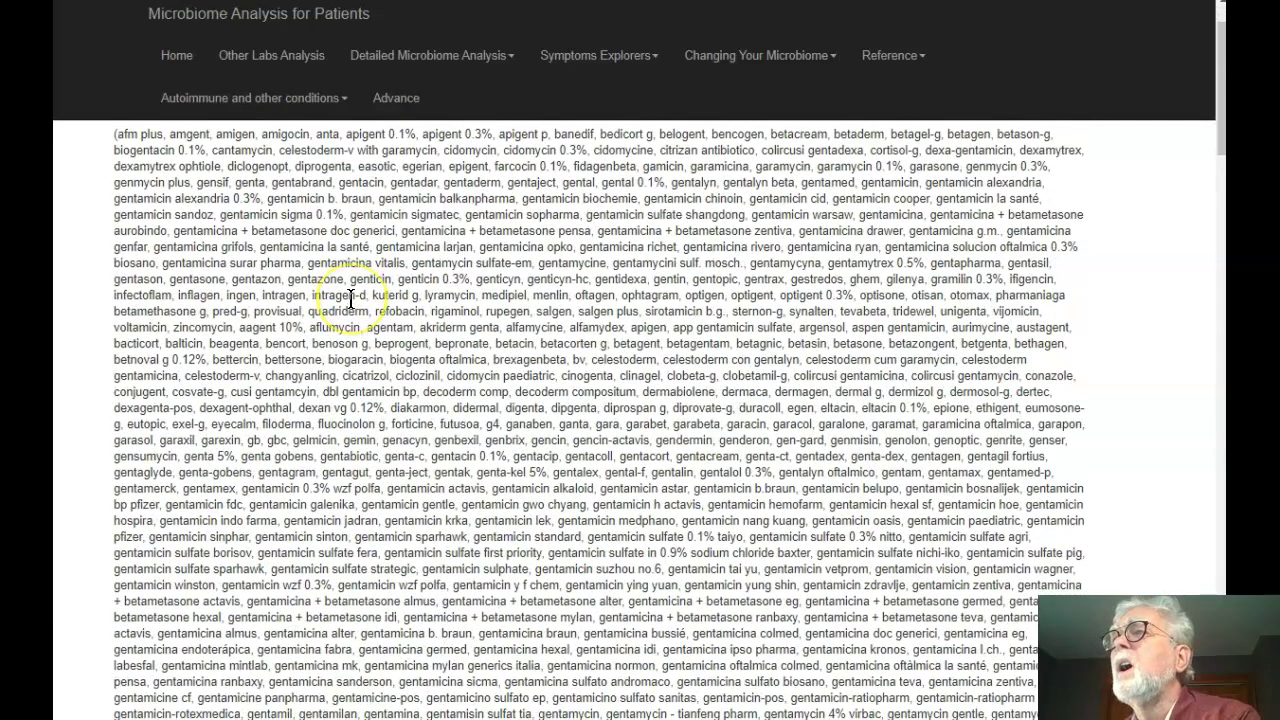
scroll(350, 300, down, 4)
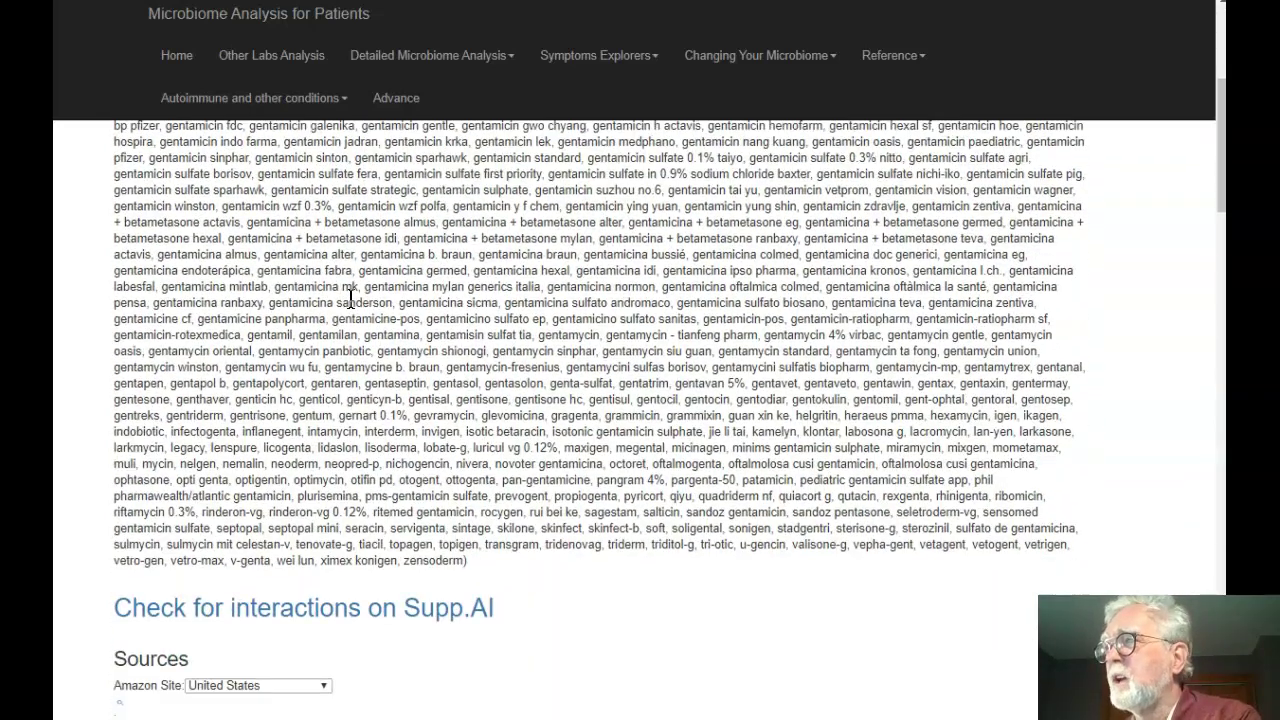
scroll(350, 300, down, 6)
click(397, 310)
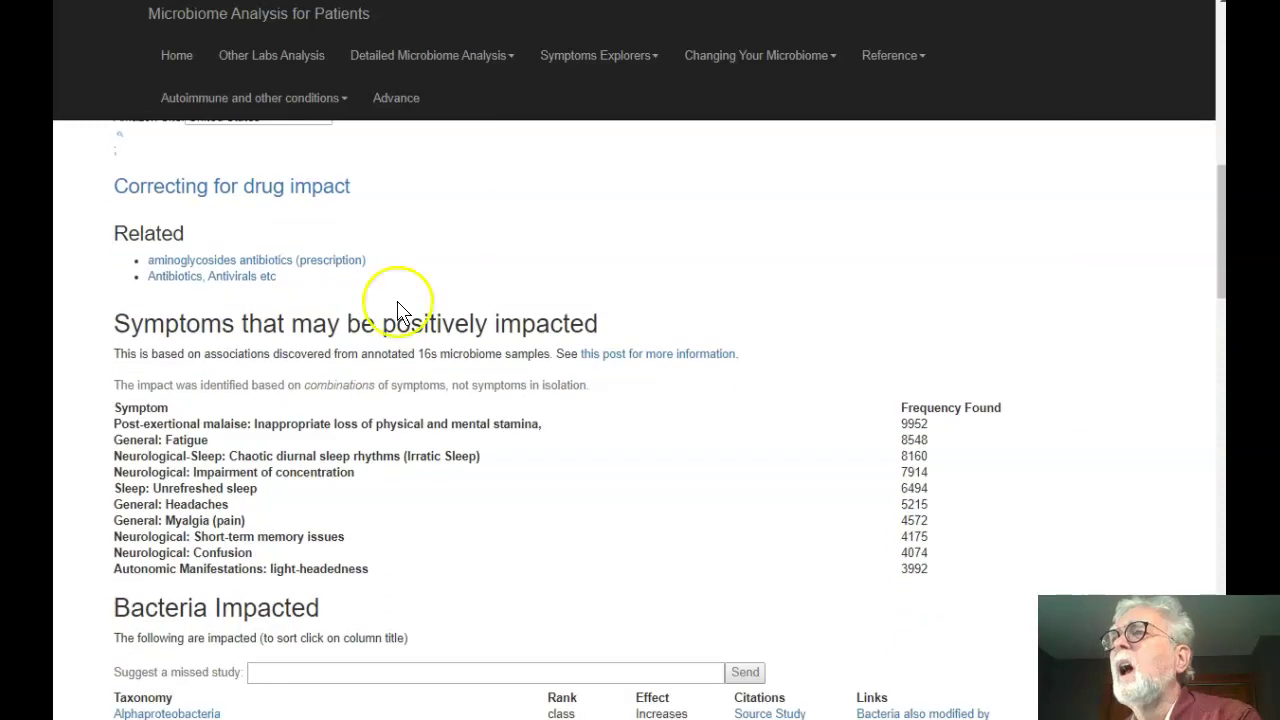
scroll(570, 290, down, 2)
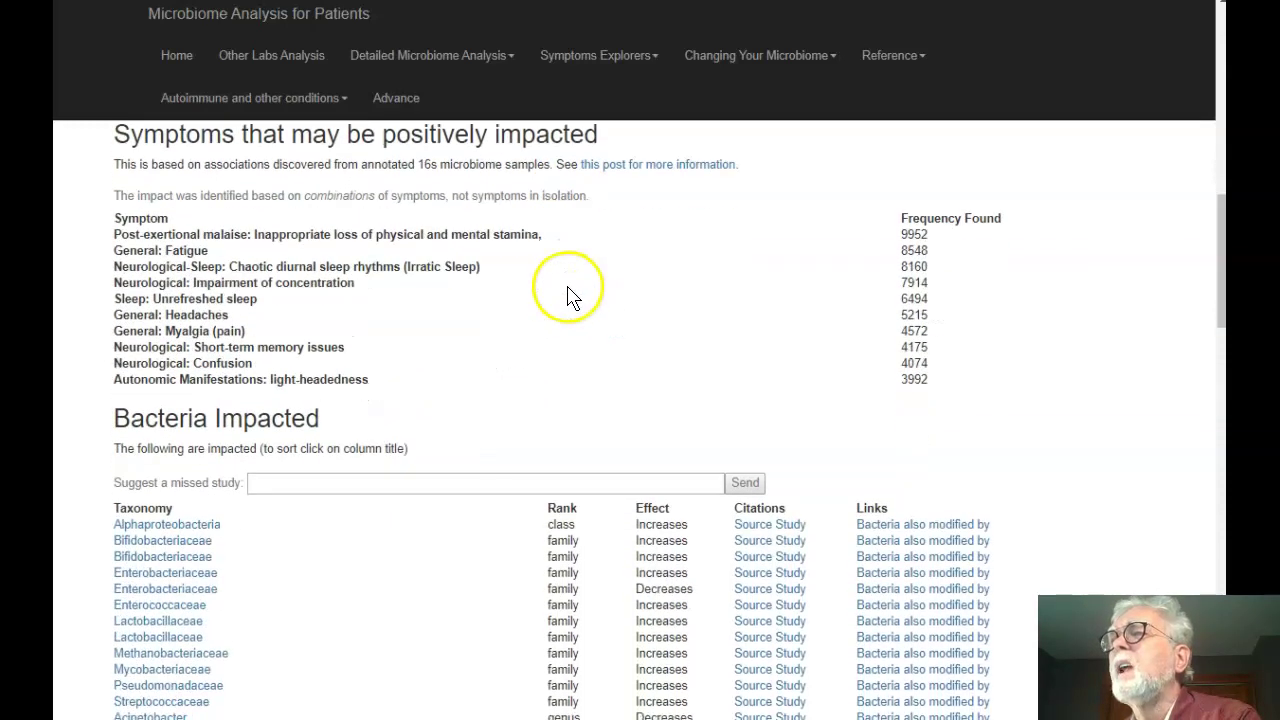
scroll(525, 260, down, 4)
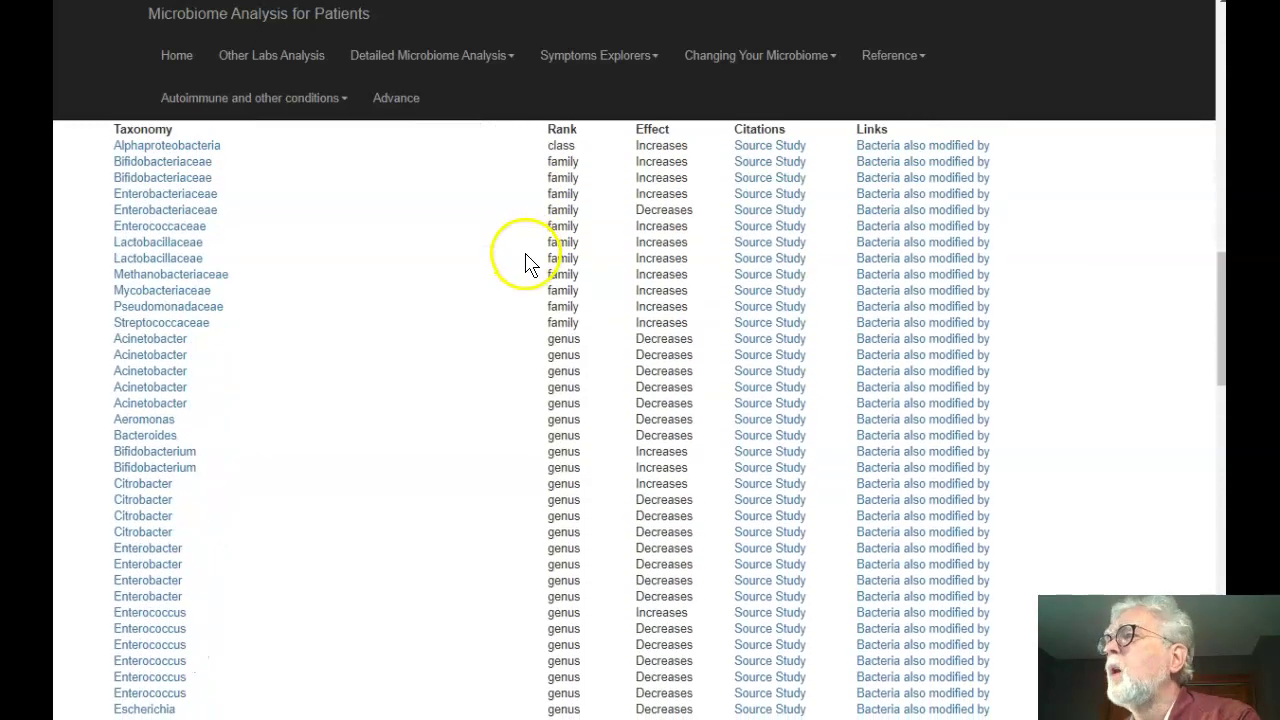
scroll(418, 320, down, 6)
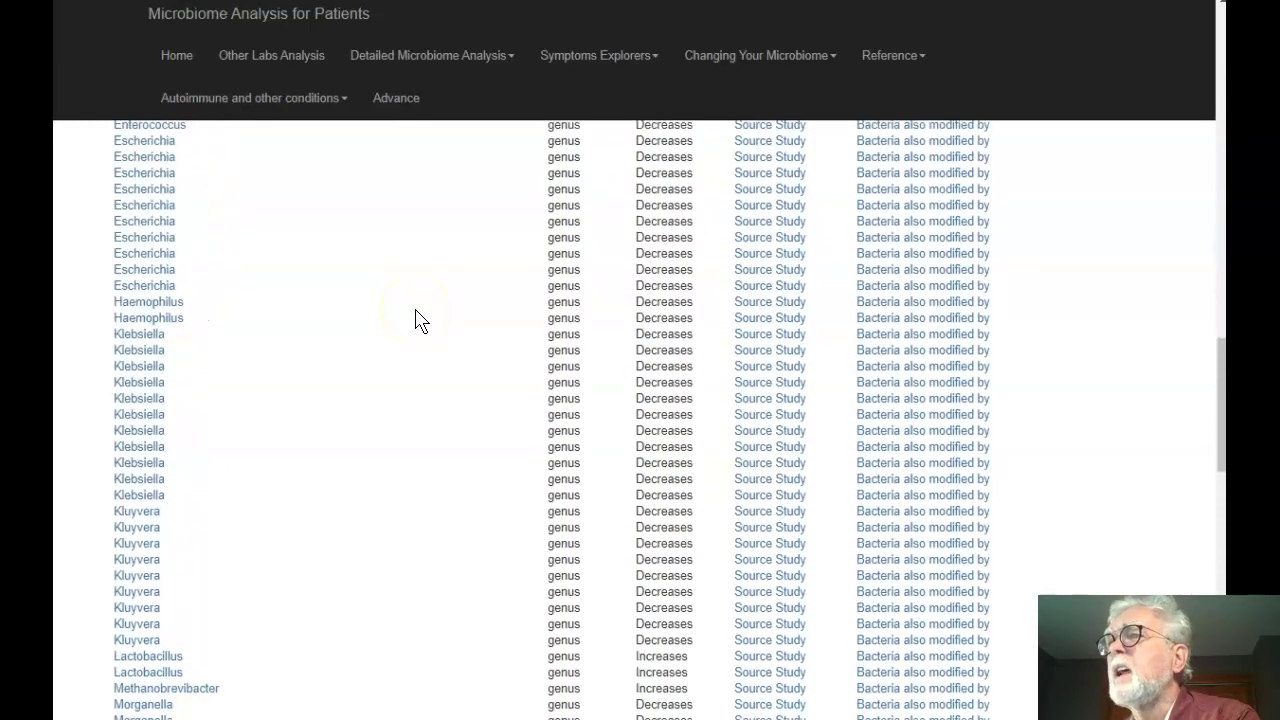
scroll(418, 320, down, 5)
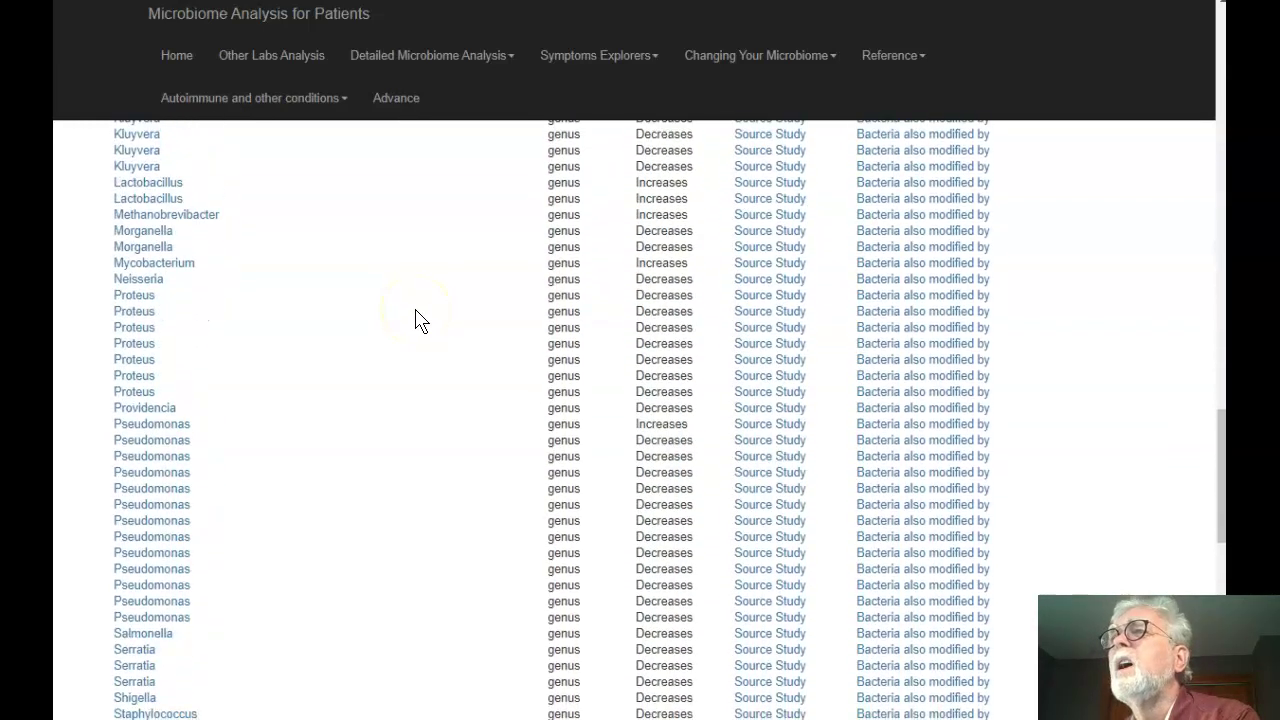
View the source study citations for a Bifidobacterium genus entry among the bacteria impacted, and go back to the gentamicin details.
scroll(418, 320, up, 8)
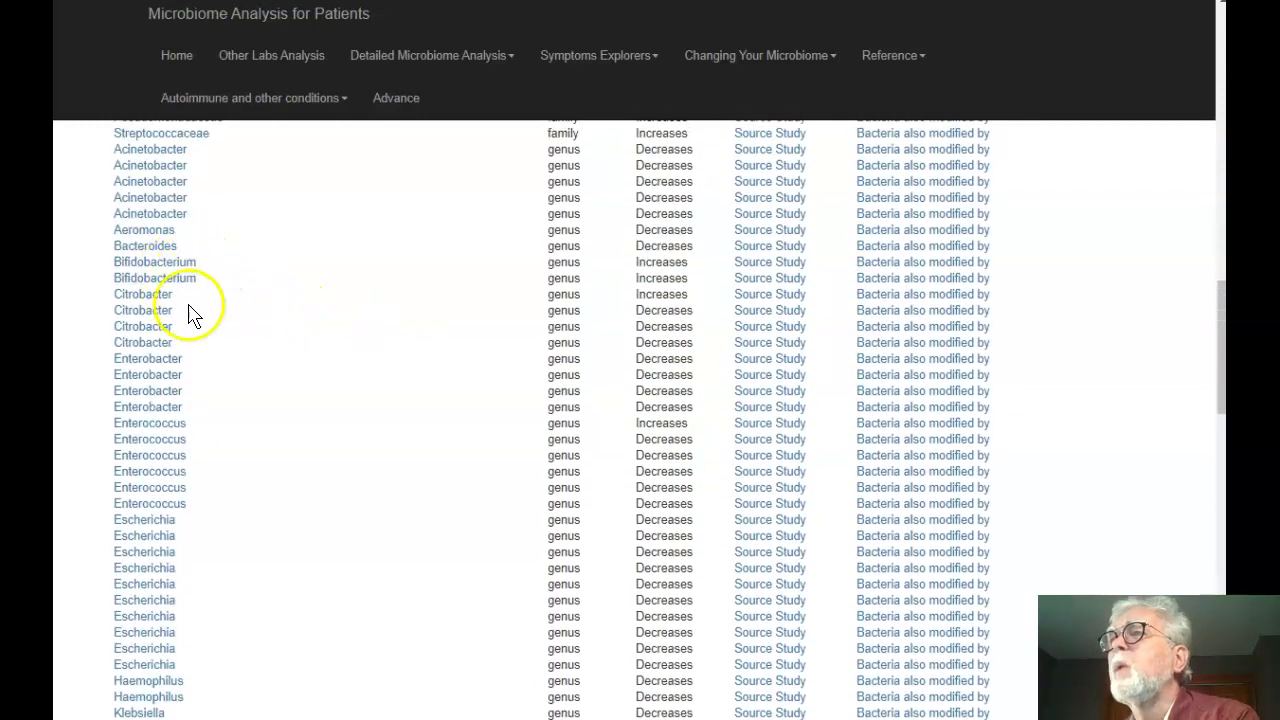
click(764, 281)
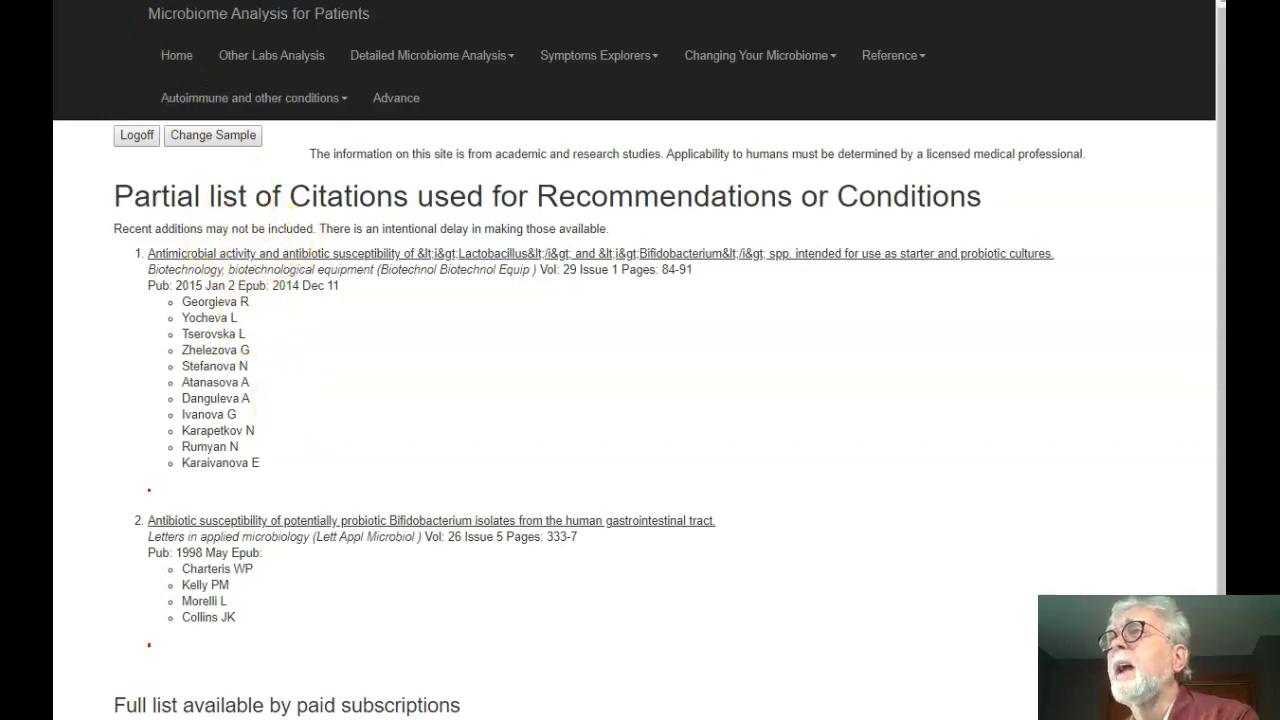
key(alt+Left)
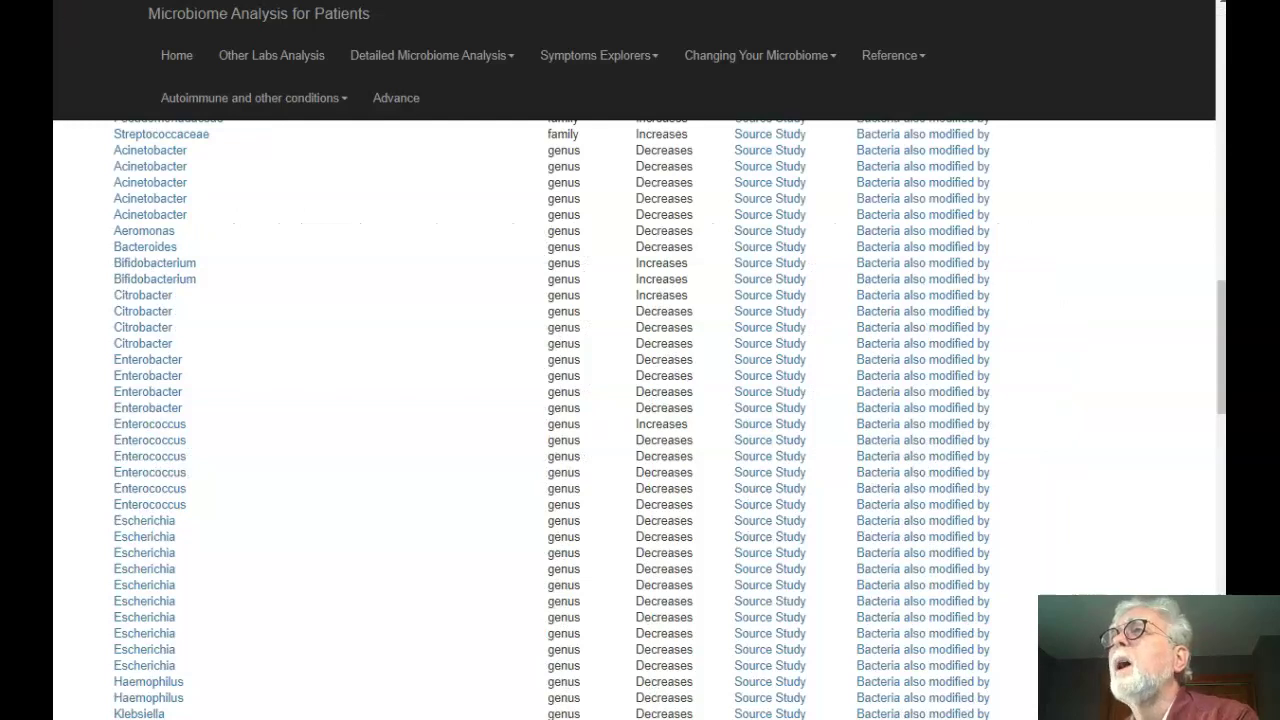
On the Custom Suggestions form, toggle all modifier types, turn on Show buying sources and exclude Diet Style.
key(alt+Left)
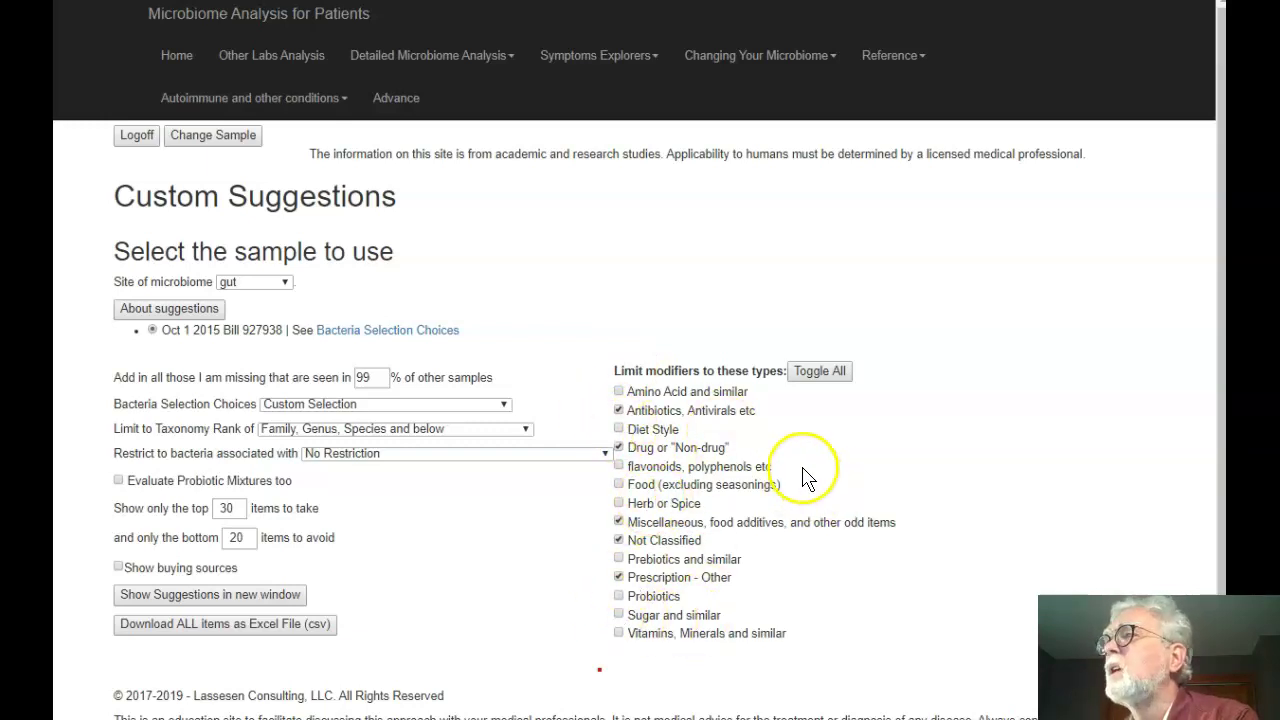
click(820, 371)
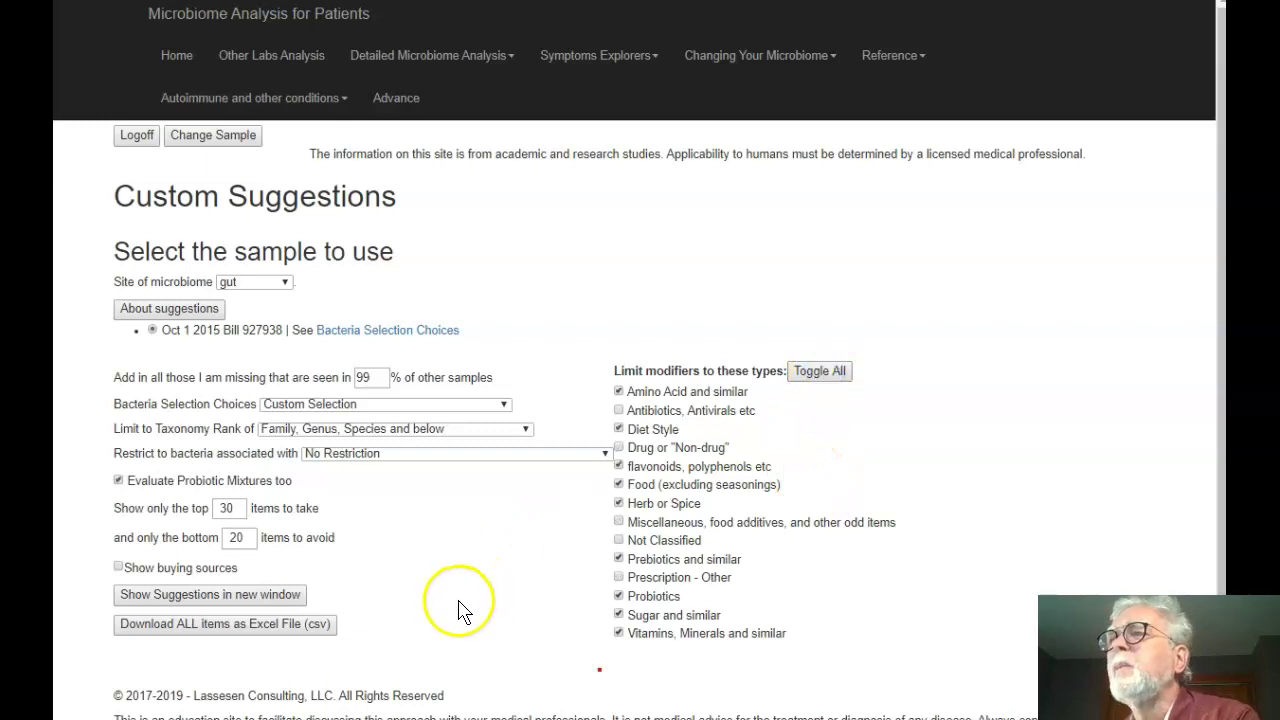
click(118, 567)
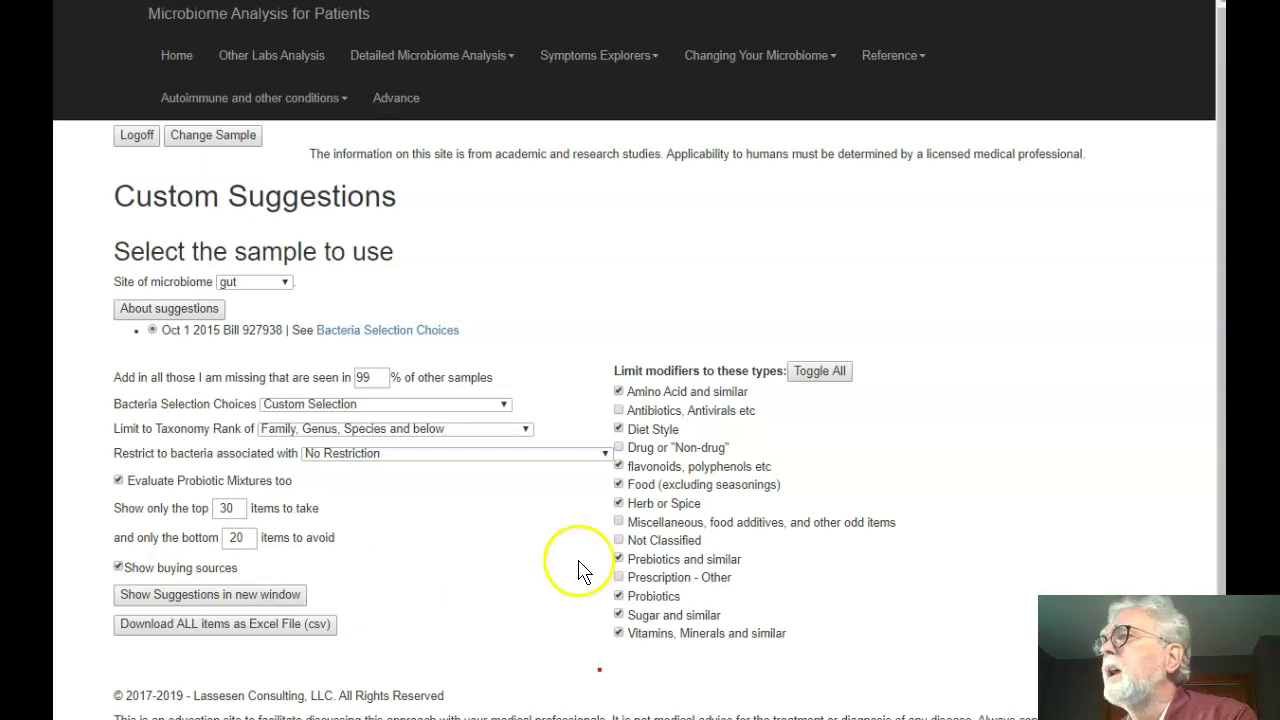
click(618, 428)
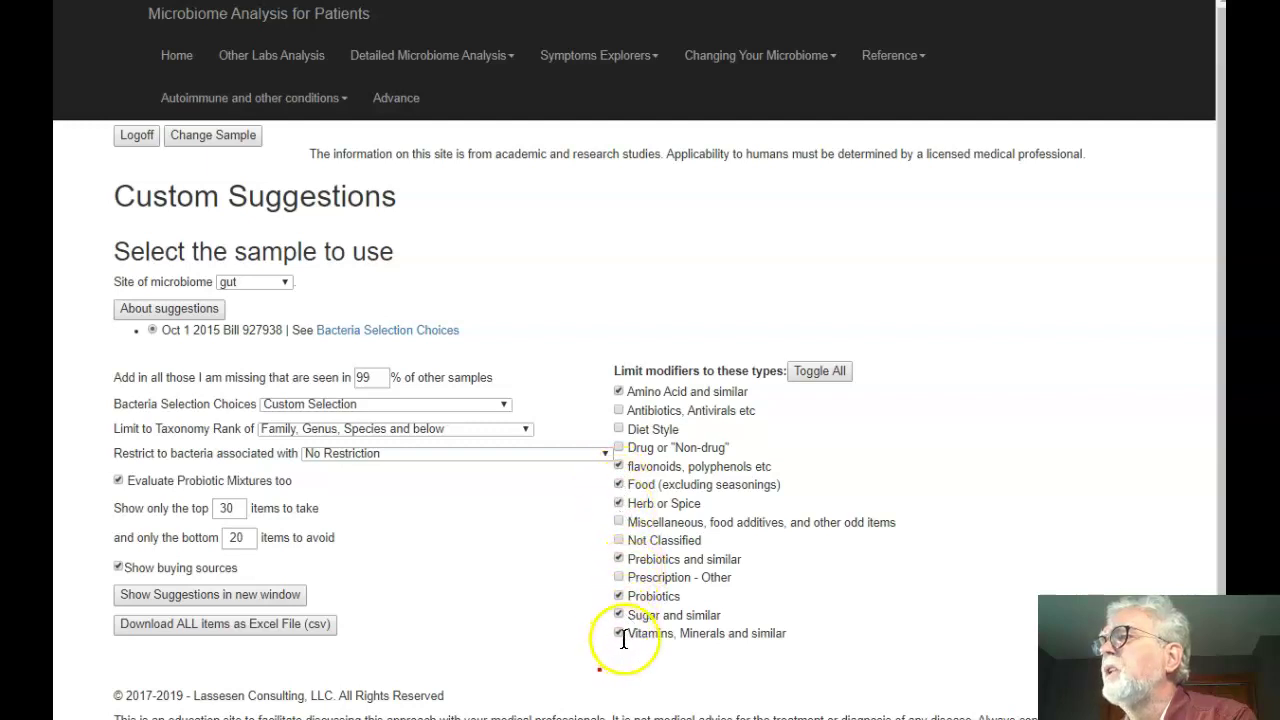
Show the custom suggestions in a new window and look through the items to take with their buying sources.
click(229, 603)
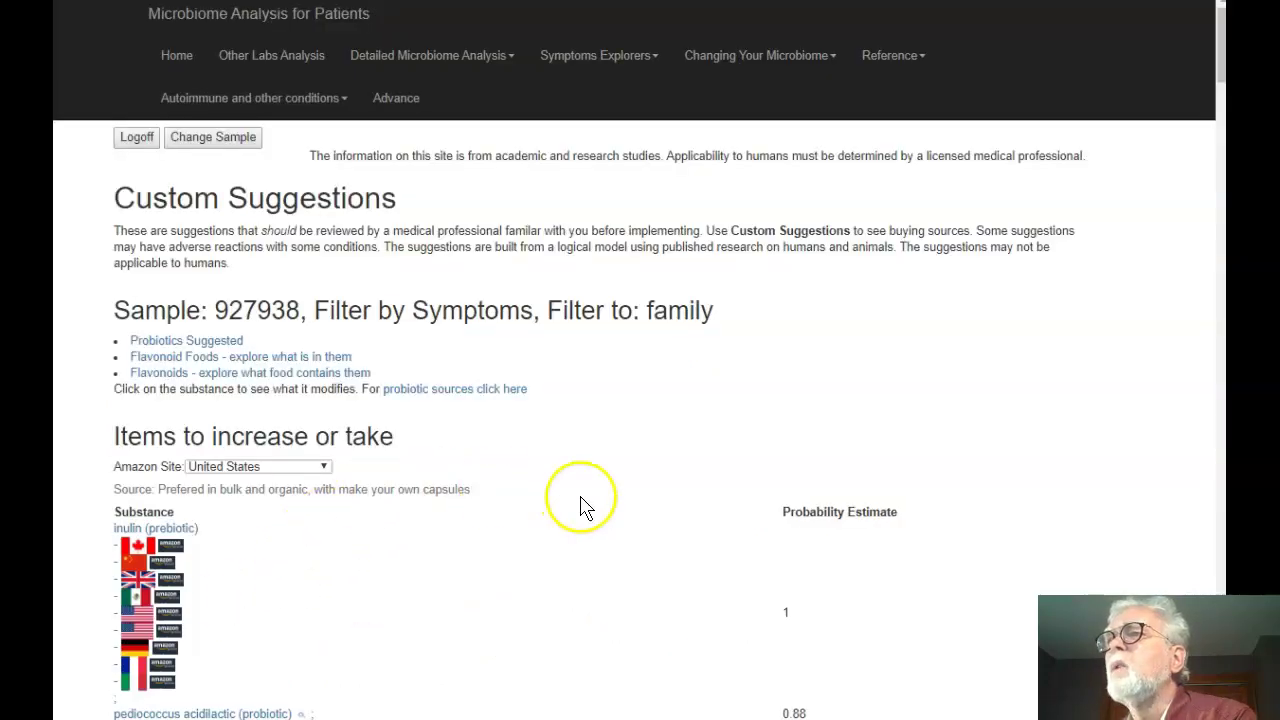
scroll(580, 508, down, 4)
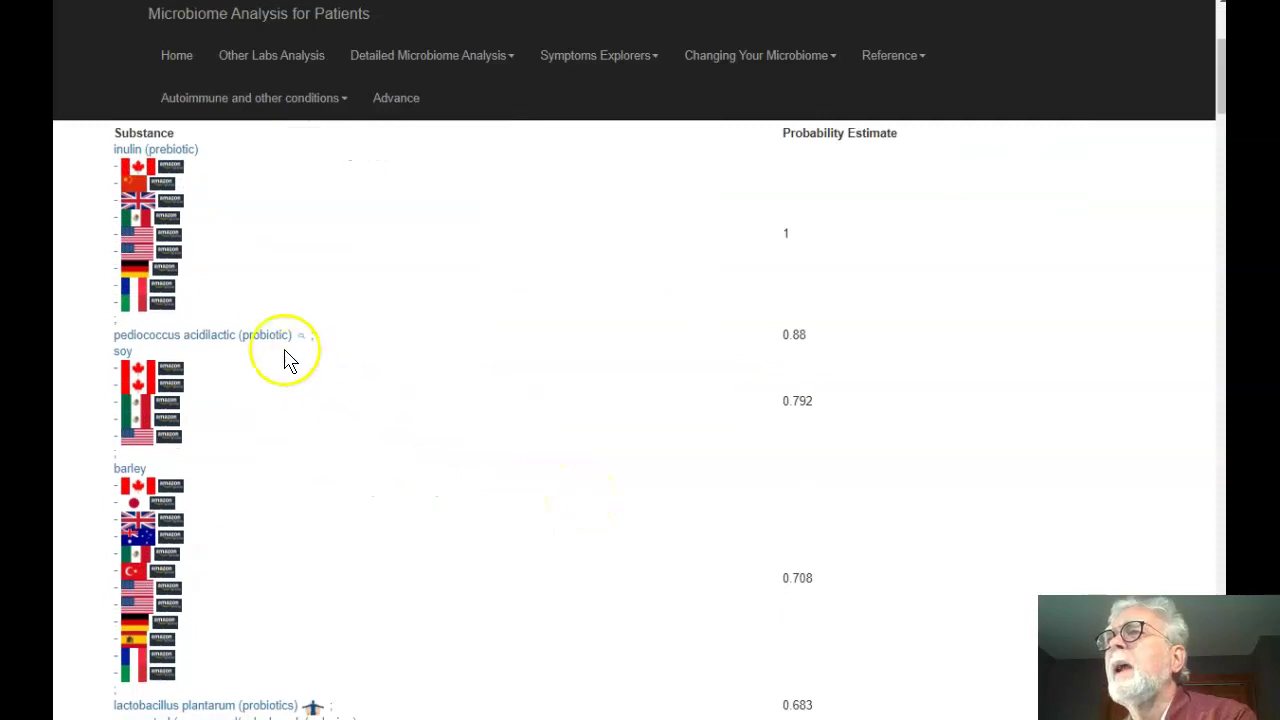
scroll(317, 212, up, 3)
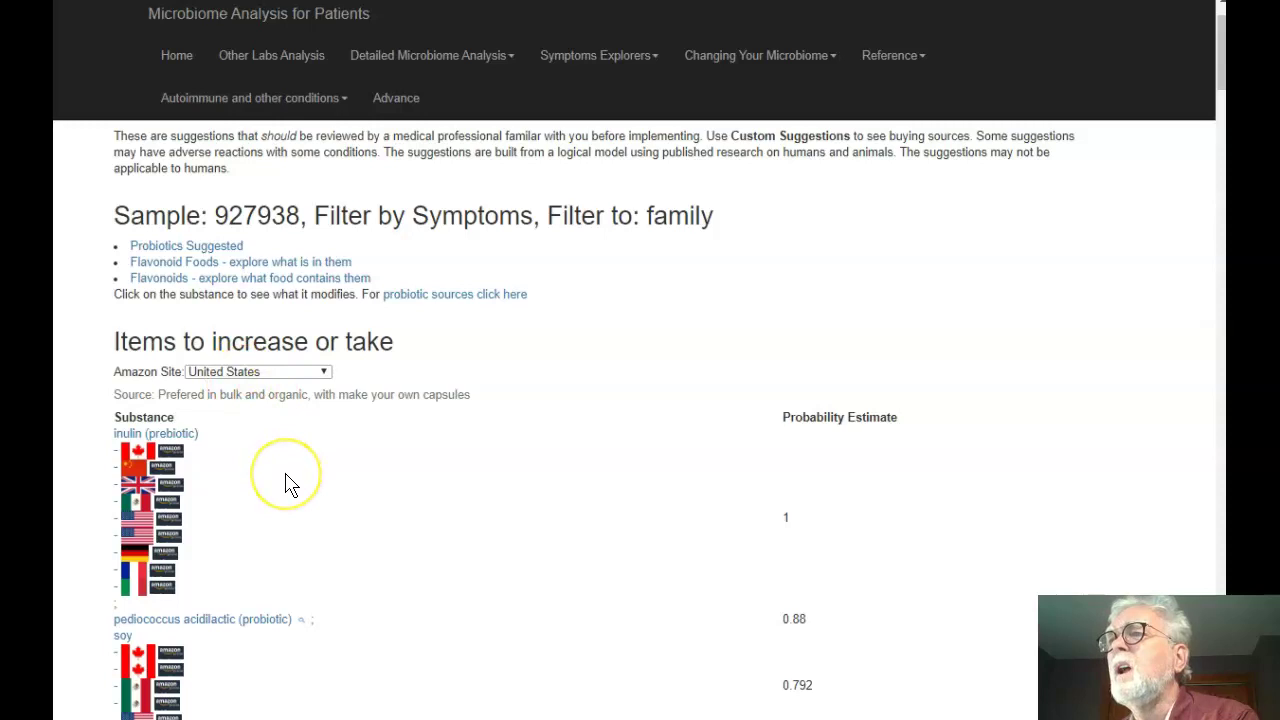
scroll(285, 472, down, 2)
scroll(288, 481, down, 1)
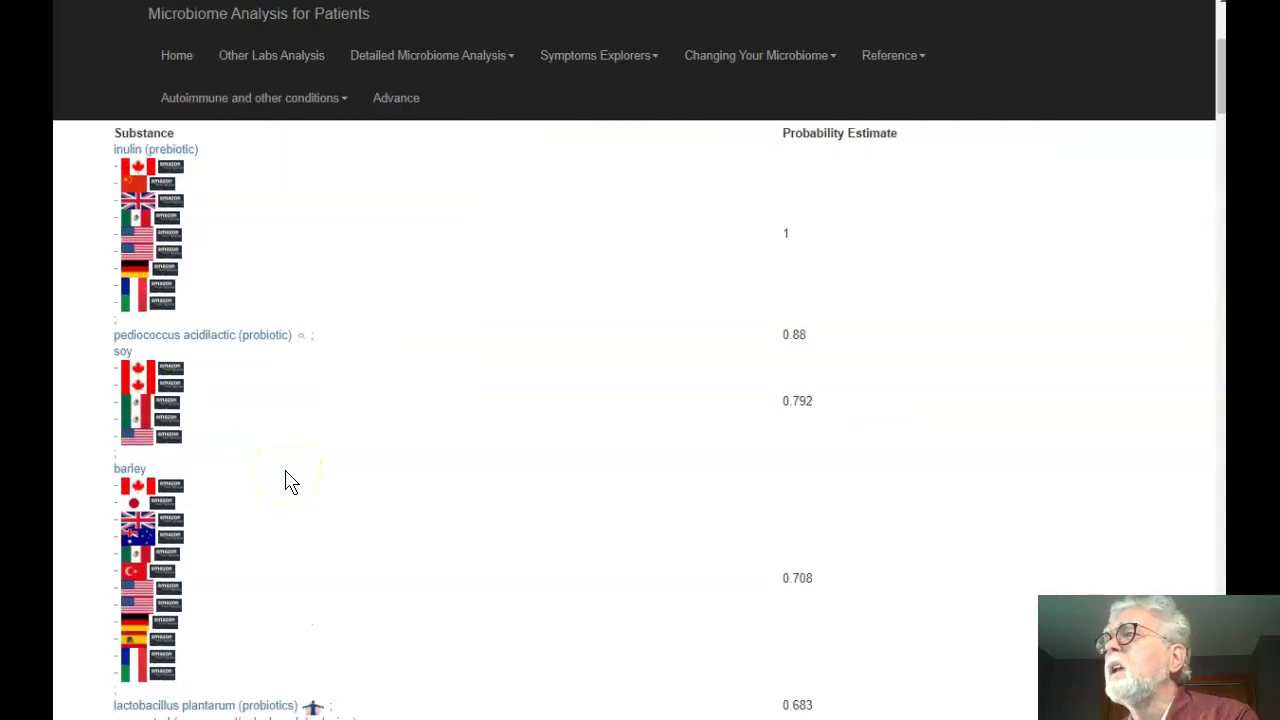
scroll(288, 481, down, 2)
scroll(288, 481, up, 1)
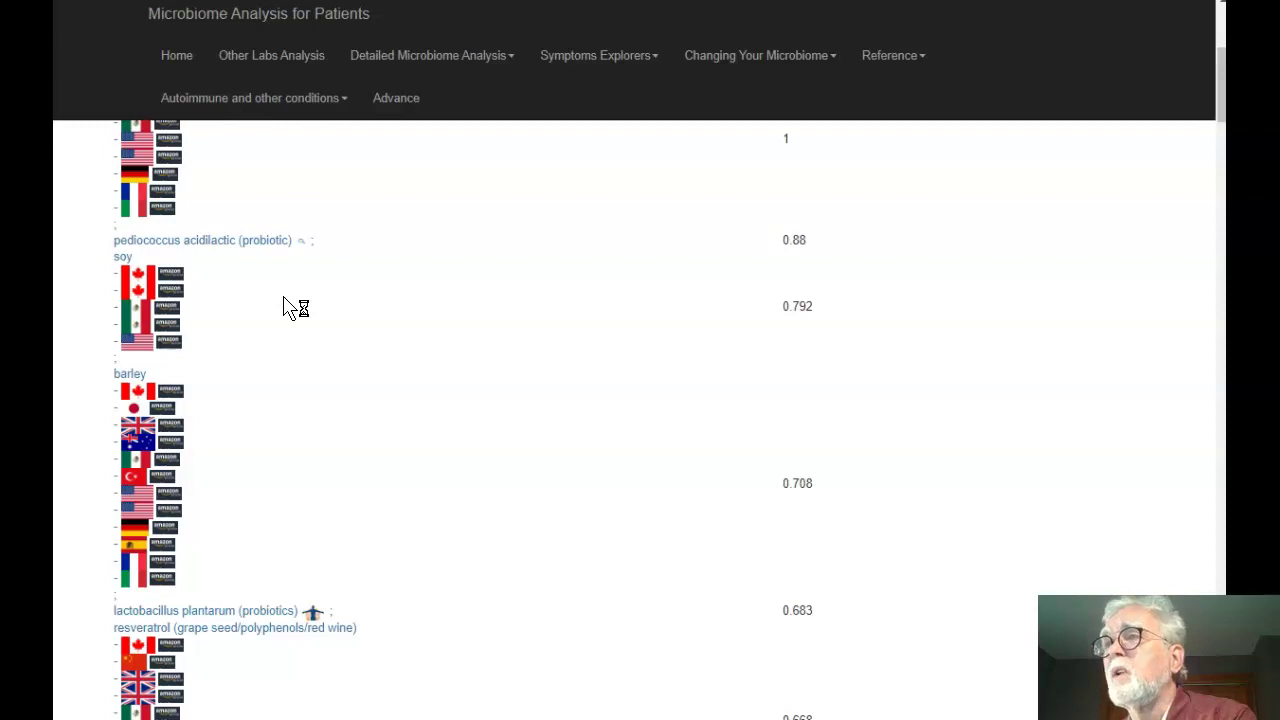
scroll(285, 307, down, 2)
click(404, 400)
scroll(410, 425, down, 1)
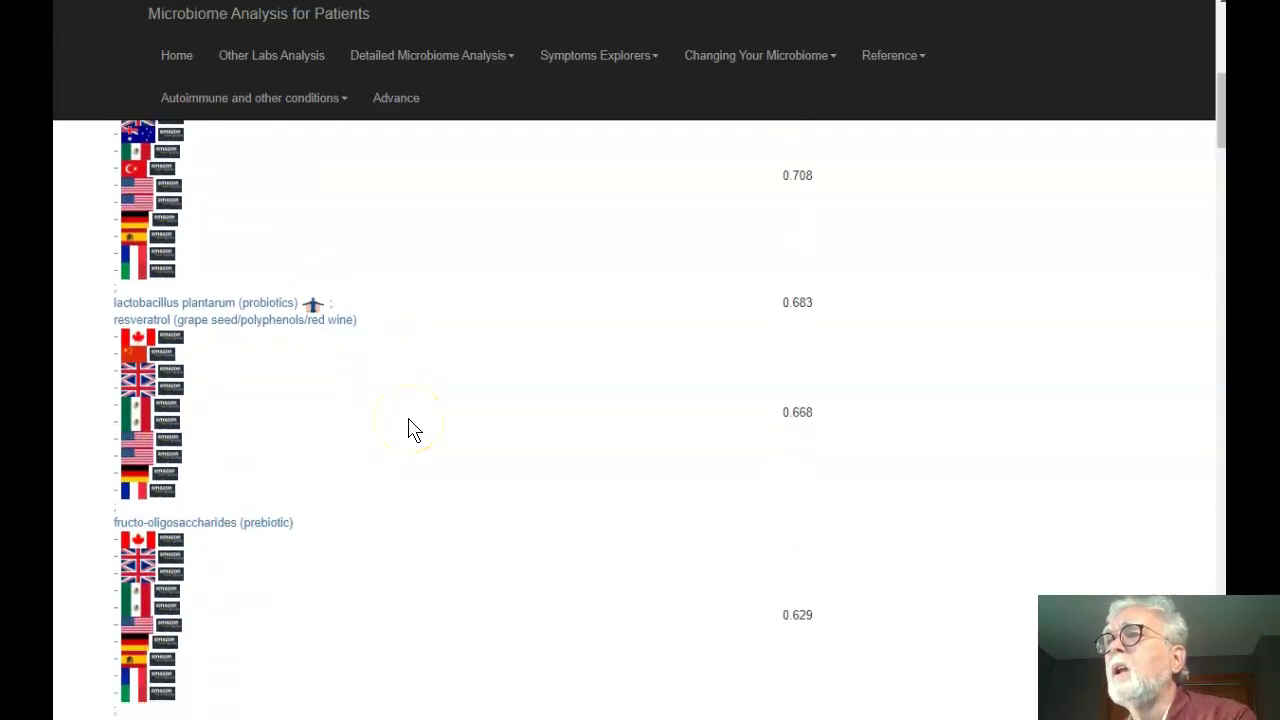
scroll(410, 428, down, 1)
Open the seller's page for lactobacillus plantarum (probiotics) and examine the L. Plantarum Powder's price and enlarged bottle picture.
mouse_move(315, 240)
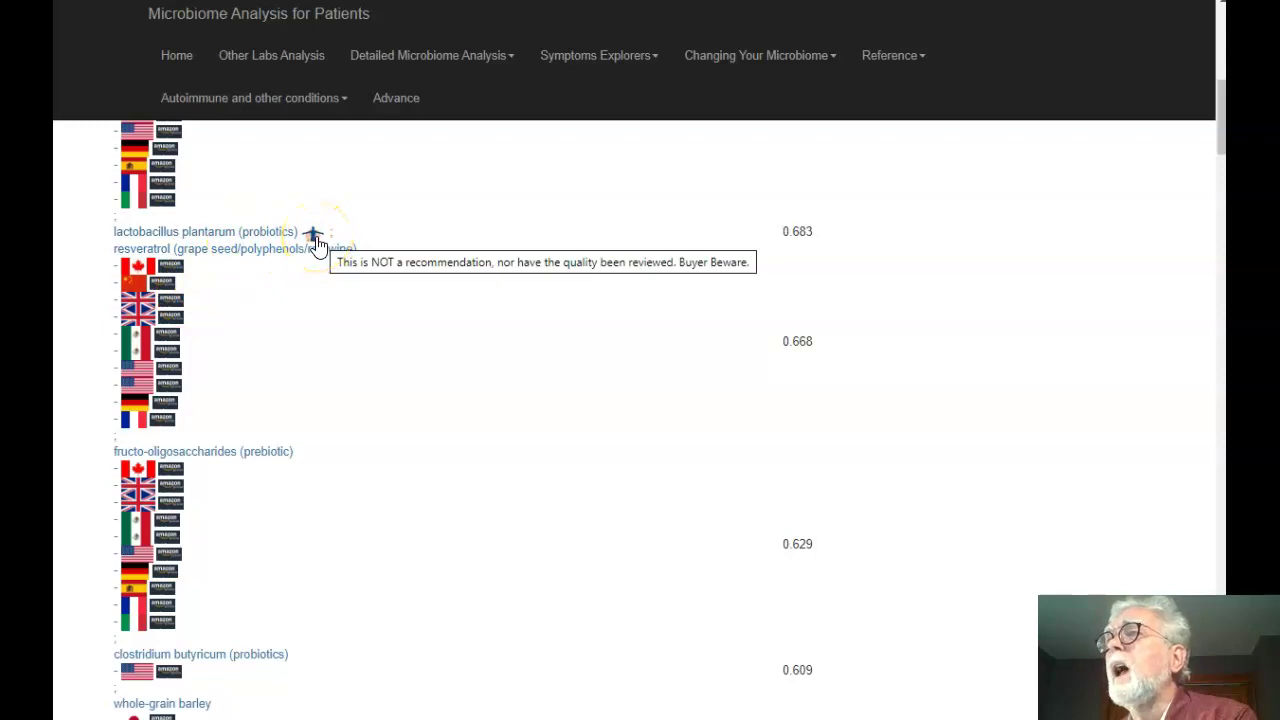
click(315, 240)
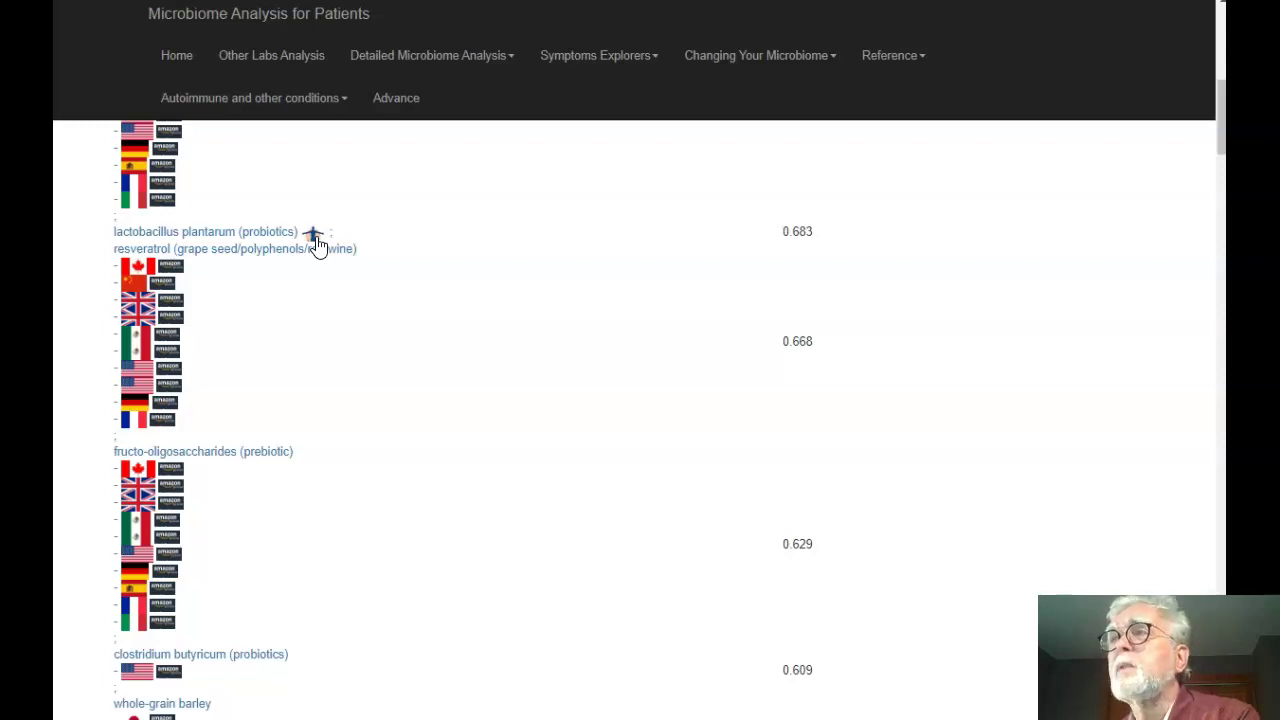
click(314, 233)
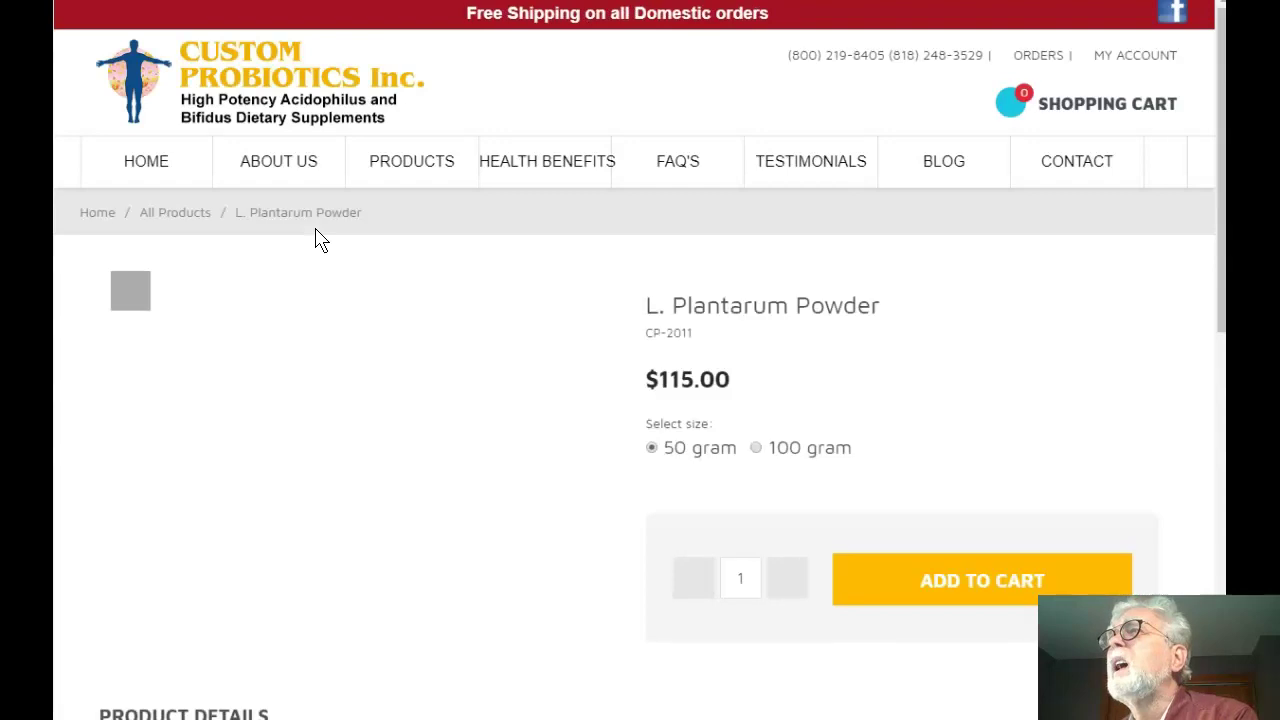
click(459, 371)
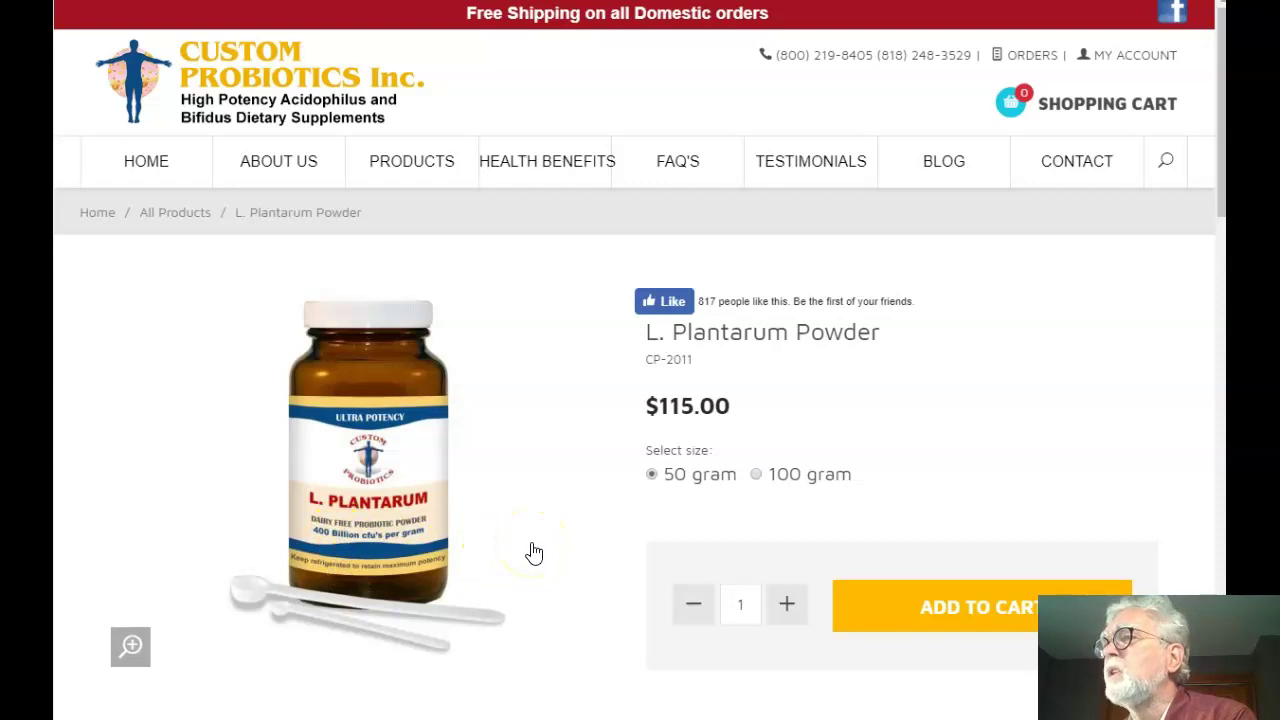
scroll(534, 553, down, 1)
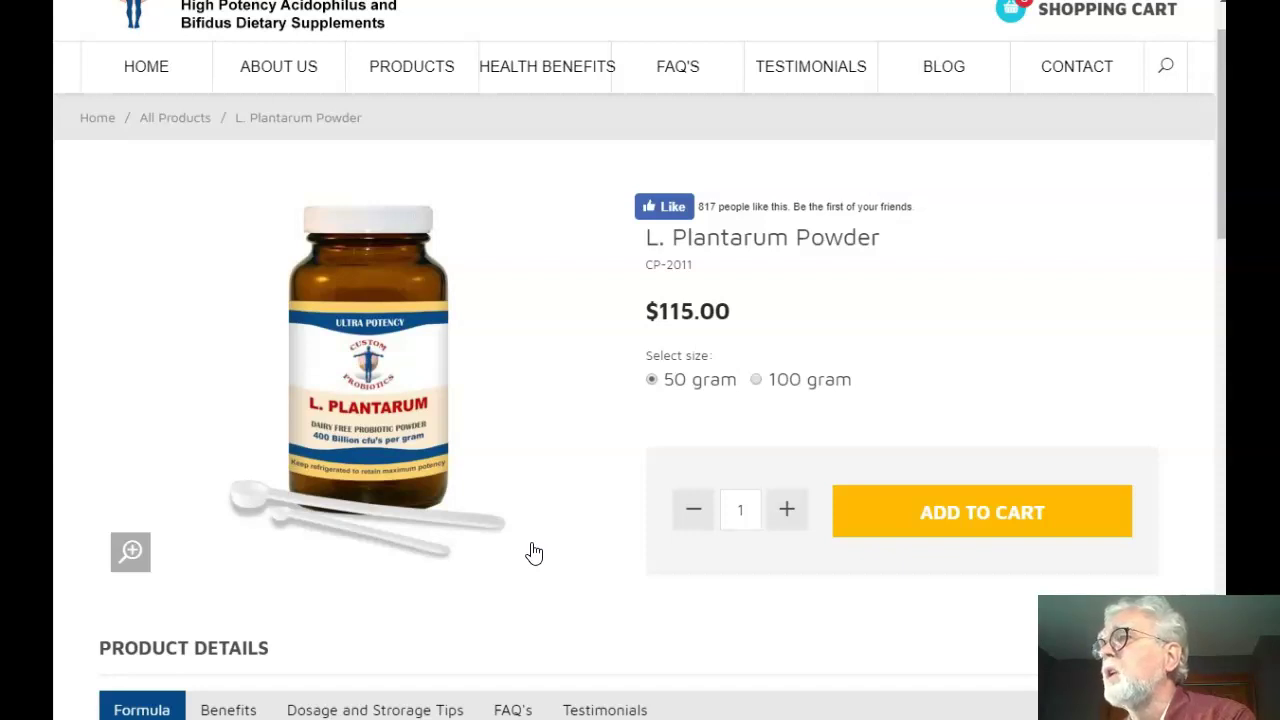
scroll(534, 553, up, 1)
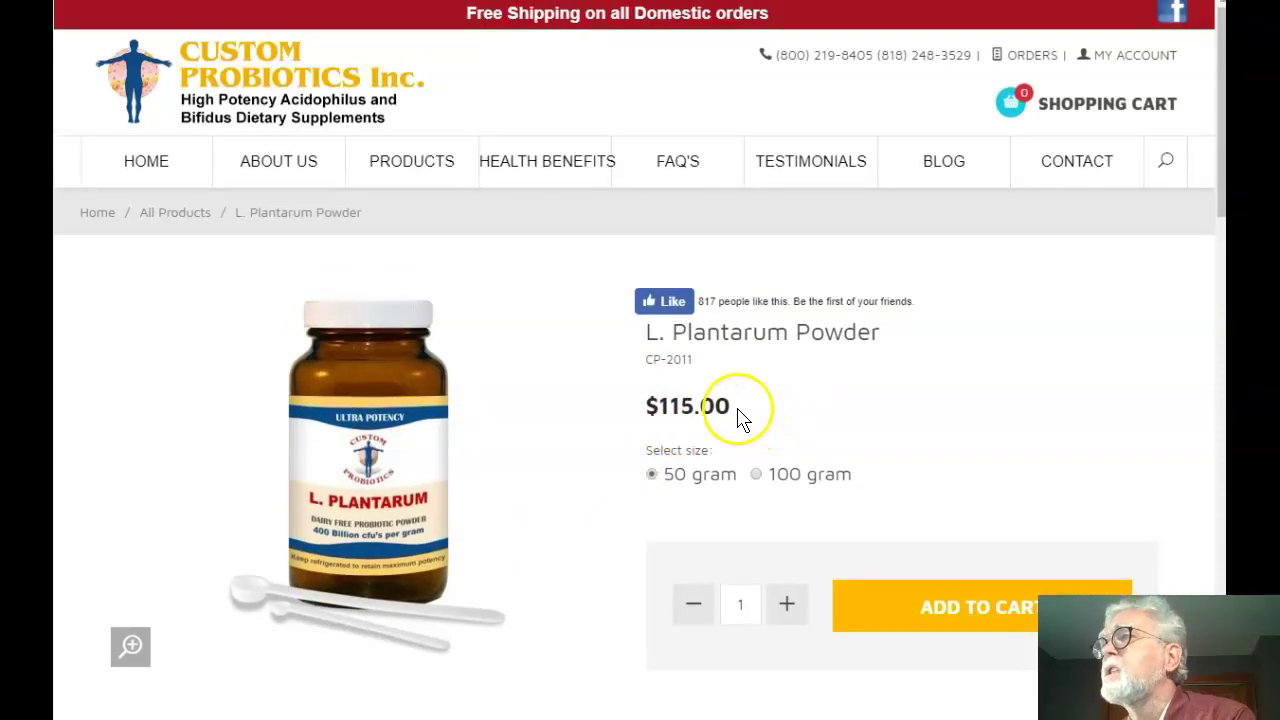
drag(737, 418, 605, 413)
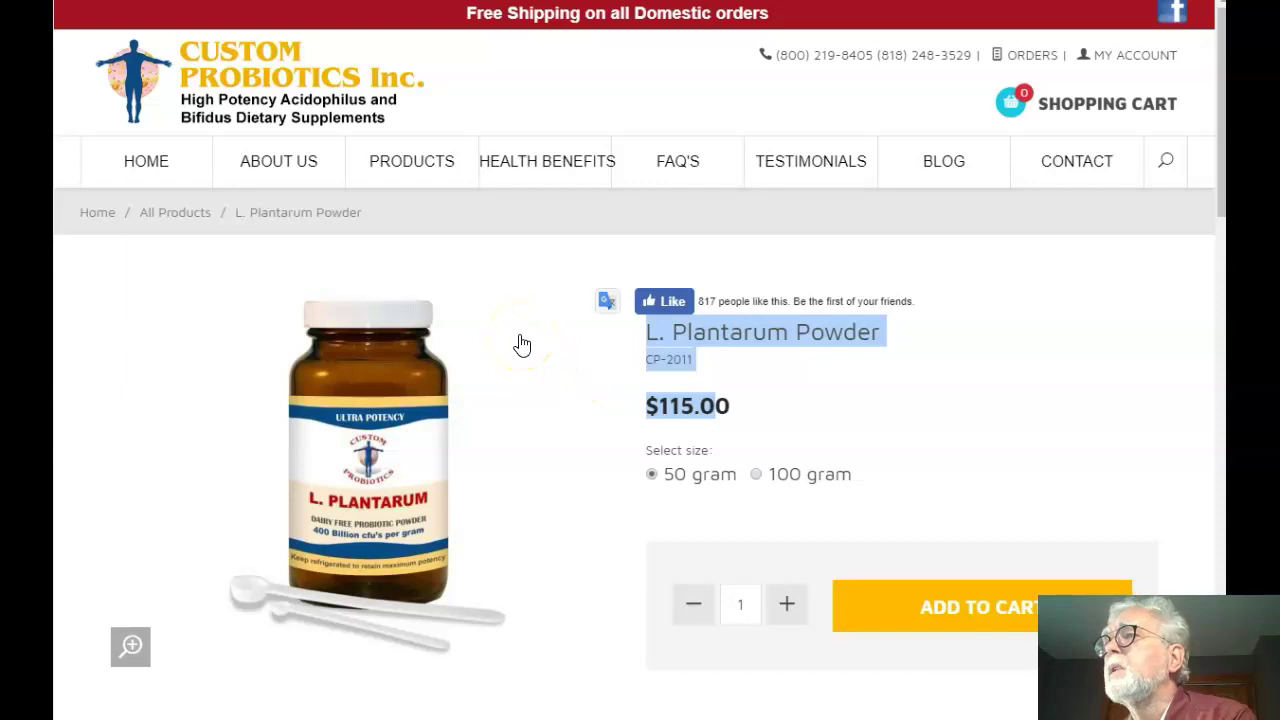
click(537, 480)
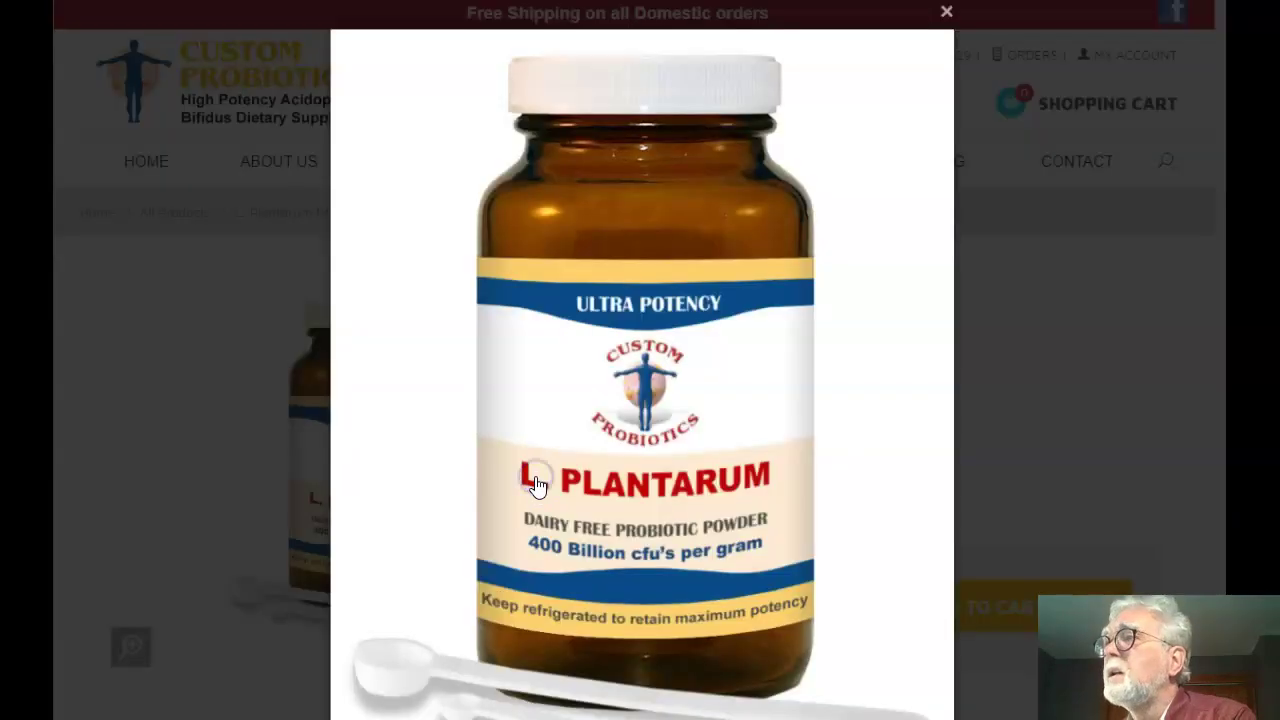
click(589, 452)
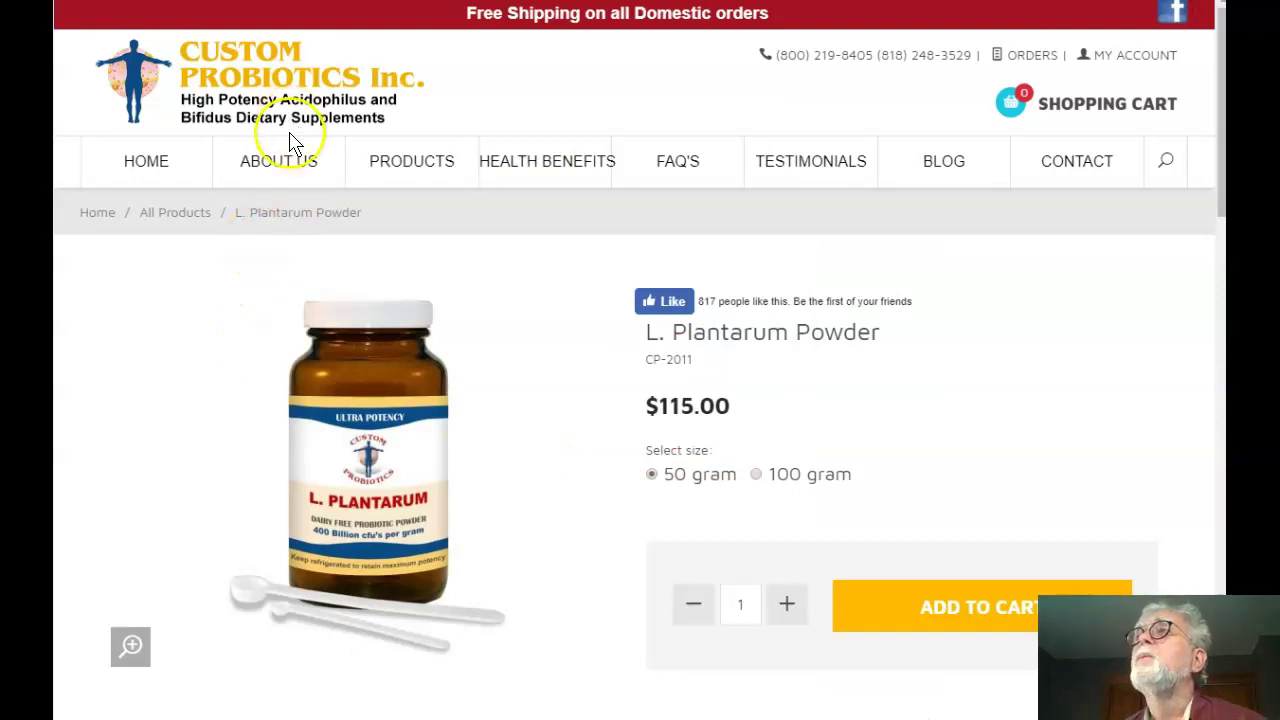
Return to the suggestions and view the seller's page for lactobacillus rhamnosus gg (probiotics), dismissing its discount offer.
key(alt+Tab)
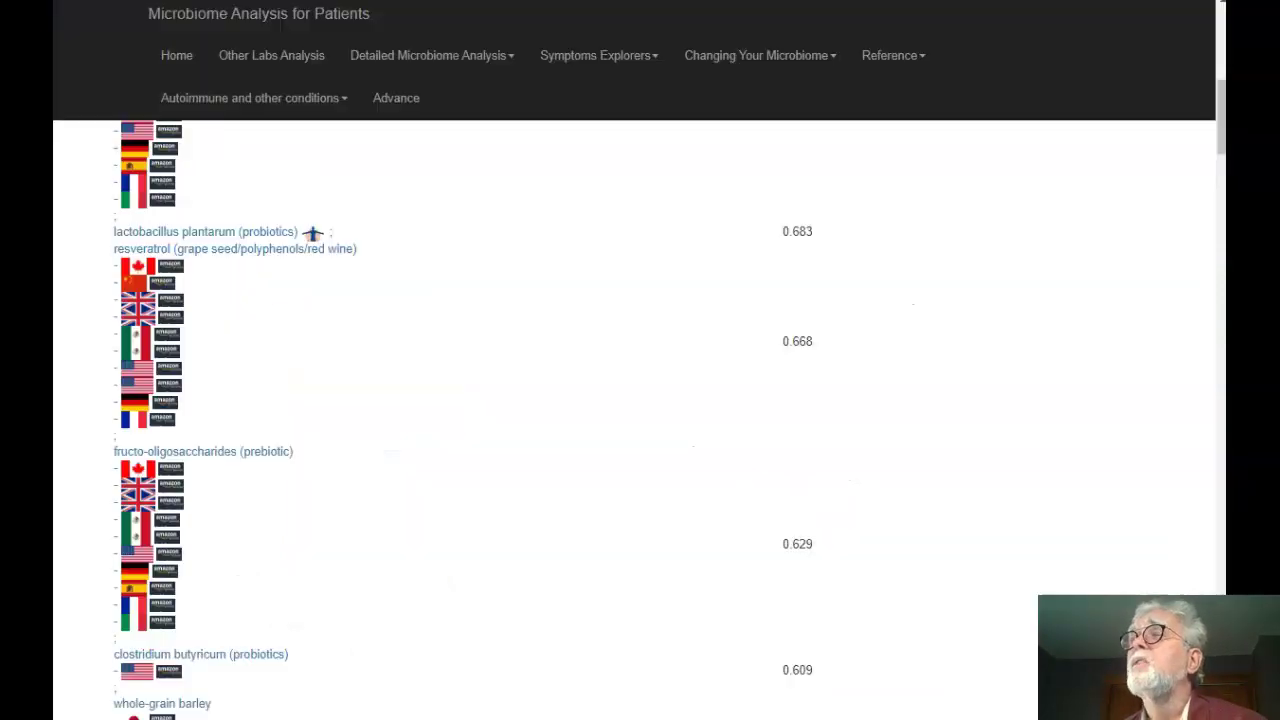
scroll(414, 337, down, 5)
scroll(418, 340, down, 15)
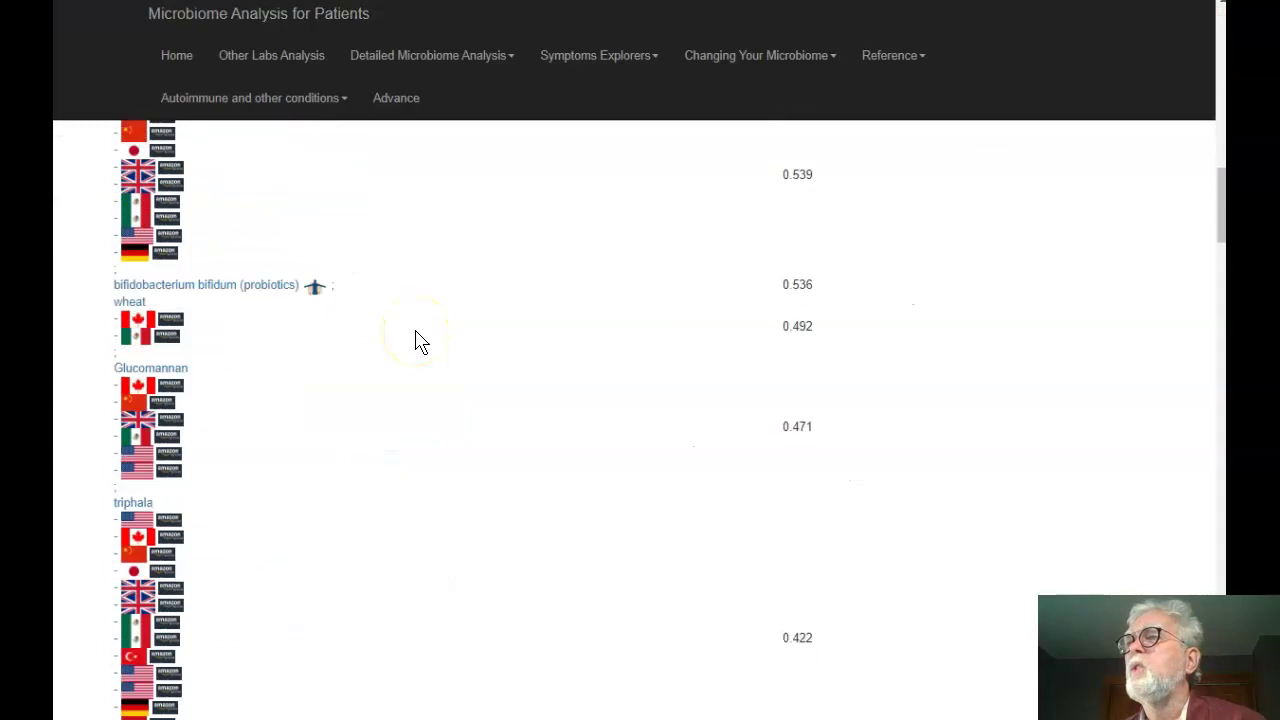
scroll(418, 340, down, 8)
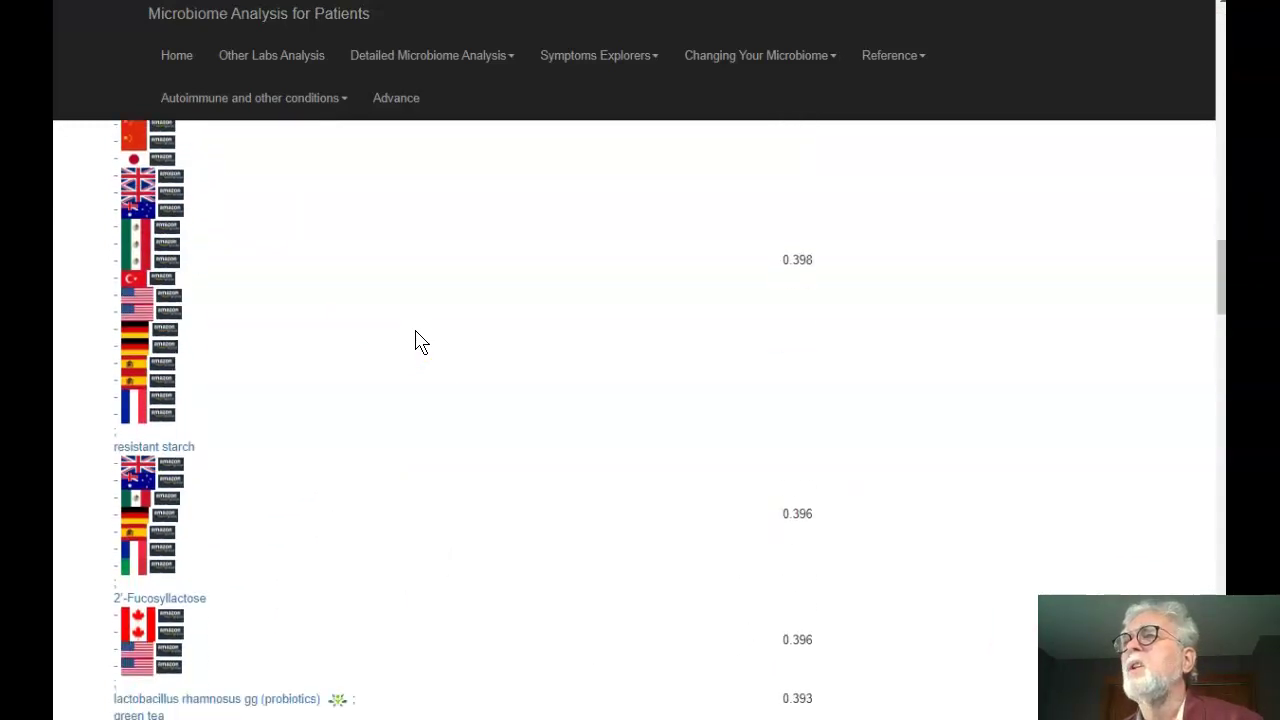
scroll(420, 341, down, 4)
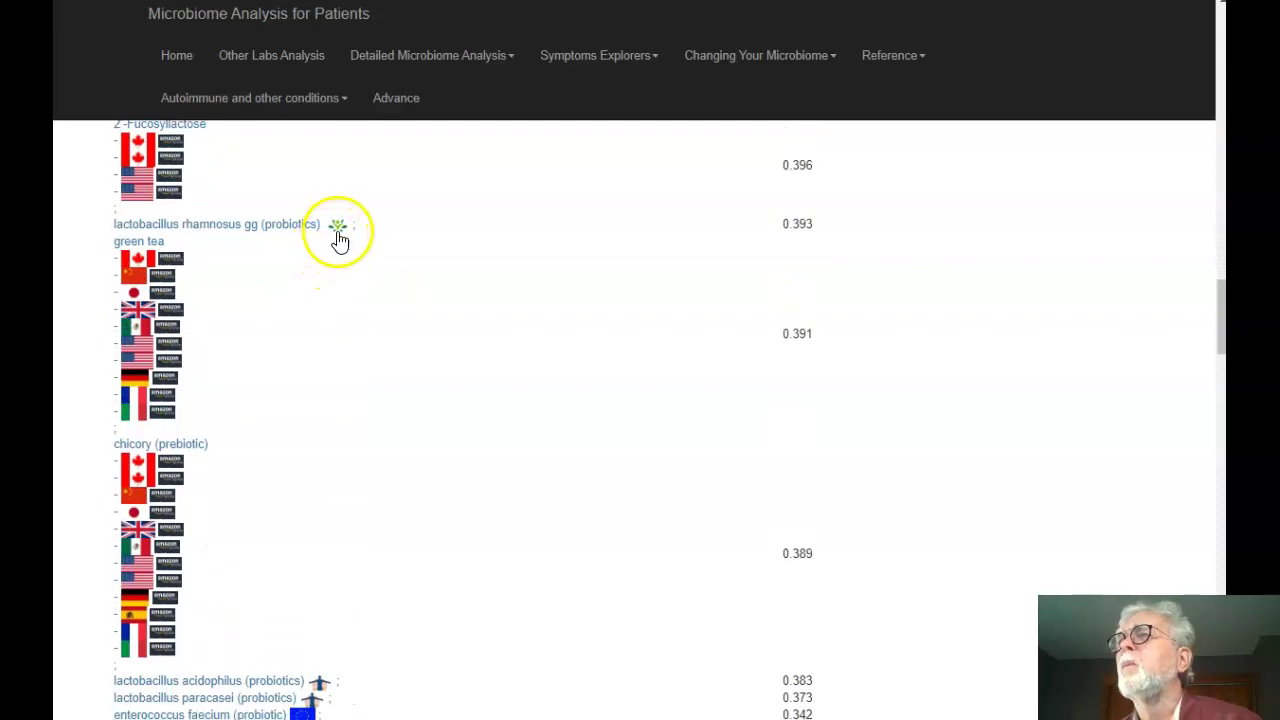
click(340, 235)
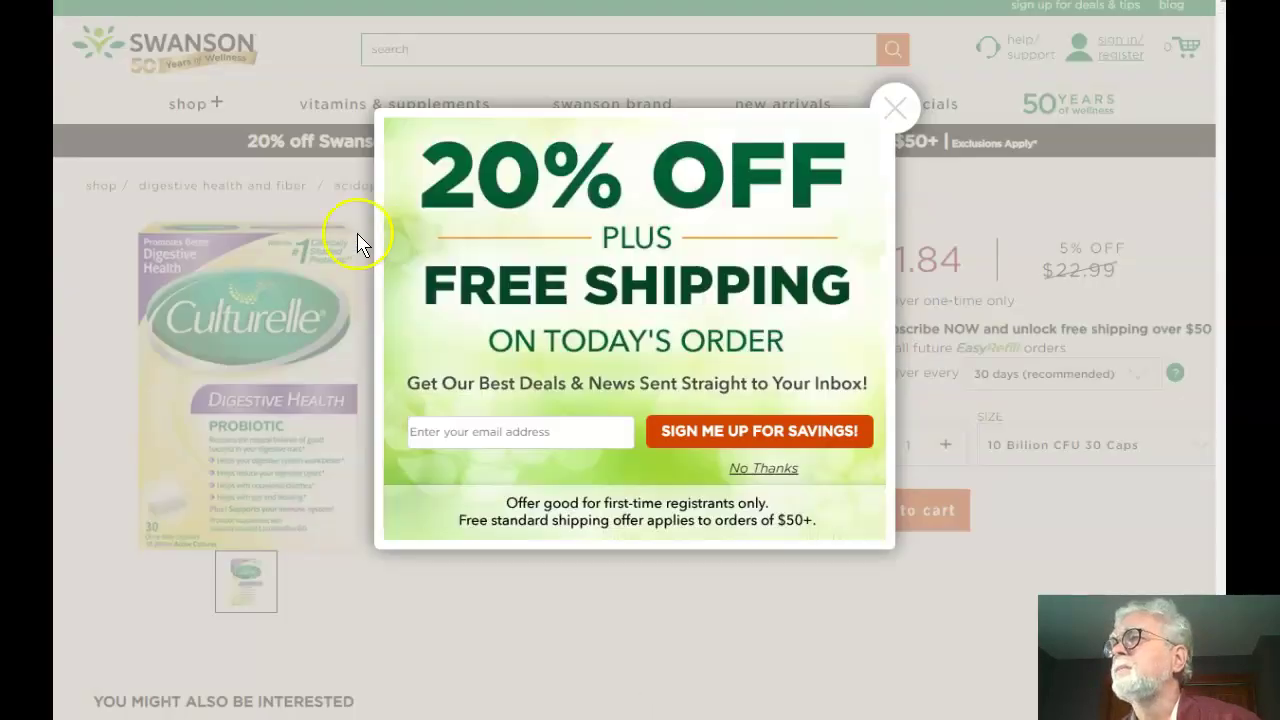
click(887, 113)
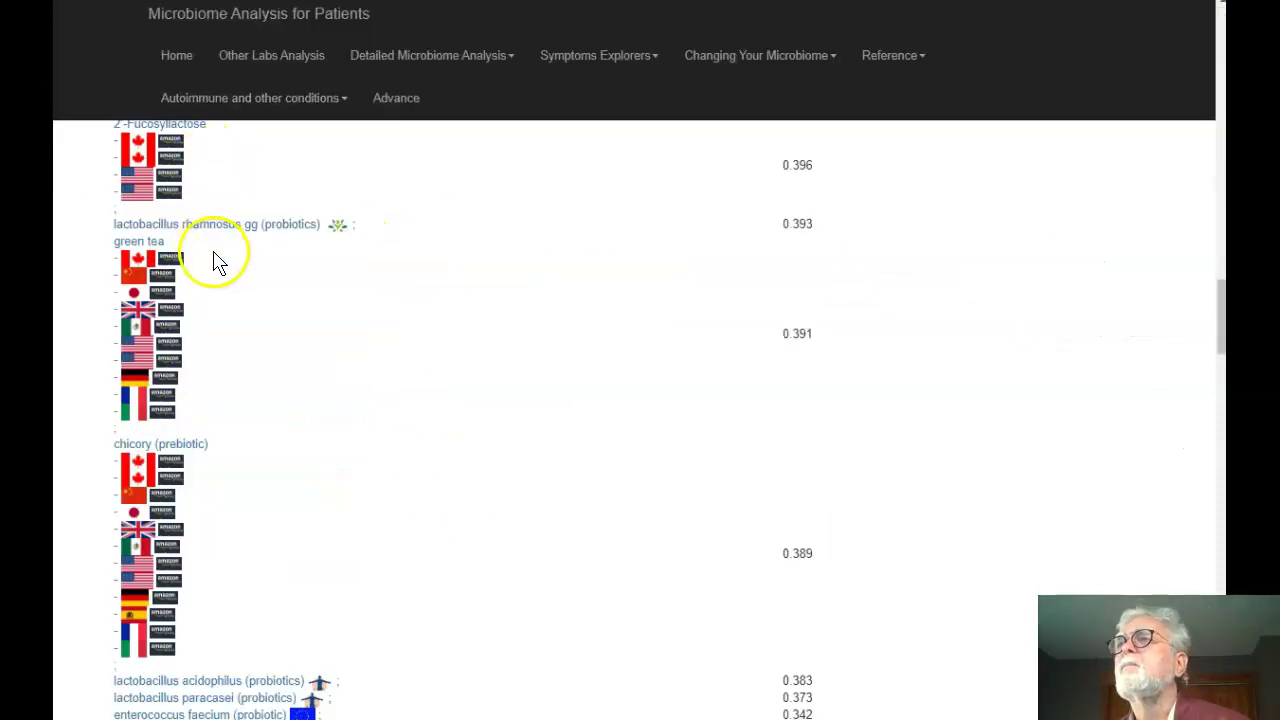
Look through the remaining items to take with their buying sources and the list of items to decrease or stop.
scroll(383, 428, down, 4)
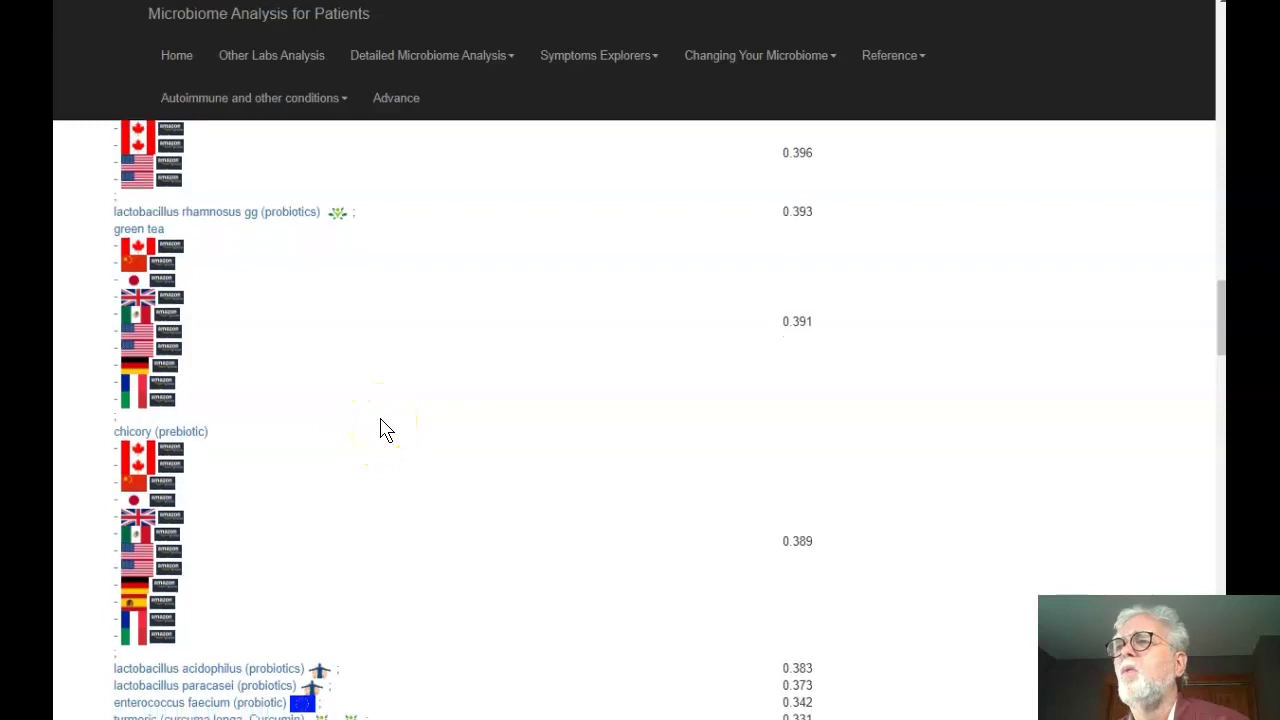
scroll(383, 428, down, 2)
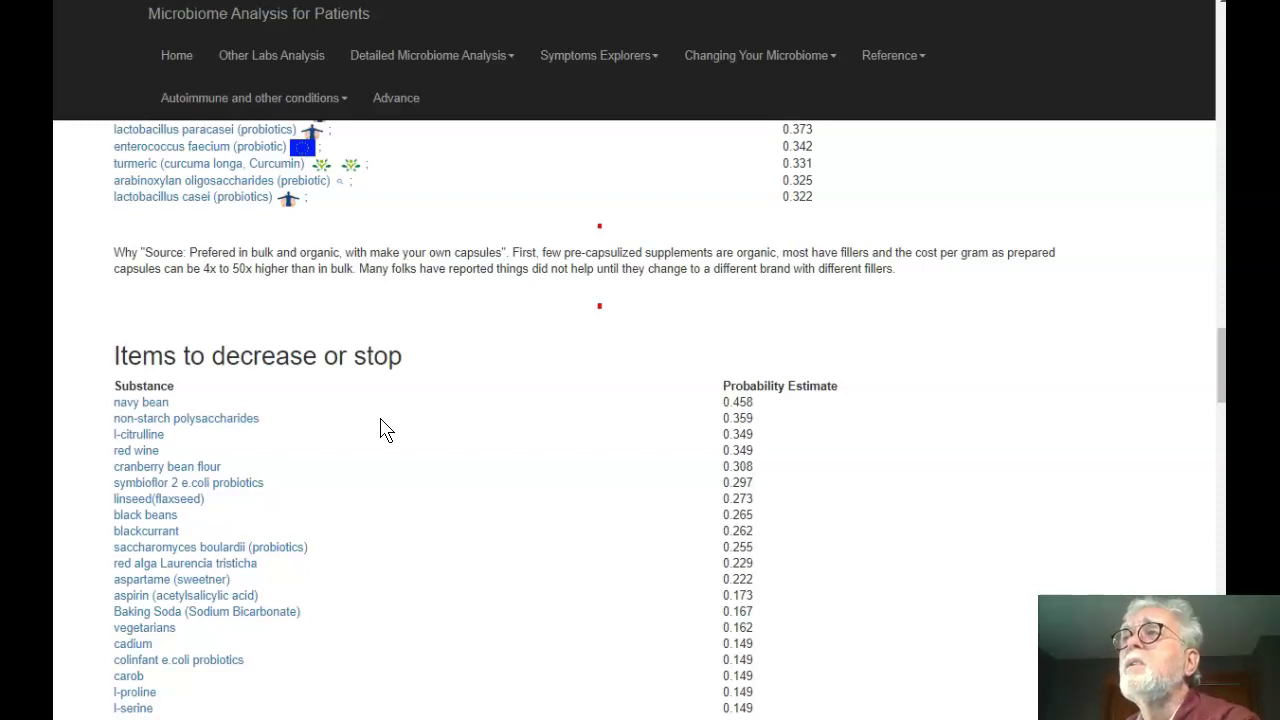
scroll(383, 428, up, 3)
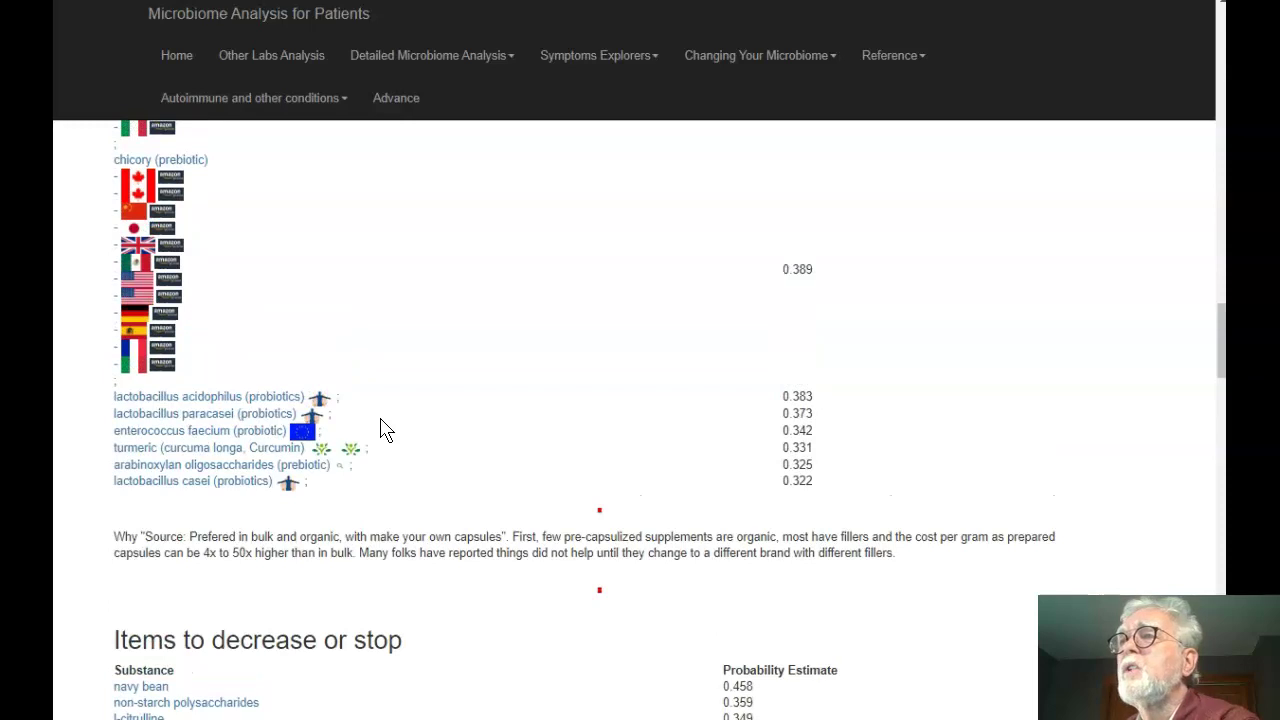
scroll(383, 428, down, 1)
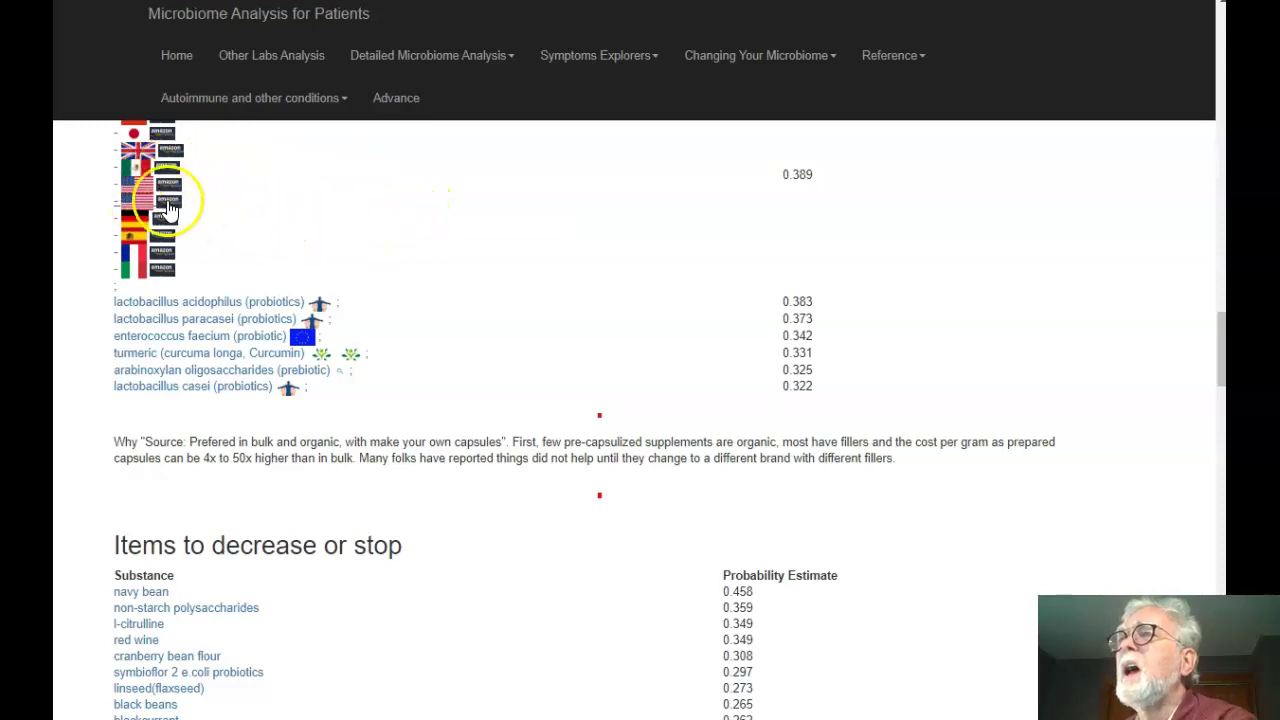
mouse_move(170, 192)
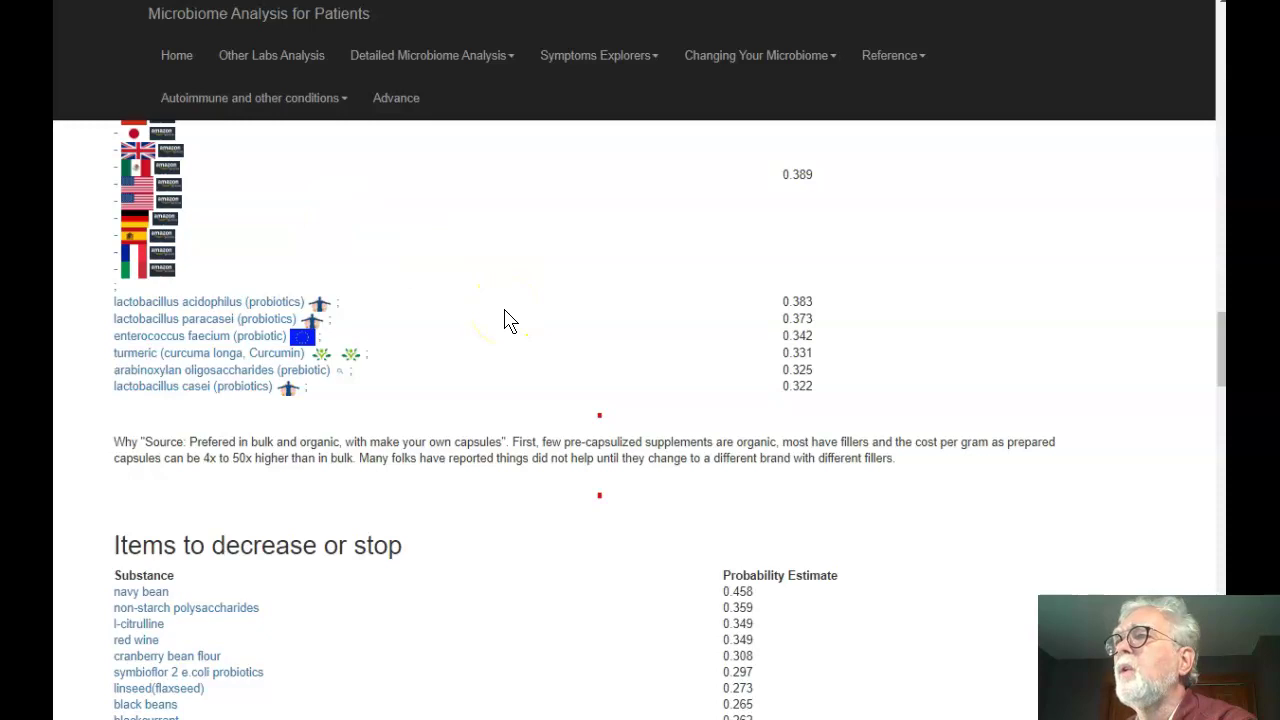
scroll(505, 320, down, 6)
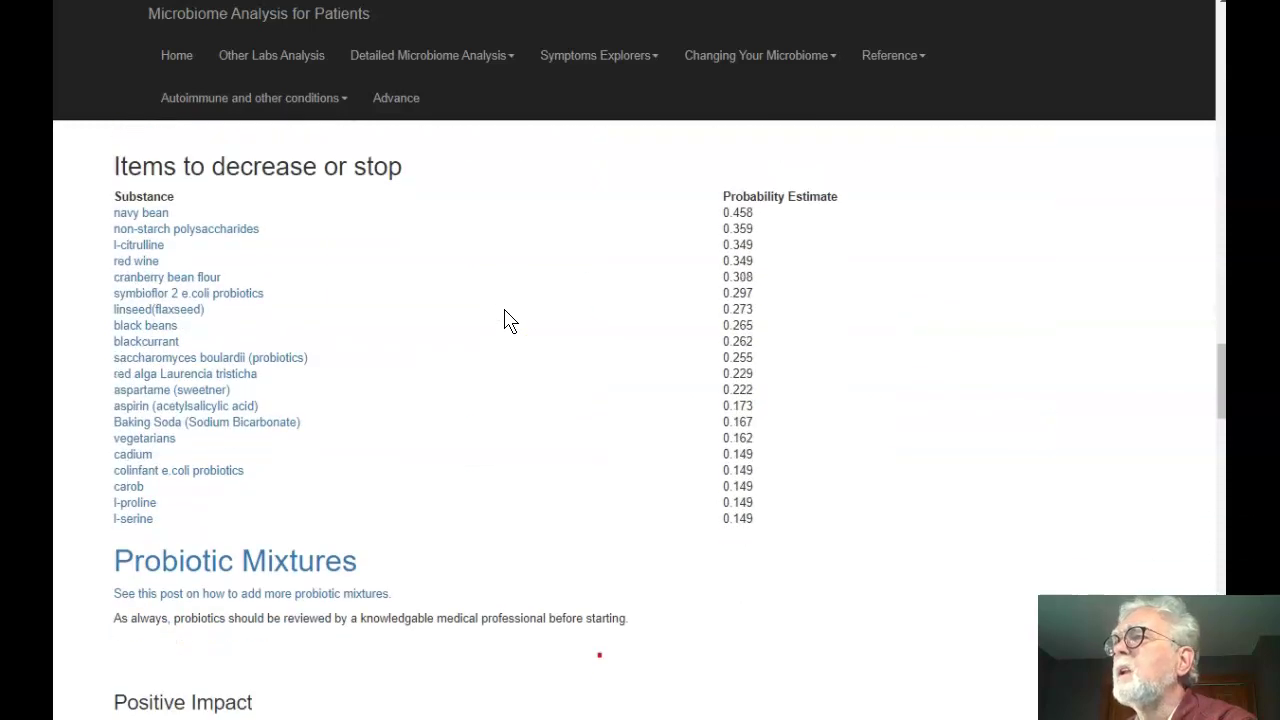
scroll(505, 320, up, 10)
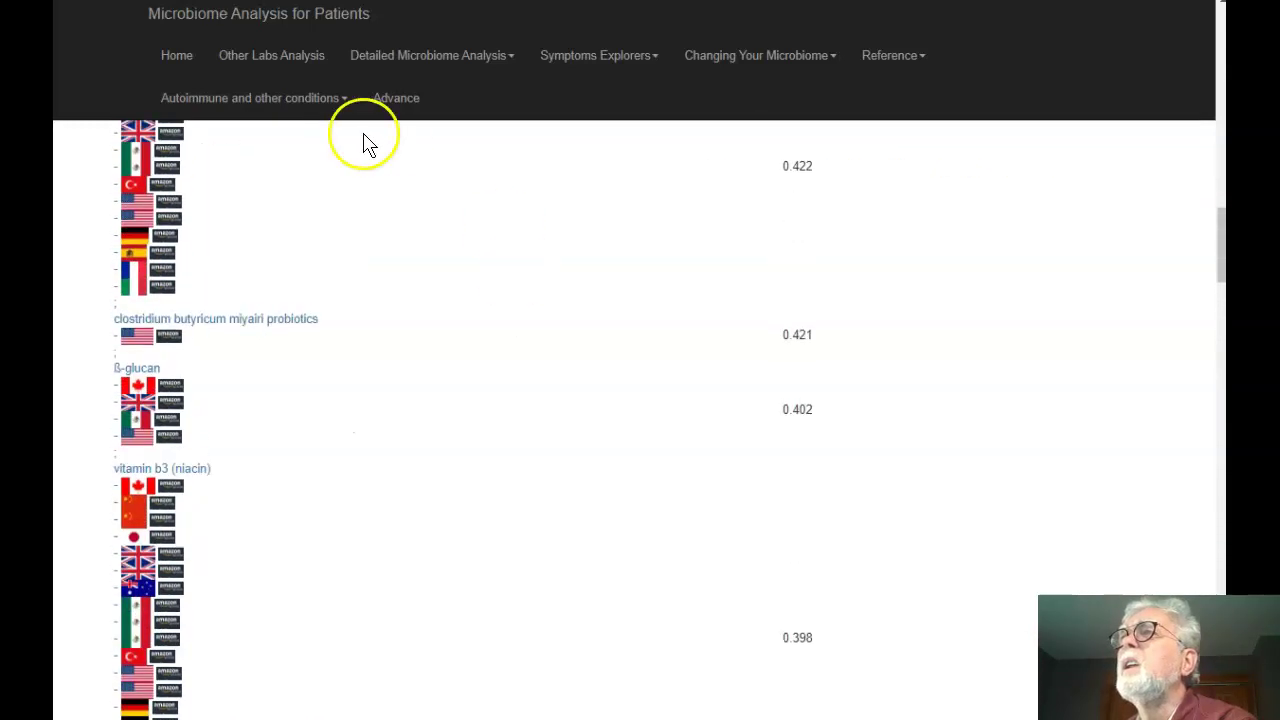
Close the suggestions and view the conditions available for restricting the bacteria on the Custom Suggestions form.
key(ctrl+w)
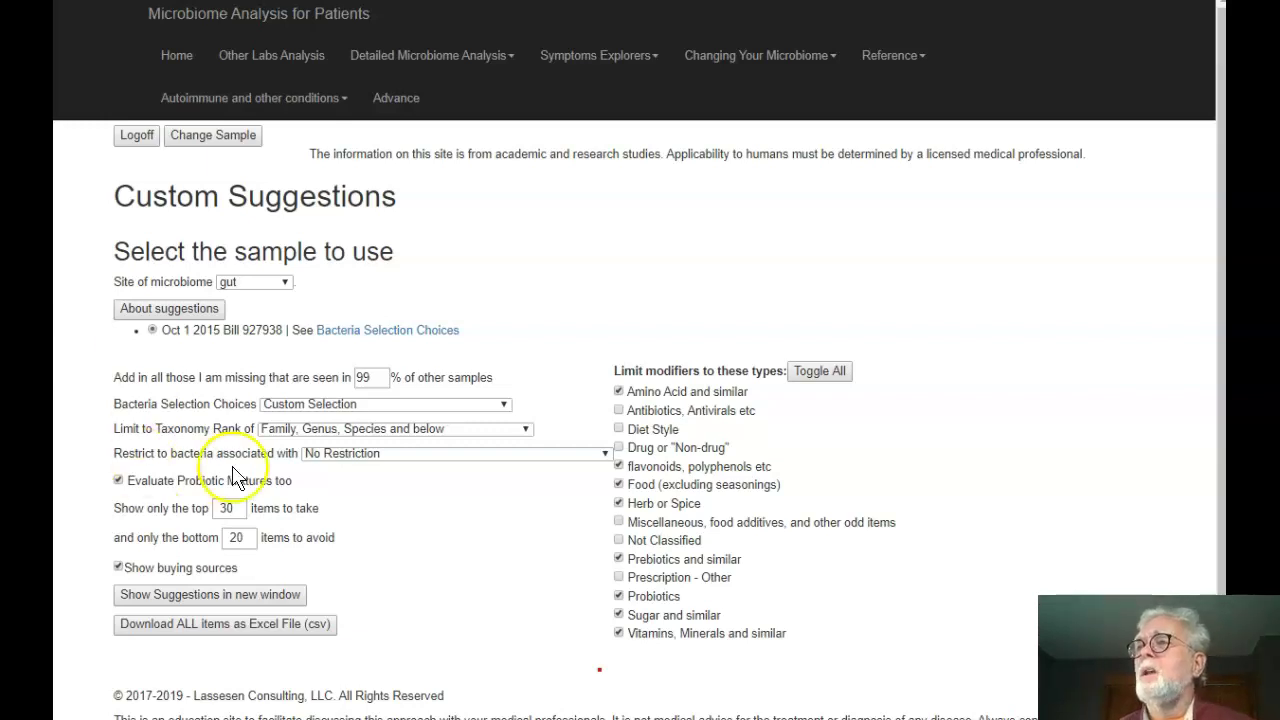
click(377, 456)
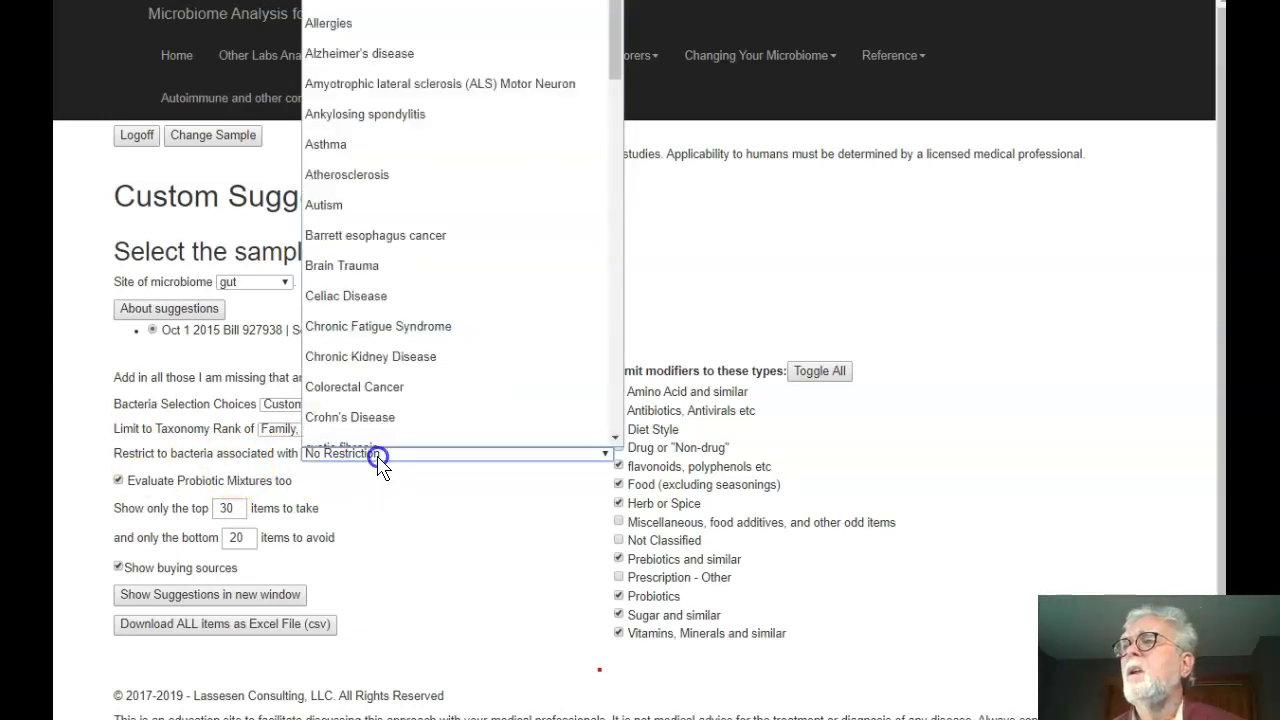
click(423, 527)
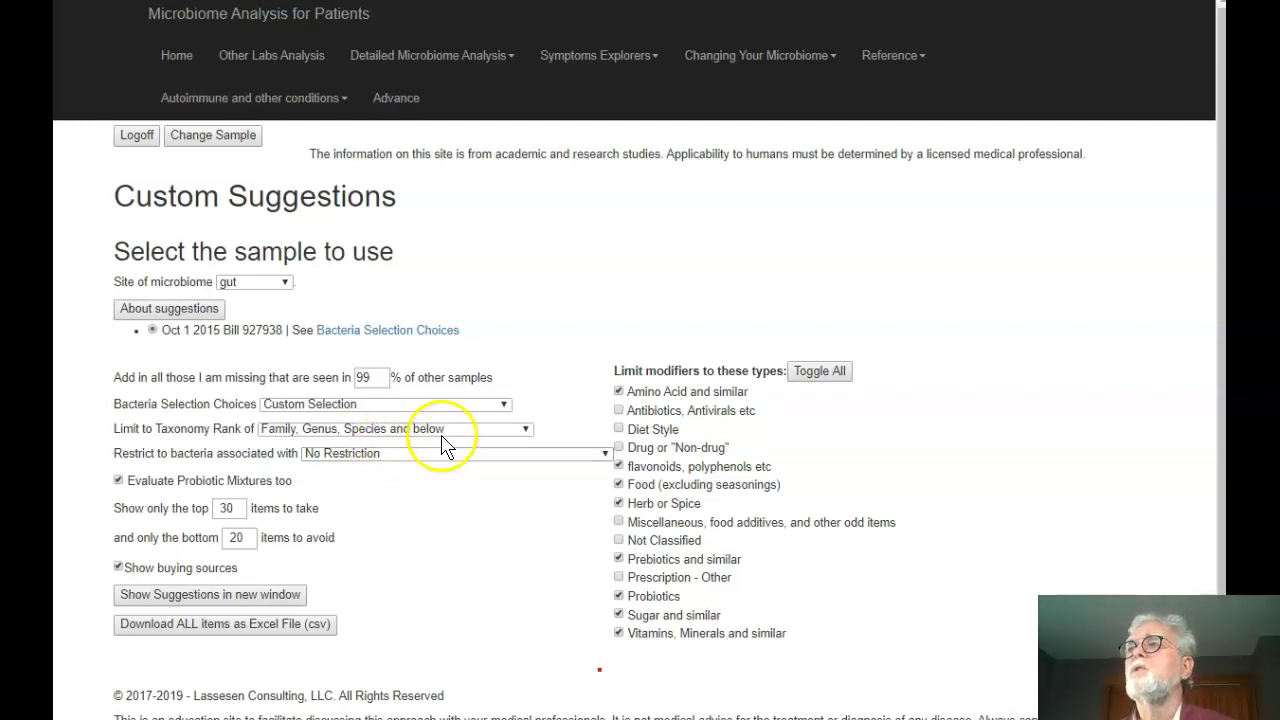
Go to the available samples, open the gut sample's Condition Templates and look through the listed conditions.
click(207, 140)
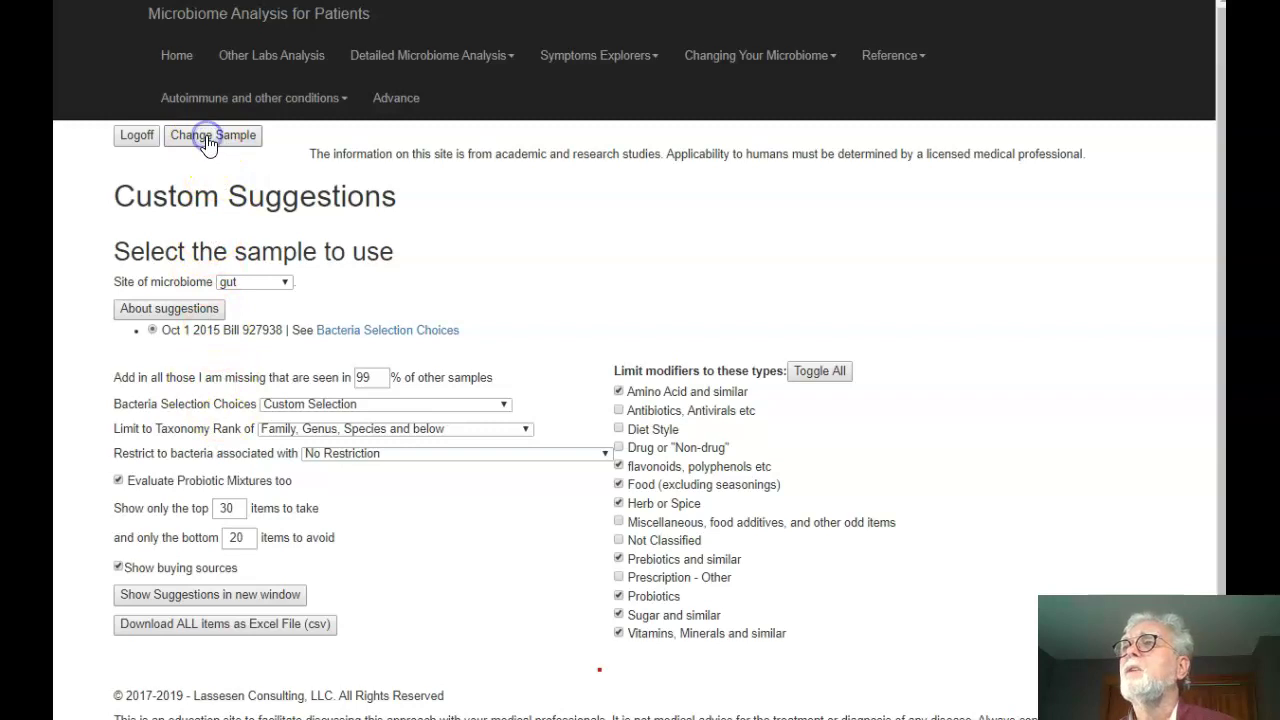
click(485, 360)
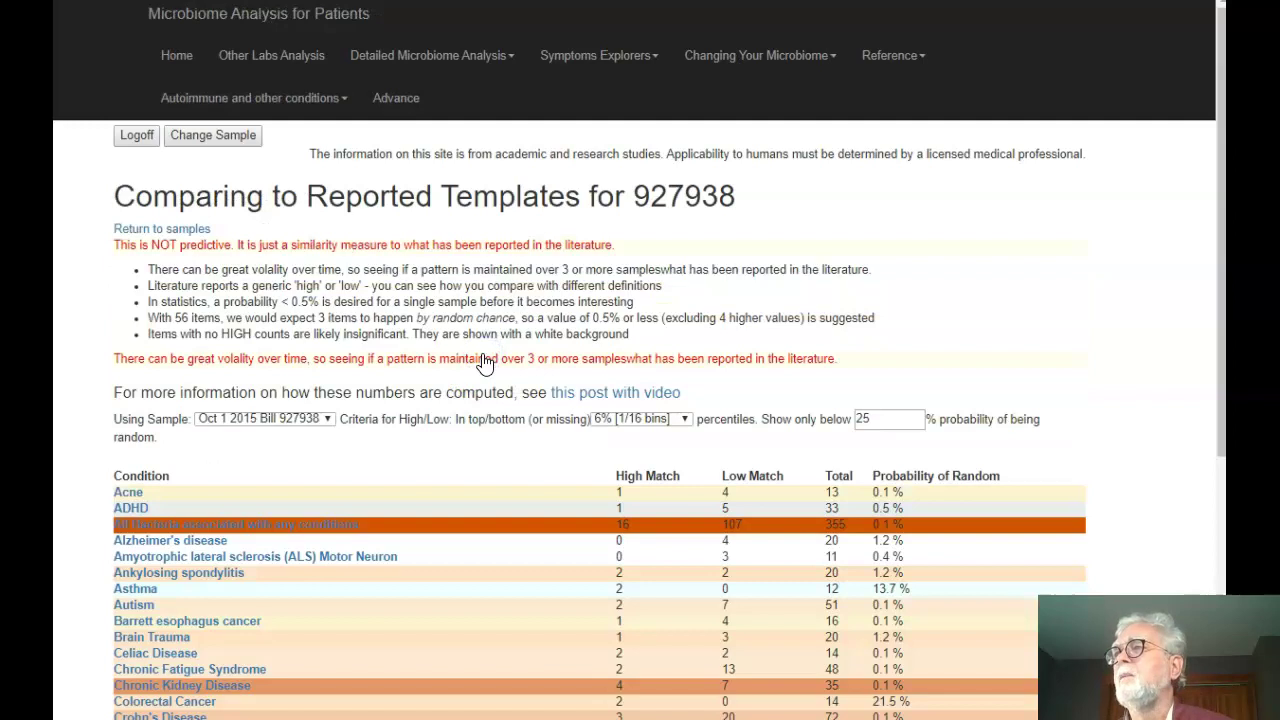
click(575, 358)
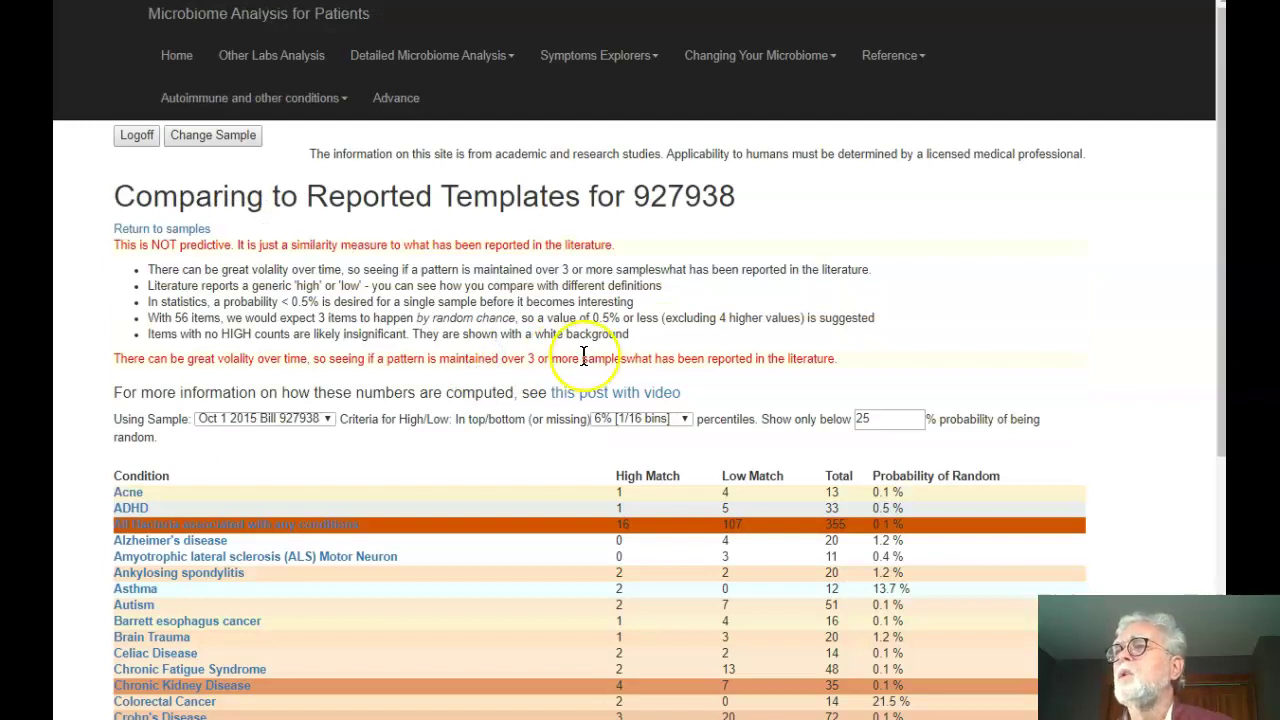
scroll(583, 358, down, 1)
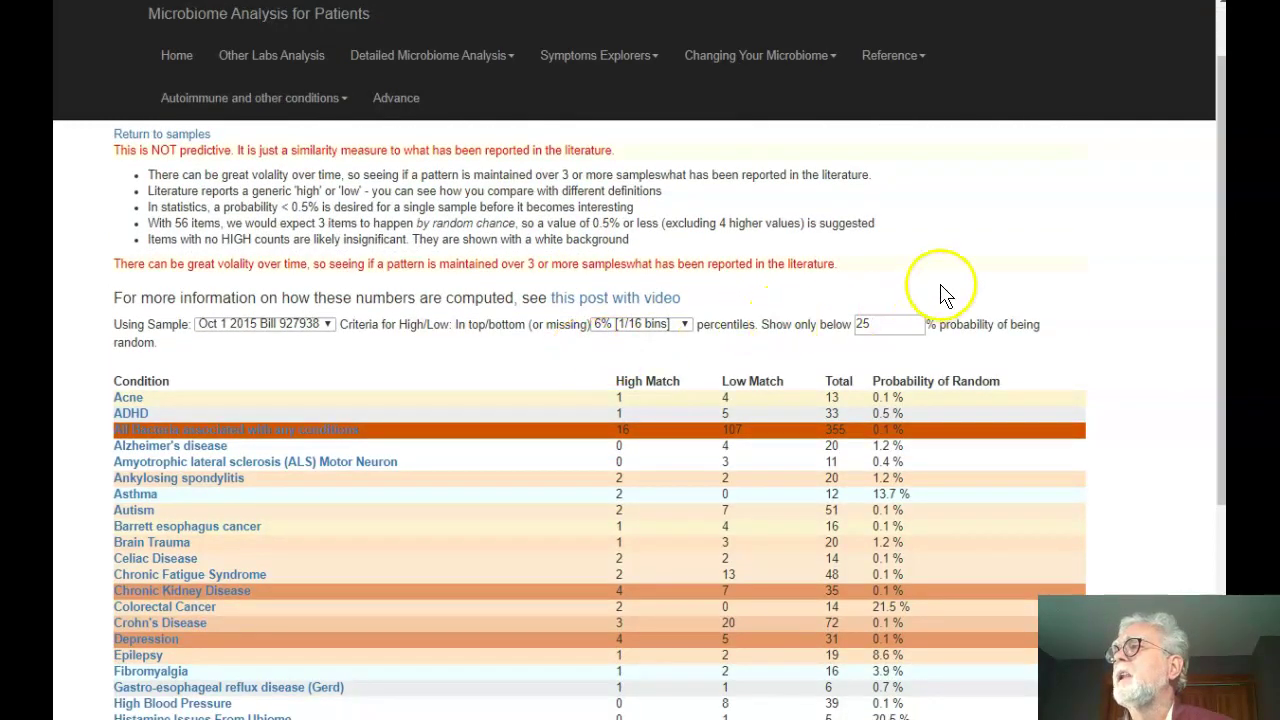
scroll(1110, 270, down, 1)
scroll(1113, 270, down, 3)
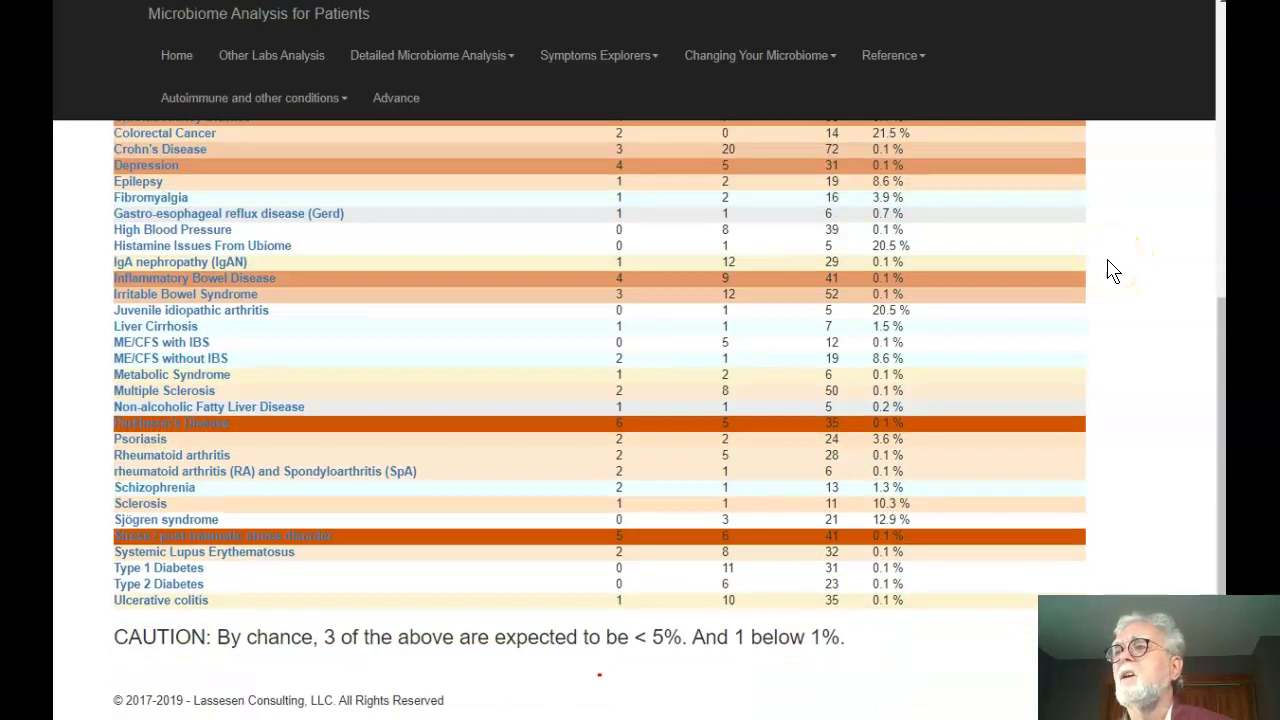
scroll(1113, 270, up, 3)
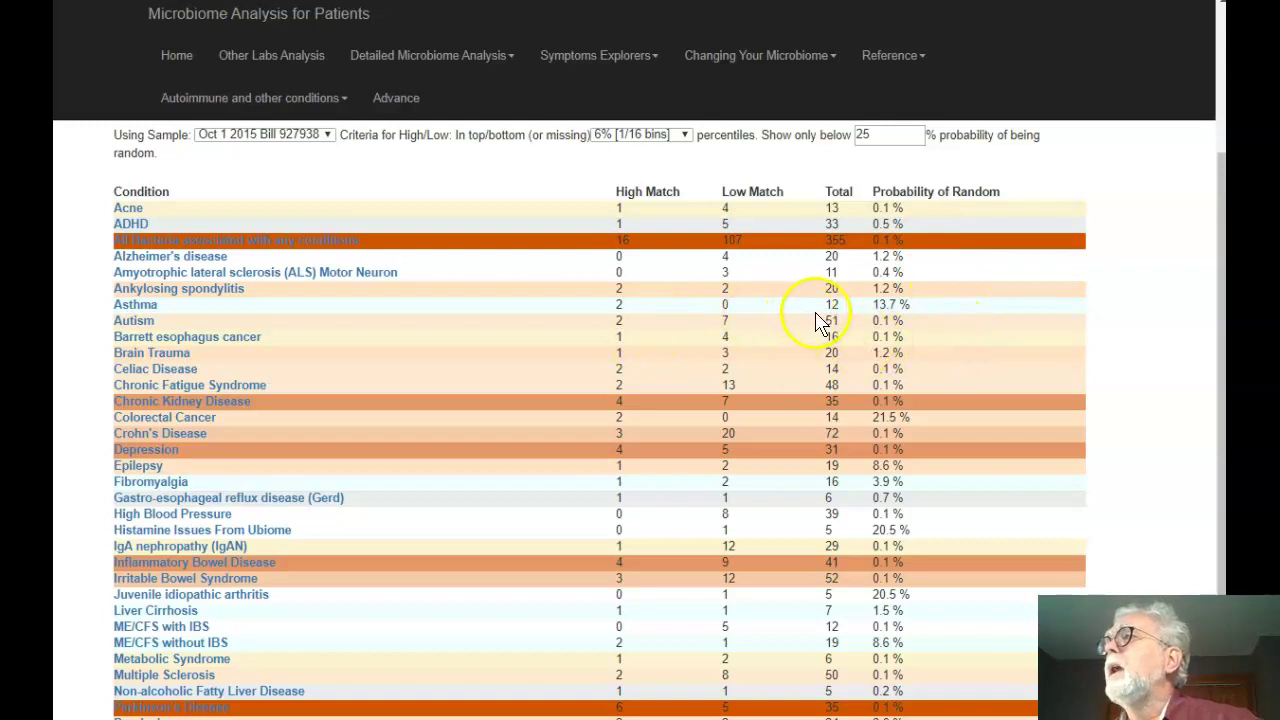
Highlight the Asthma row's total and compare the conditions' high matches, low matches and probabilities of being random.
click(838, 305)
double_click(838, 305)
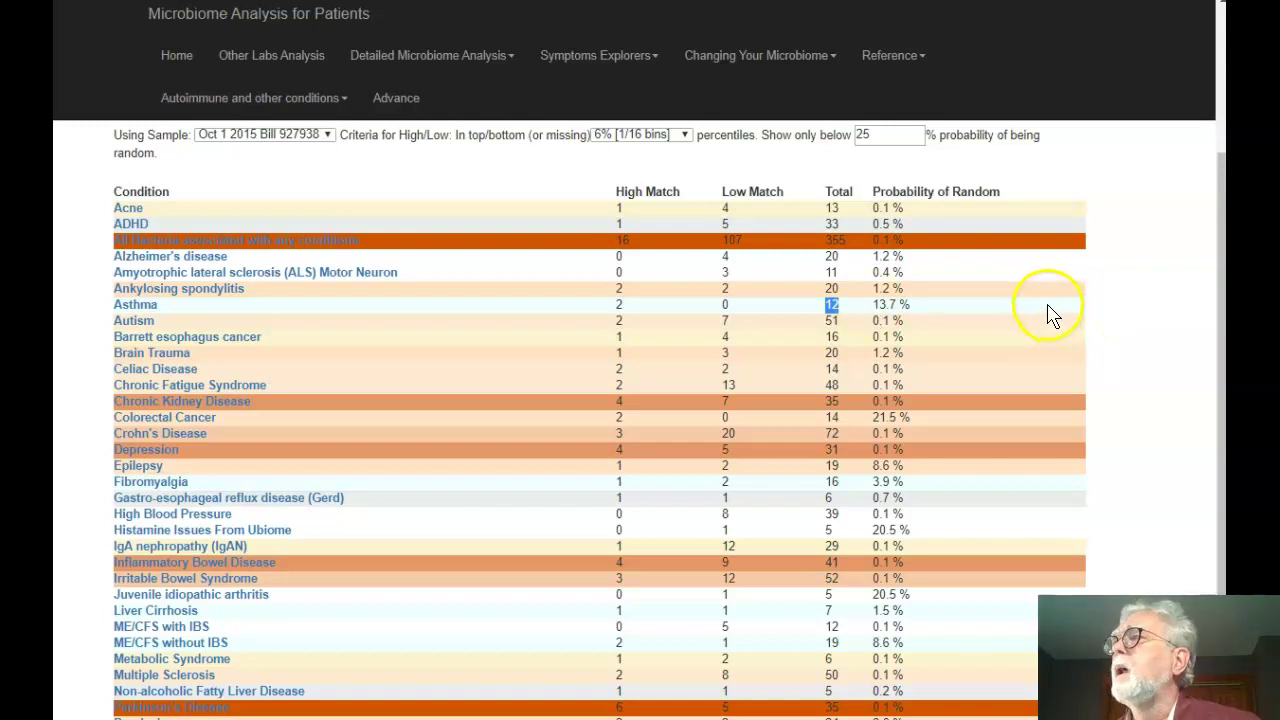
scroll(1030, 313, down, 1)
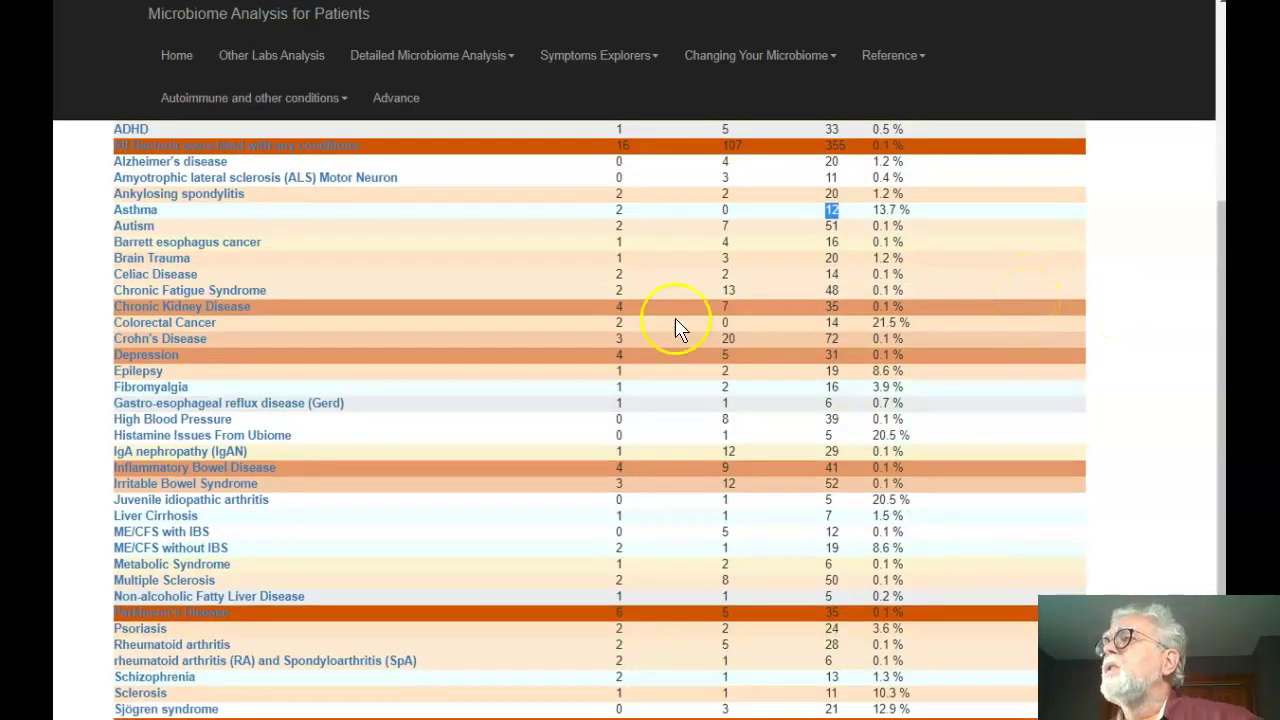
scroll(695, 310, up, 2)
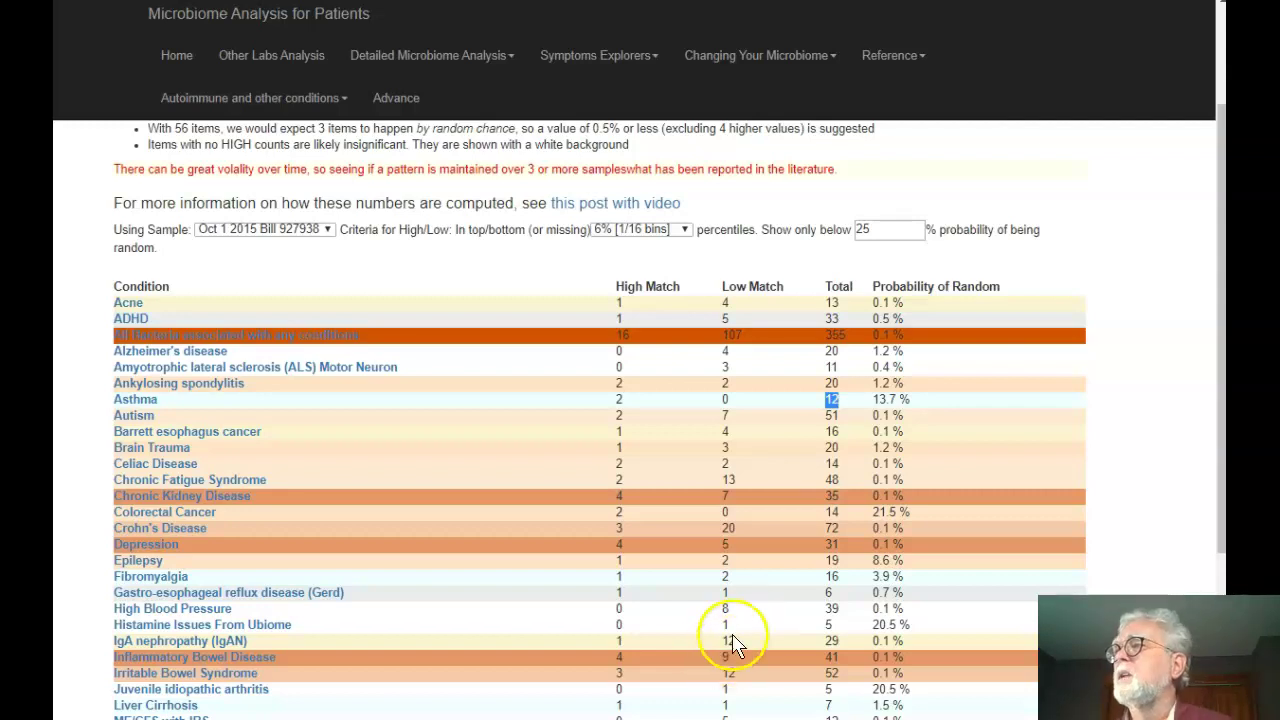
scroll(766, 598, down, 2)
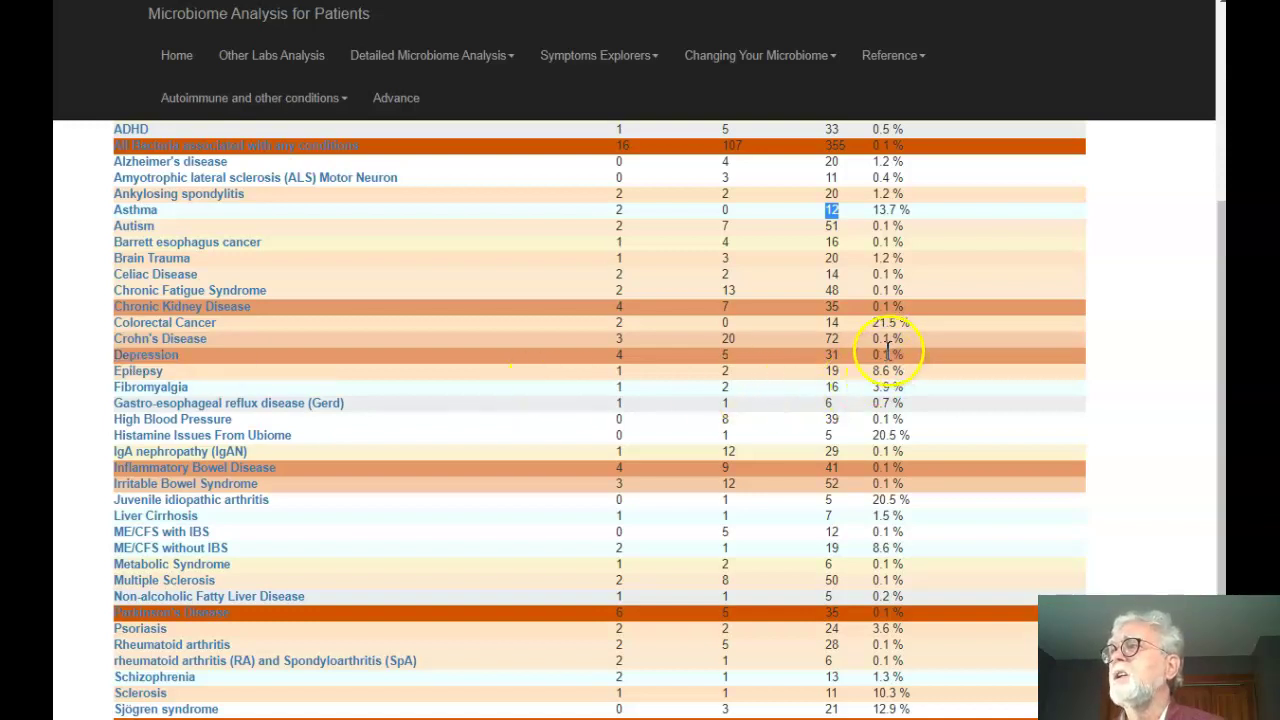
Open the bacteria breakdown for Depression and examine which bacteria match the levels reported in studies.
click(147, 357)
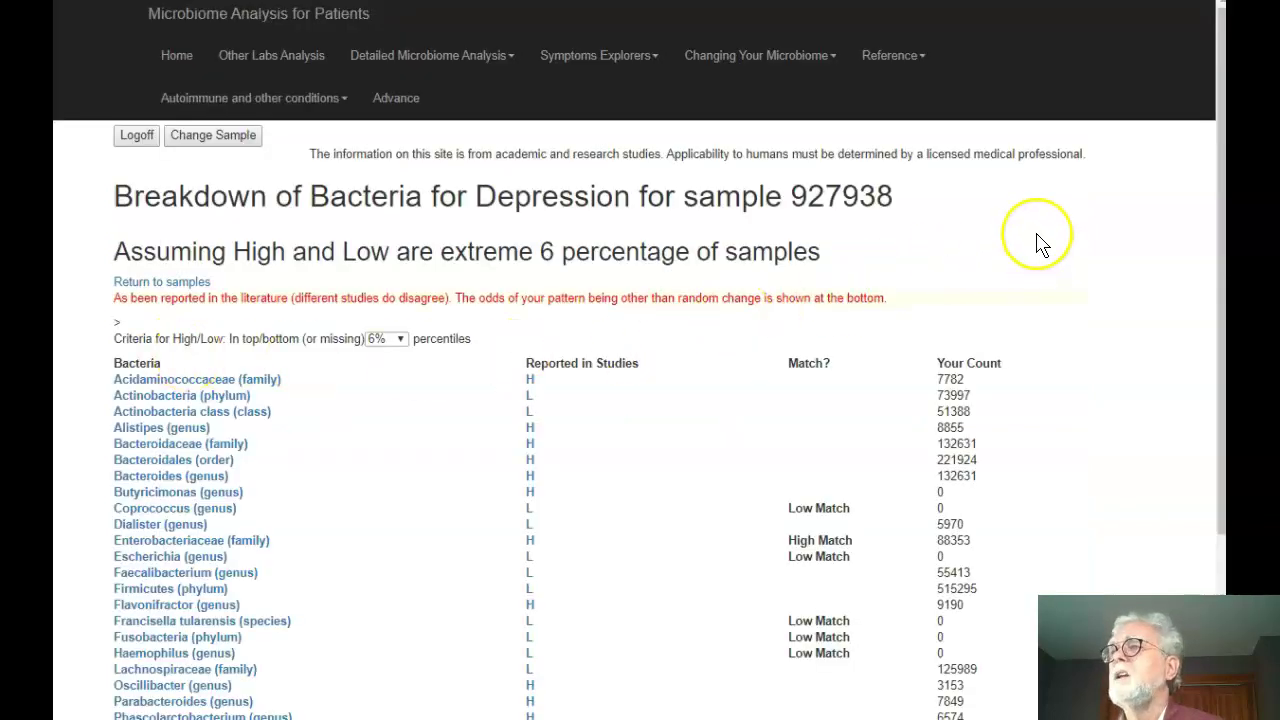
scroll(1040, 245, down, 2)
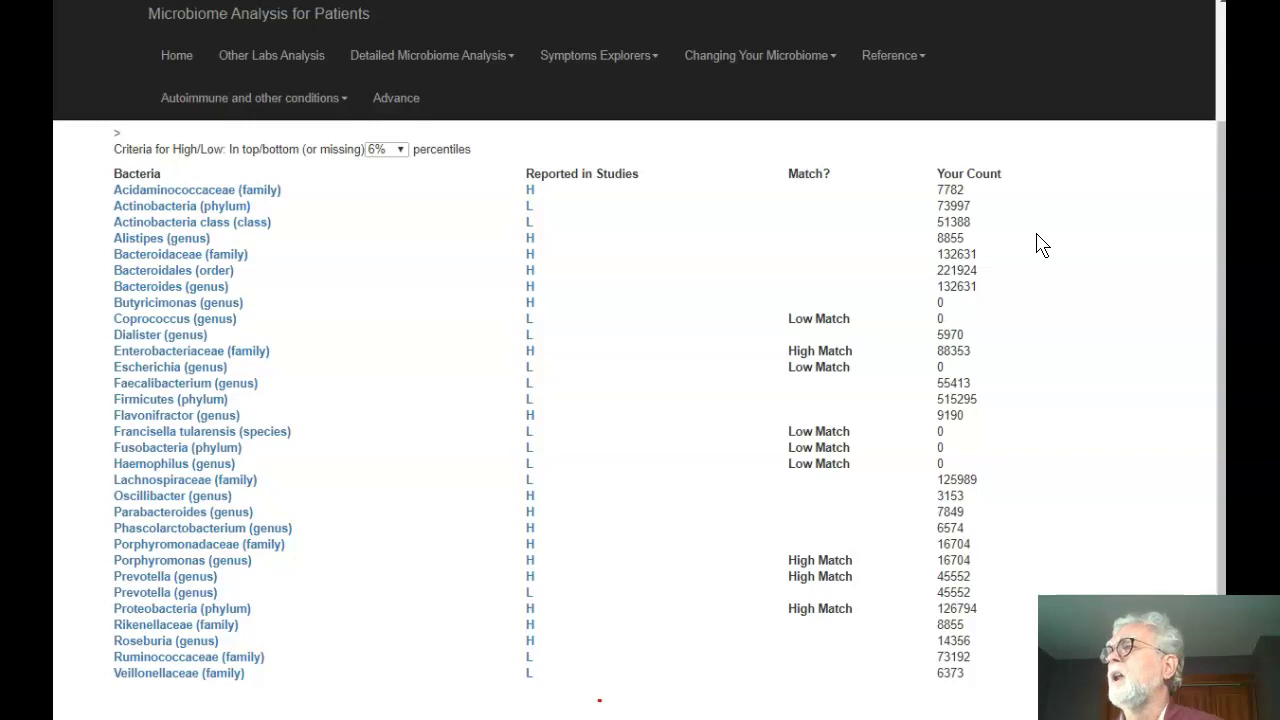
scroll(1040, 245, up, 1)
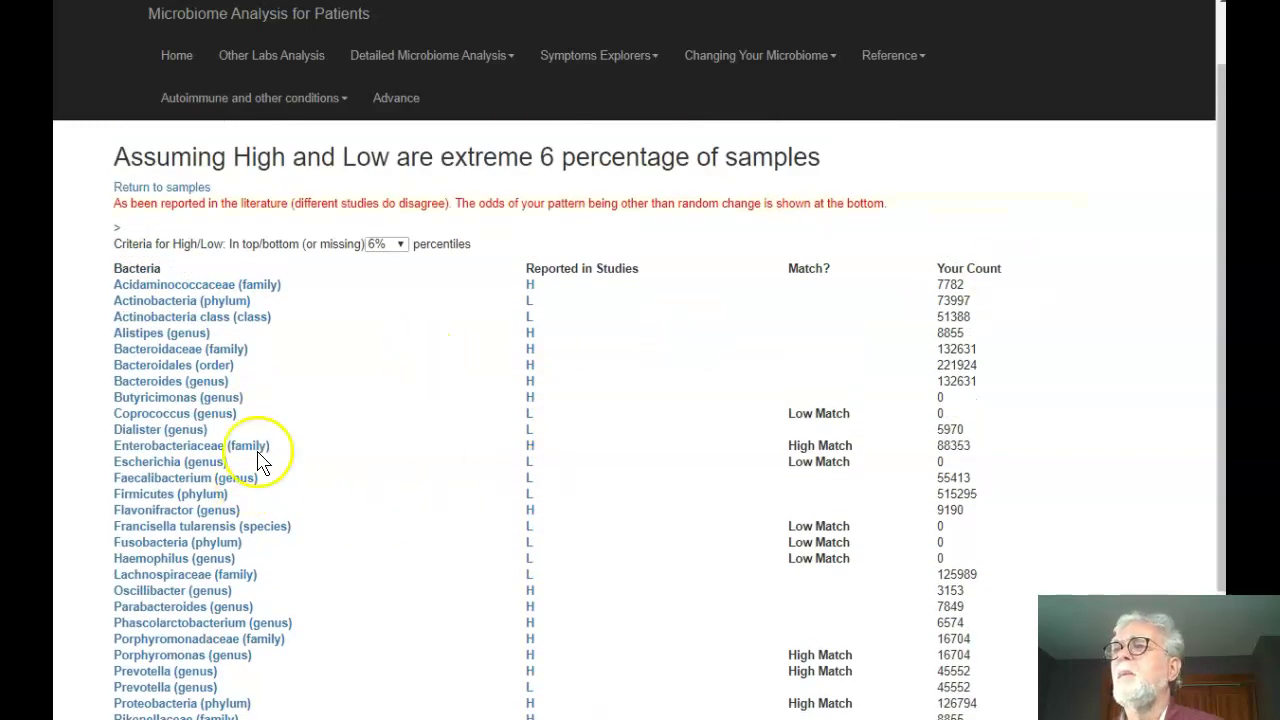
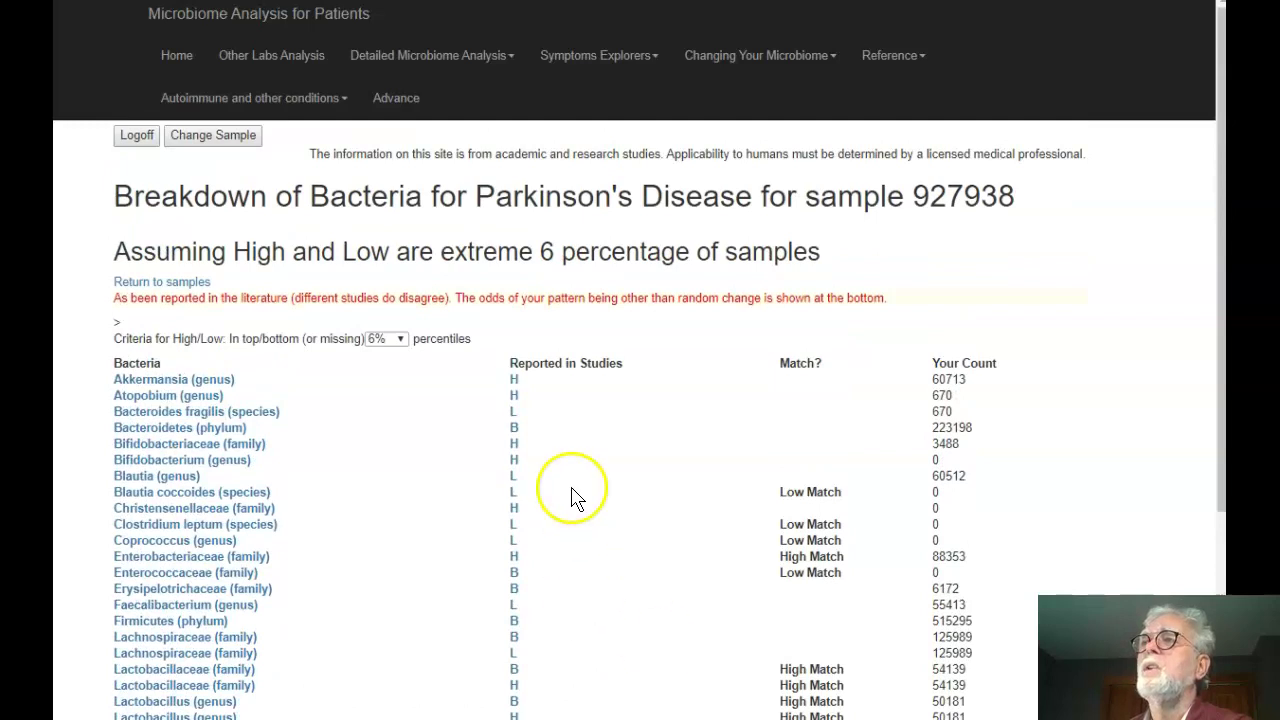
Leave the Parkinson's Disease breakdown, return to the available samples and open Advance Suggestions for the gut sample.
click(212, 144)
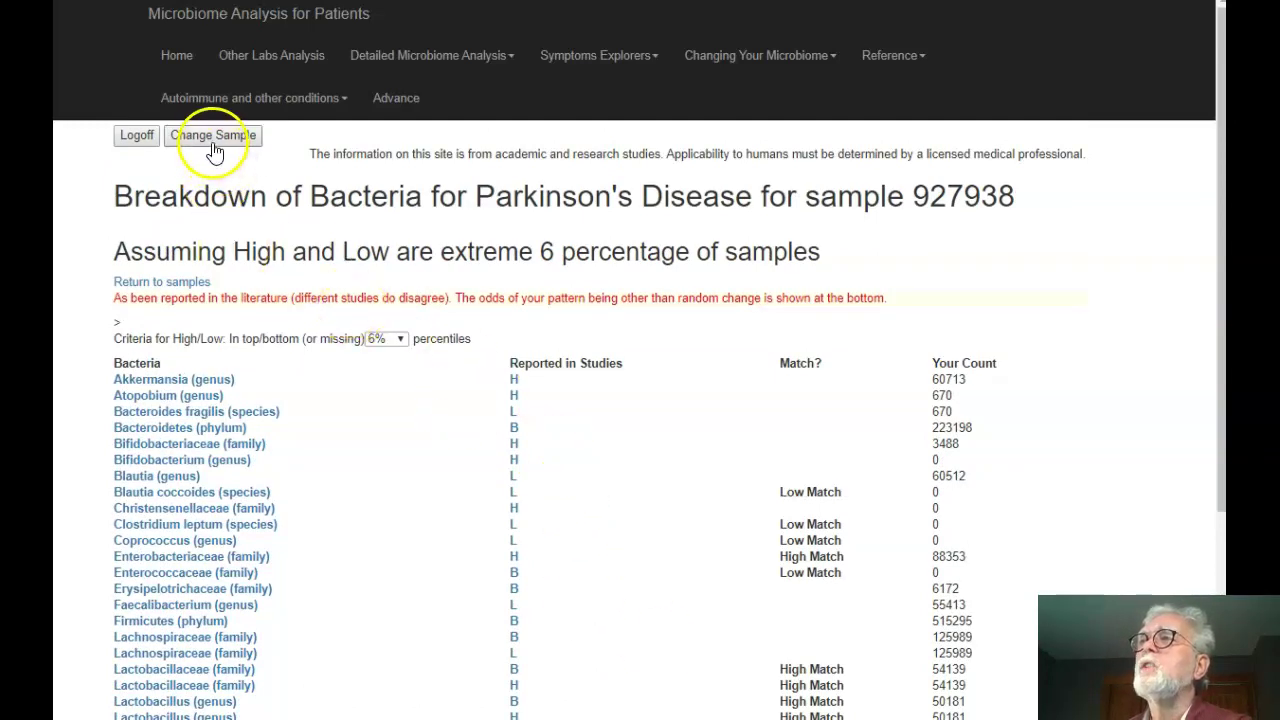
scroll(599, 675, down, 15)
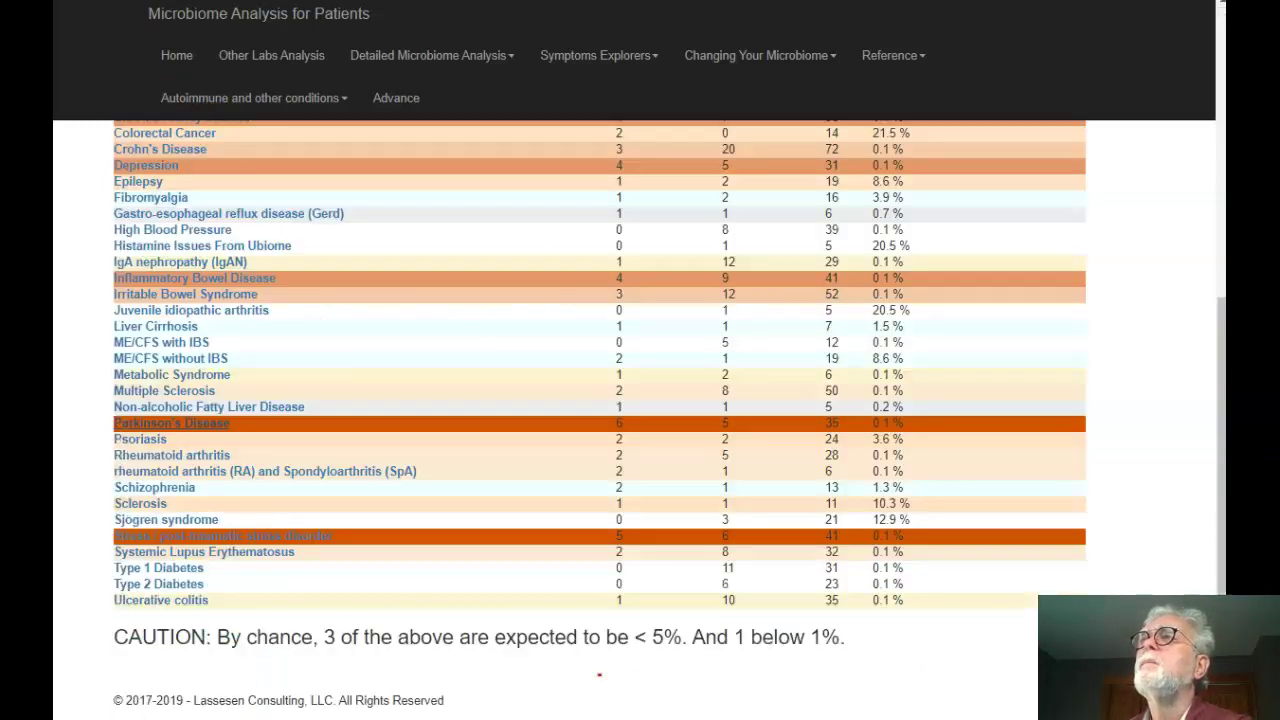
scroll(224, 130, up, 10)
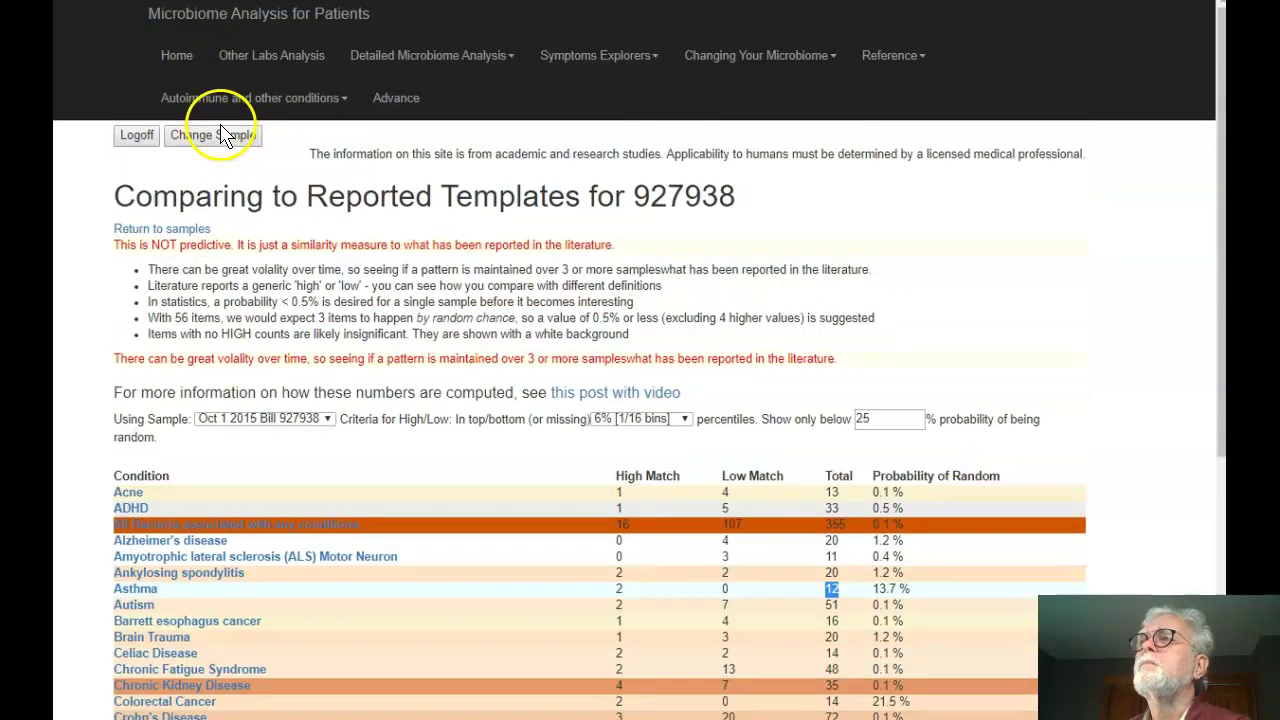
click(225, 145)
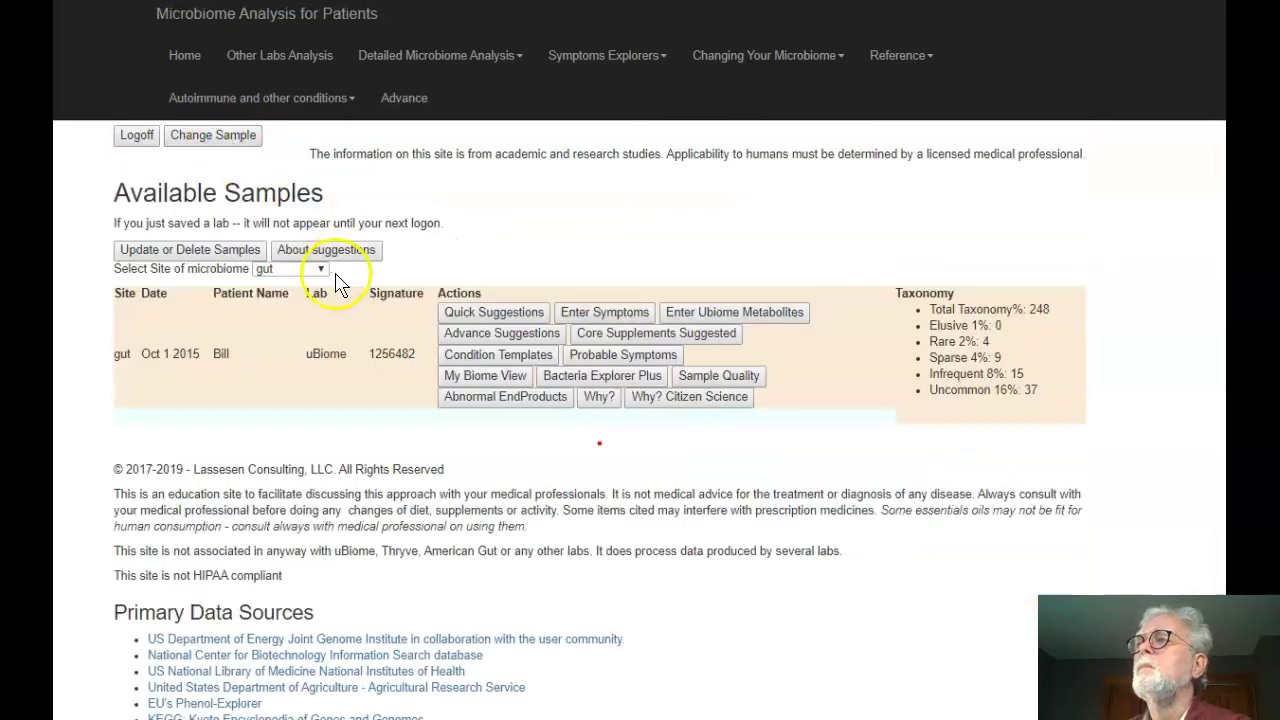
click(525, 335)
click(525, 336)
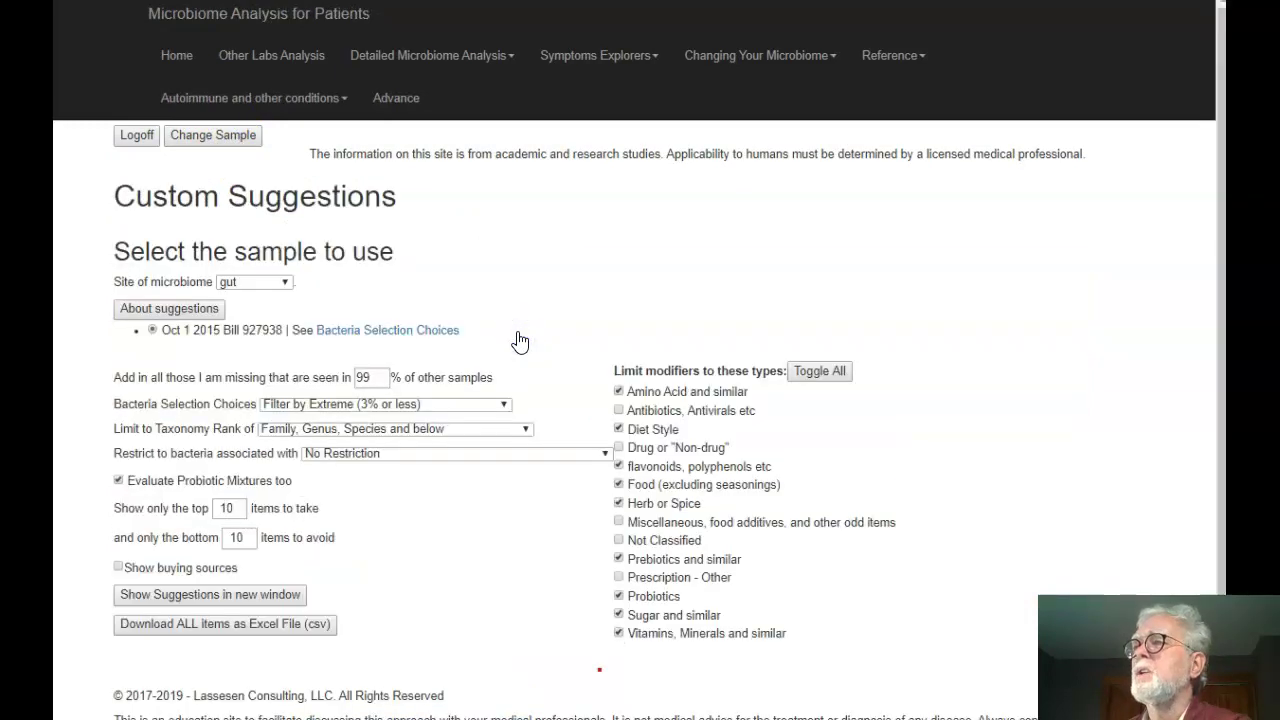
Set the bacteria selection to Custom Selection, generate suggestions without any condition restriction, and return to the options form.
click(503, 404)
click(484, 429)
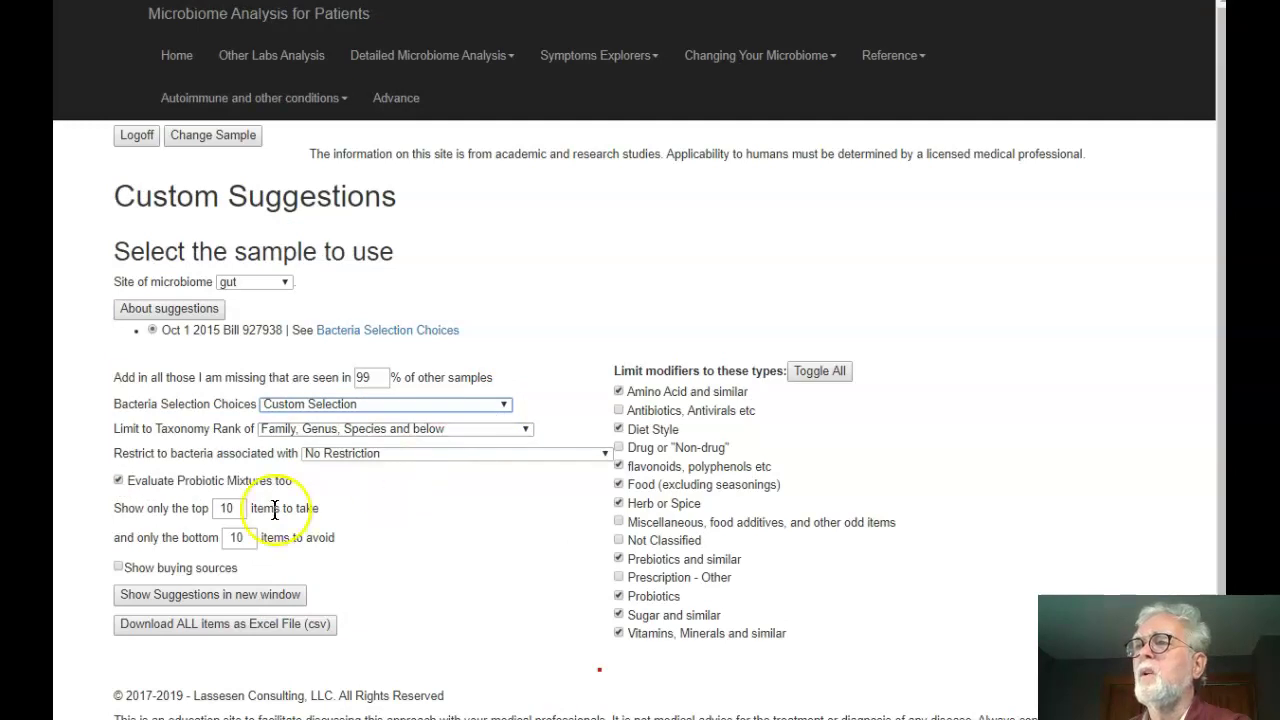
click(326, 537)
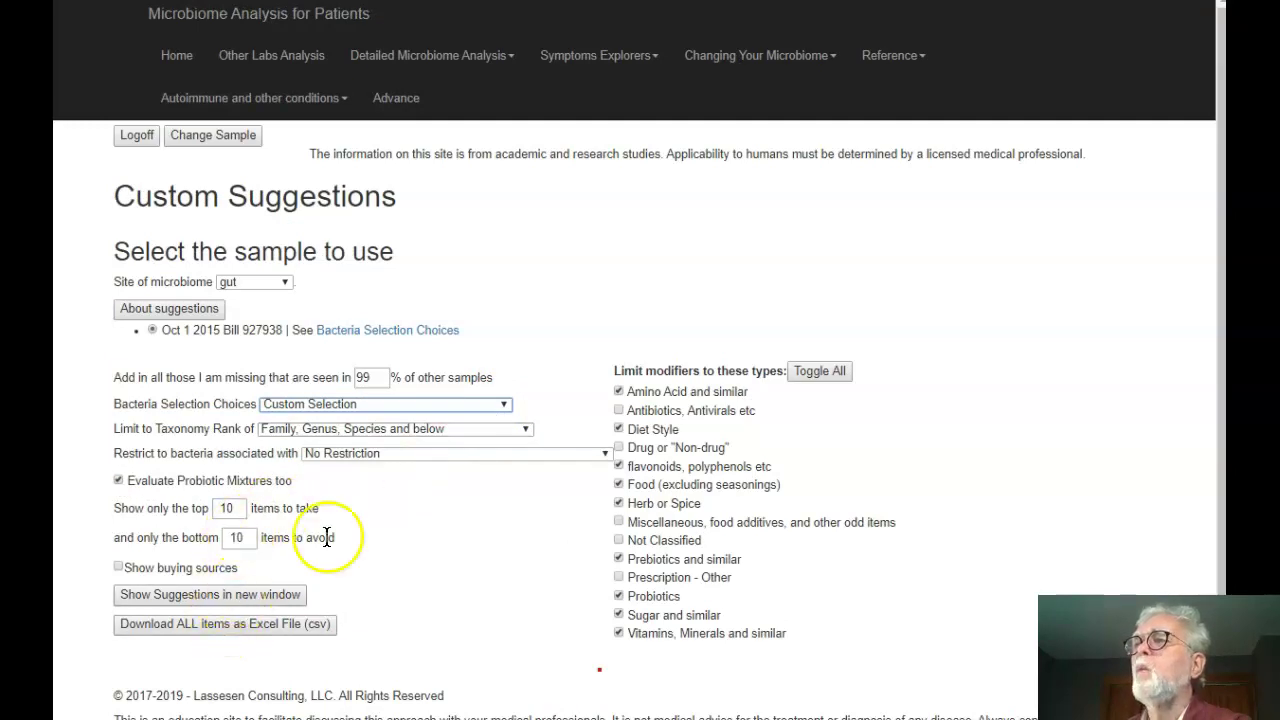
click(342, 453)
scroll(400, 430, down, 3)
scroll(480, 309, down, 4)
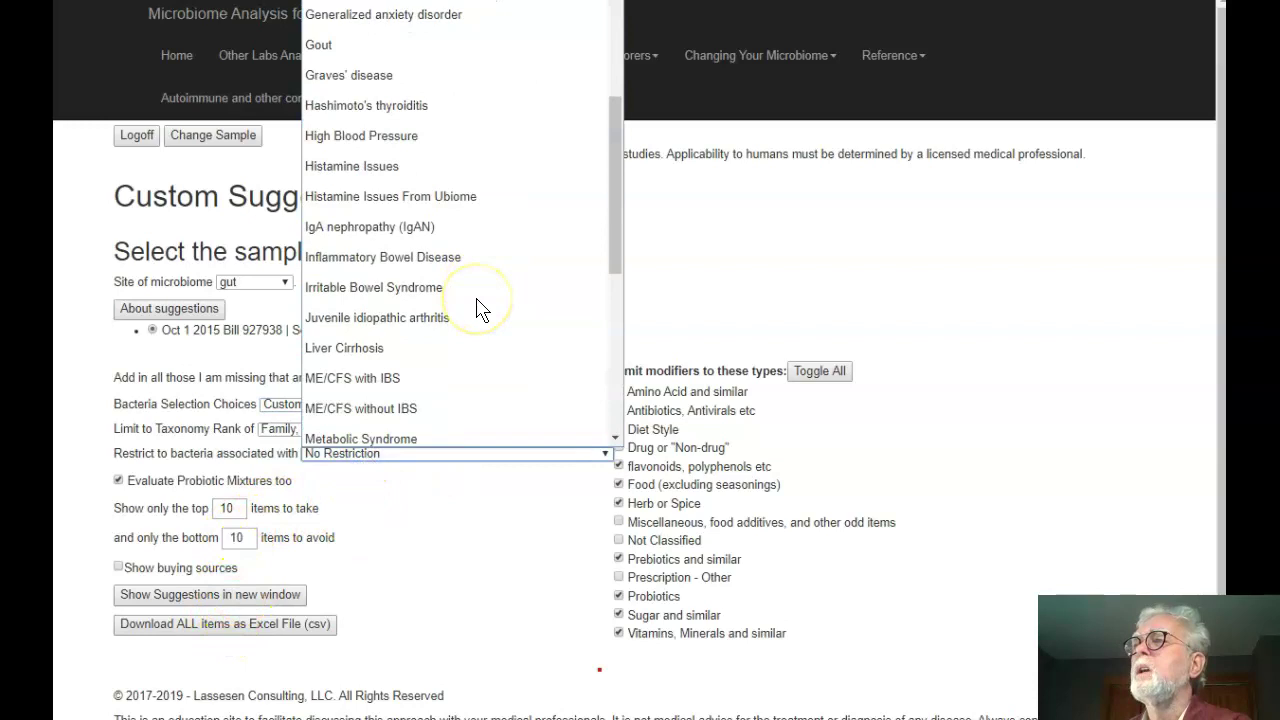
click(426, 610)
click(238, 605)
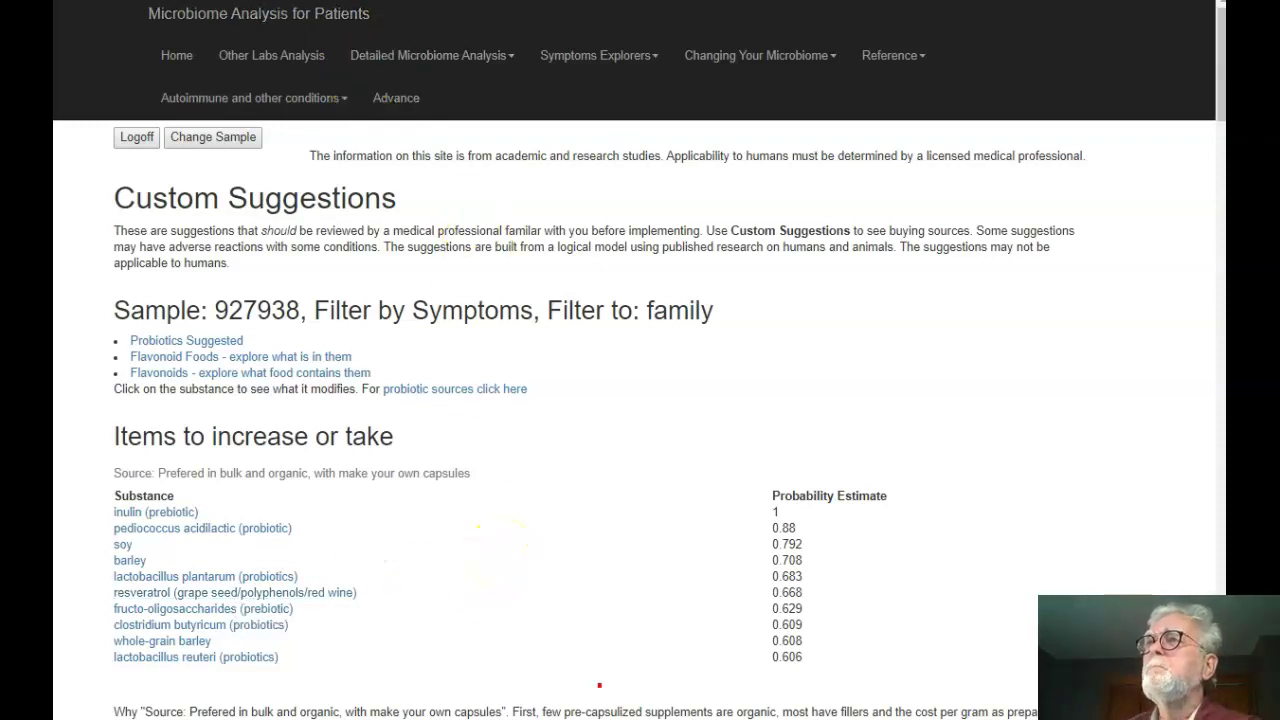
key(alt+Left)
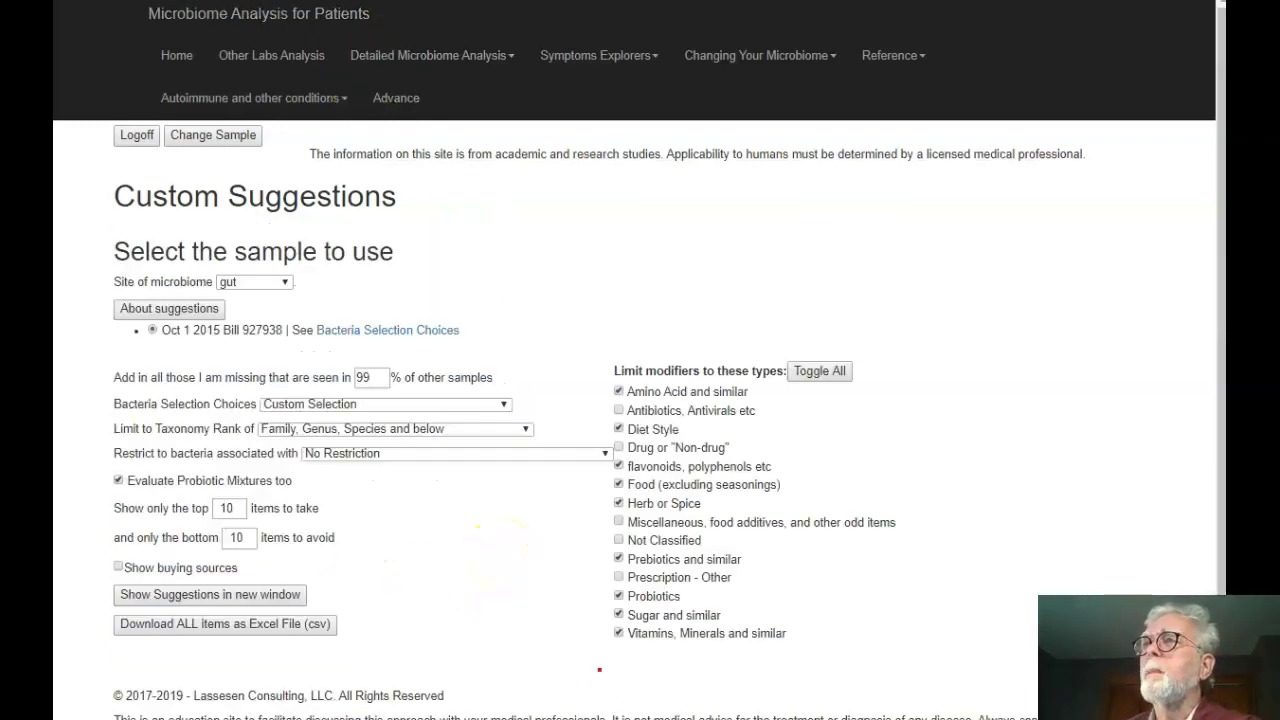
Restrict the bacteria to those associated with Parkinson's Disease, generate the suggestions and close the results.
click(387, 458)
scroll(400, 370, down, 5)
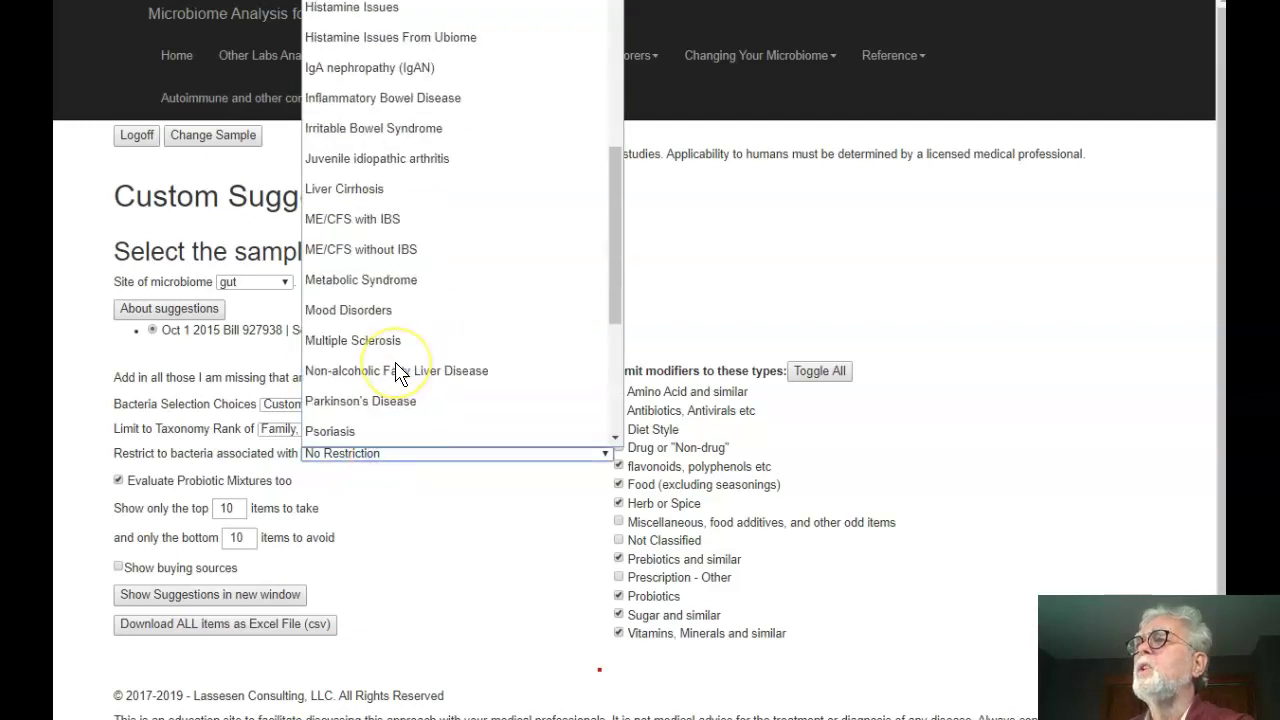
click(398, 405)
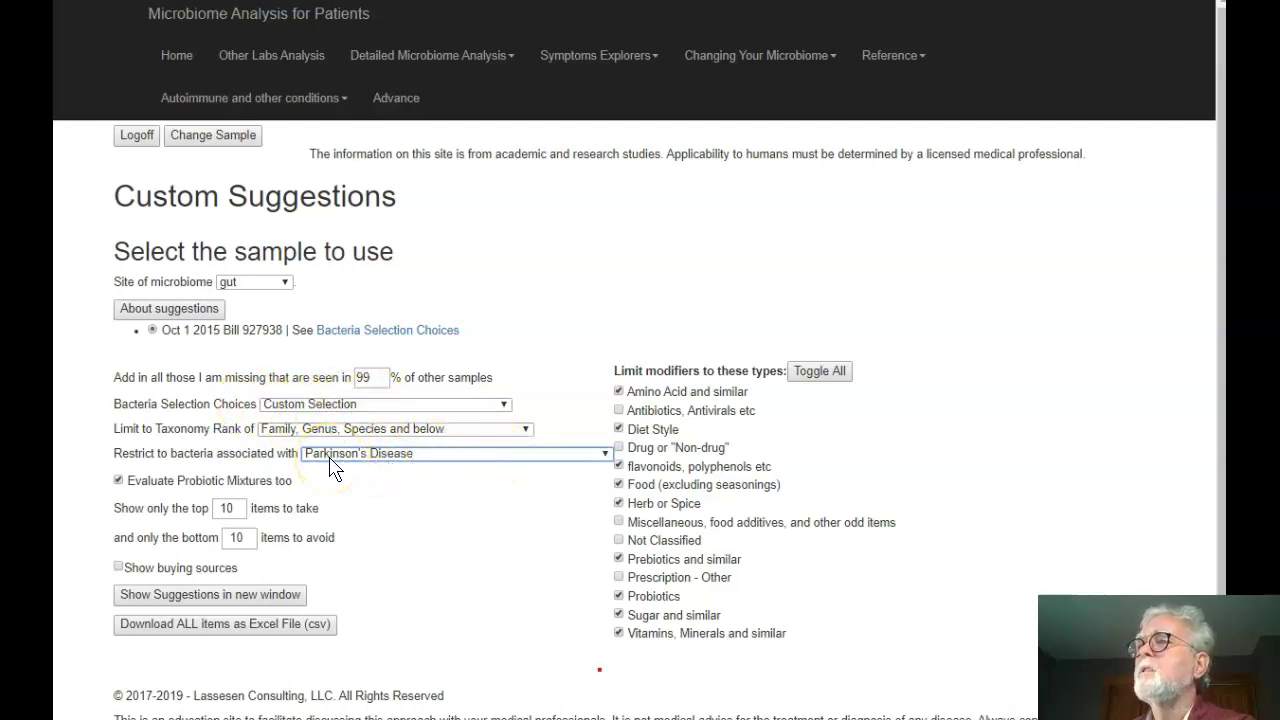
click(282, 597)
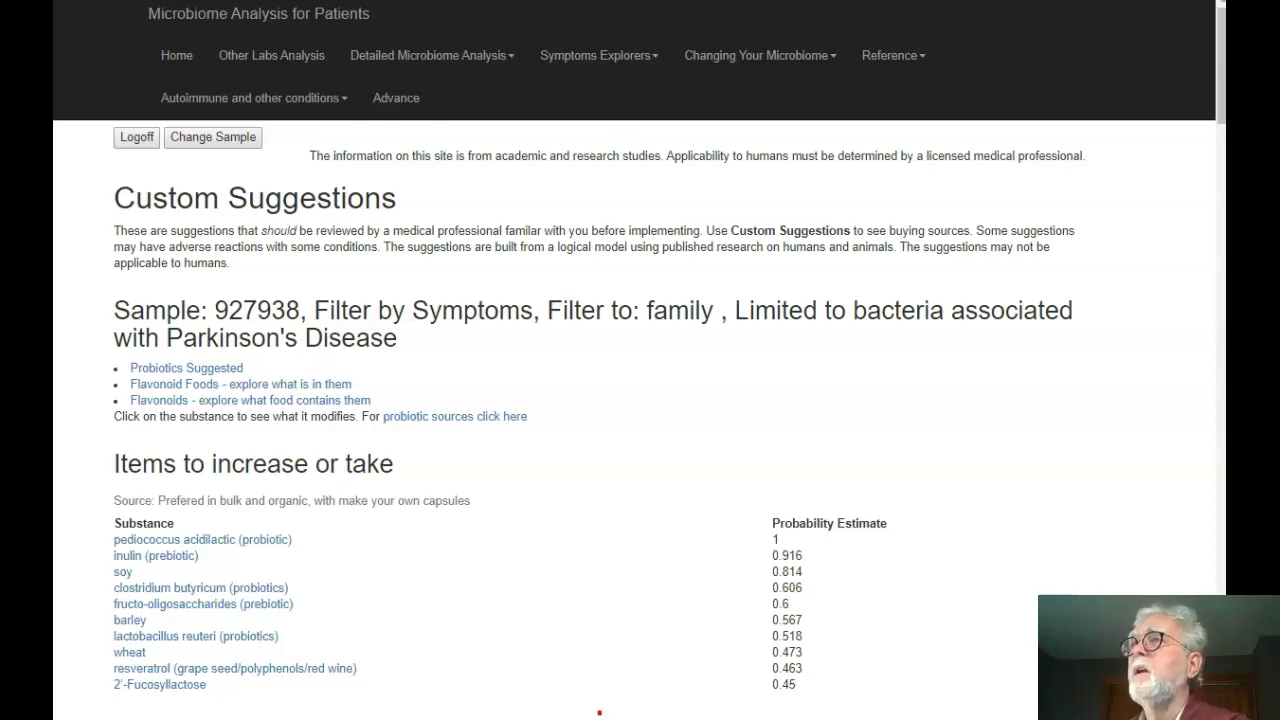
key(ctrl+w)
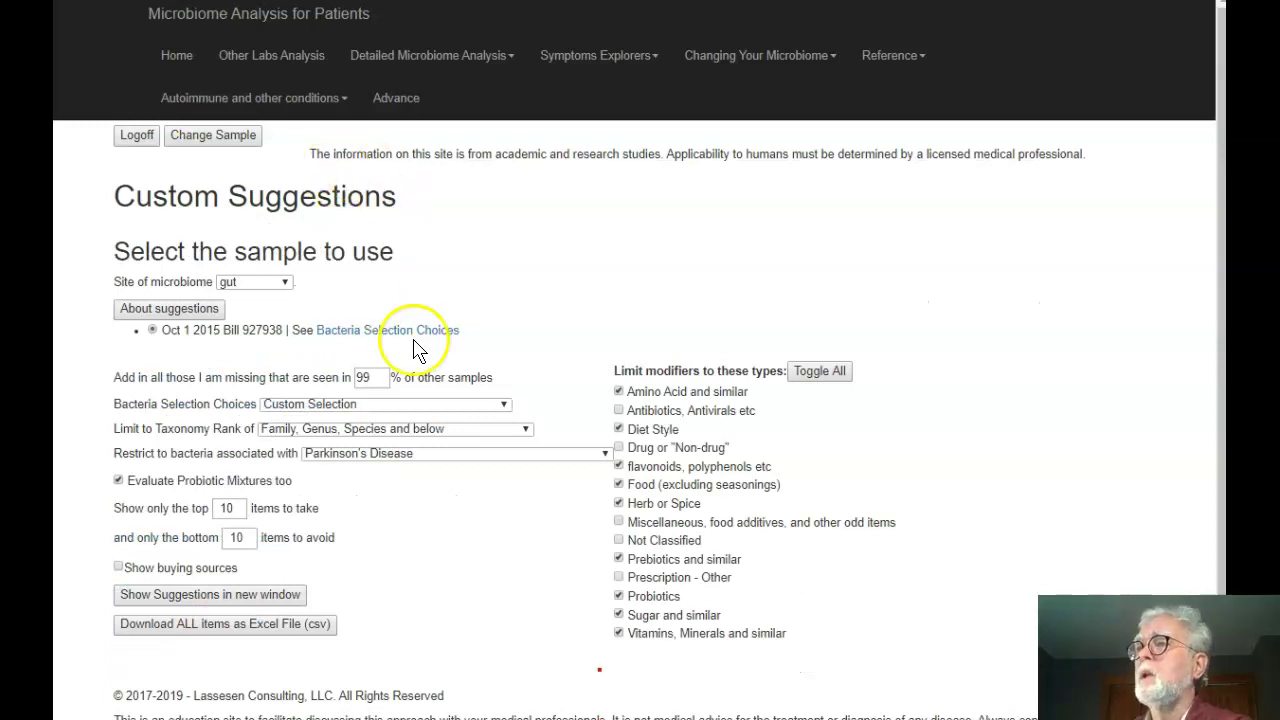
Restrict the bacteria to those associated with Asthma, generate the suggestions and review the listed substances before returning to the options form.
click(430, 456)
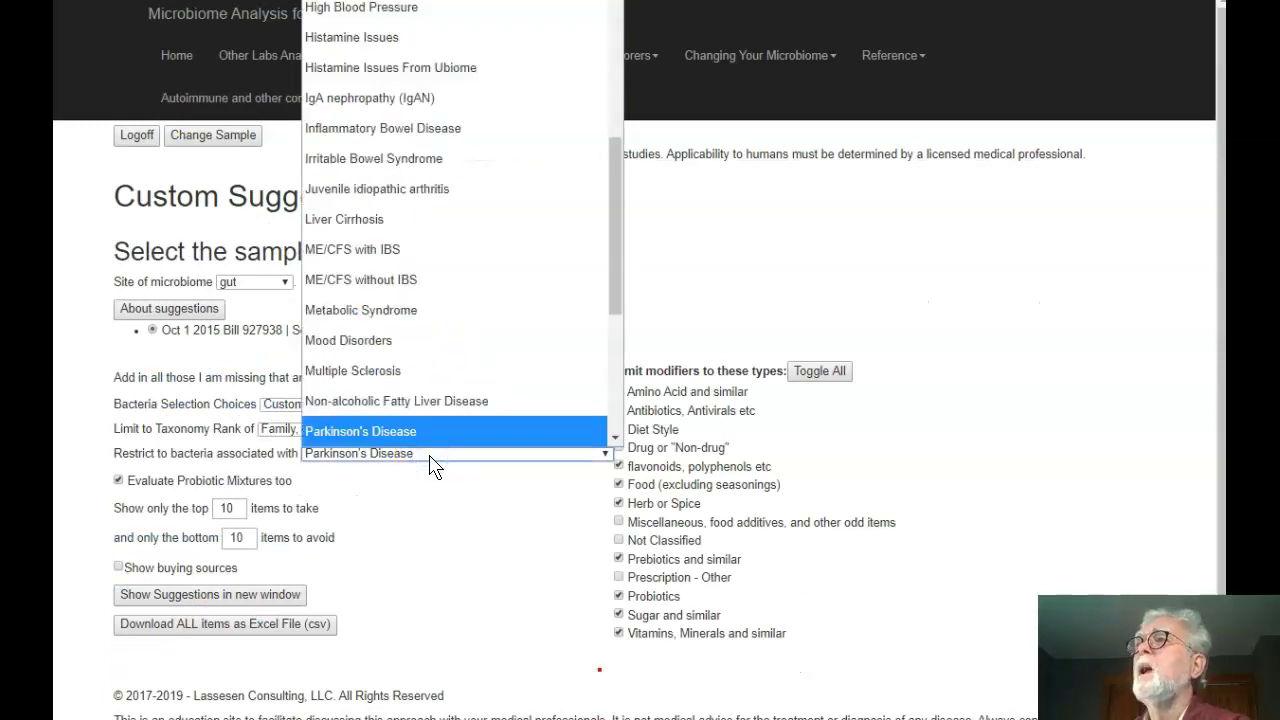
scroll(448, 310, up, 4)
scroll(448, 315, up, 4)
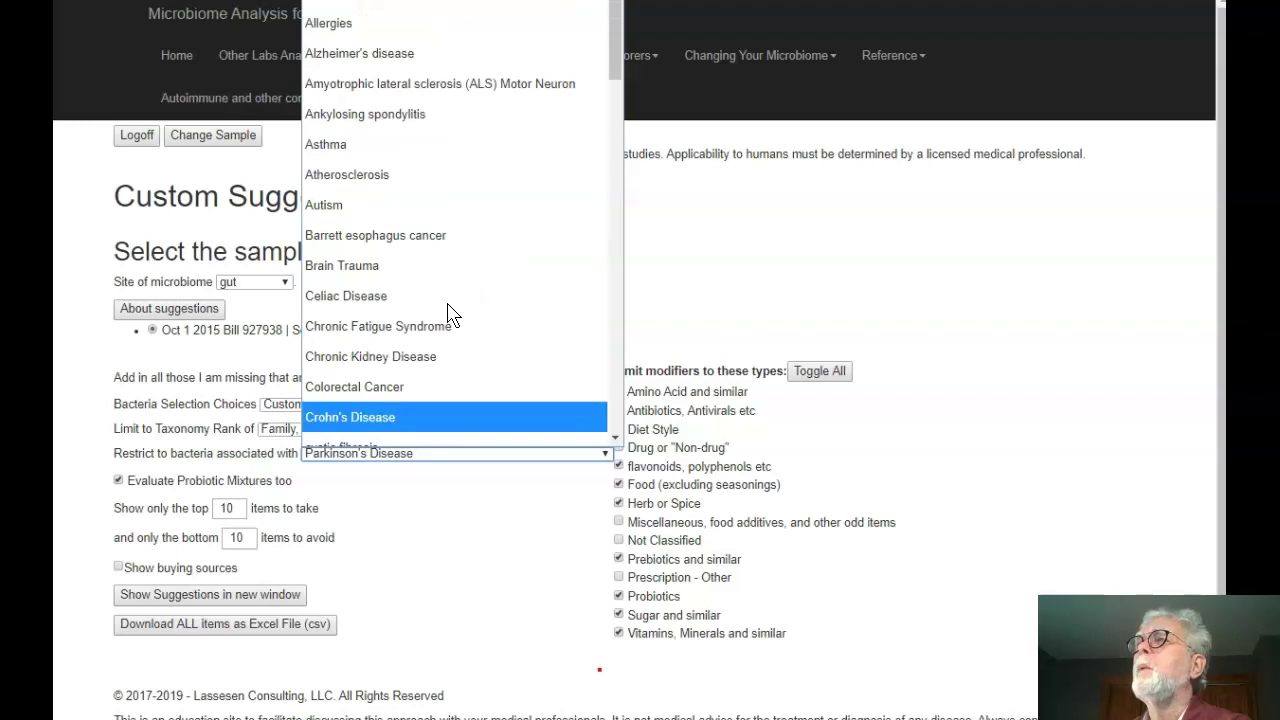
click(433, 150)
click(214, 598)
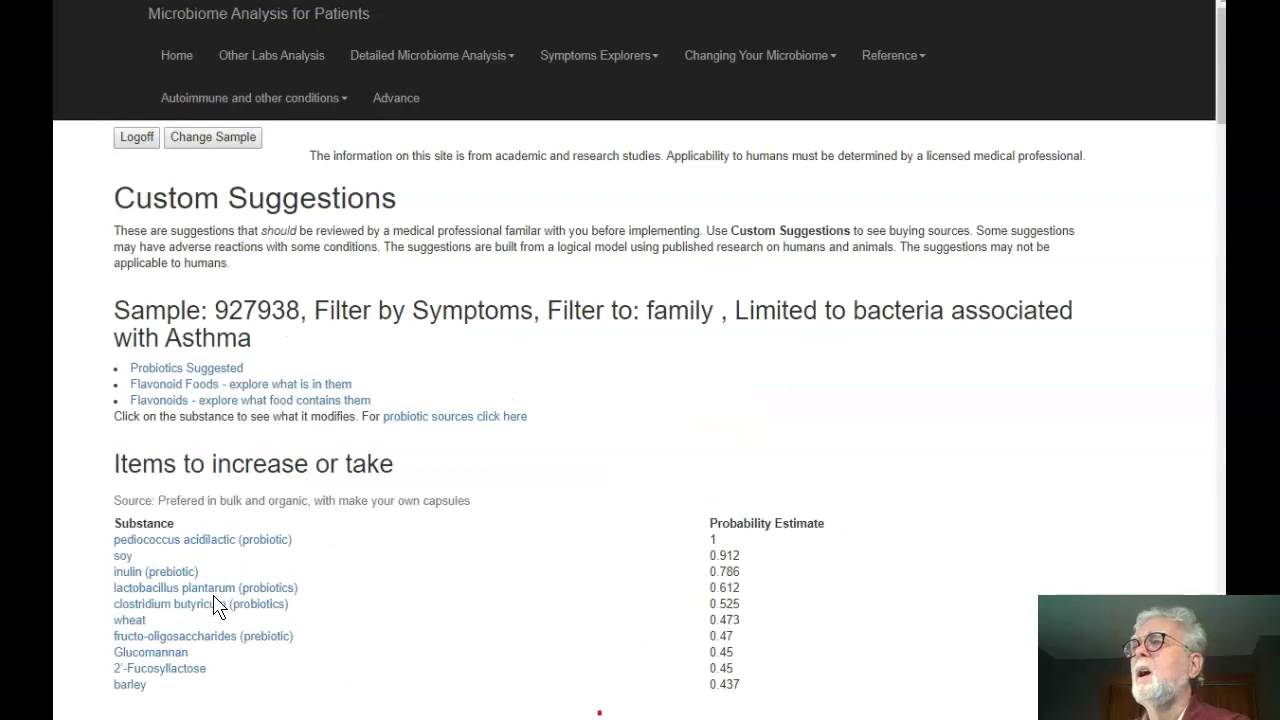
scroll(390, 533, down, 2)
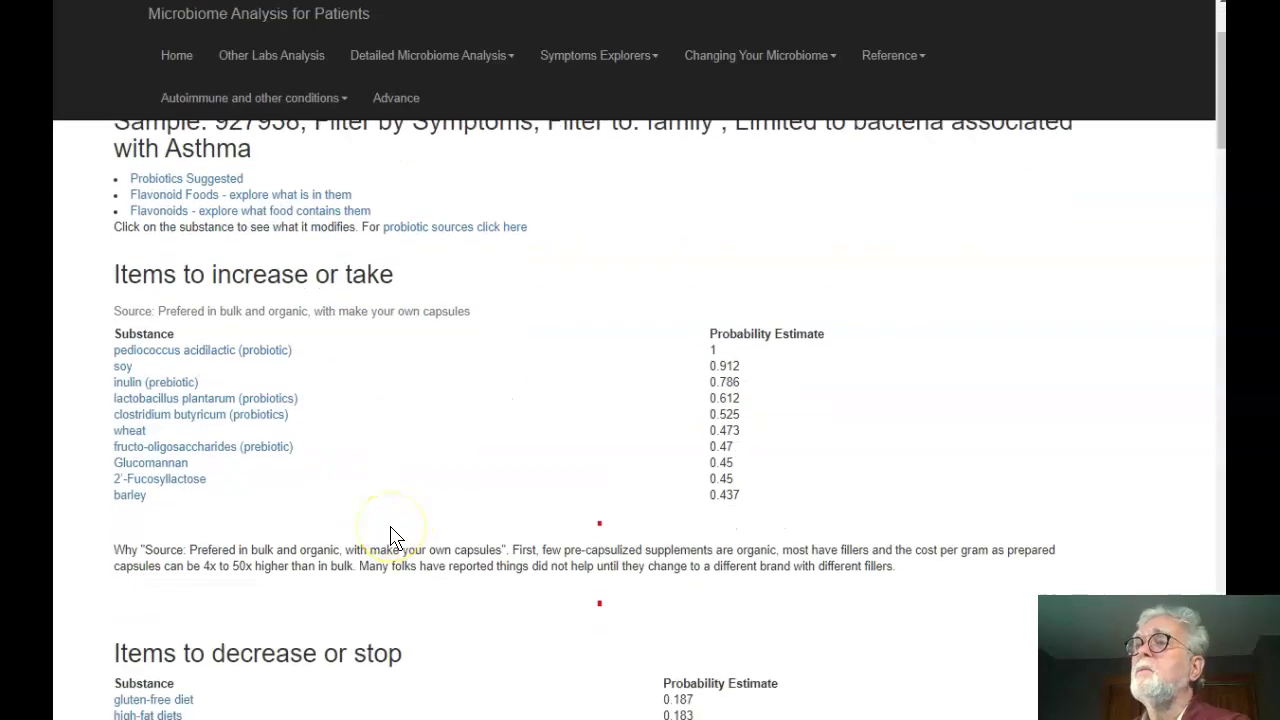
scroll(390, 537, up, 1)
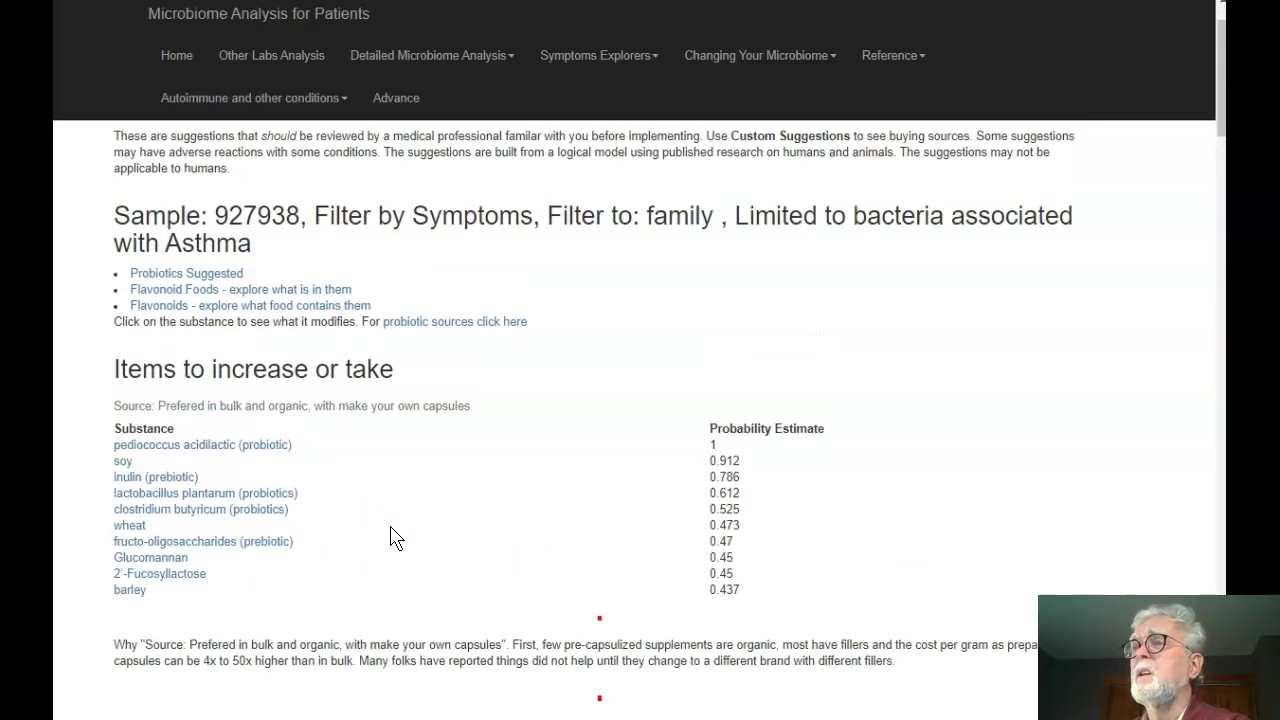
scroll(390, 537, up, 2)
click(182, 146)
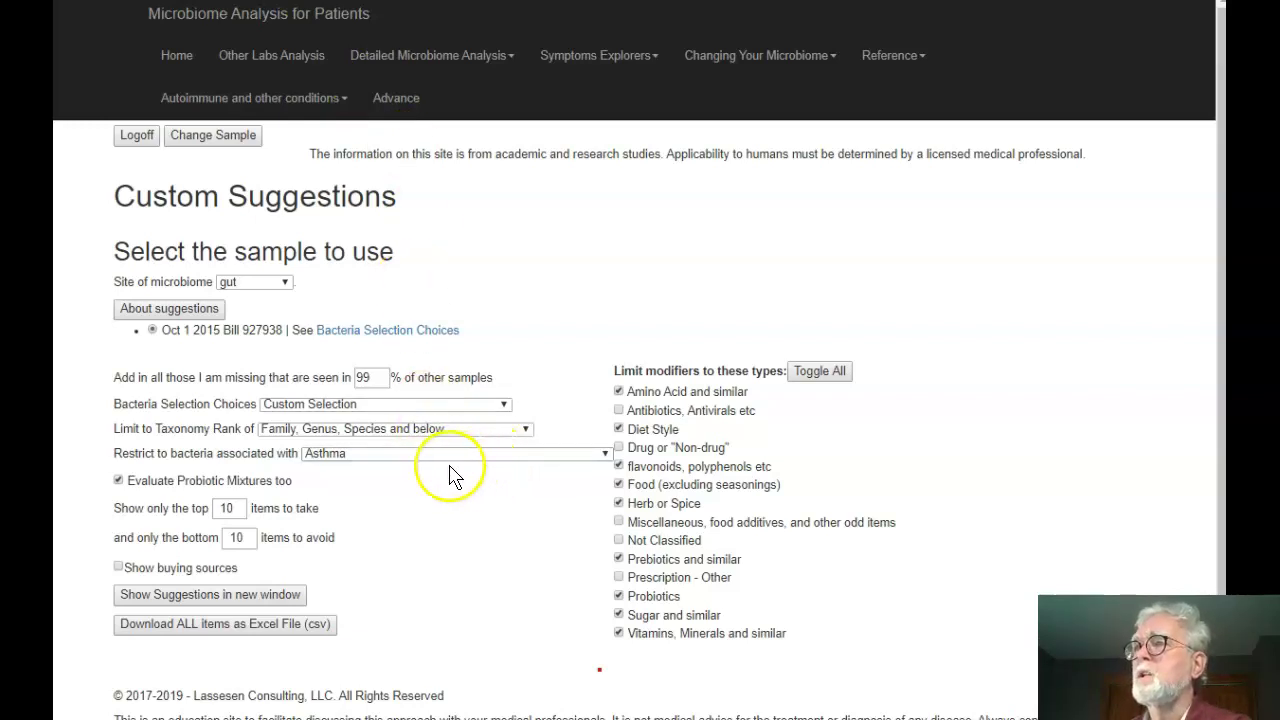
Generate the Asthma suggestions with Filter by High or Low (9%) and review the substances to take and to avoid.
click(366, 405)
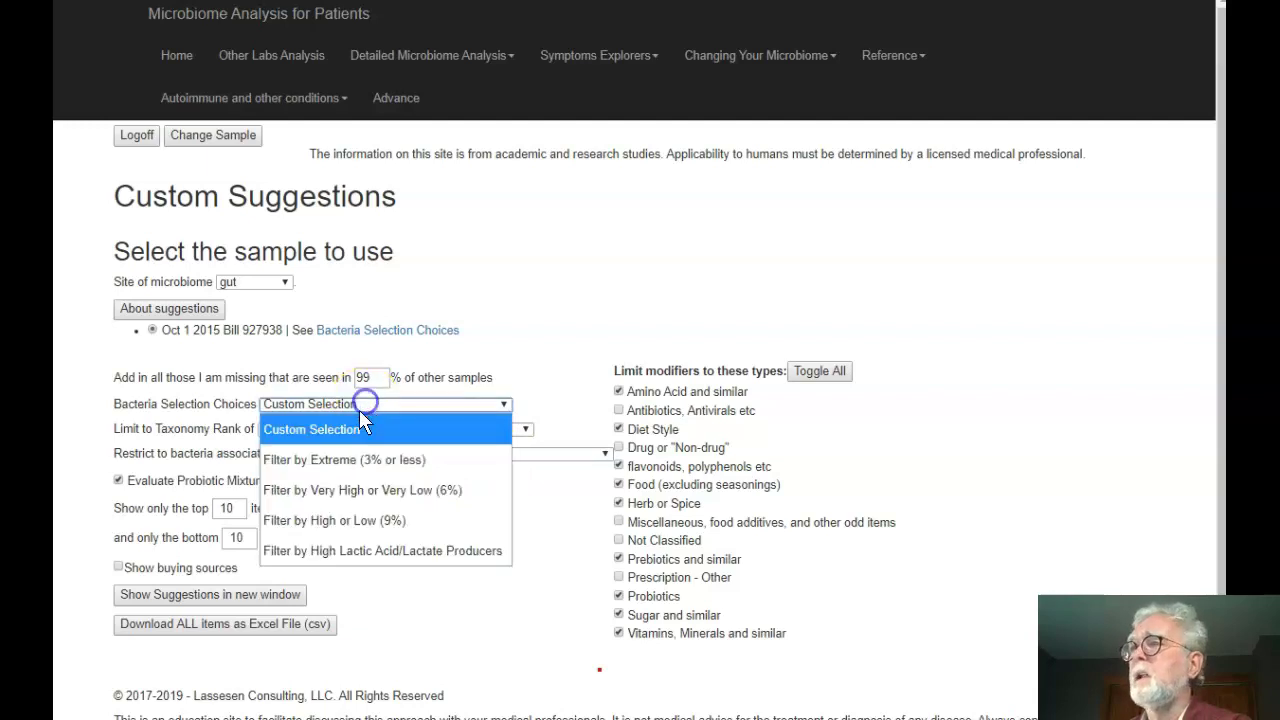
click(345, 521)
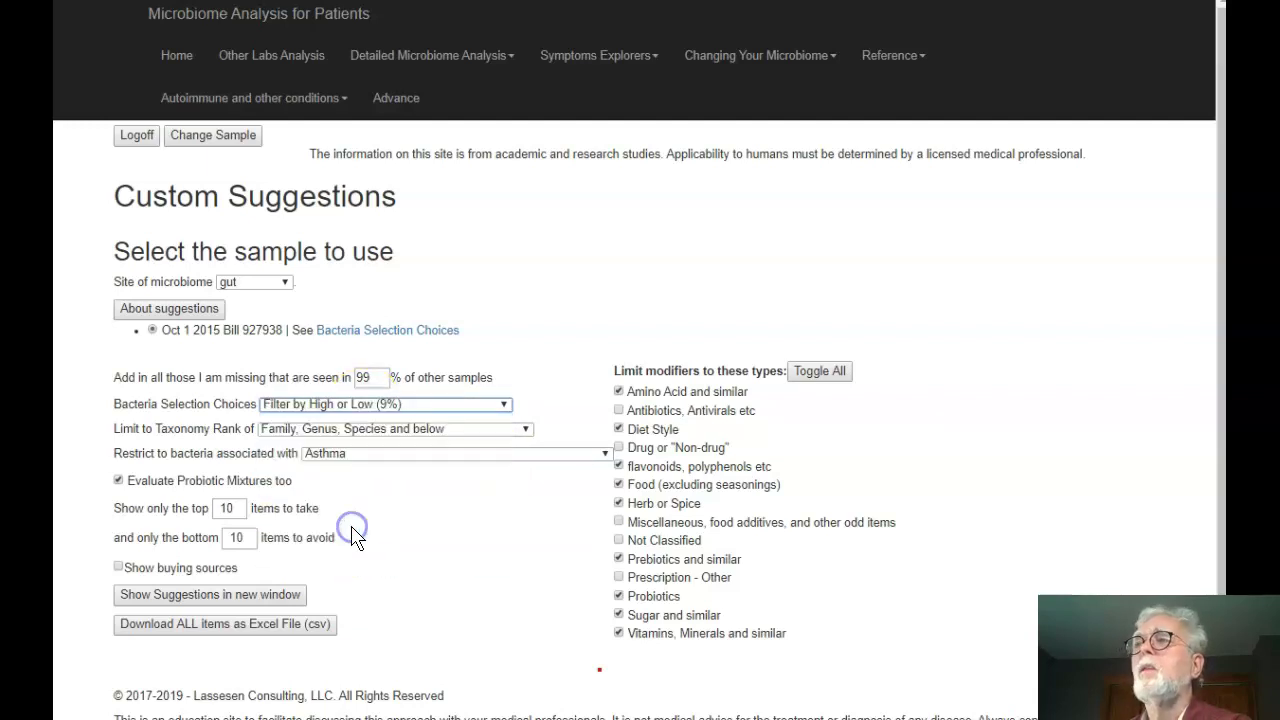
click(206, 597)
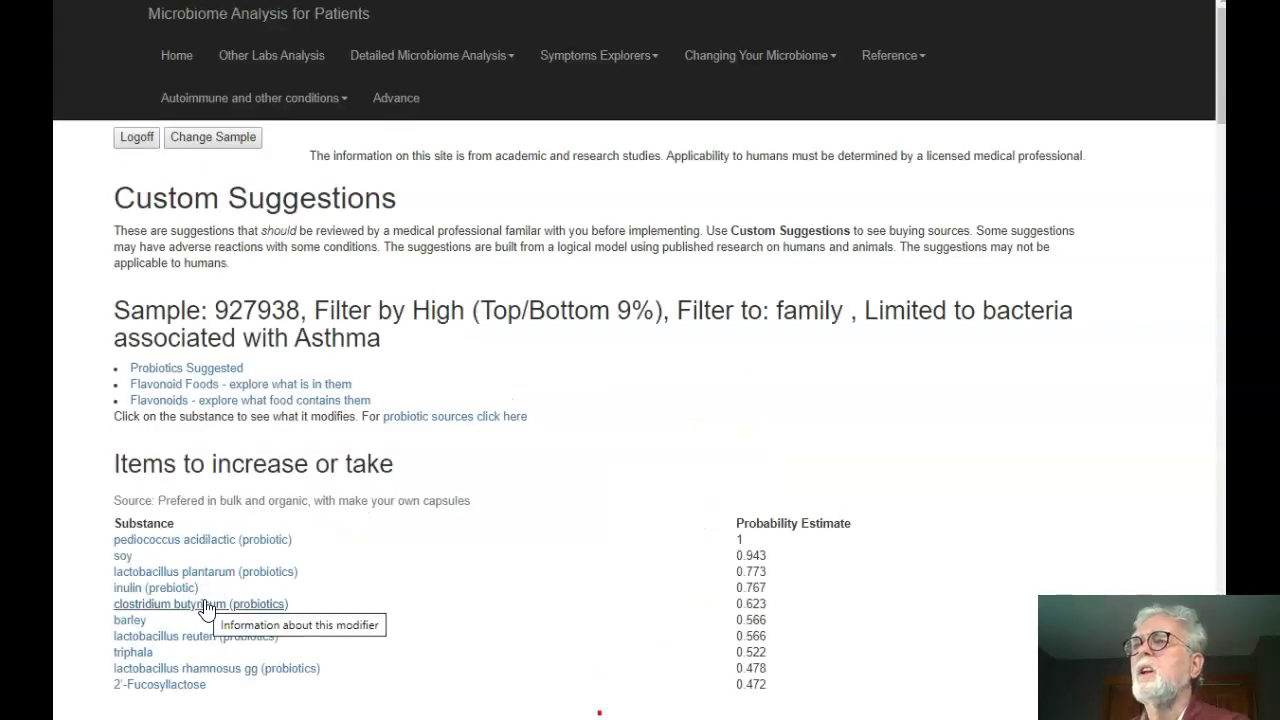
scroll(280, 605, down, 1)
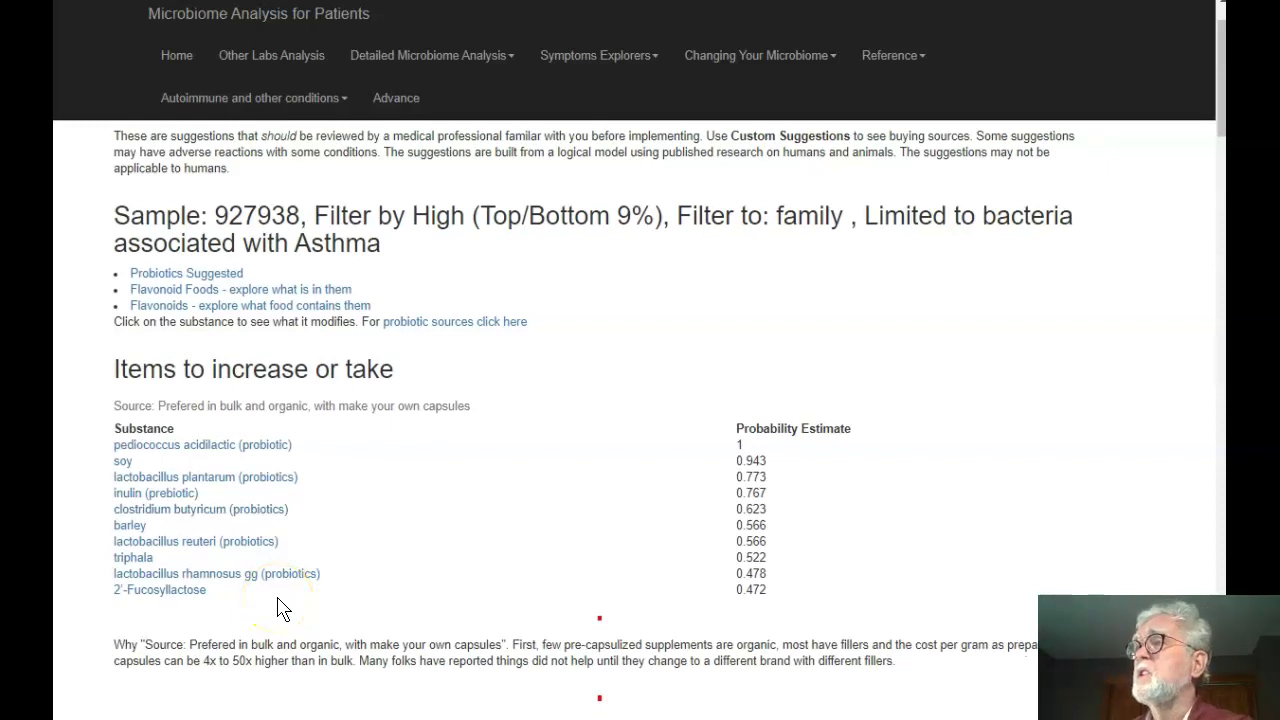
scroll(391, 543, down, 4)
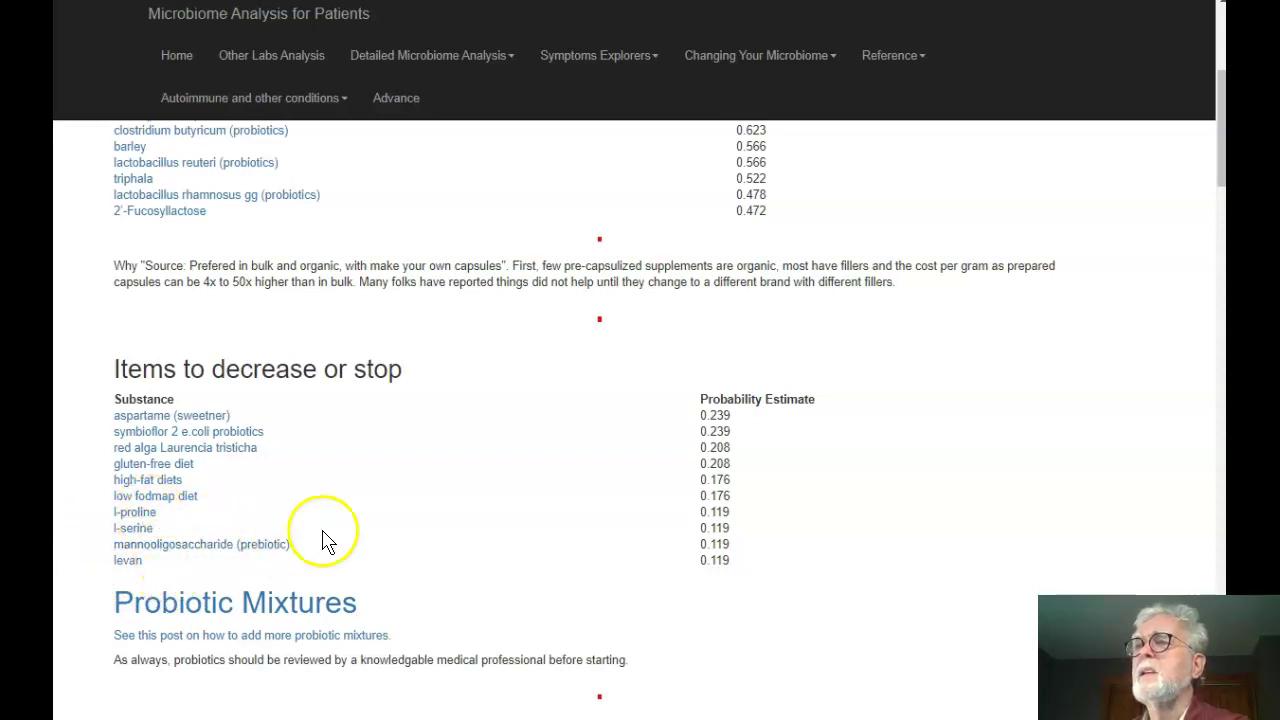
scroll(330, 530, up, 5)
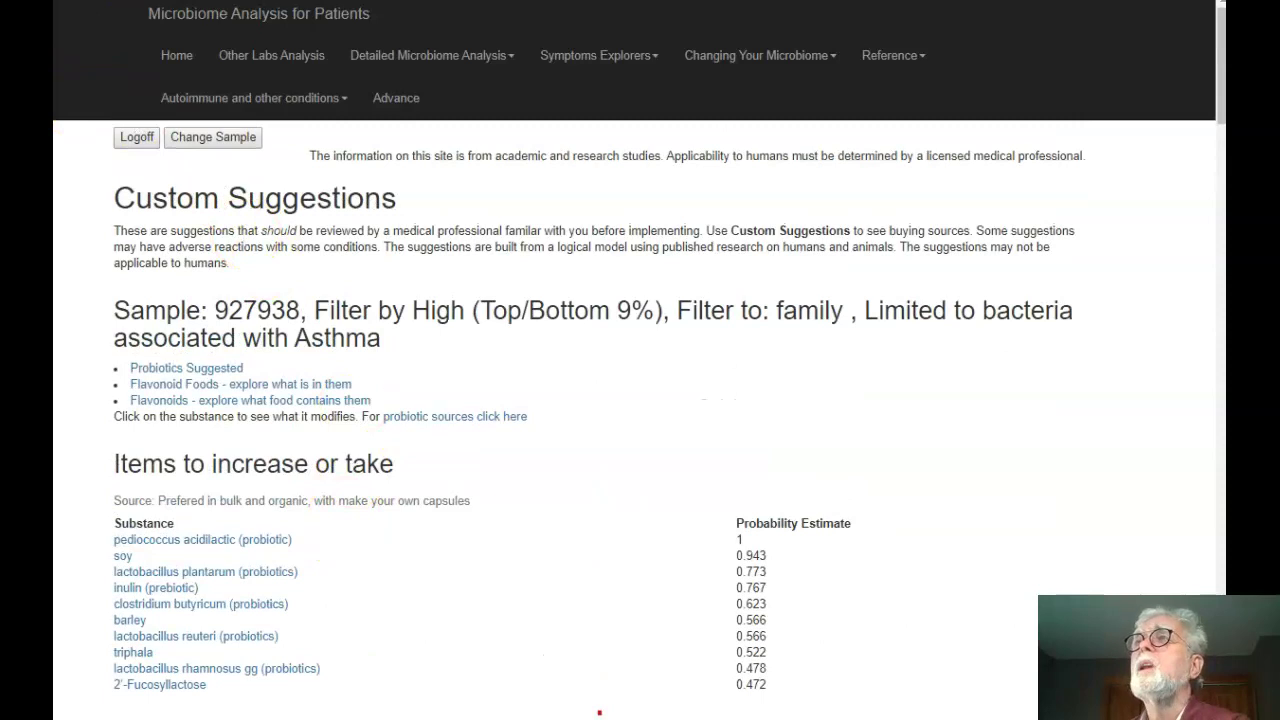
key(alt+Left)
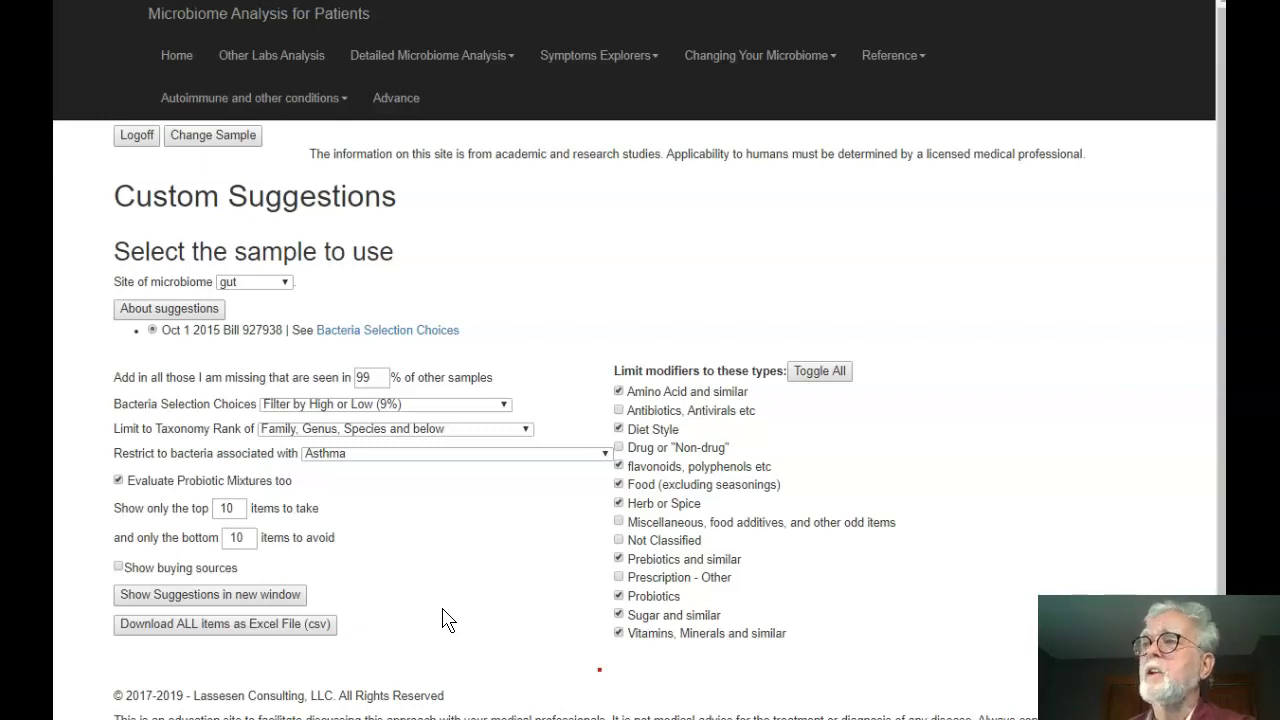
Switch the bacteria selection back to Custom Selection, and open Abnormal EndProducts for the gut sample from the available samples.
click(342, 410)
click(340, 426)
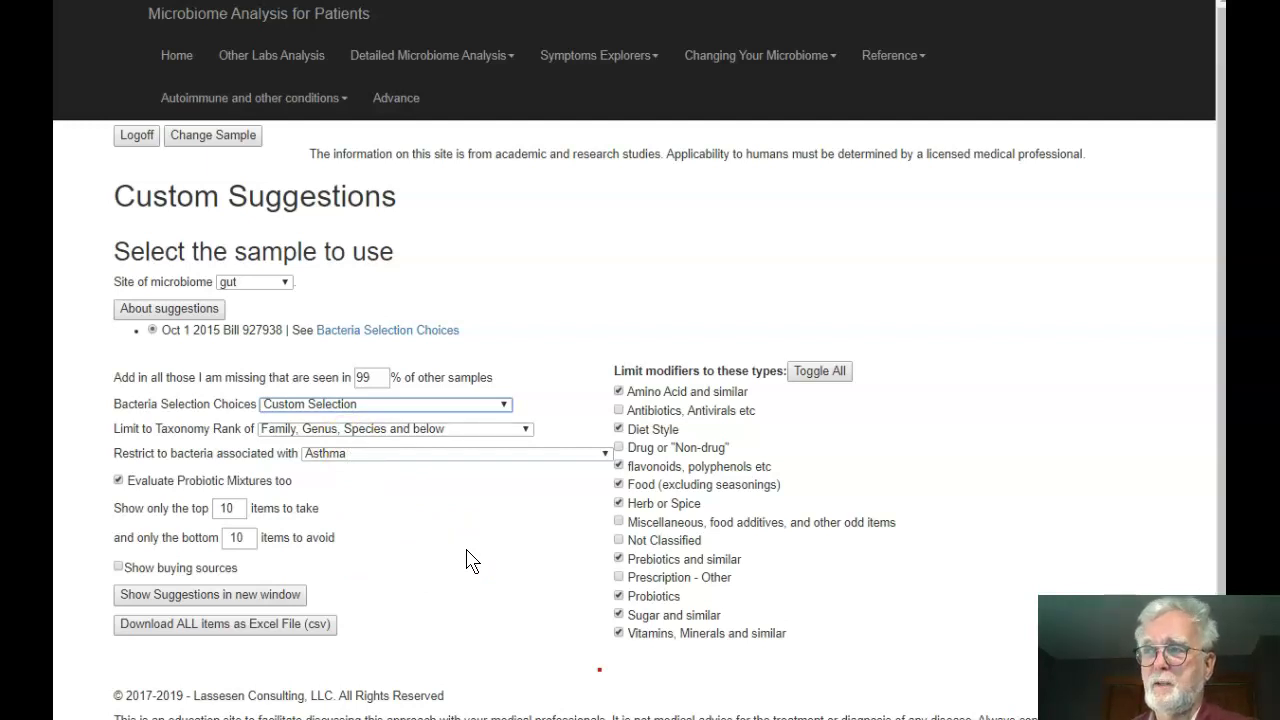
click(209, 145)
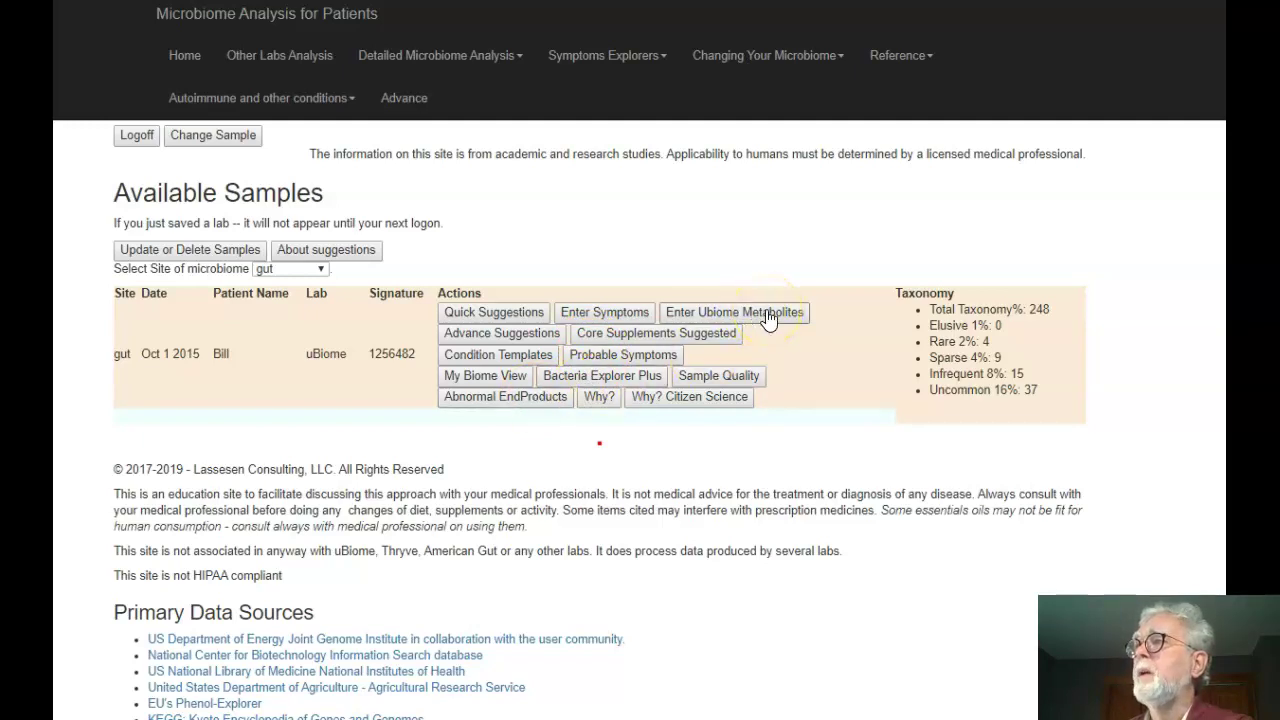
click(529, 401)
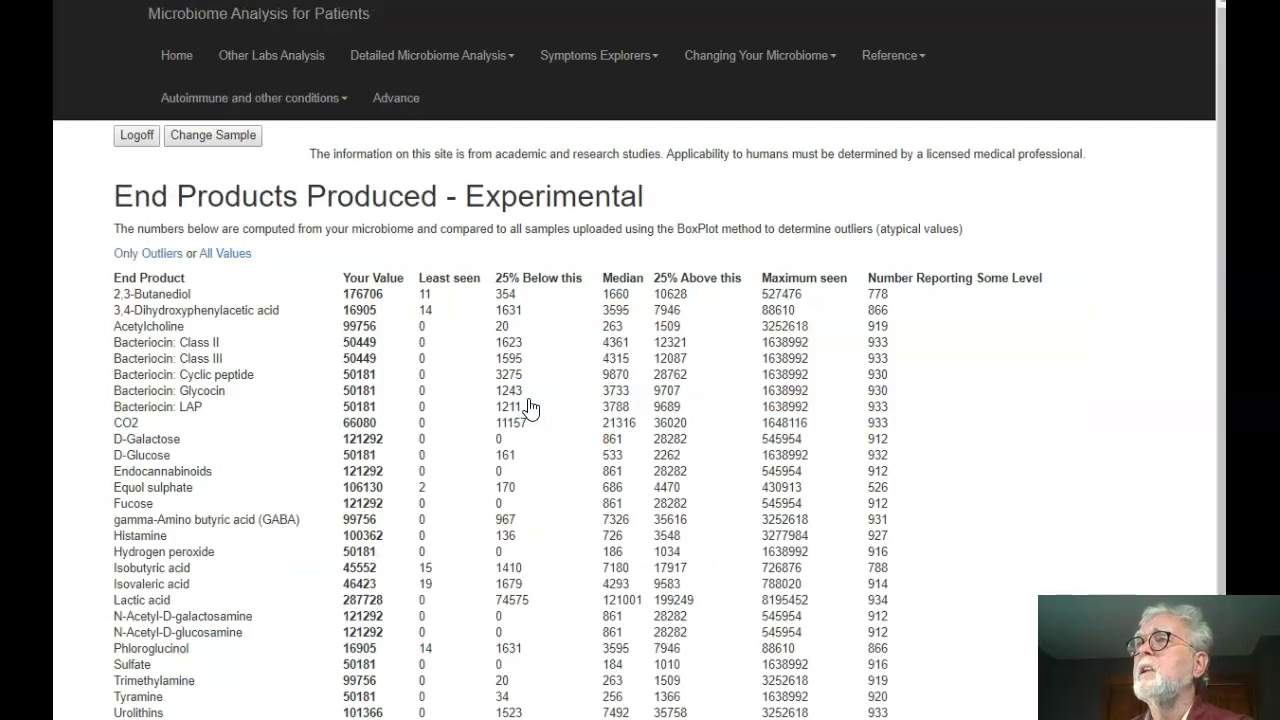
Highlight the word Experimental in the end products heading and the median value for 2,3-Butanediol.
drag(462, 196, 654, 200)
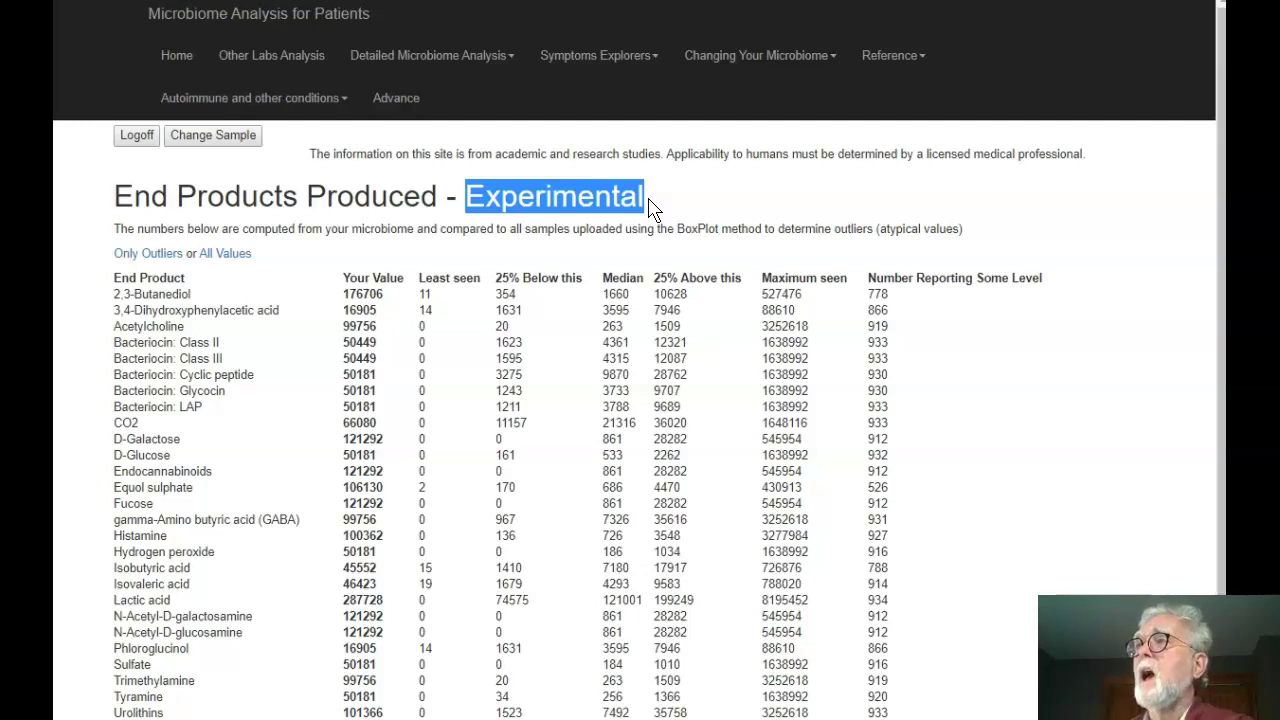
click(875, 196)
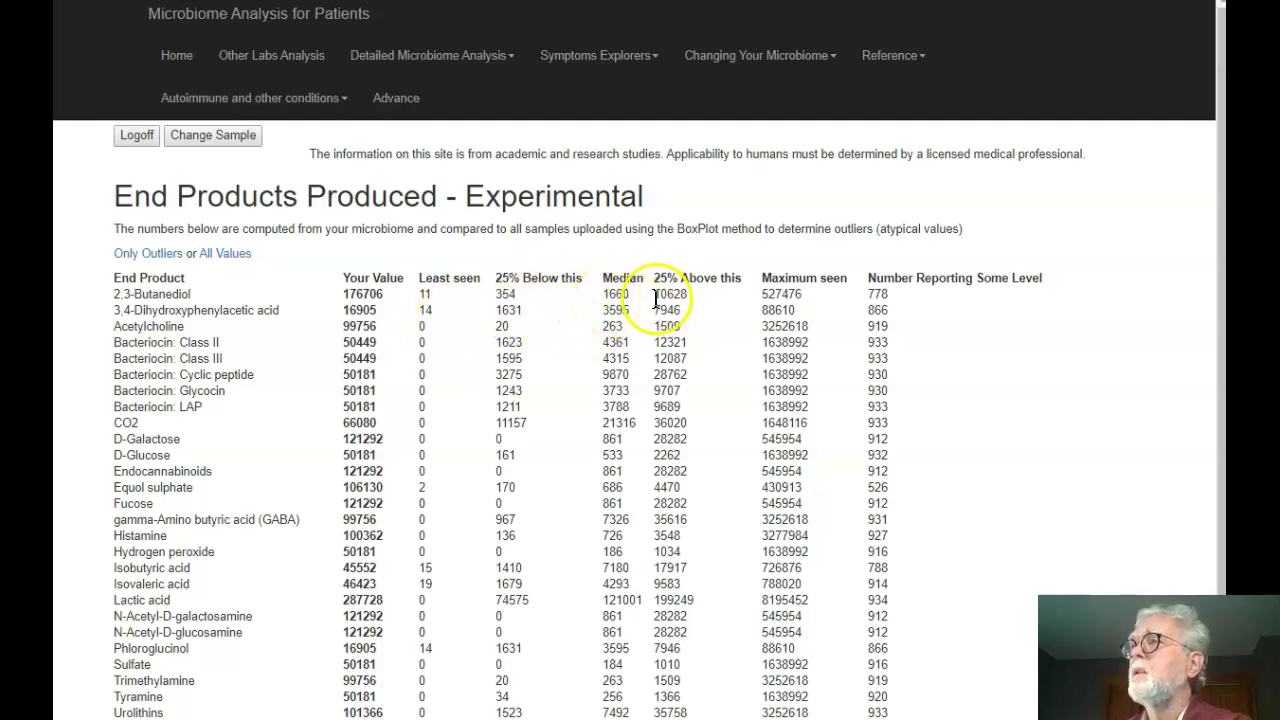
drag(630, 295, 594, 300)
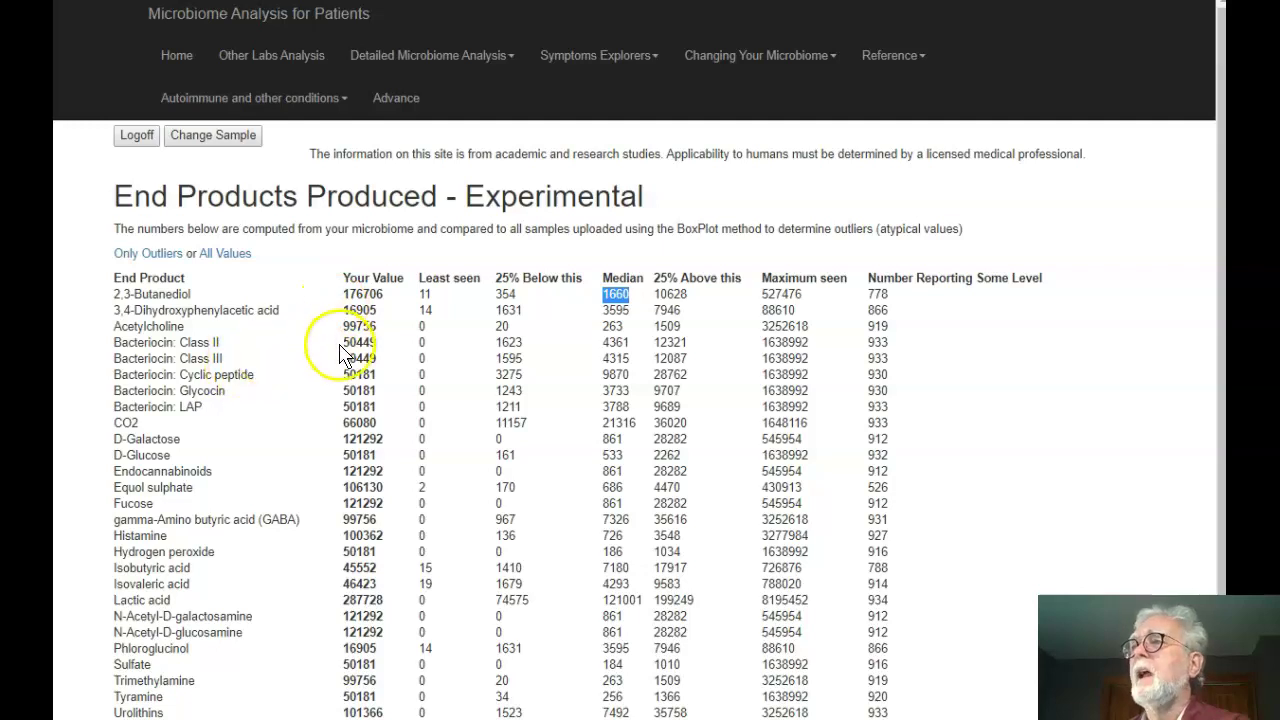
Highlight lactic acid's "25% Above this" value and compare the sample's end product values with the reference ranges.
scroll(340, 345, down, 2)
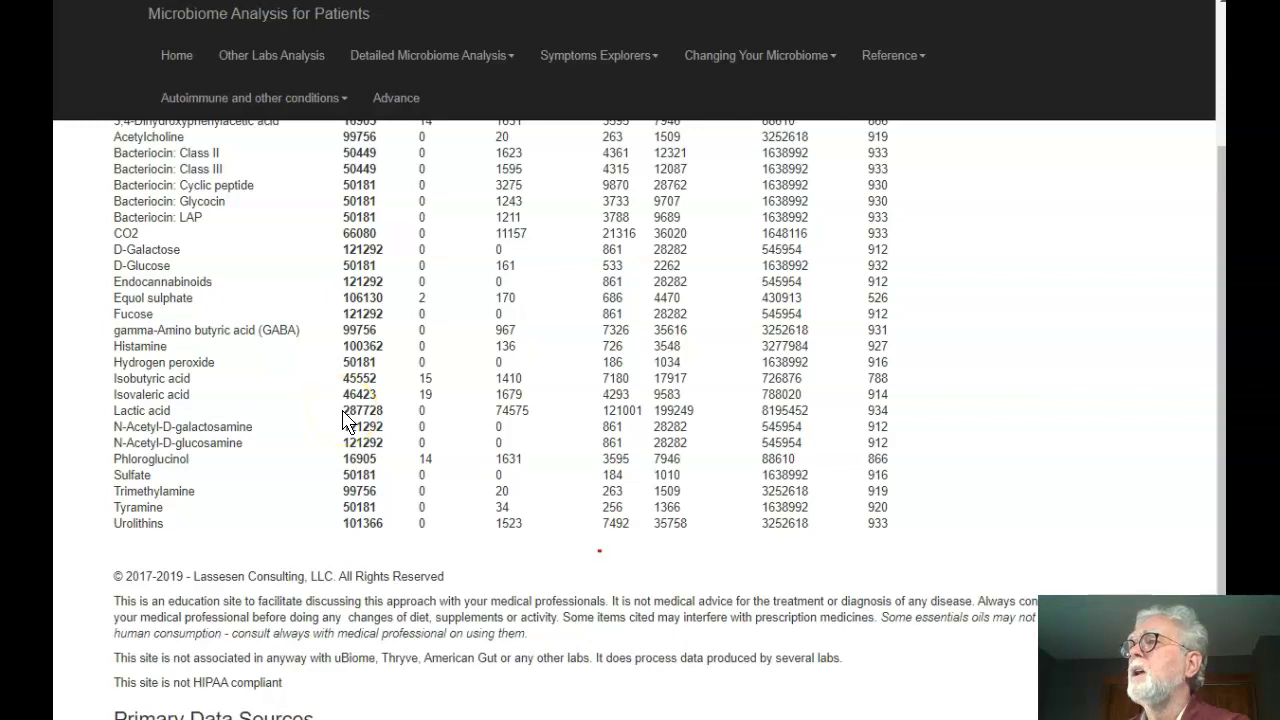
double_click(660, 410)
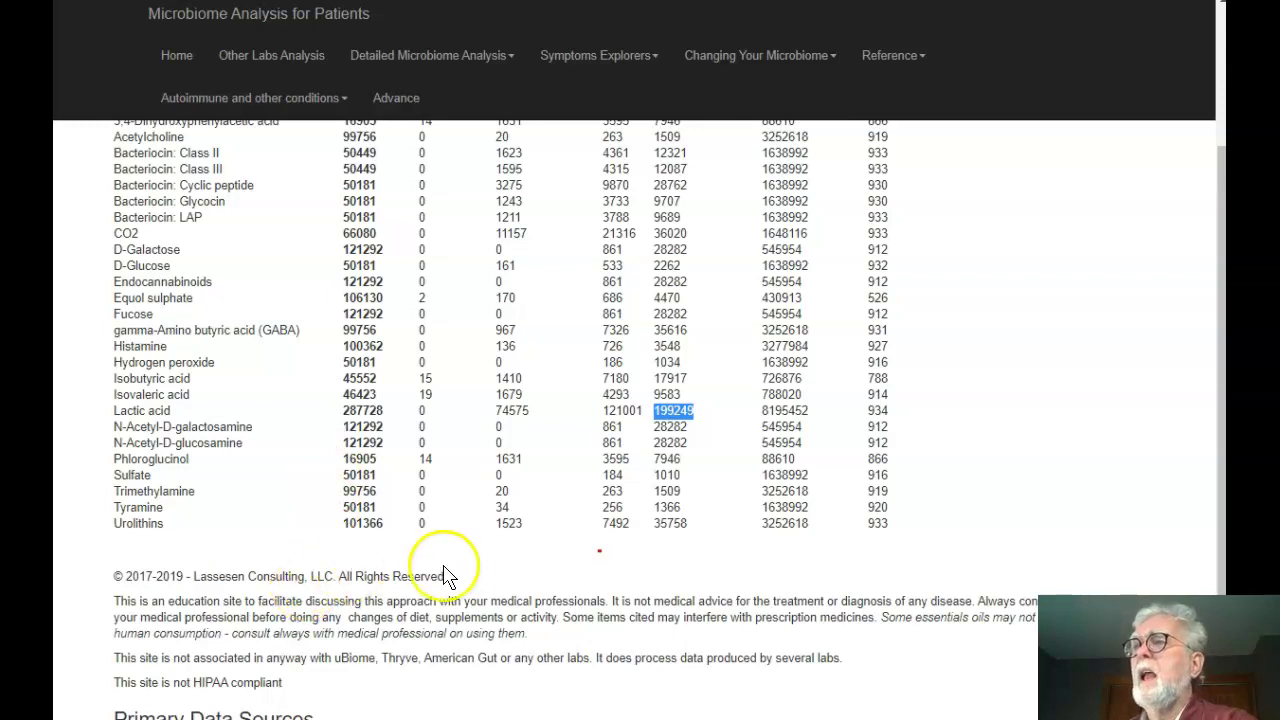
scroll(440, 528, up, 2)
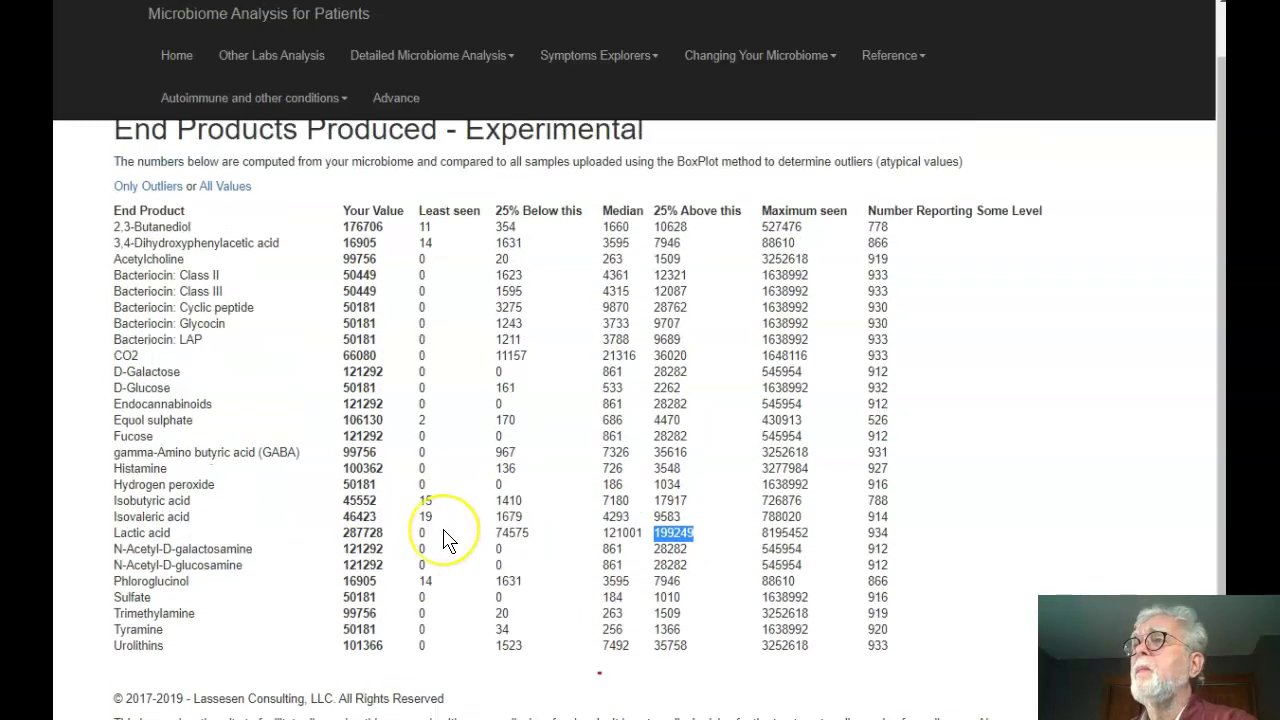
scroll(447, 541, down, 1)
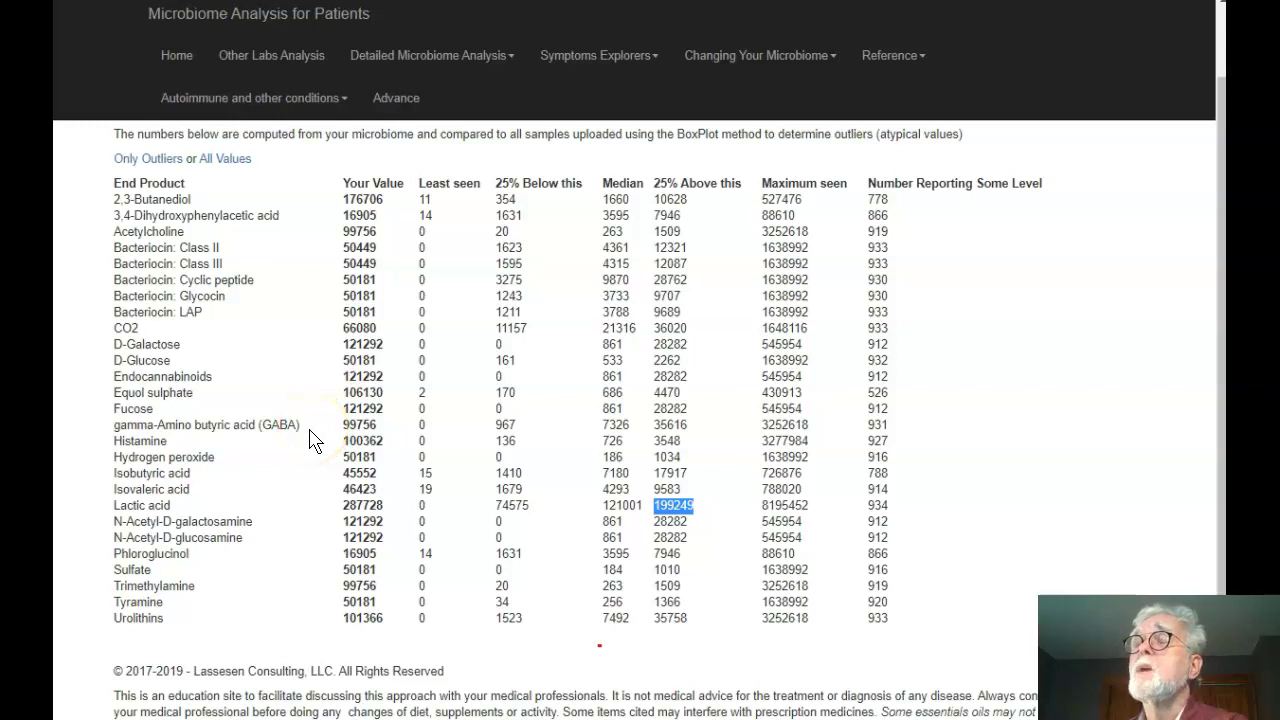
Highlight the gamma-Amino butyric acid (GABA) entry, and return to the available samples.
drag(305, 430, 113, 428)
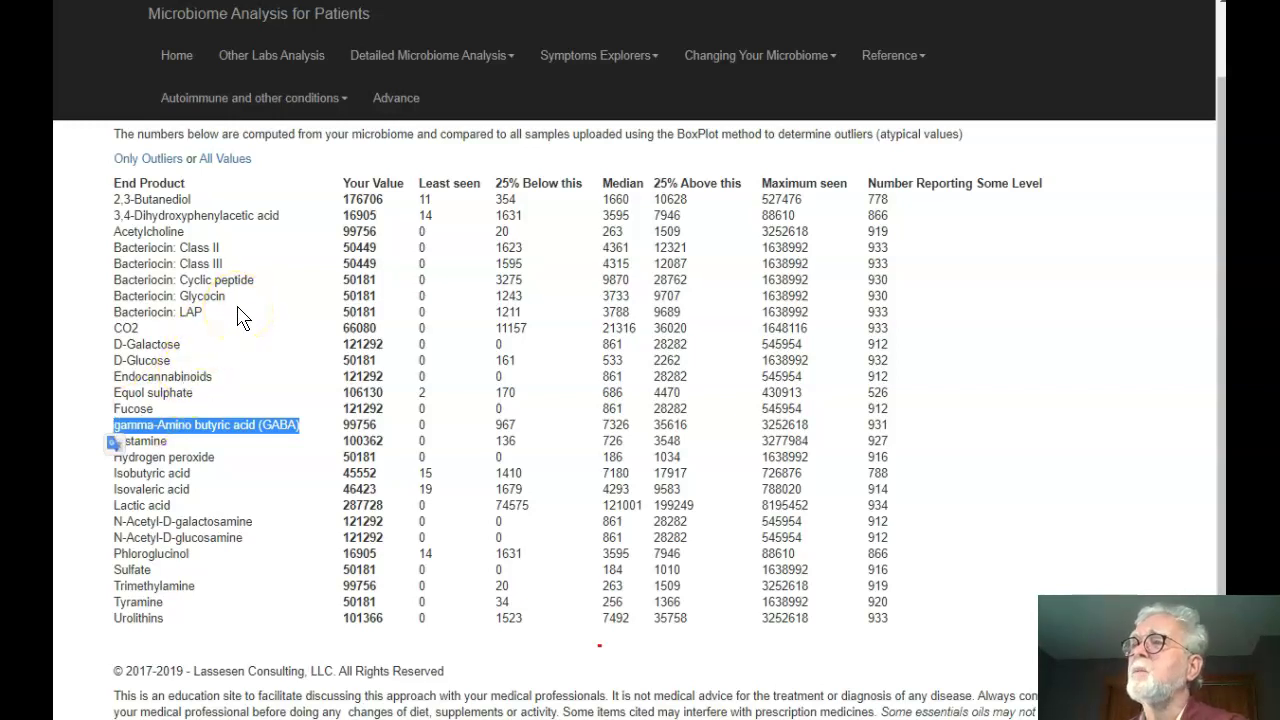
scroll(242, 318, up, 1)
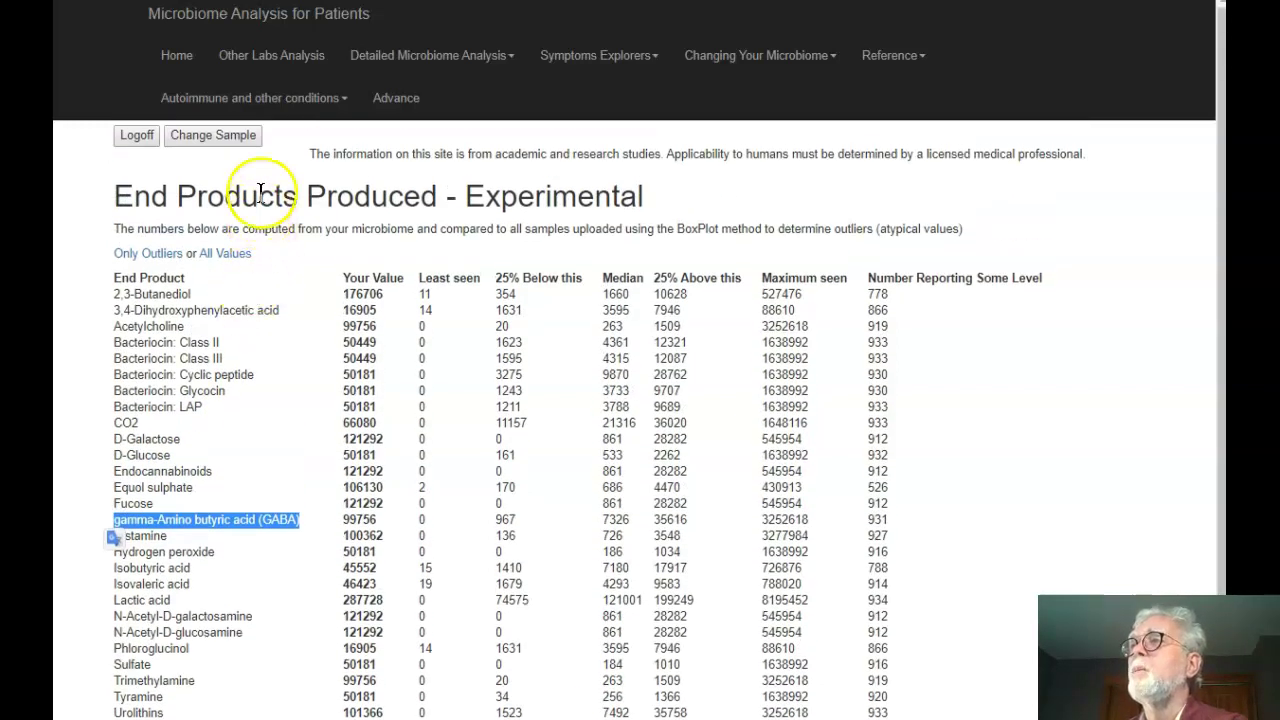
click(232, 142)
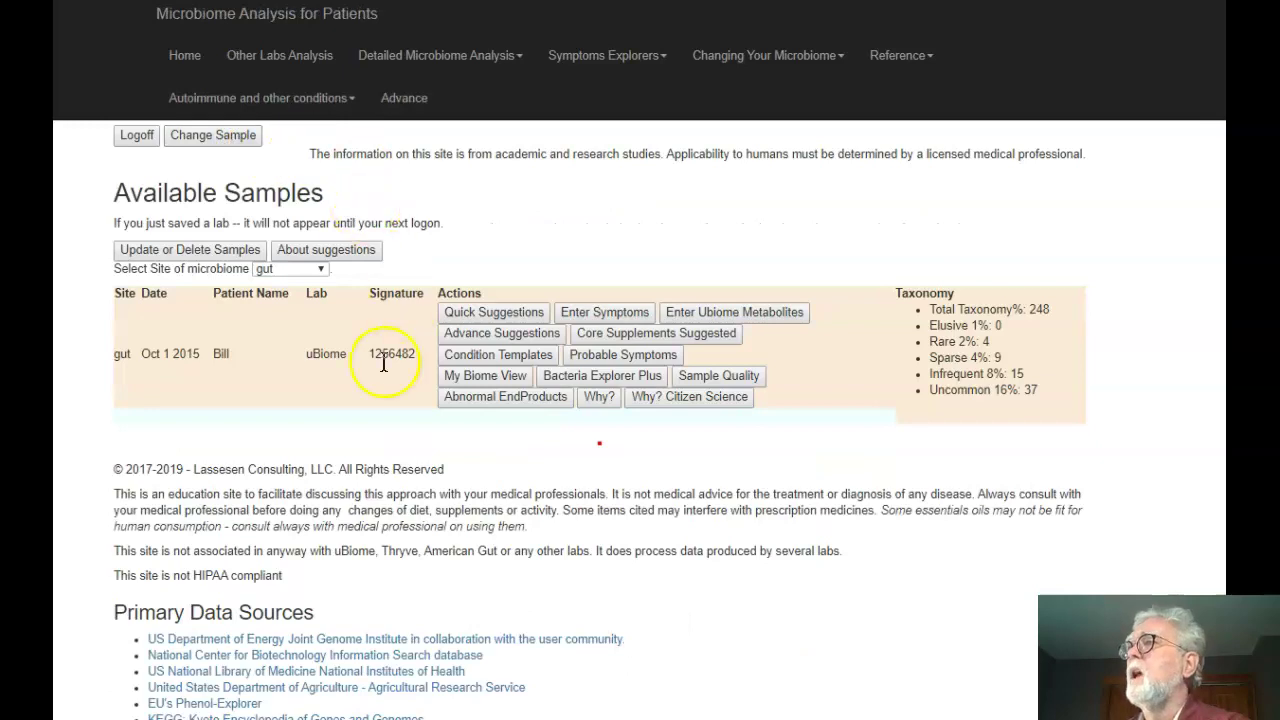
Open Core Supplements Suggested for the gut sample and highlight the Cobalamin (Vitamin B12) percentage.
click(645, 336)
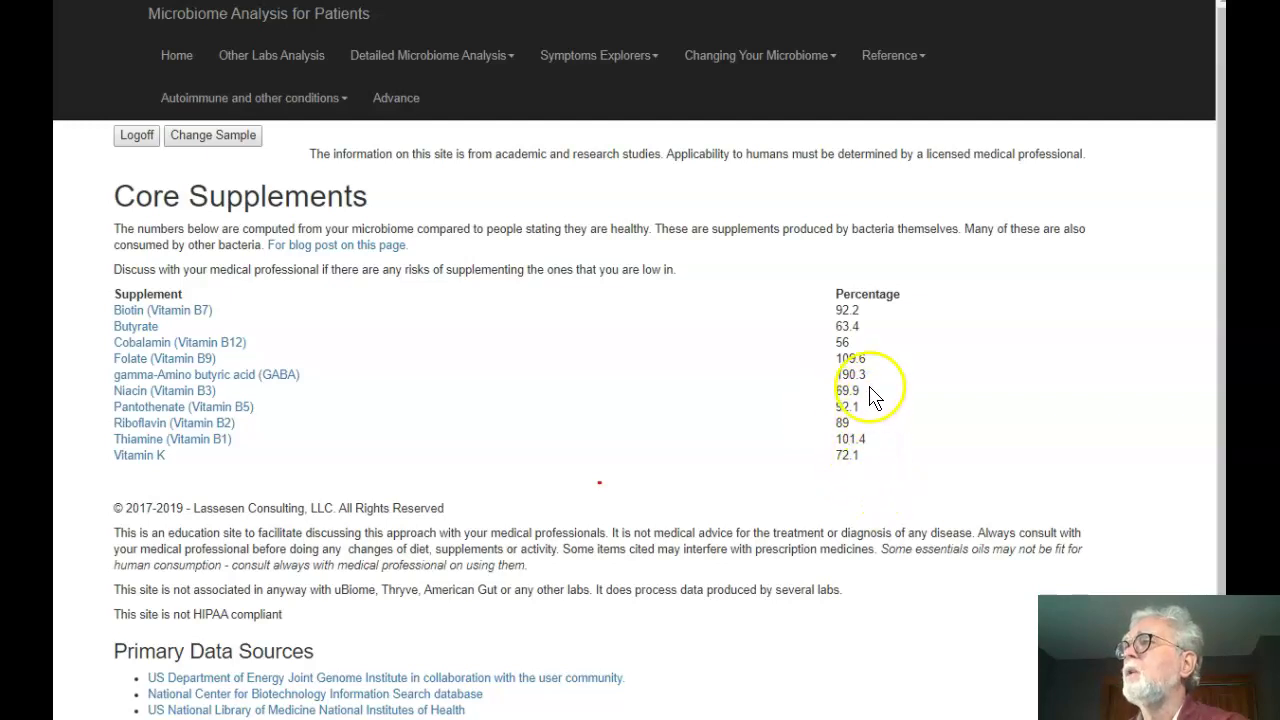
double_click(821, 343)
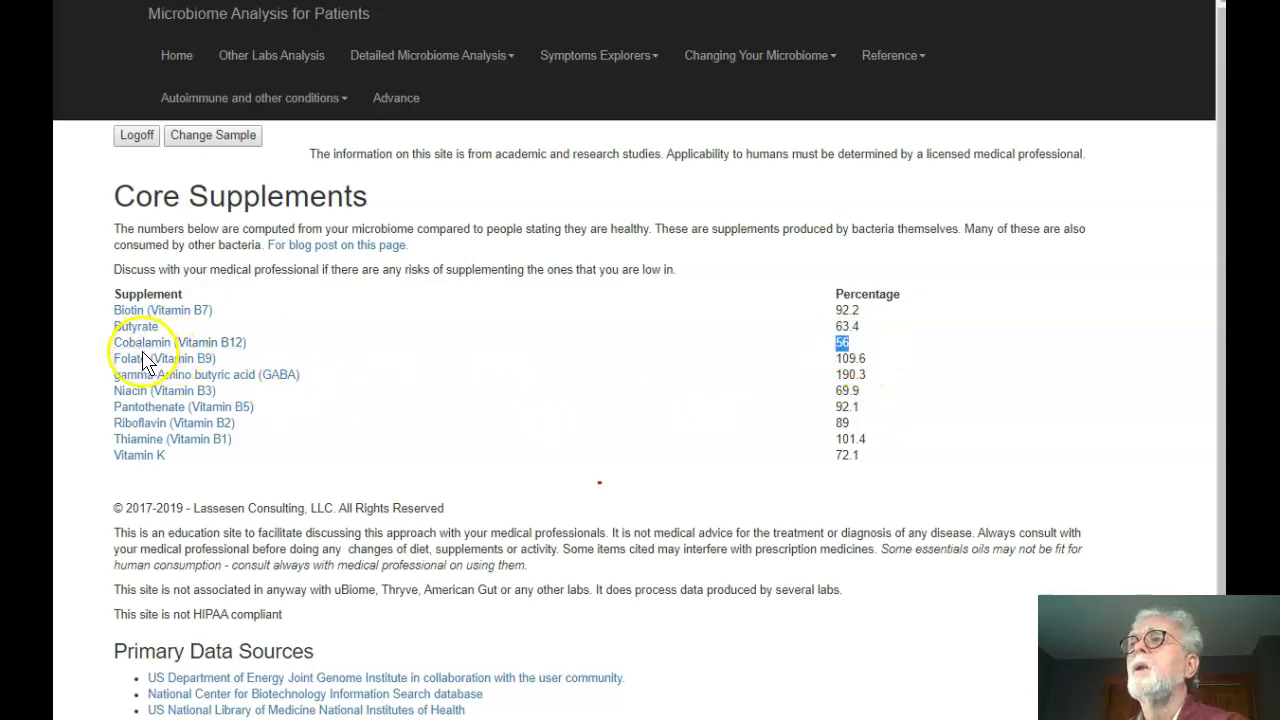
mouse_move(150, 352)
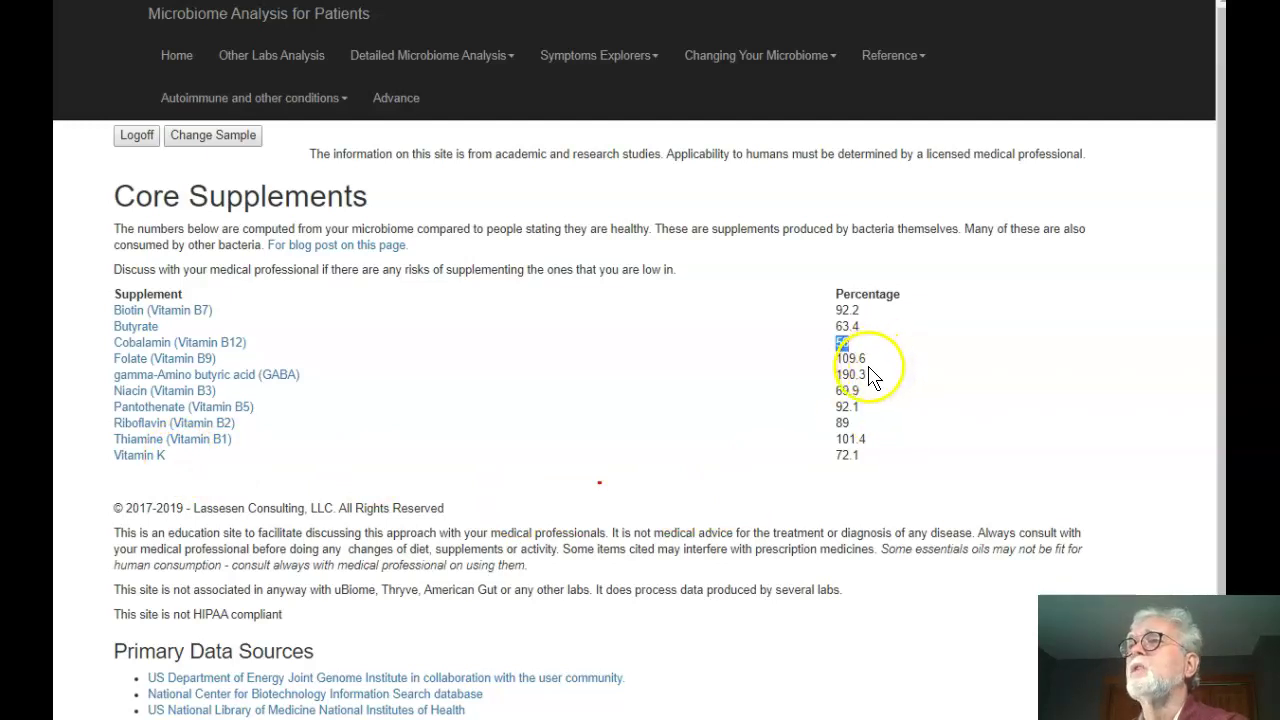
Highlight the gamma-Amino butyric acid (GABA) row with its percentage, check the entry's tooltip, and return to the available samples.
drag(880, 380, 267, 373)
drag(248, 375, 118, 383)
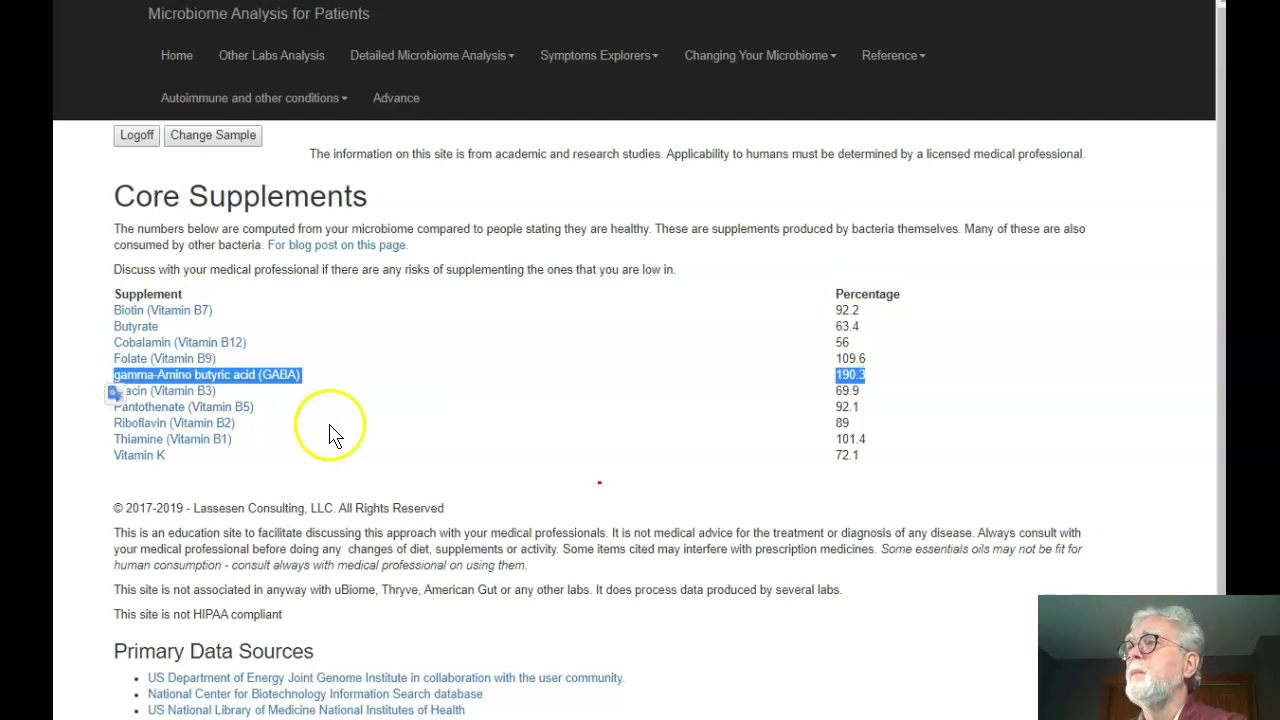
click(391, 476)
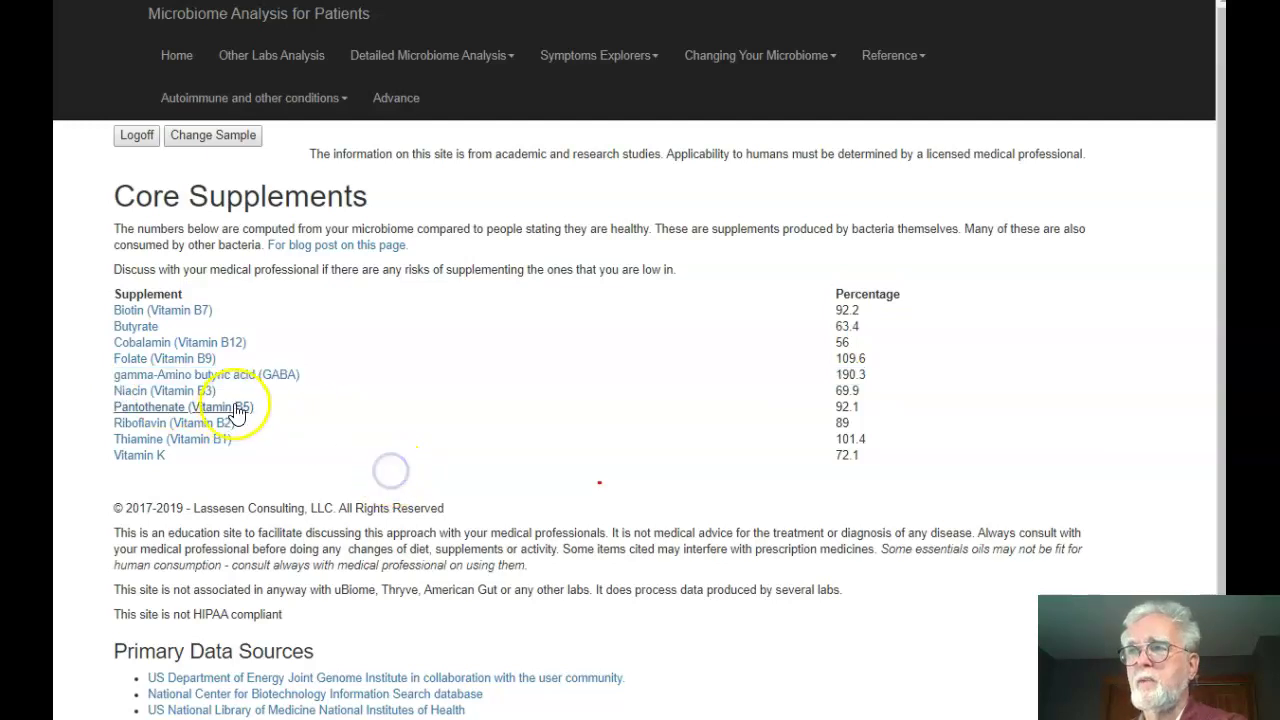
mouse_move(291, 376)
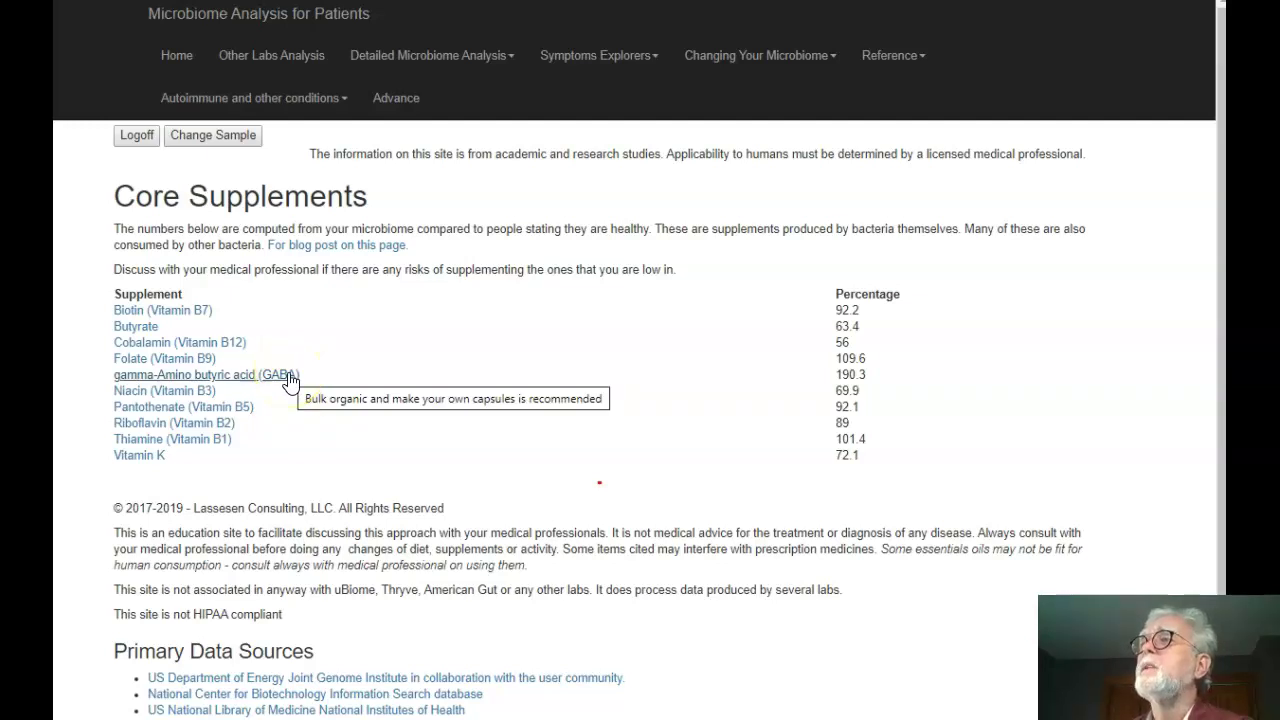
click(297, 469)
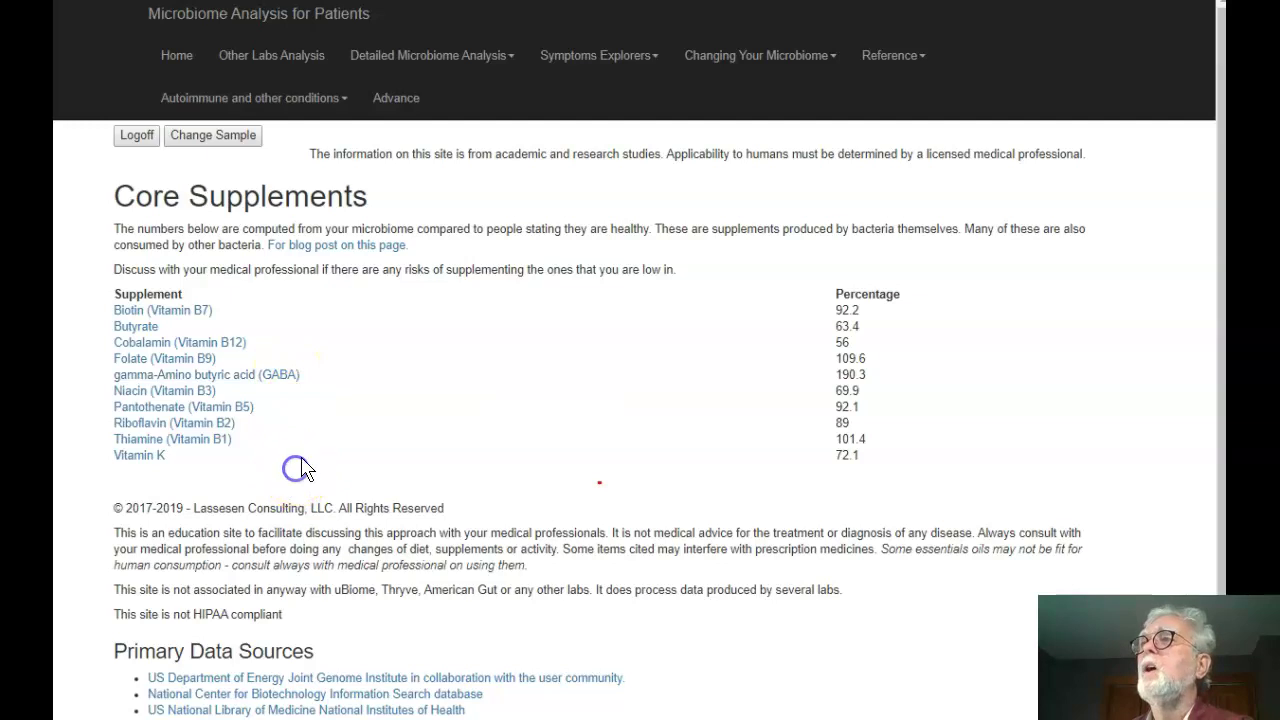
click(247, 143)
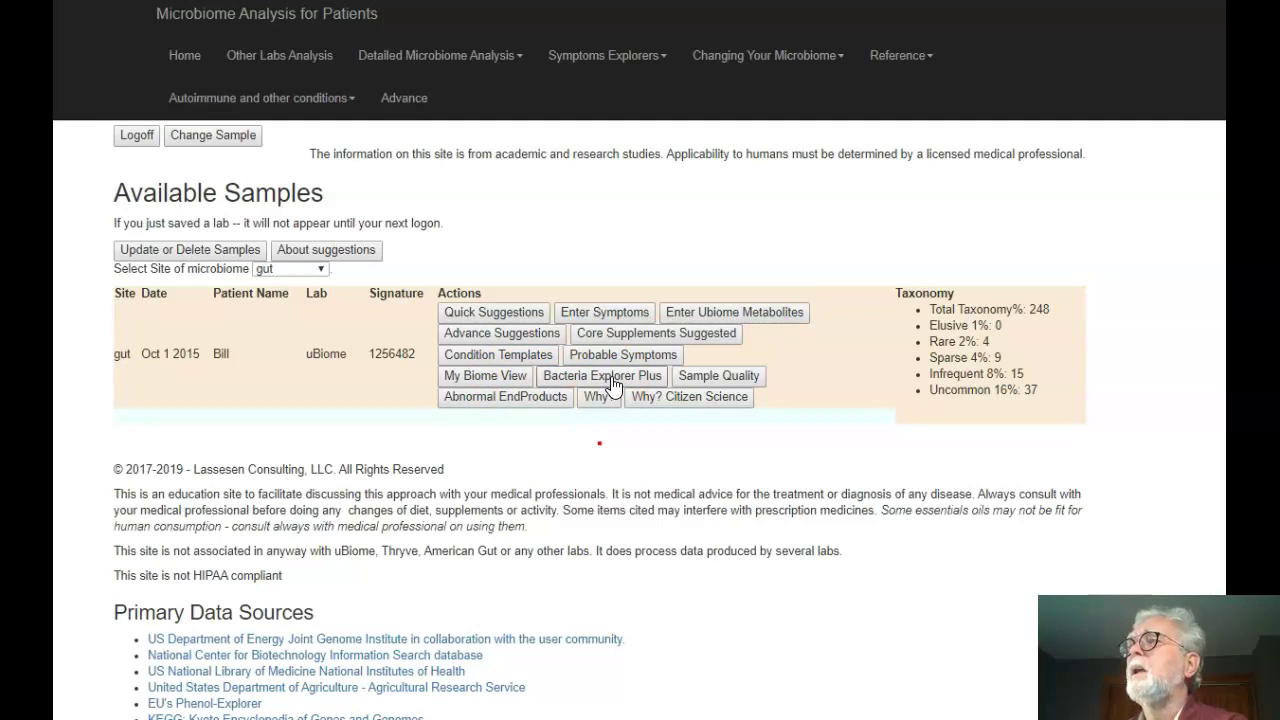
Open Bacteria Explorer Plus for the gut sample from the available samples.
click(638, 360)
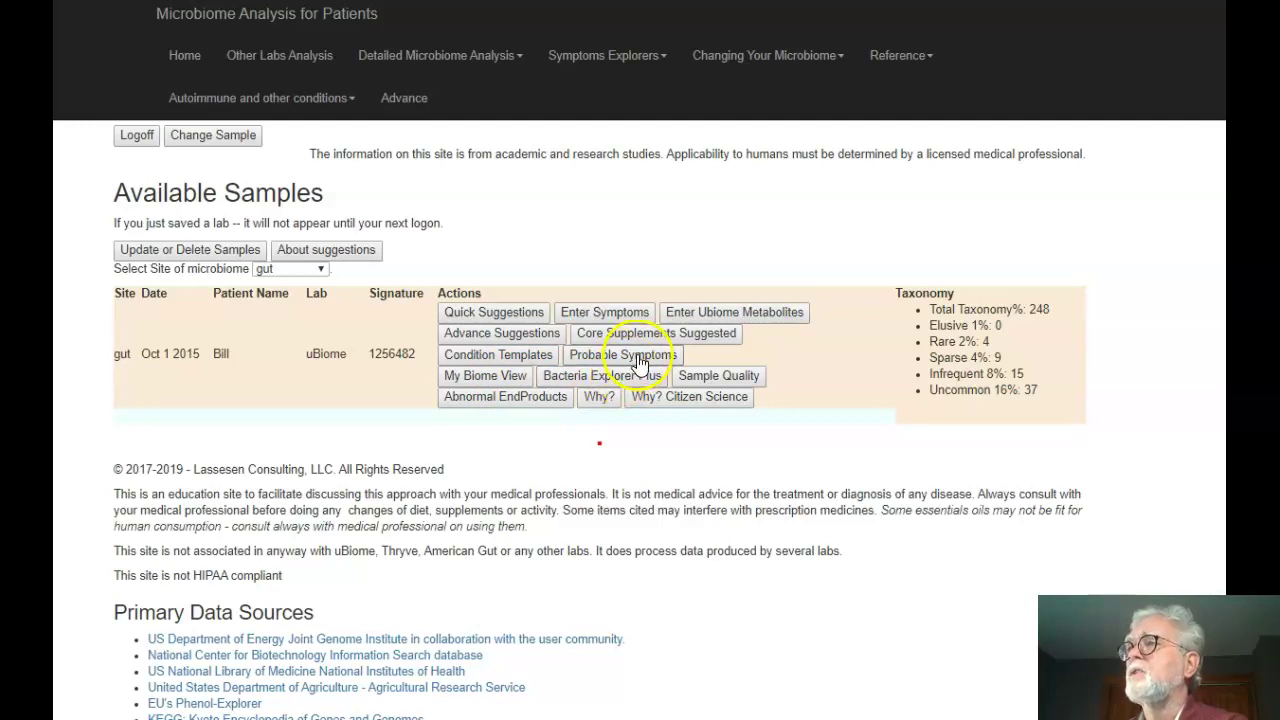
click(622, 377)
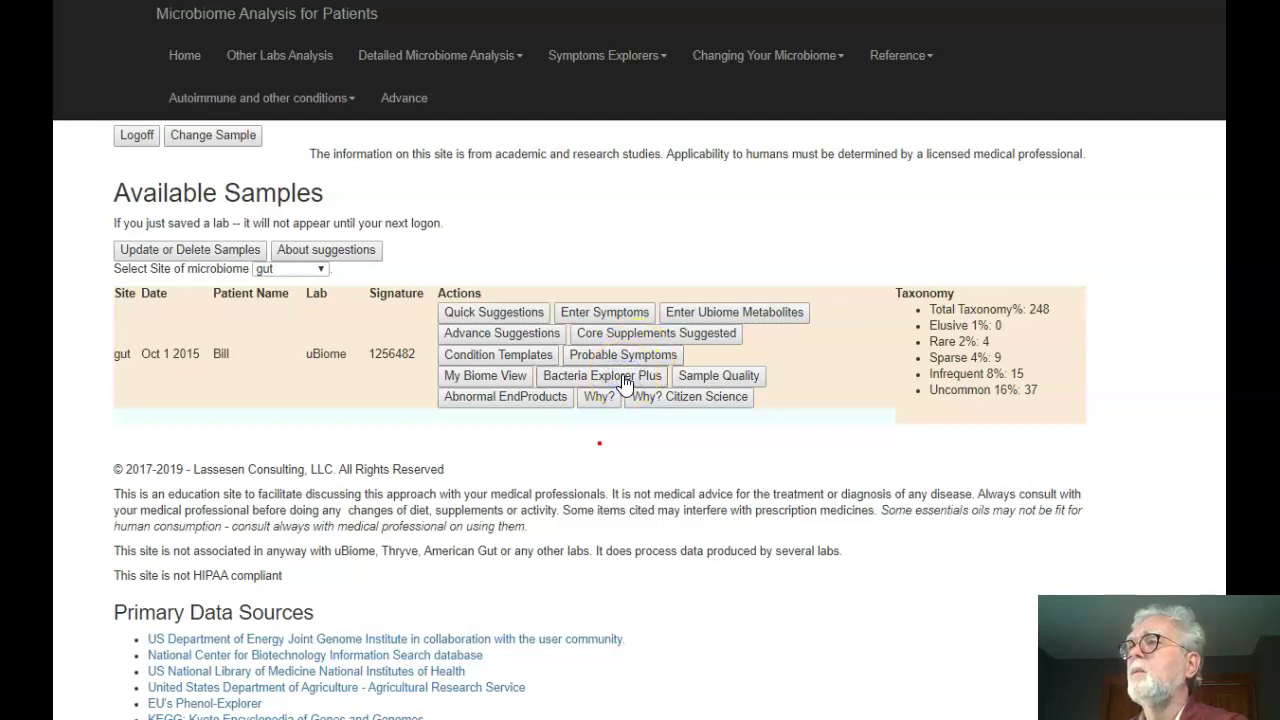
click(643, 286)
Include Age: 30-40 from the remaining symptom choices, apply the selection, and review the bacteria table divided into 4 buckets.
scroll(690, 300, down, 3)
scroll(697, 307, down, 7)
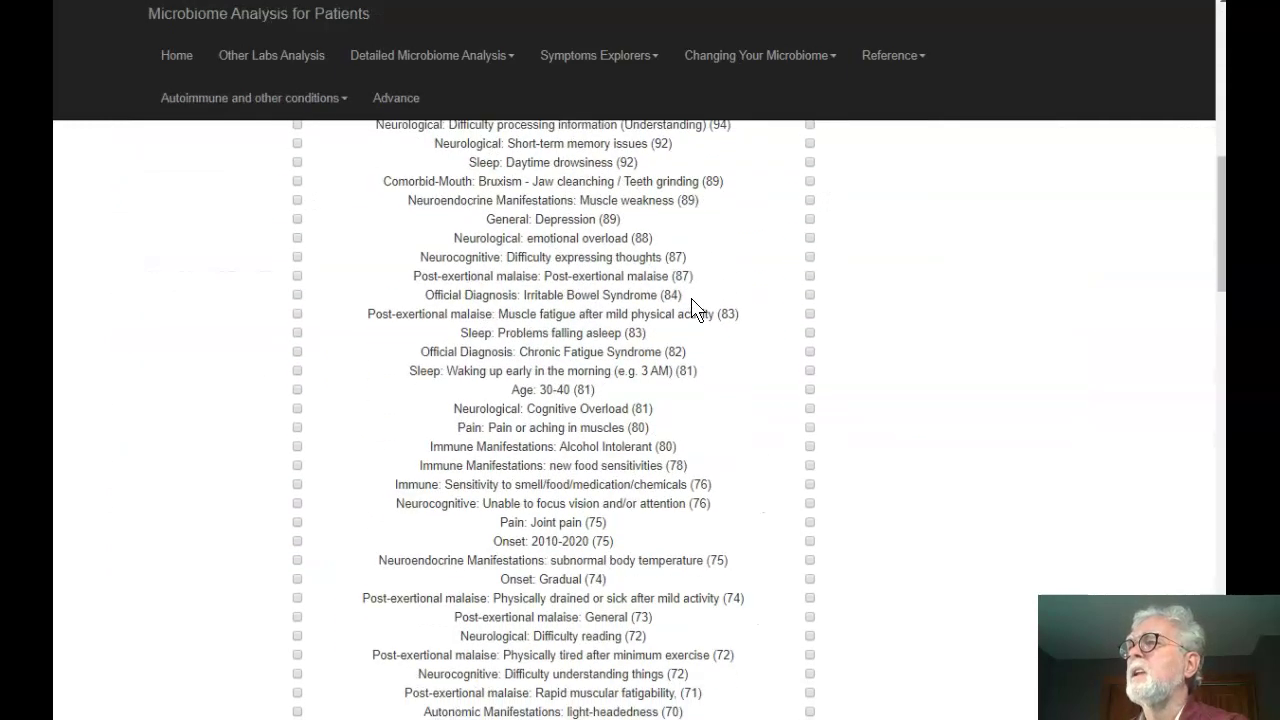
scroll(692, 300, down, 9)
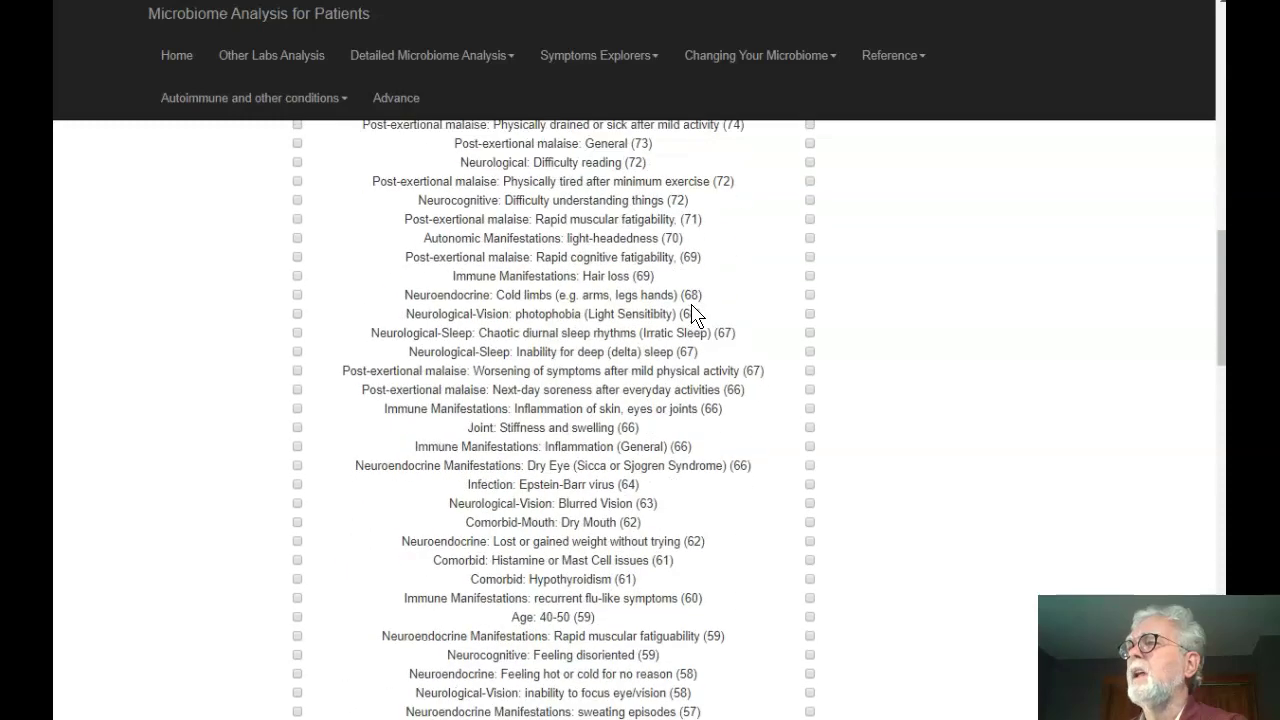
scroll(697, 314, up, 7)
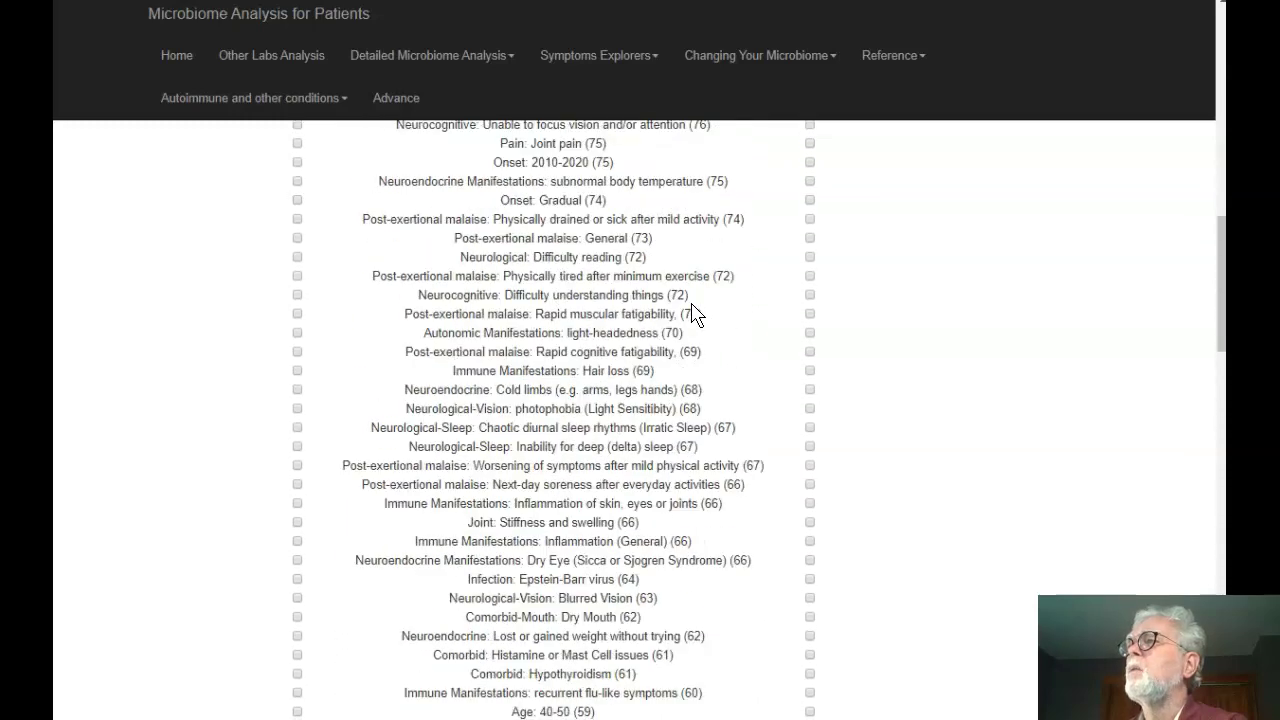
scroll(697, 314, down, 3)
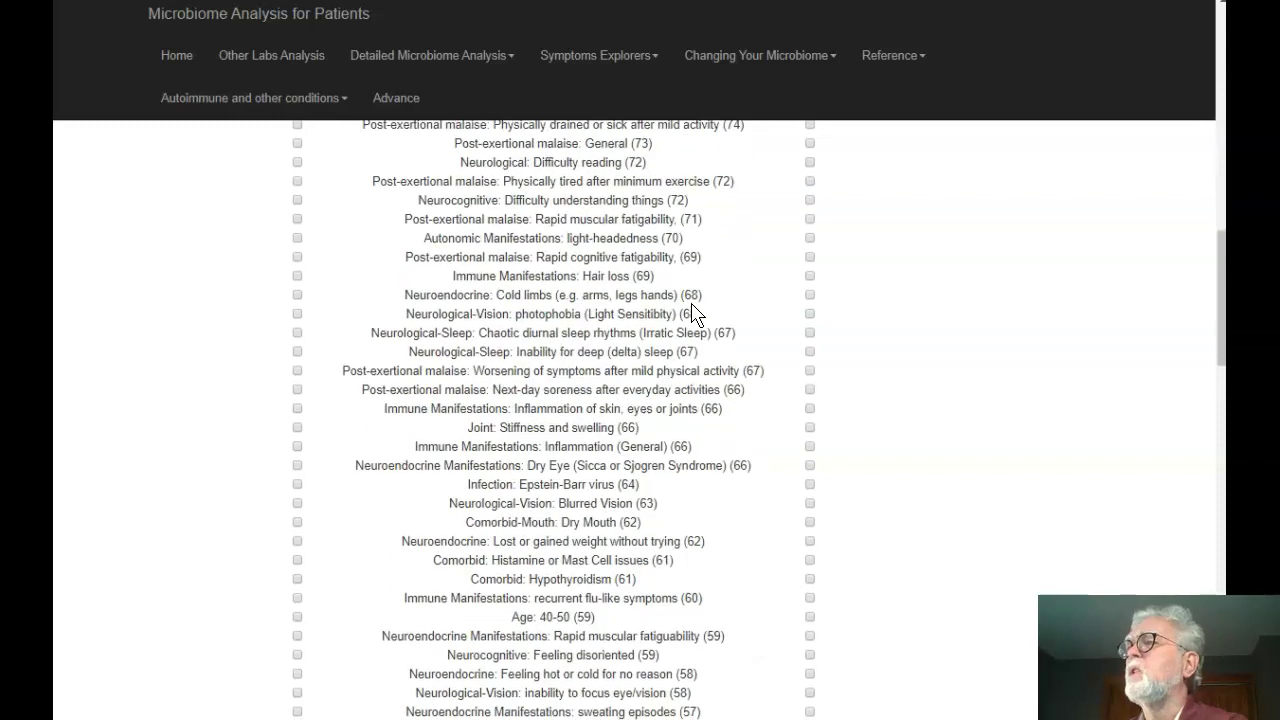
scroll(697, 314, up, 2)
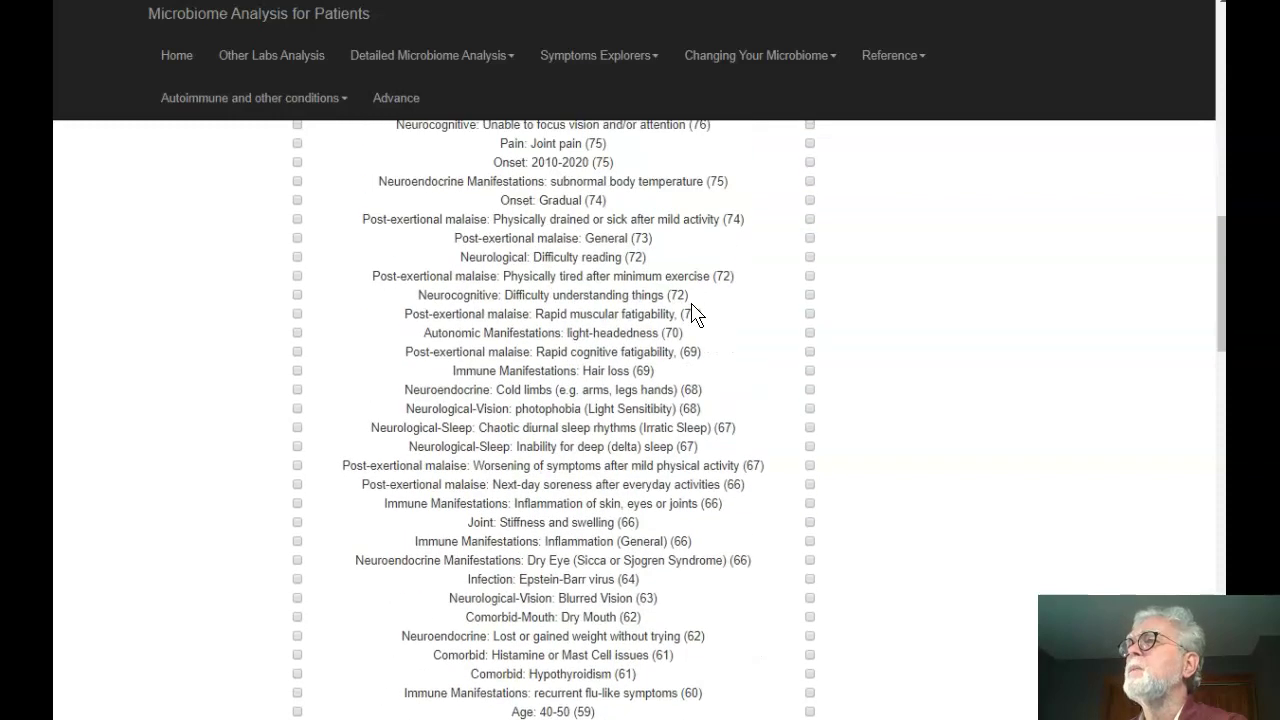
scroll(697, 314, up, 1)
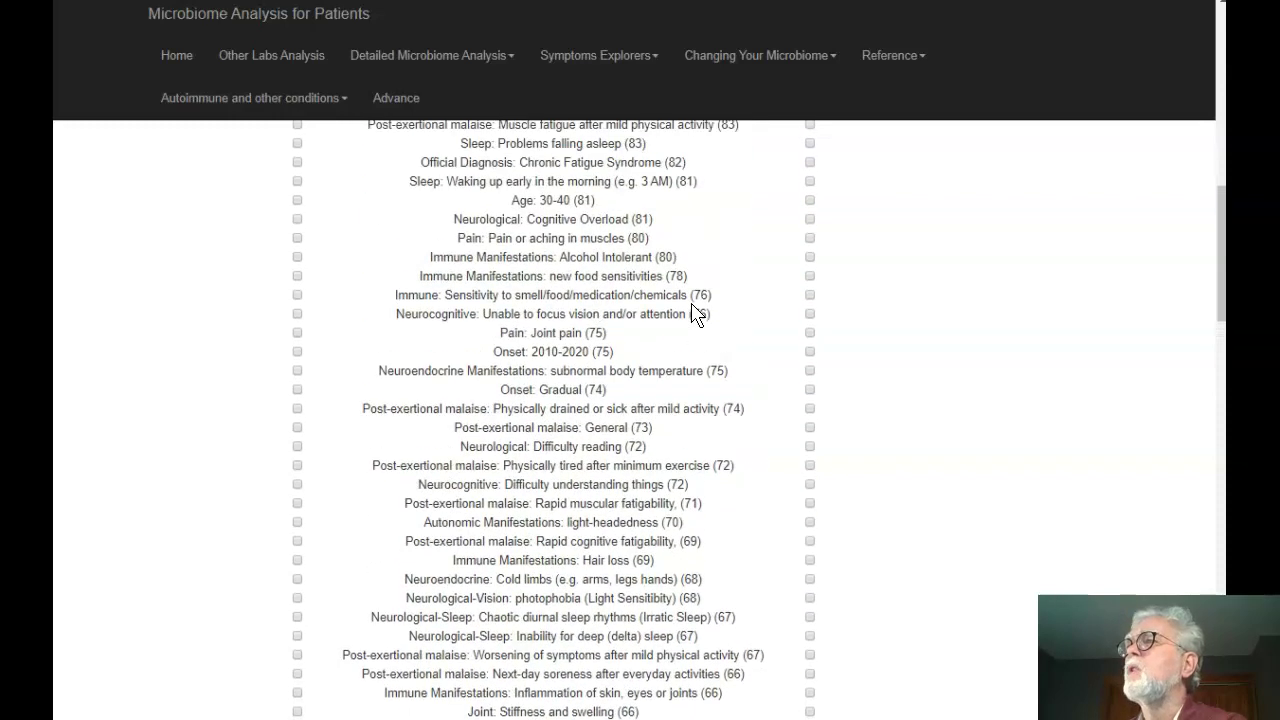
click(297, 200)
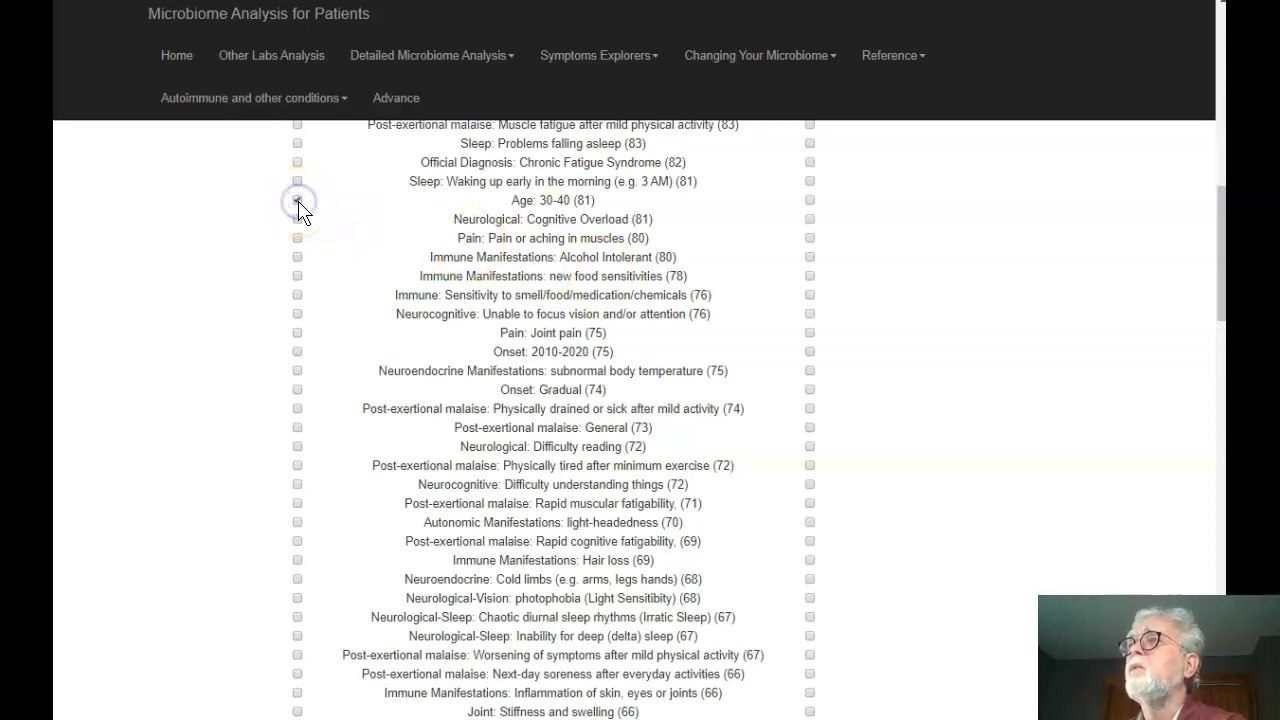
scroll(432, 222, up, 15)
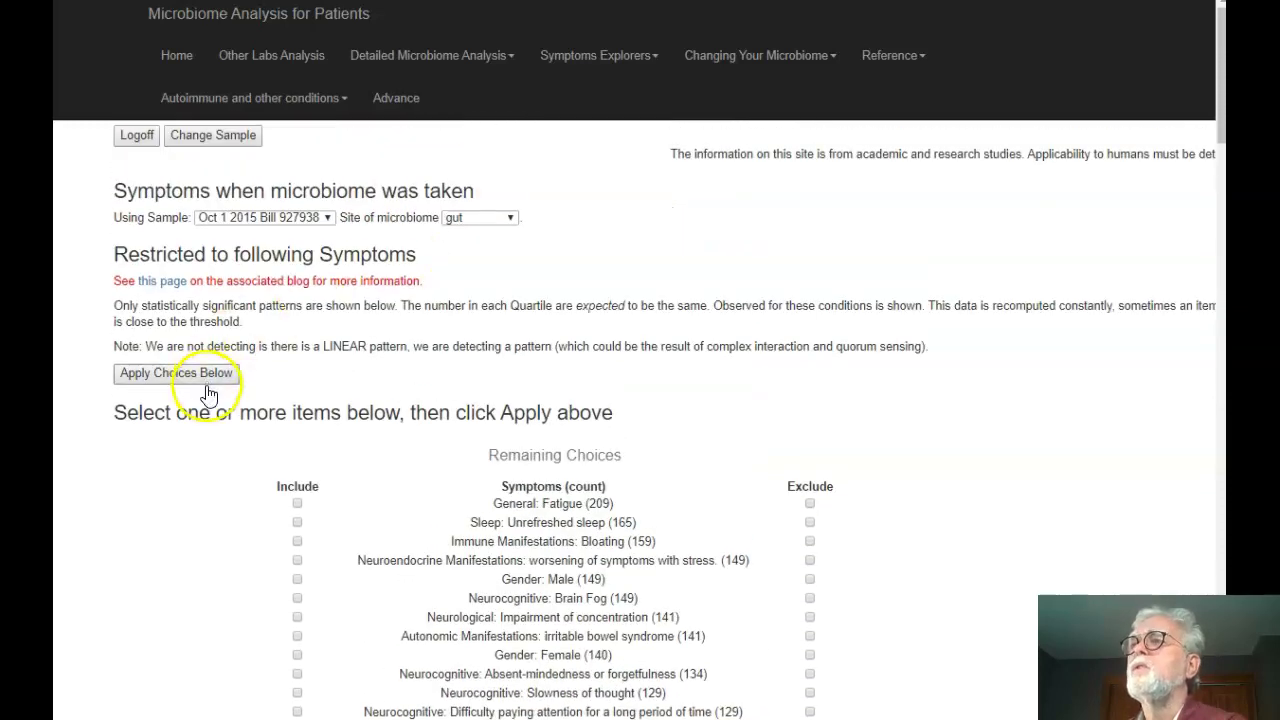
click(203, 376)
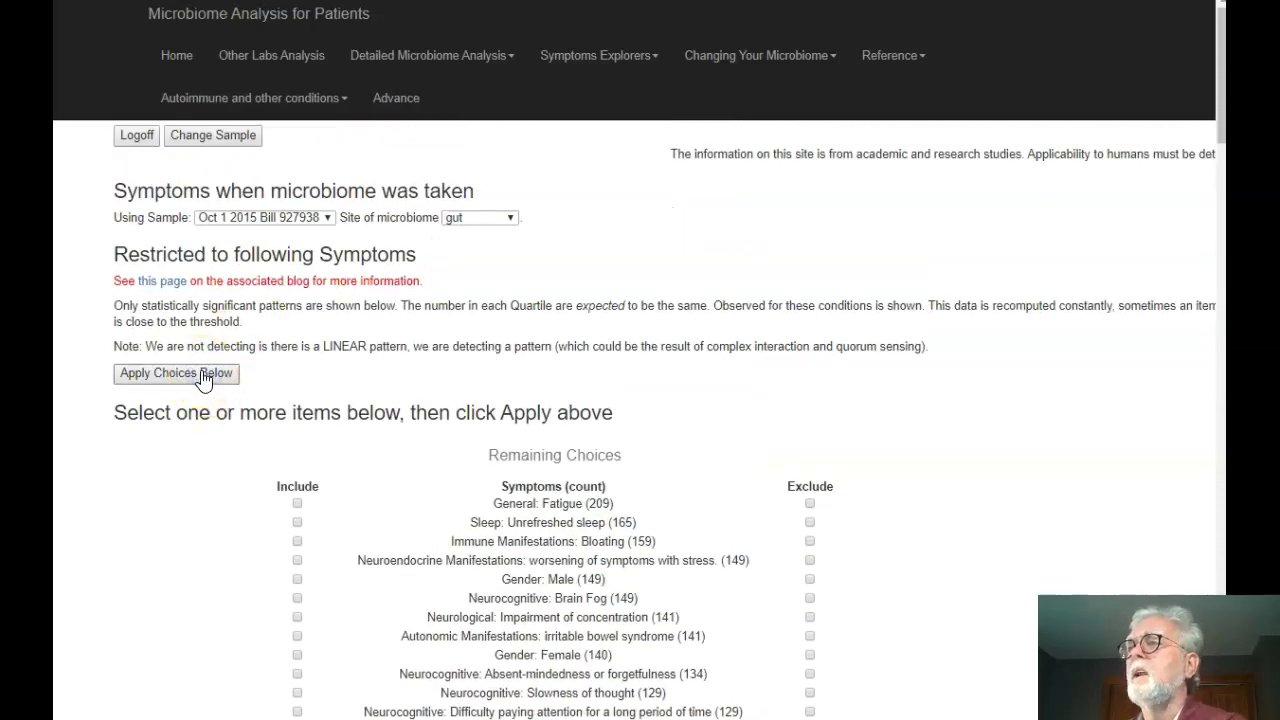
scroll(543, 425, down, 1)
scroll(543, 425, down, 4)
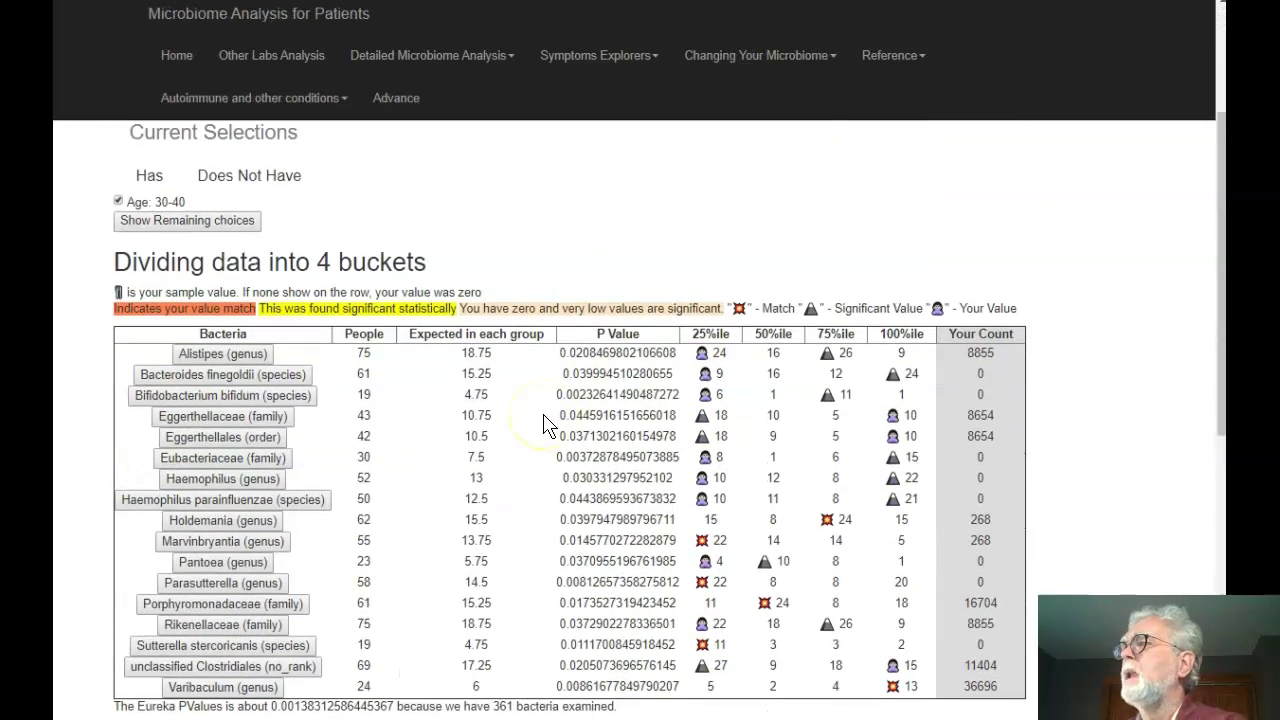
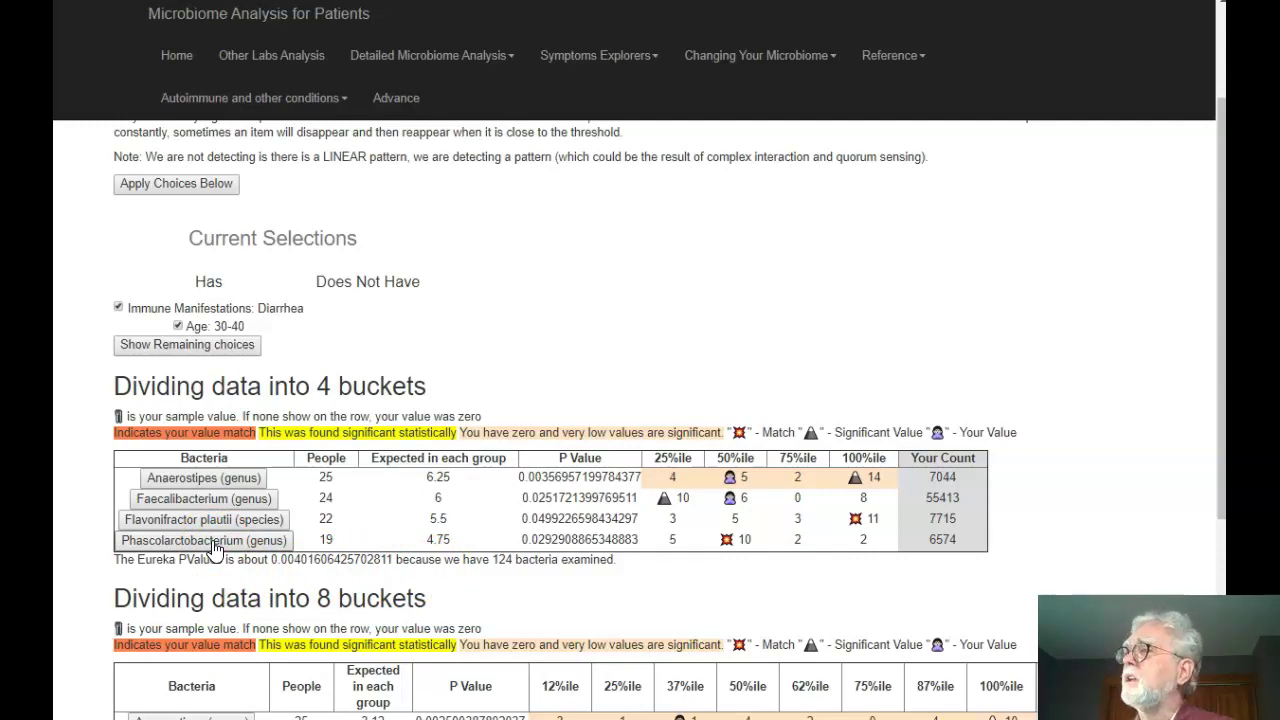
Open the Phascolarctobacterium (genus) details from the 4-bucket table and review its associated conditions and symptoms.
click(213, 541)
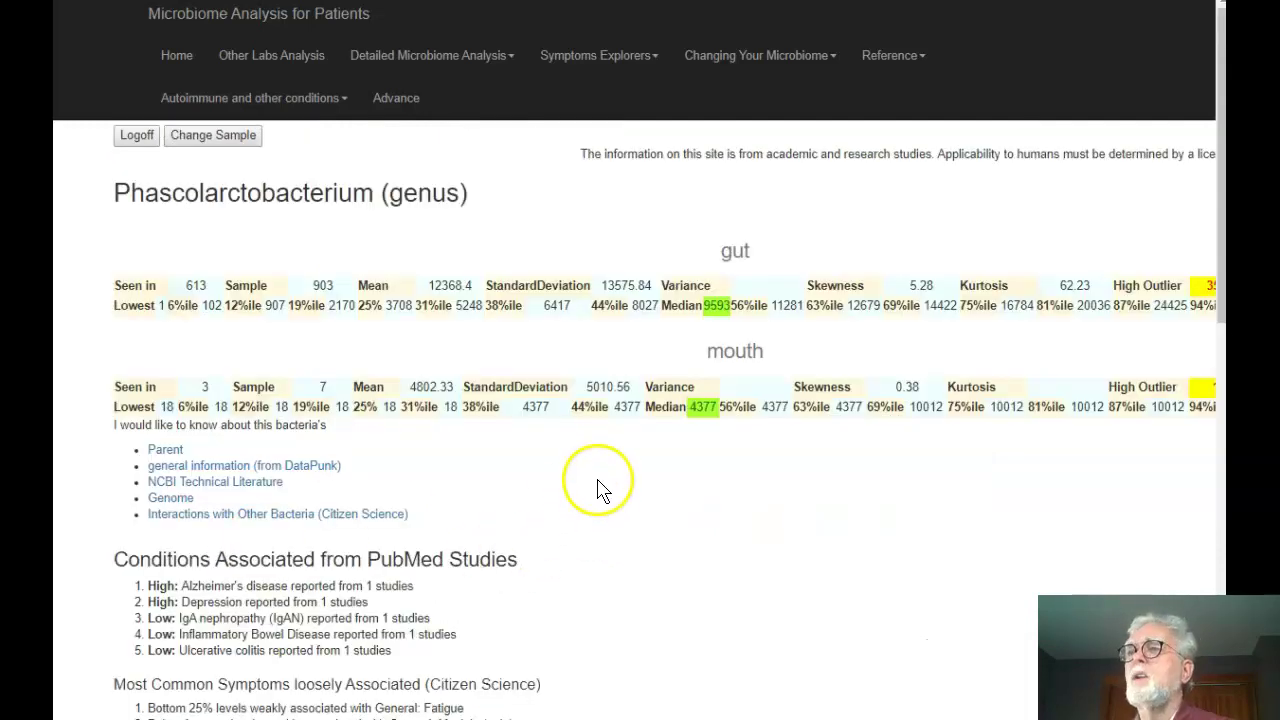
scroll(595, 487, down, 3)
scroll(414, 386, up, 1)
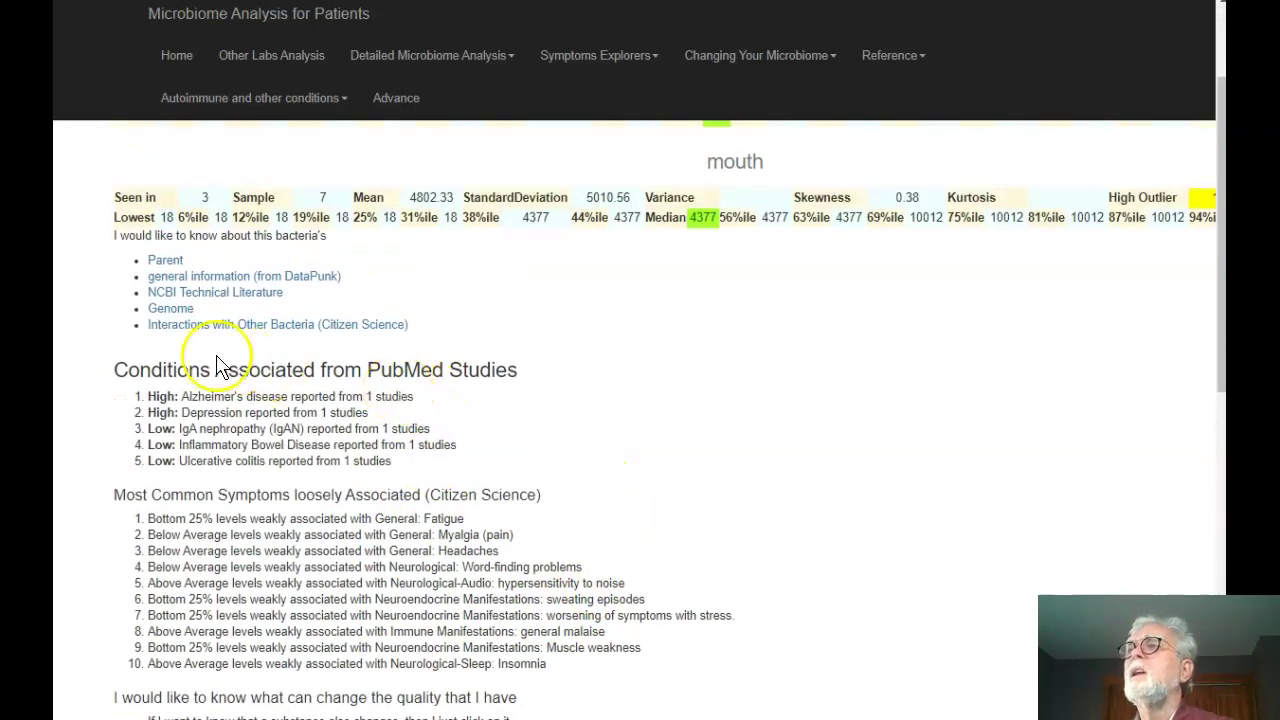
click(469, 296)
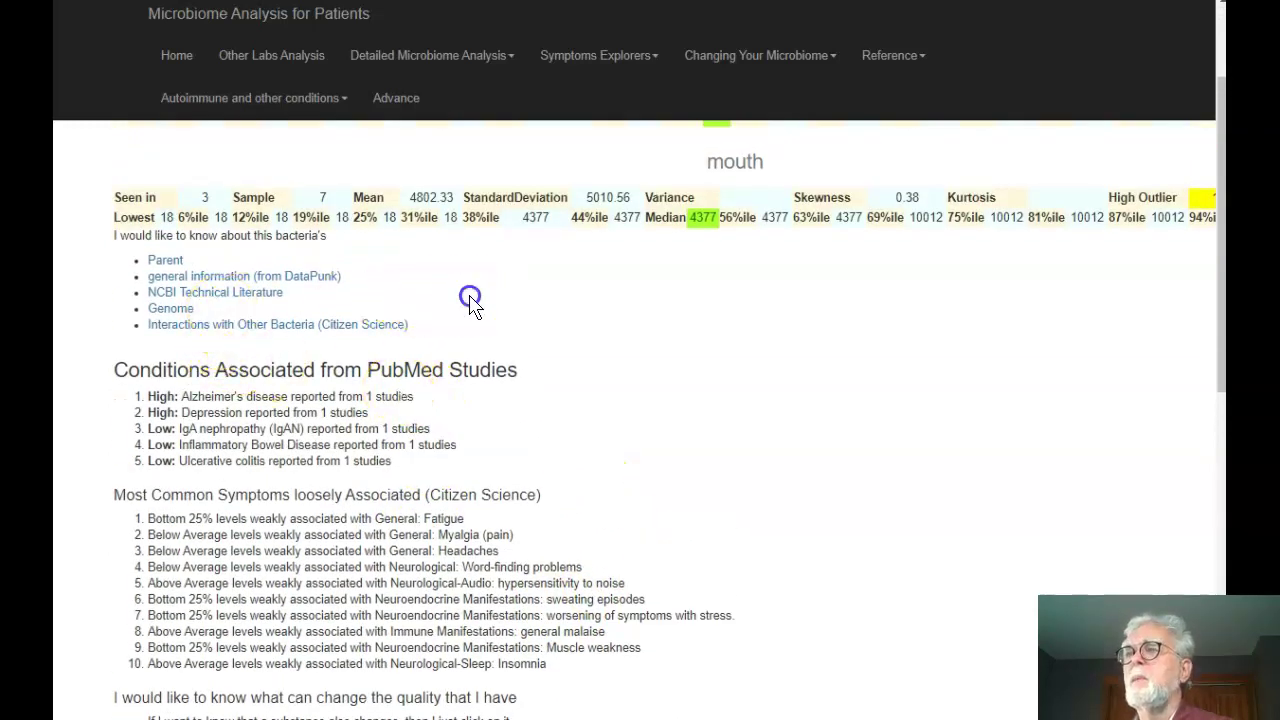
Open the general information from DataPunk for Phascolarctobacterium and review its overview, interactions, and metabolomics.
click(235, 284)
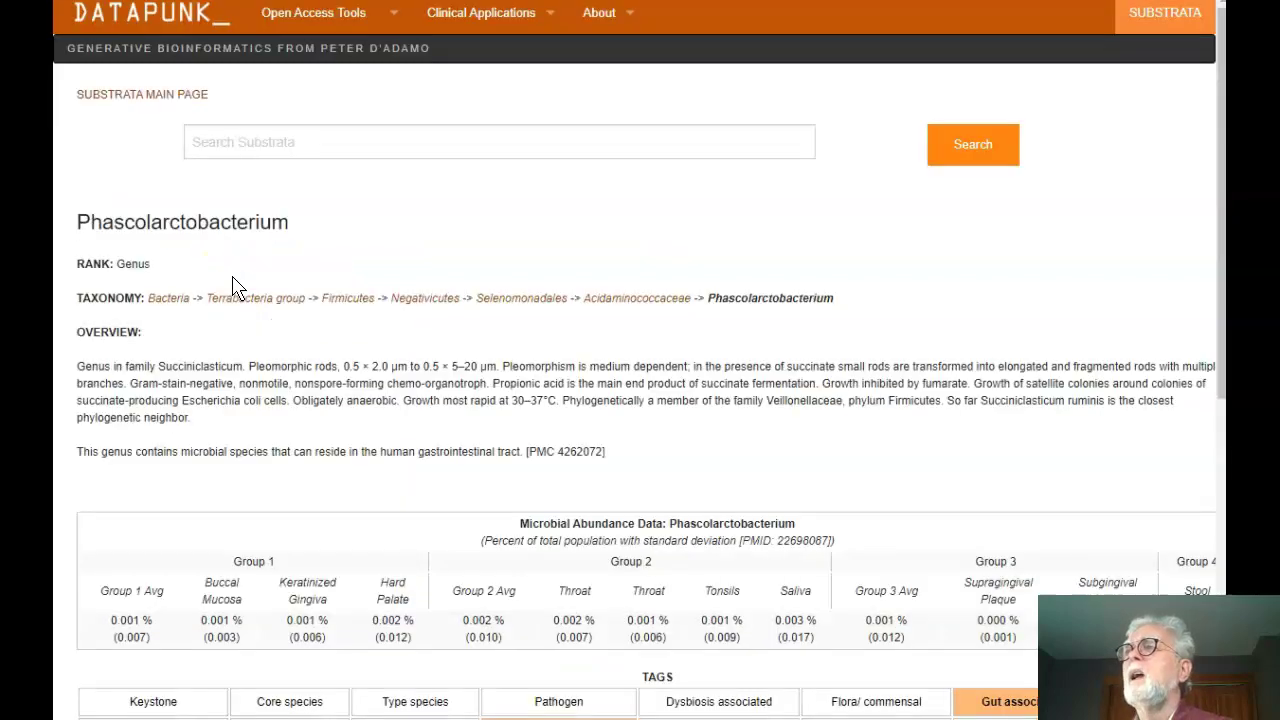
scroll(568, 260, down, 1)
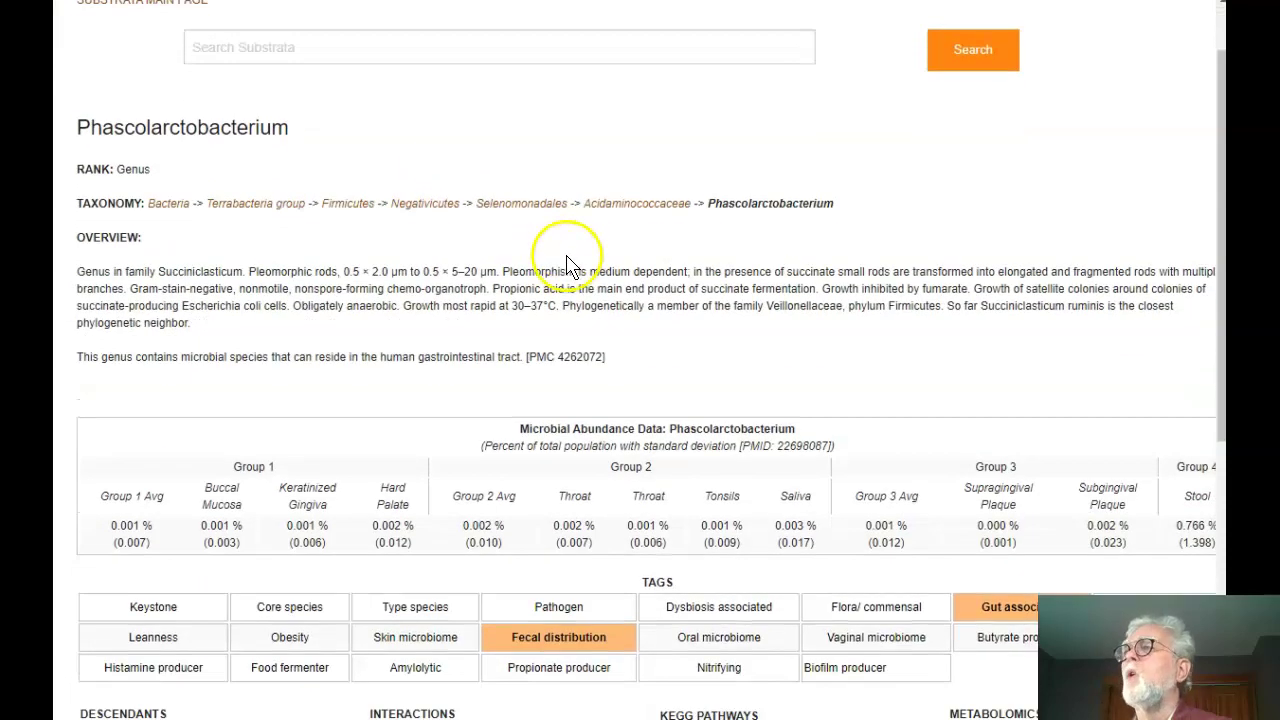
scroll(686, 345, down, 4)
scroll(686, 345, down, 2)
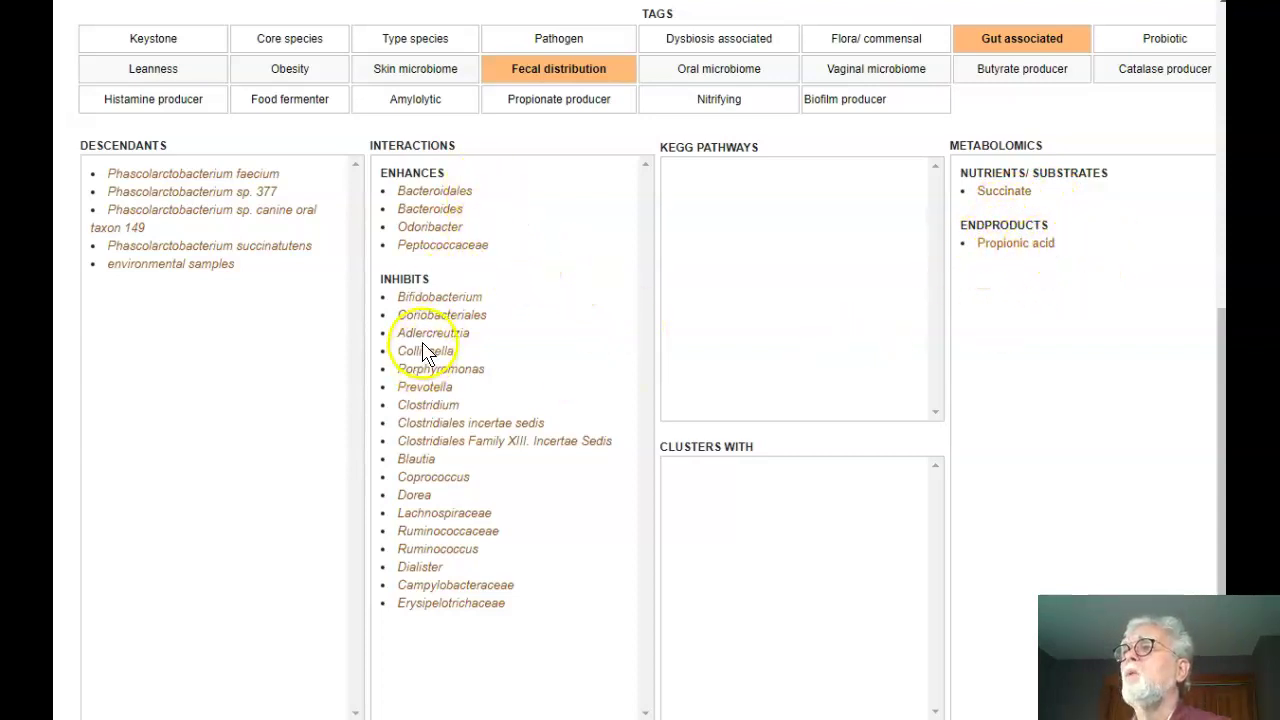
scroll(540, 450, up, 1)
scroll(557, 418, up, 7)
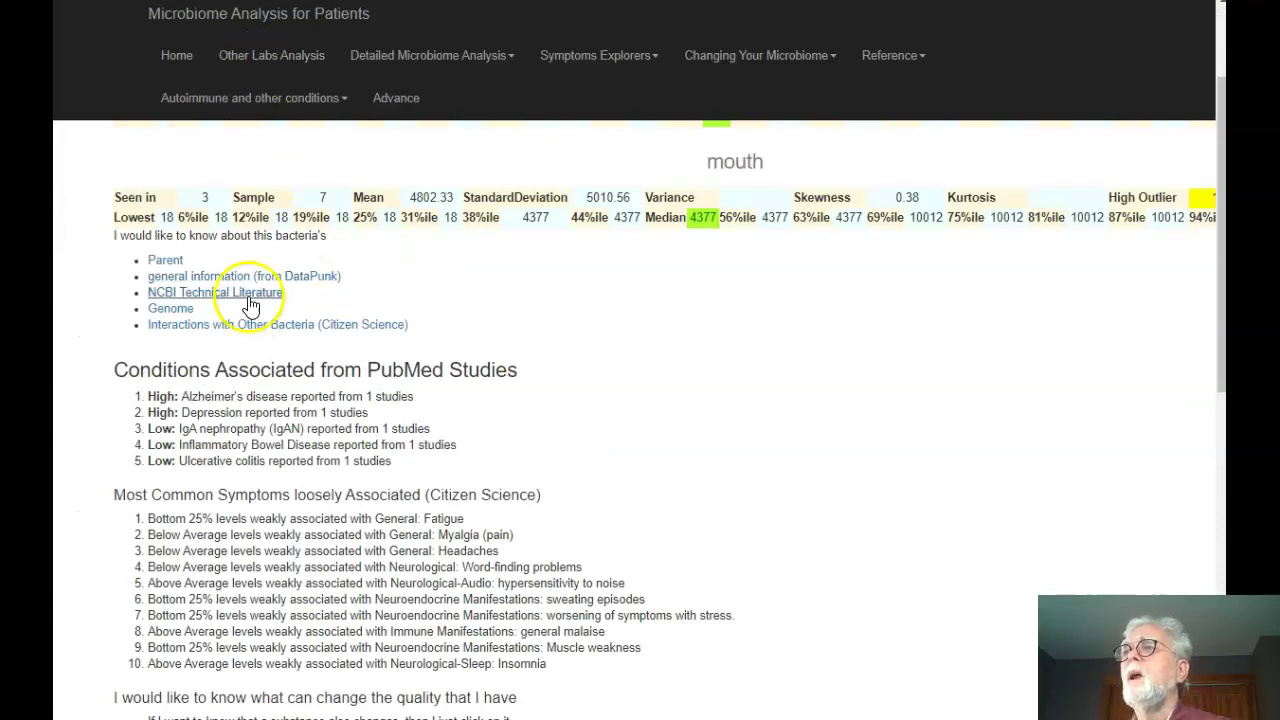
Open the NCBI Technical Literature for Phascolarctobacterium, follow its PubMed Central subtree records, and browse the listed articles.
click(193, 290)
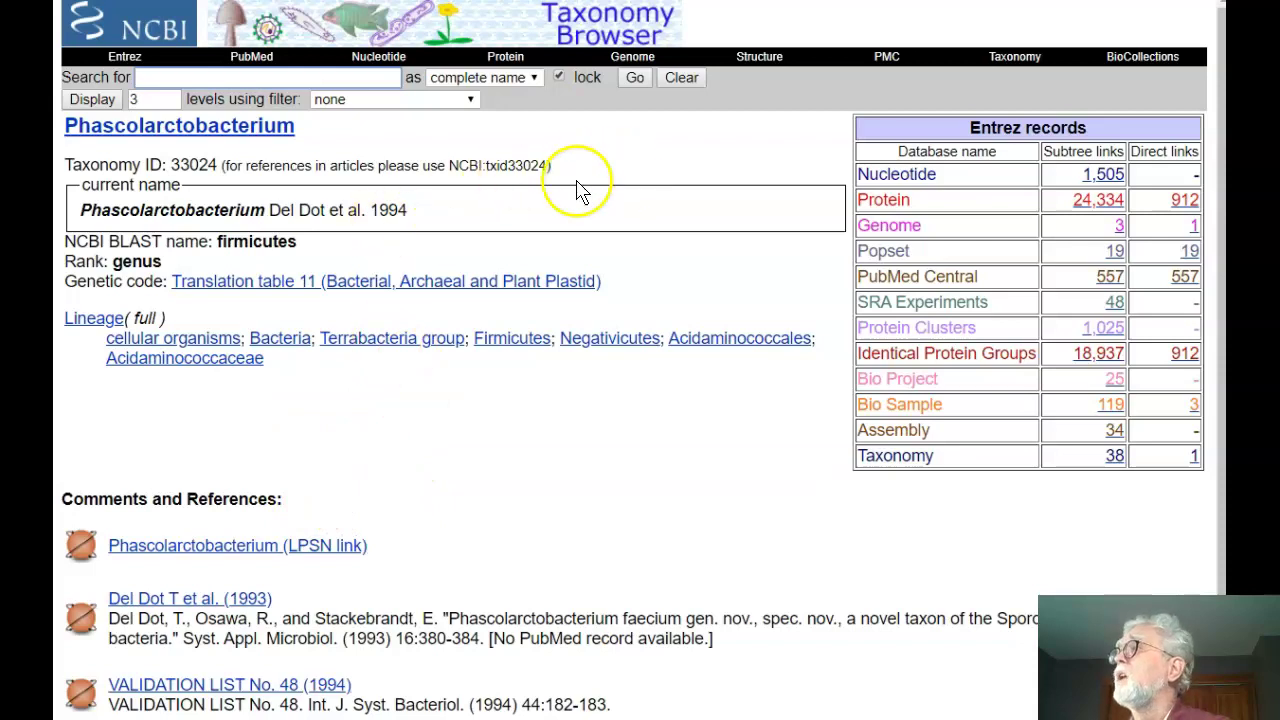
click(1115, 283)
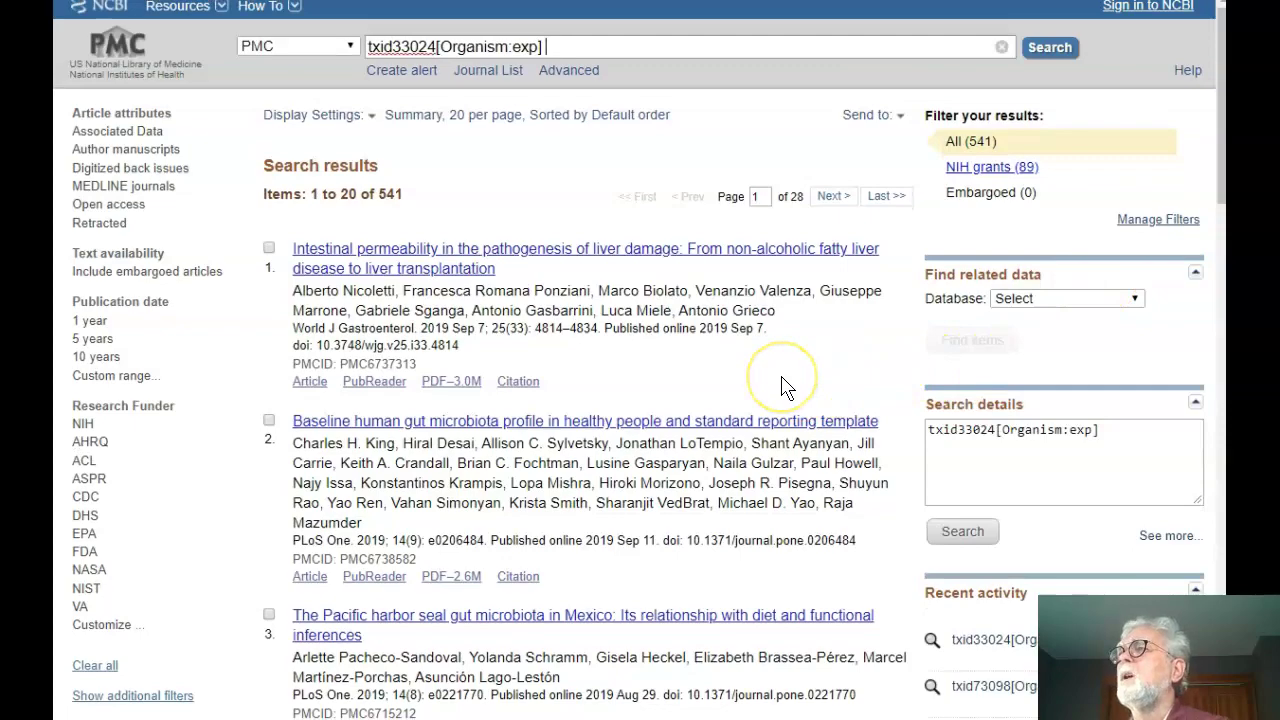
scroll(782, 388, down, 3)
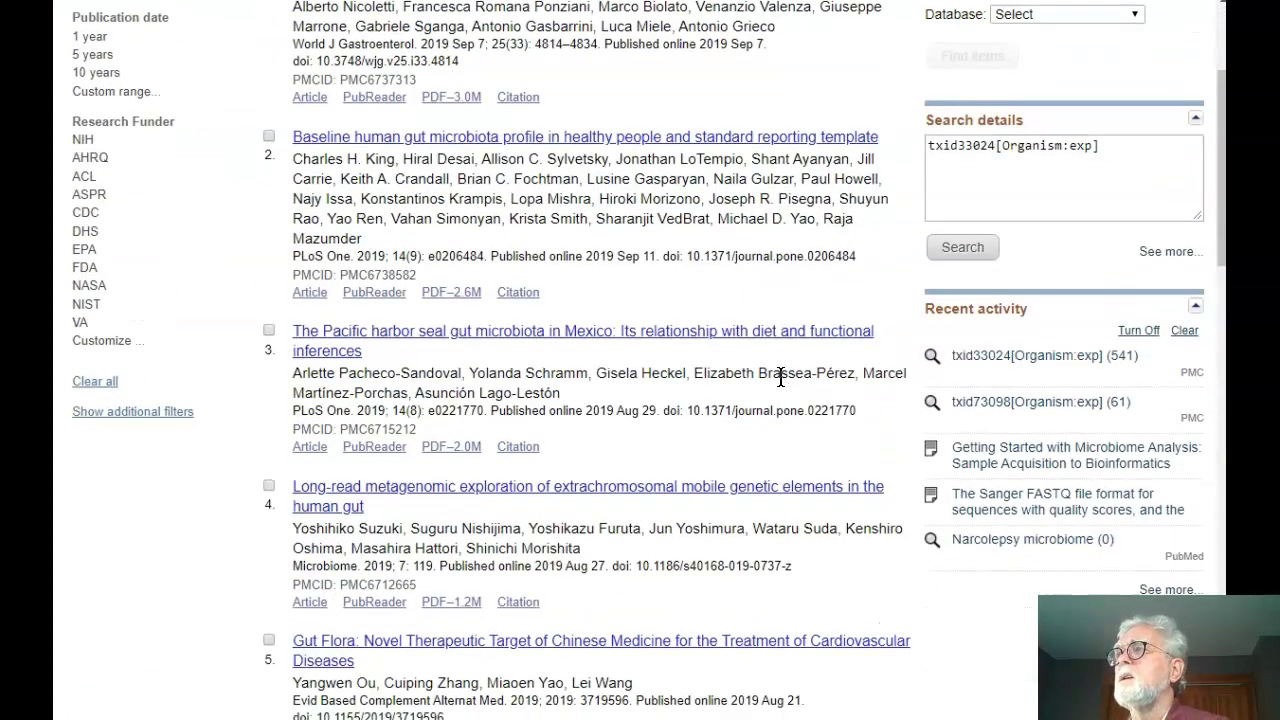
scroll(780, 380, down, 5)
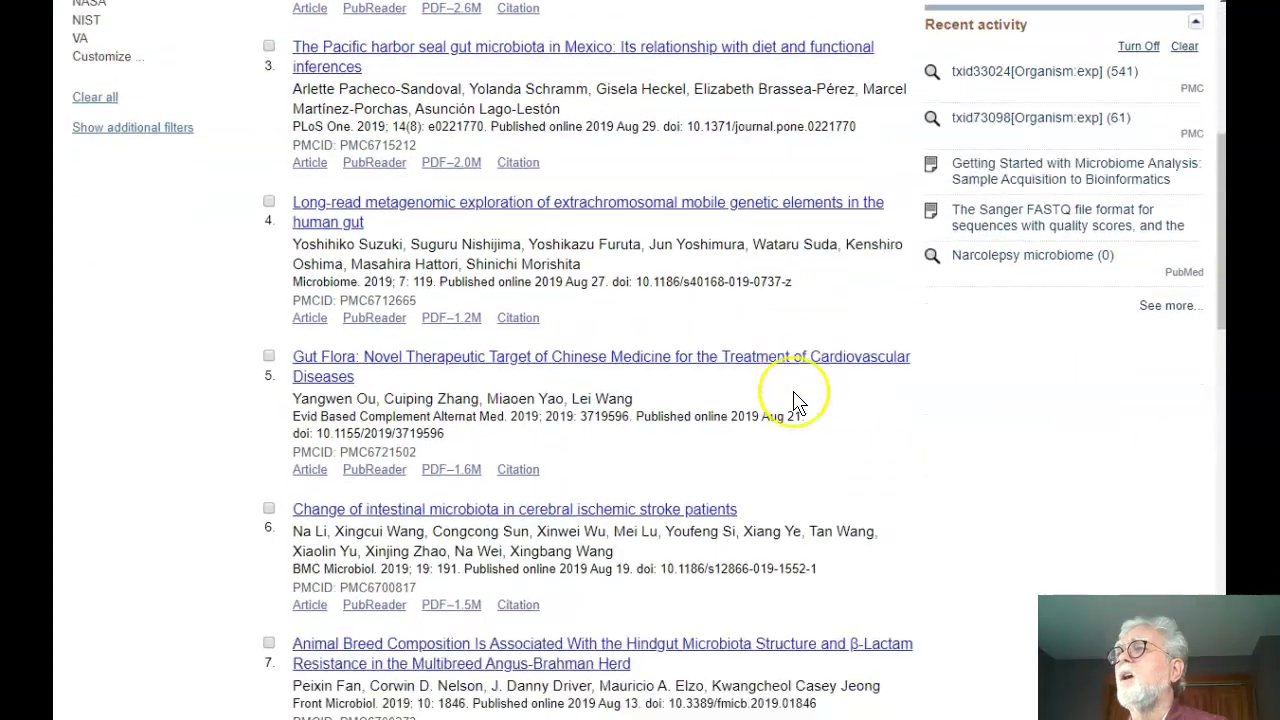
scroll(797, 400, down, 1)
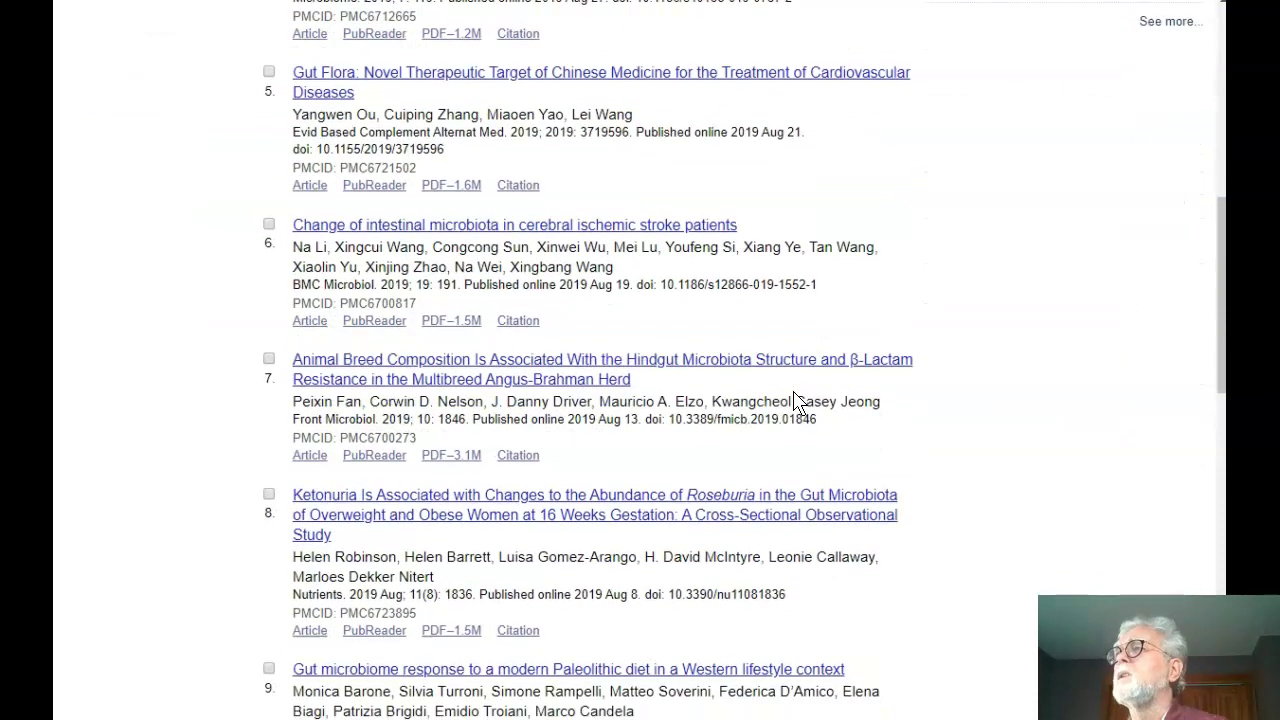
scroll(797, 400, down, 1)
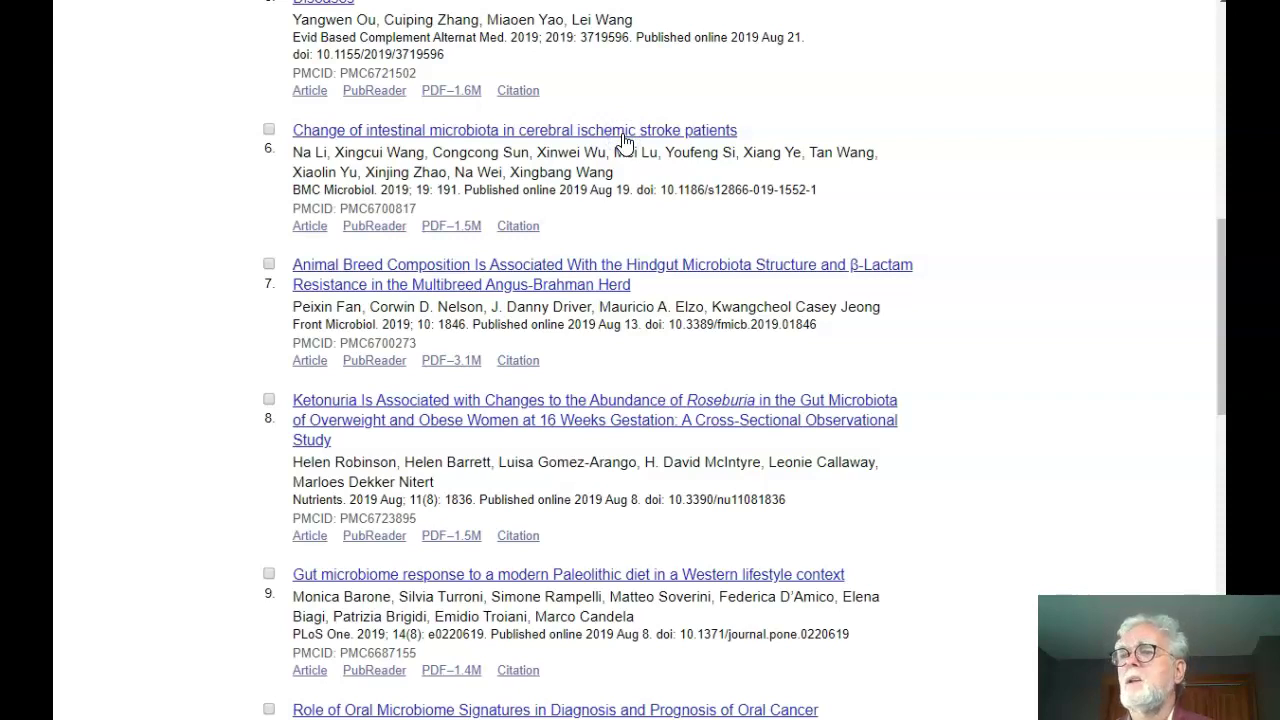
Open the article "Change of intestinal microbiota in cerebral ischemic stroke patients" and look over its conclusions and background.
scroll(620, 394, down, 2)
scroll(620, 394, down, 12)
scroll(620, 394, up, 5)
scroll(618, 386, down, 1)
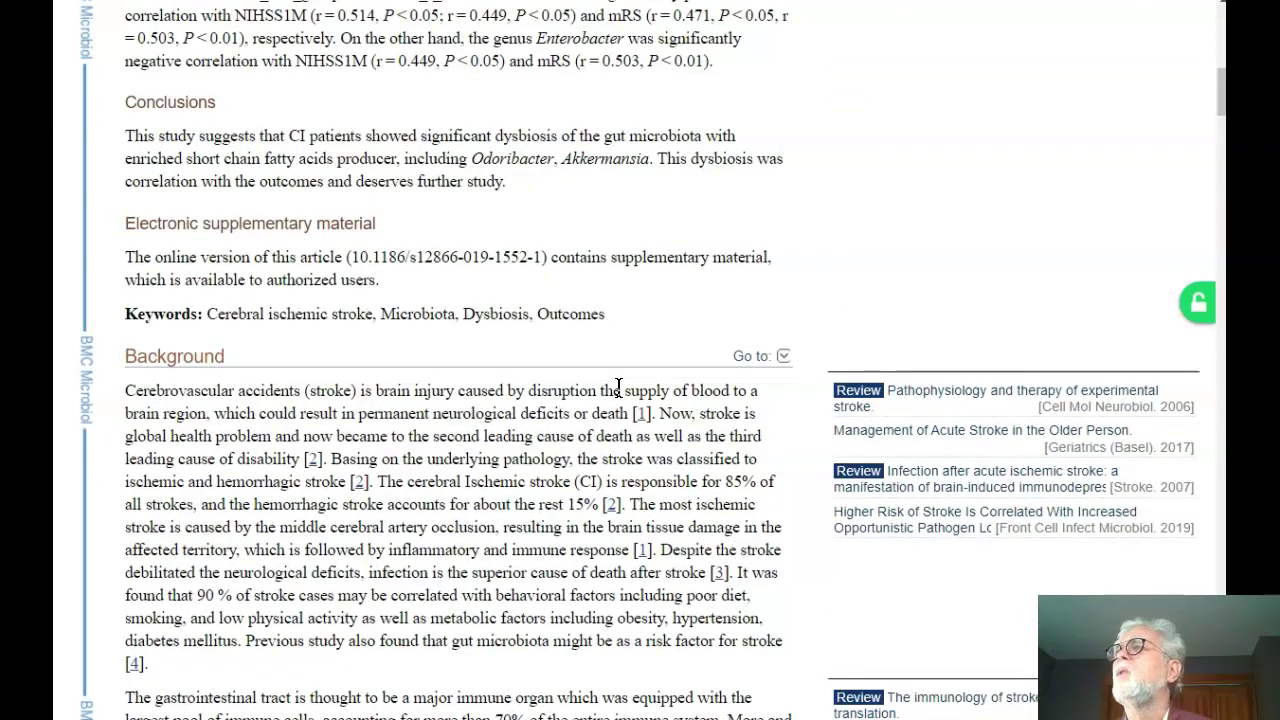
Reread the stroke article's conclusions, return to the Phascolarctobacterium details, and view the genus's complete genomes on NCBI.
scroll(618, 386, up, 2)
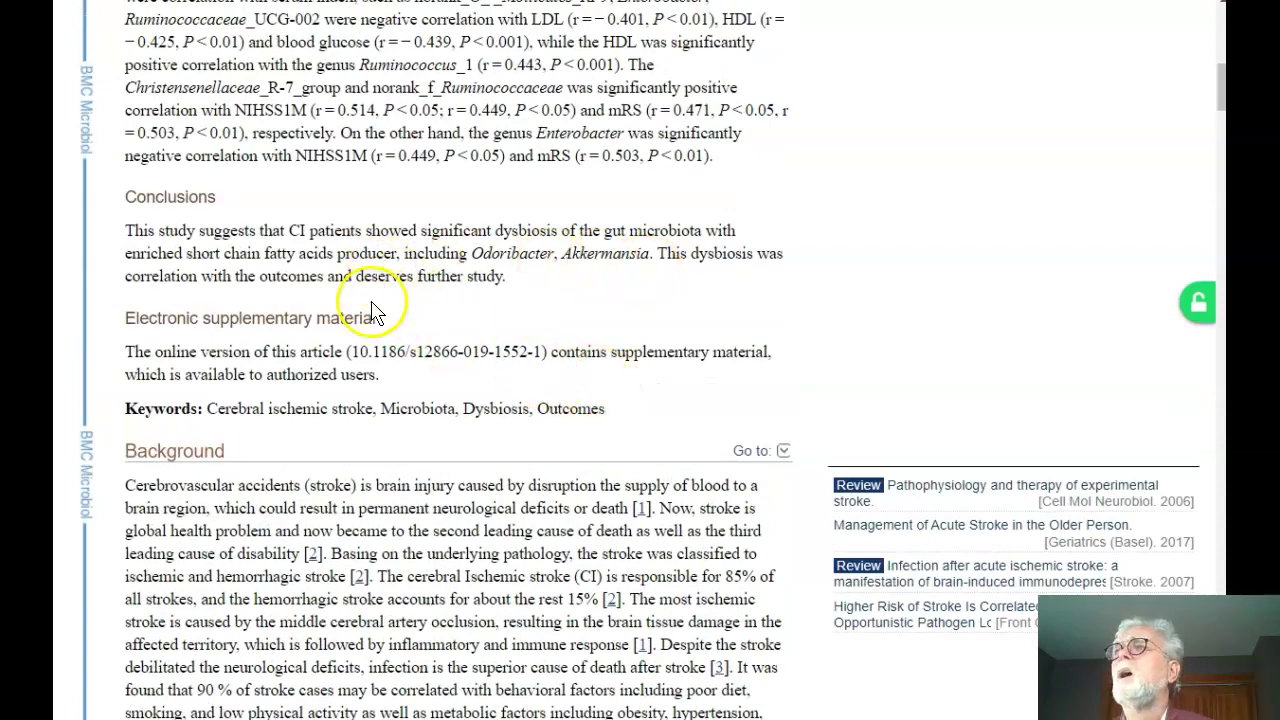
scroll(478, 366, down, 3)
scroll(474, 367, up, 15)
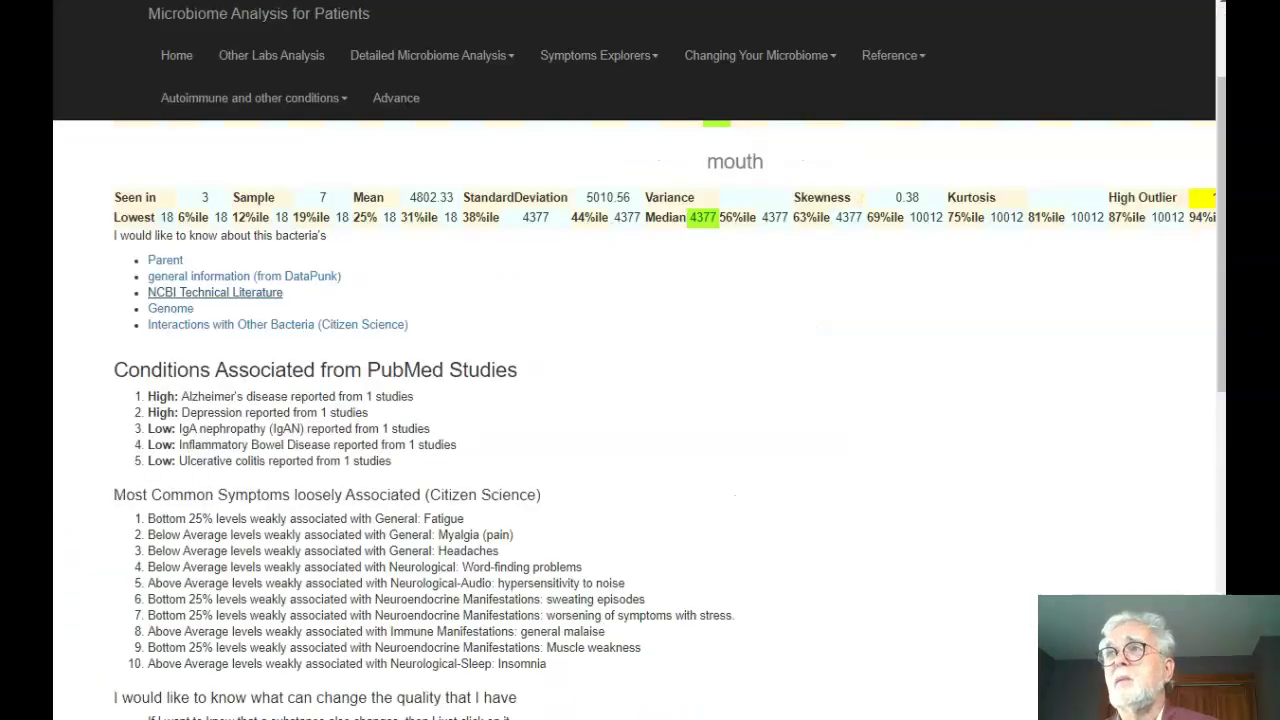
click(170, 311)
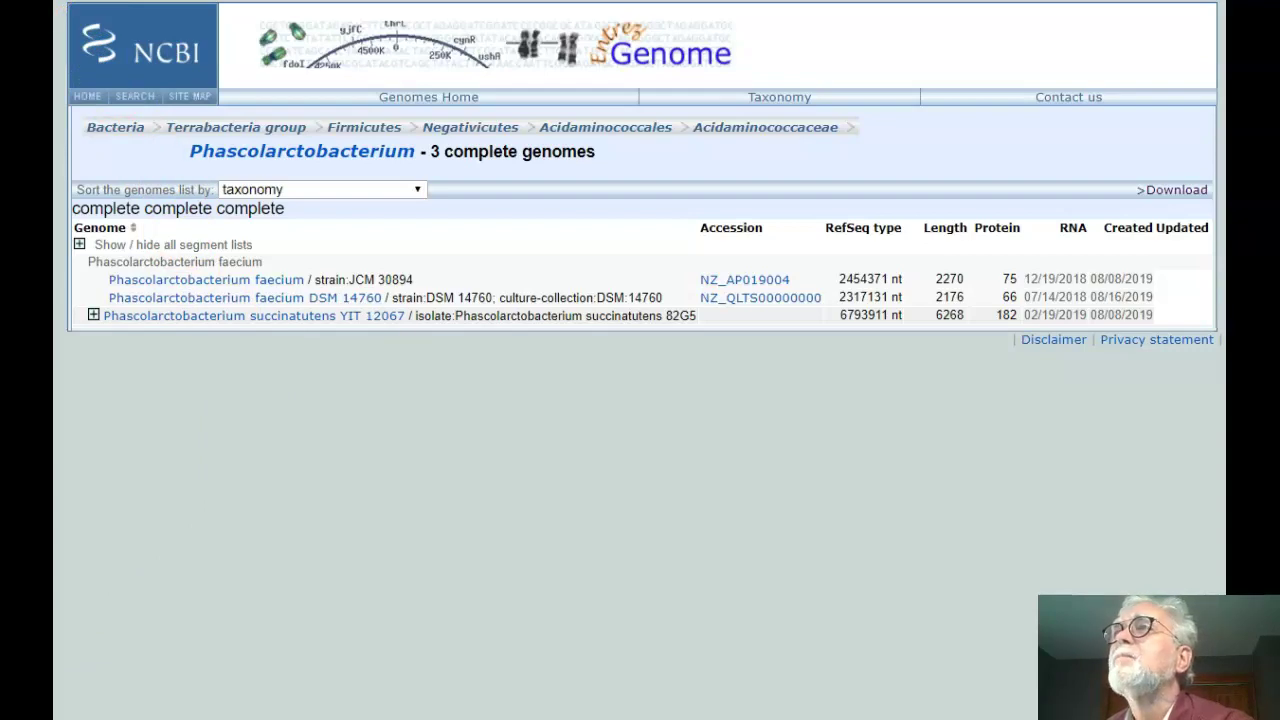
key(ctrl+w)
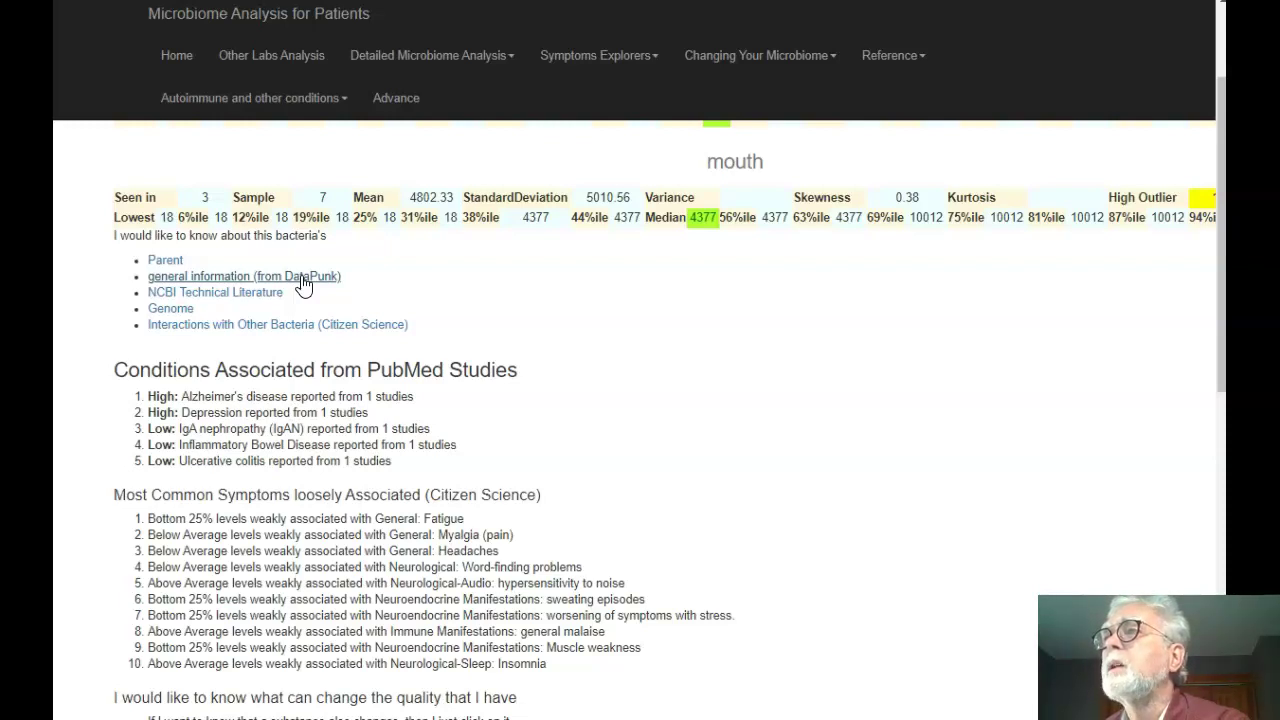
Open the citizen-science interactions with other bacteria for Phascolarctobacterium, and return to the list of available samples.
click(309, 327)
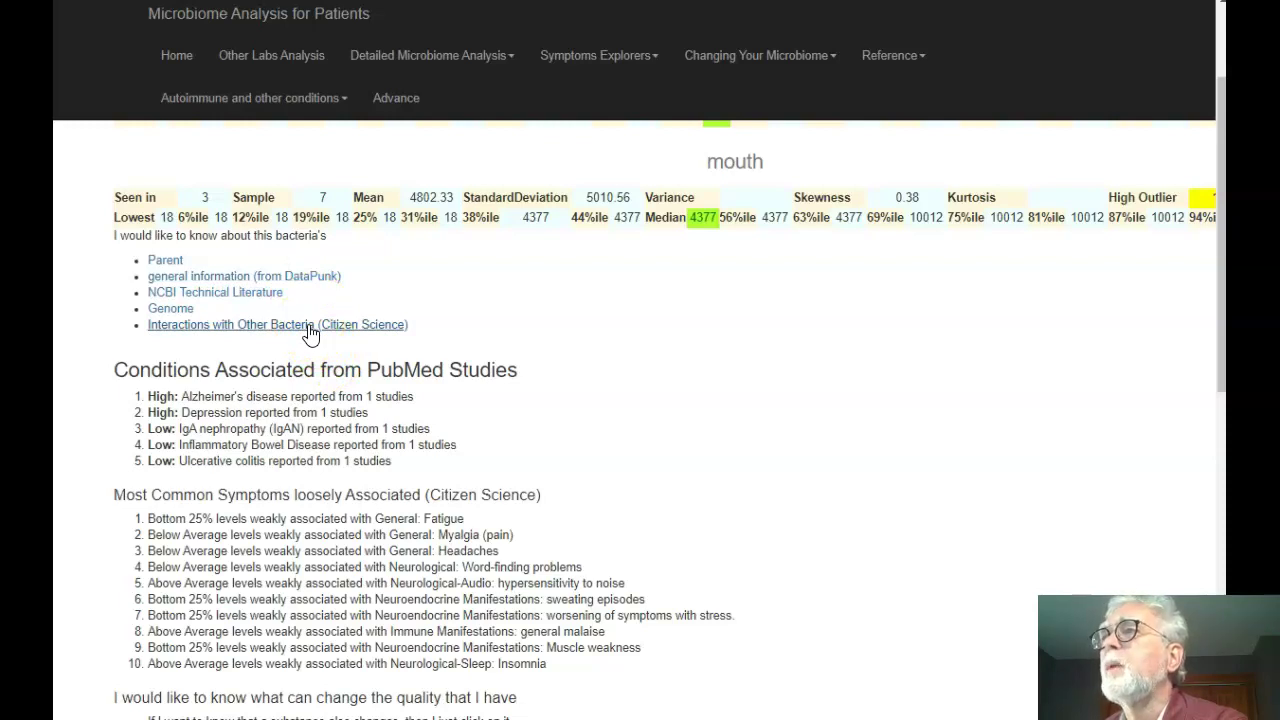
scroll(309, 333, up, 2)
click(237, 140)
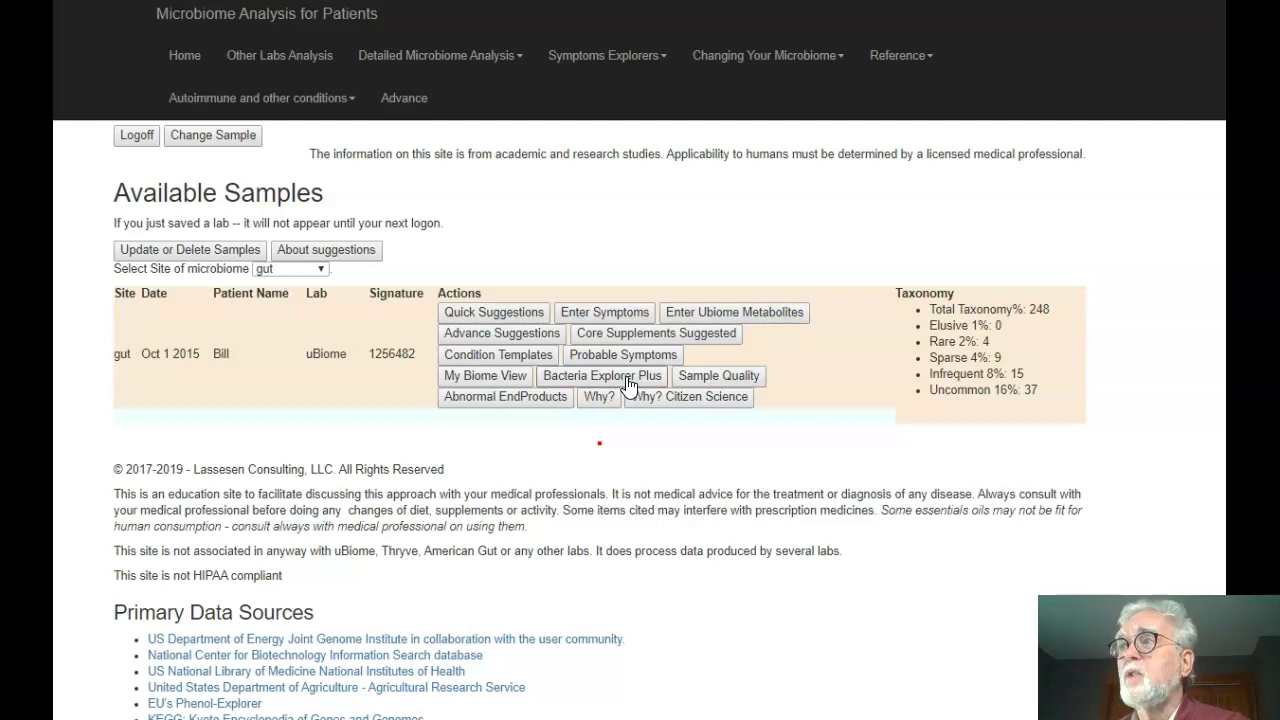
Open the gut sample's Why? page and examine the feeds and slows relationships in the Acidaminococcus (genus) chart.
click(734, 379)
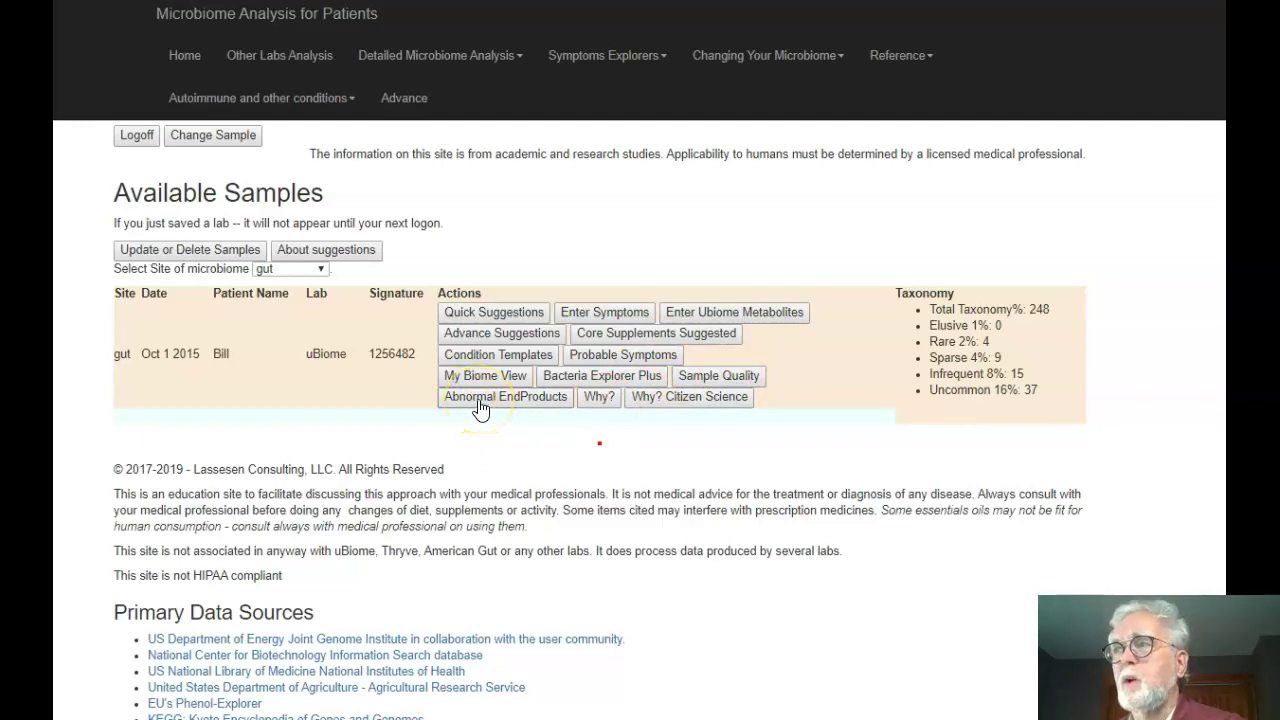
click(595, 408)
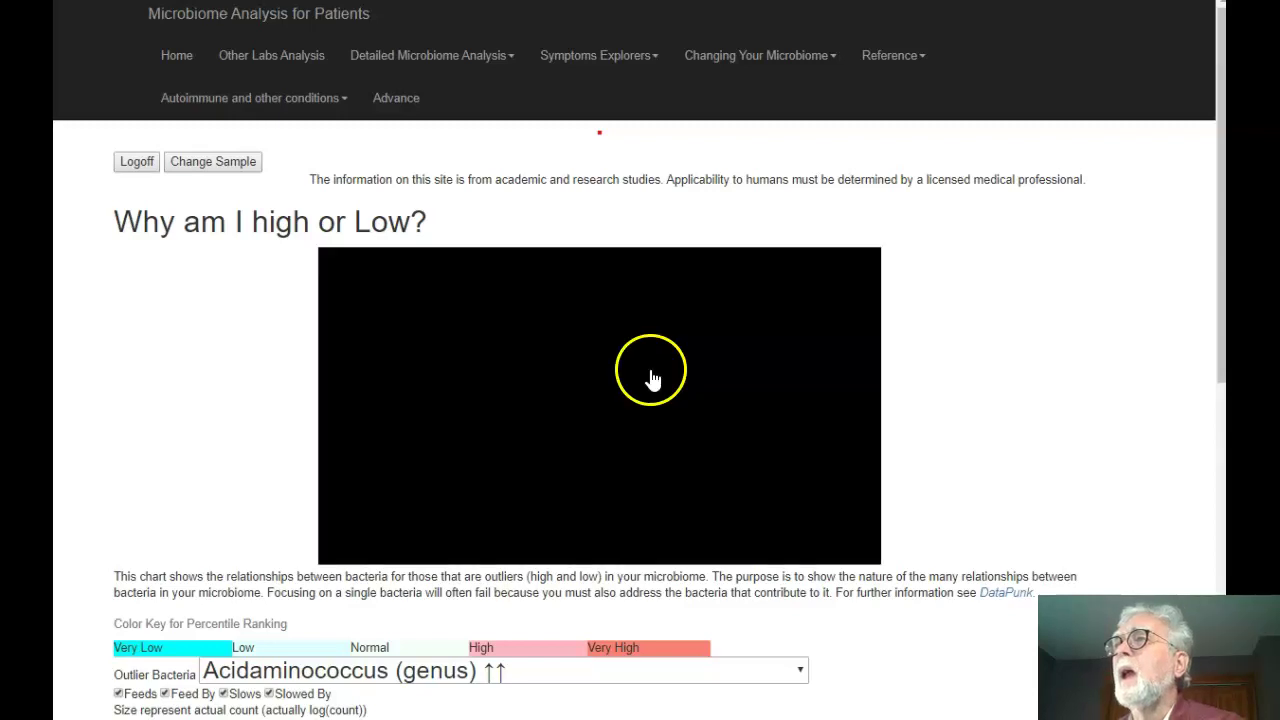
scroll(980, 397, down, 3)
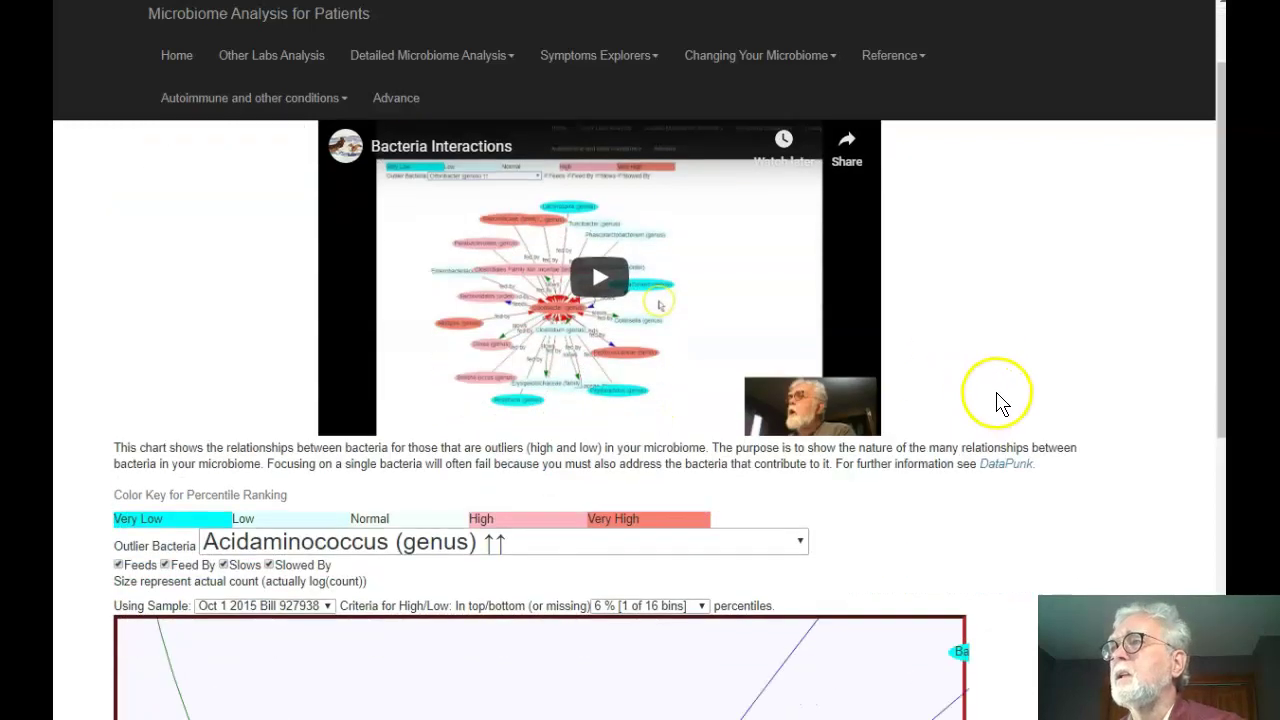
scroll(993, 405, down, 3)
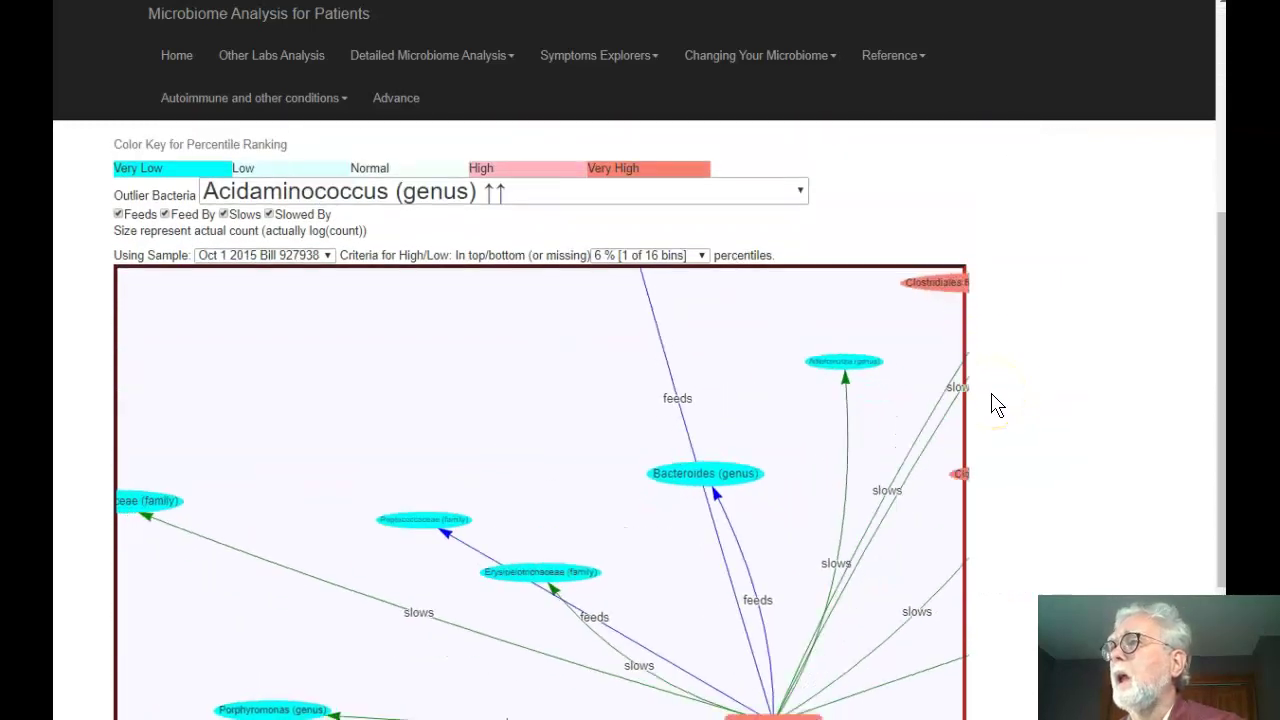
scroll(997, 405, down, 1)
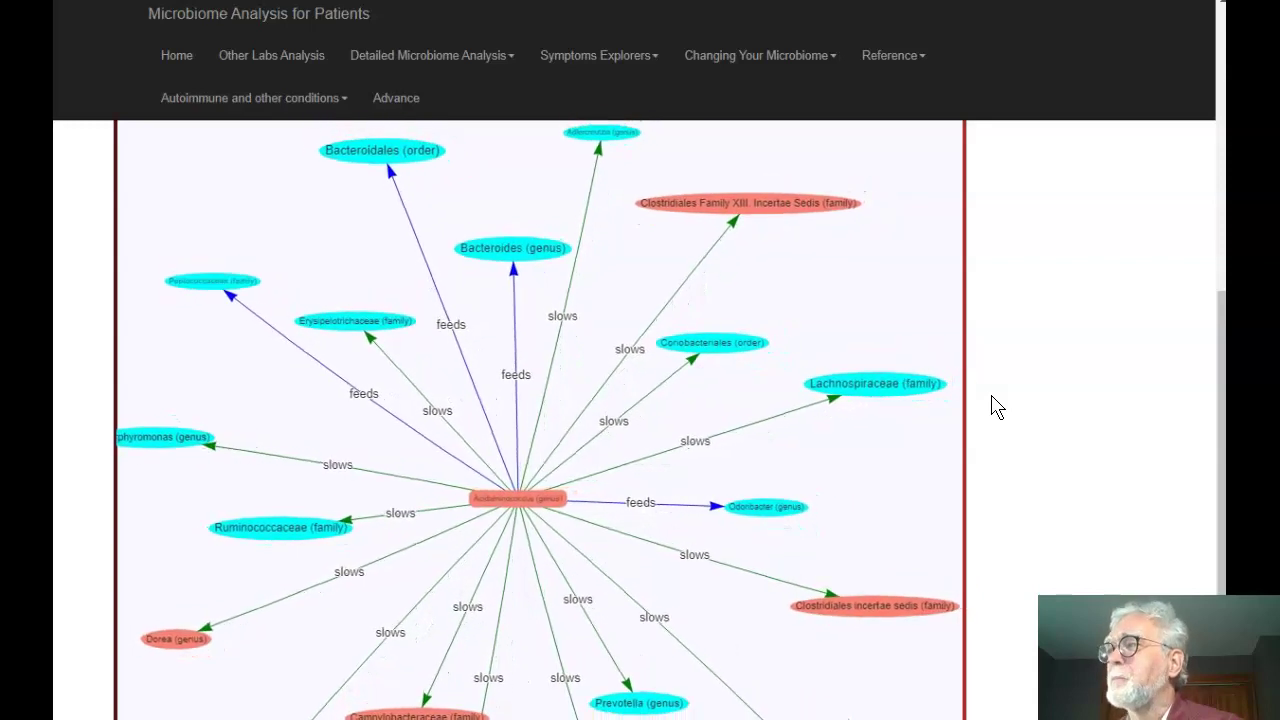
scroll(1086, 352, up, 2)
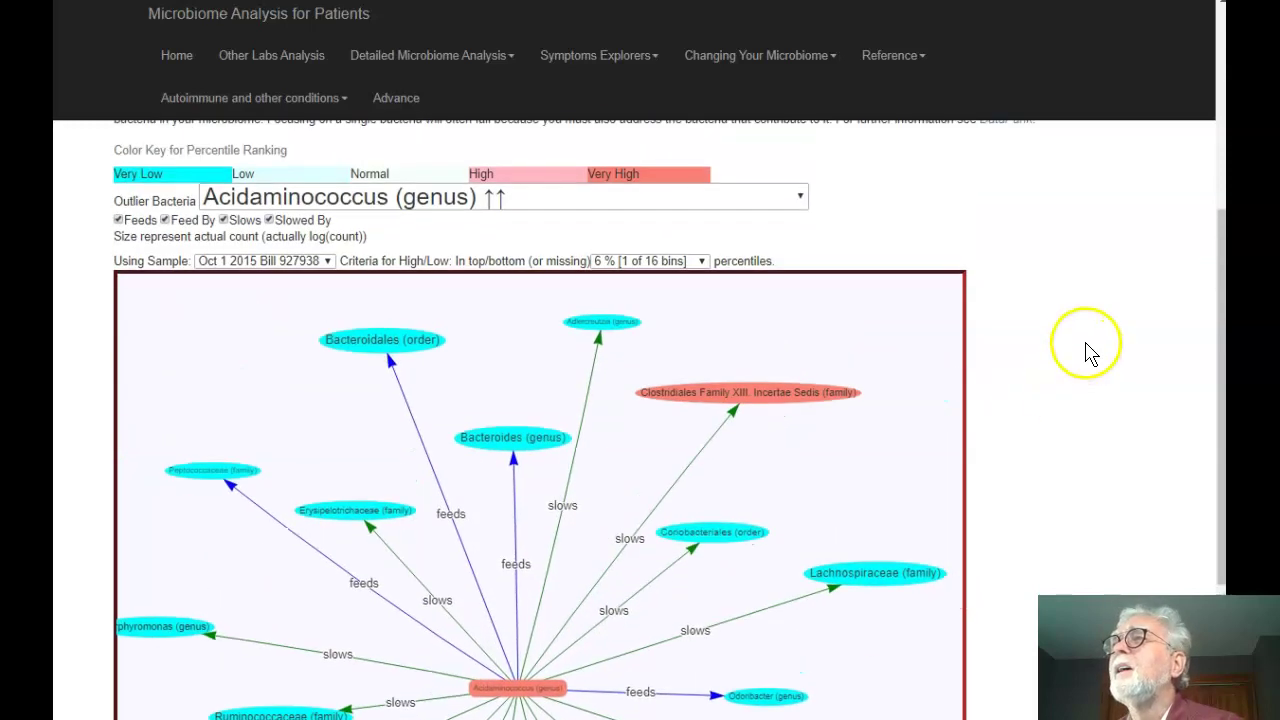
Chart the bacteria interactions for the outlier Parabacteroides distasonis (species).
click(805, 203)
scroll(680, 400, down, 20)
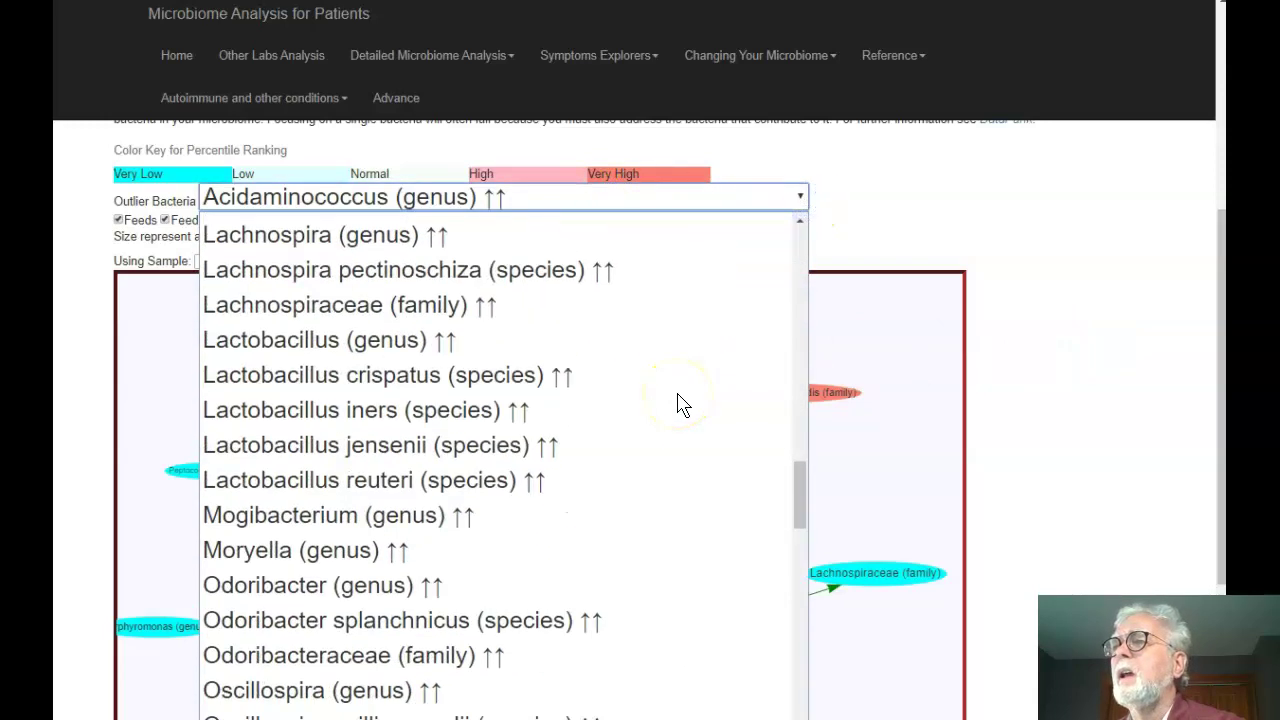
scroll(680, 400, up, 2)
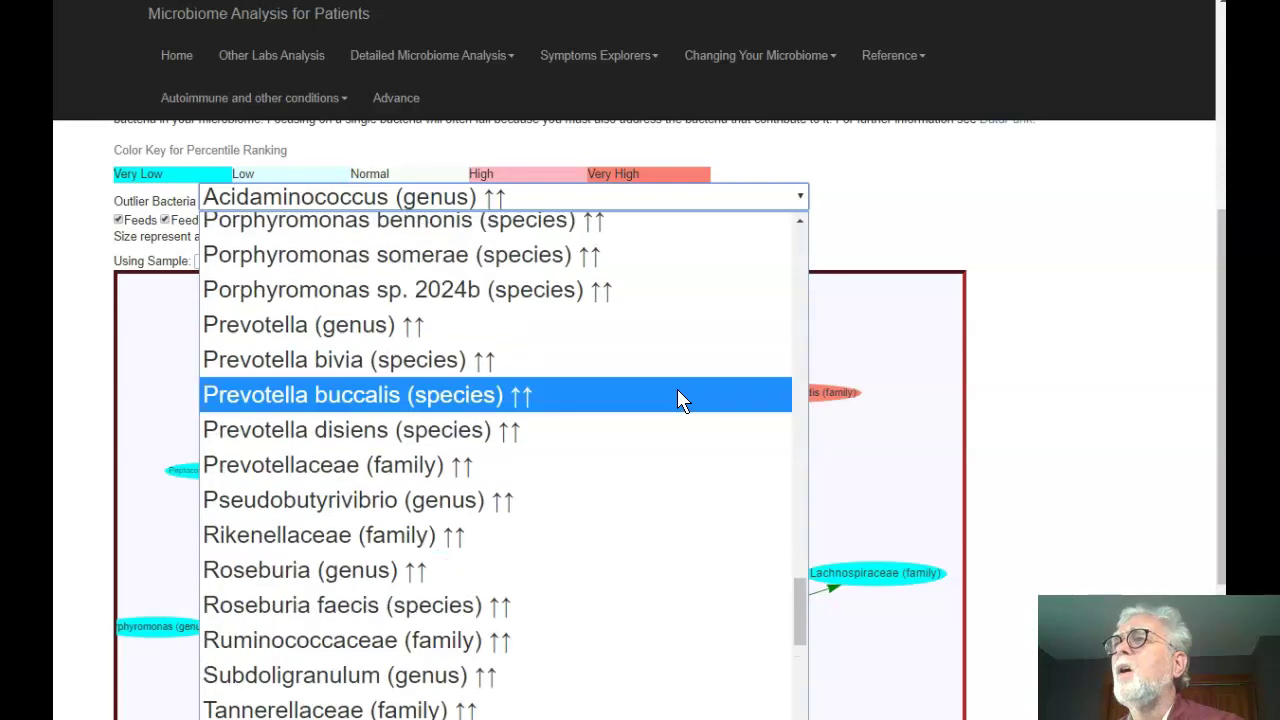
scroll(677, 400, up, 6)
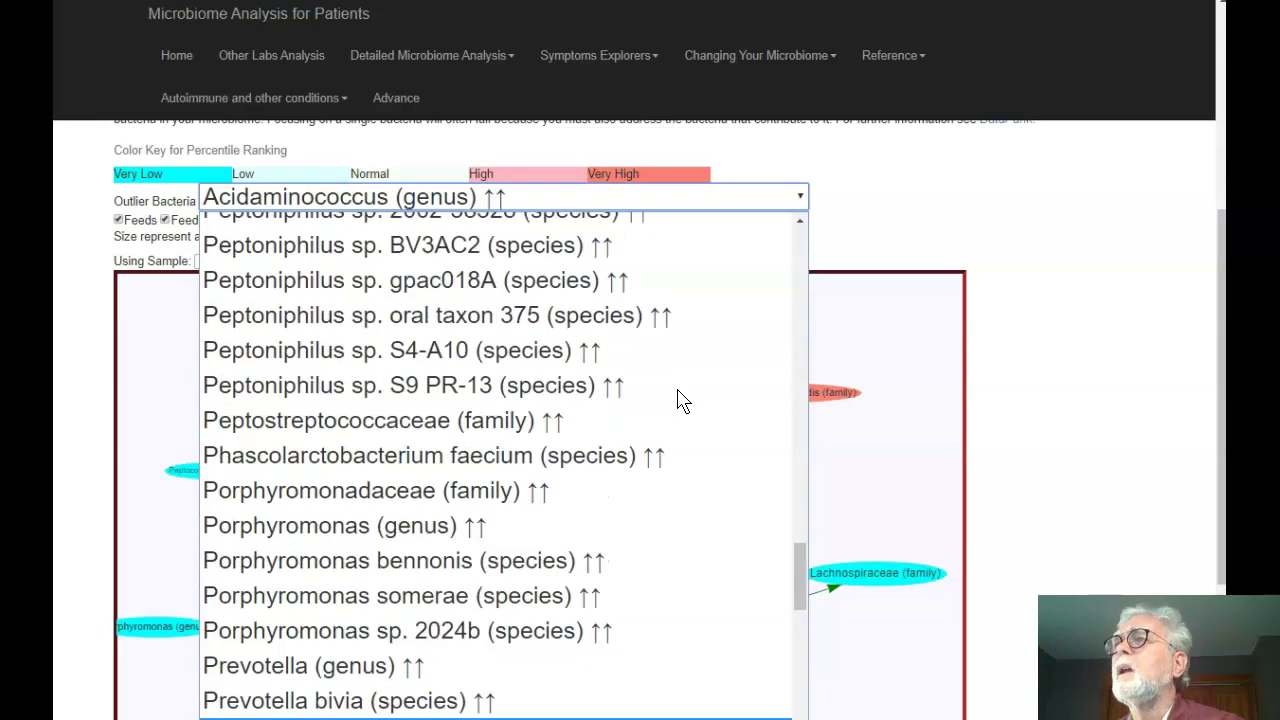
scroll(677, 400, up, 2)
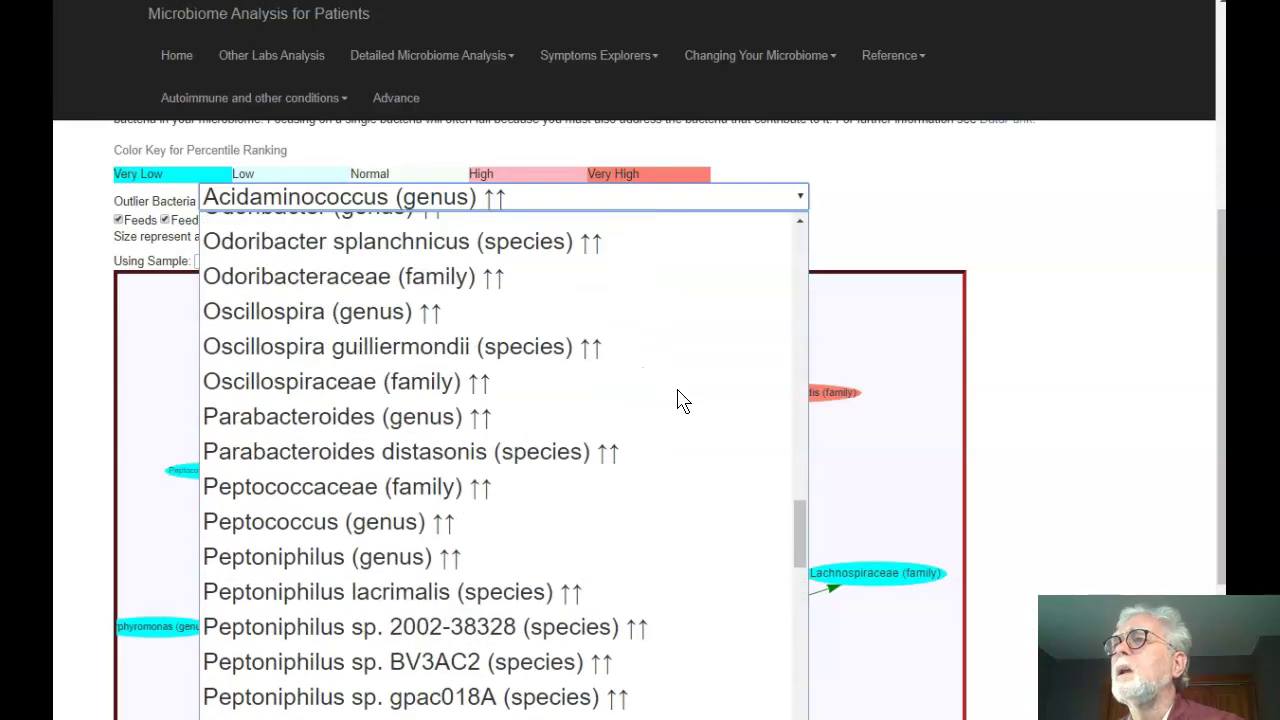
click(325, 426)
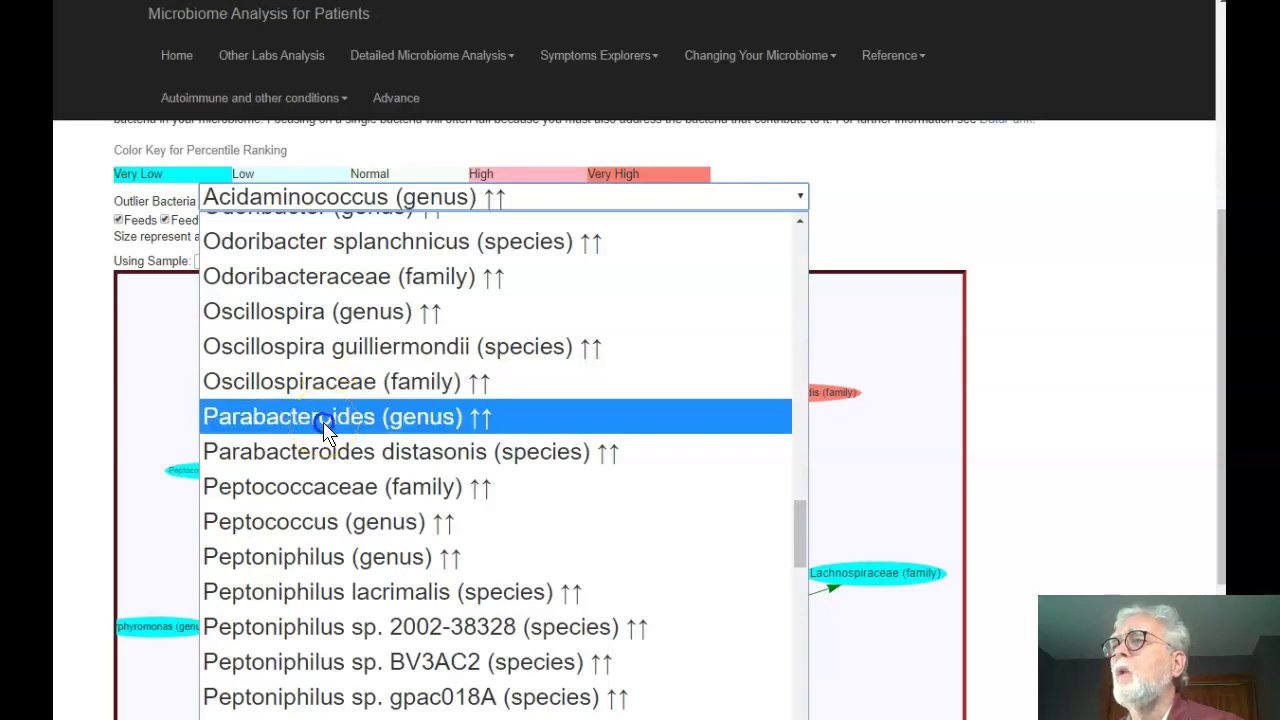
click(418, 448)
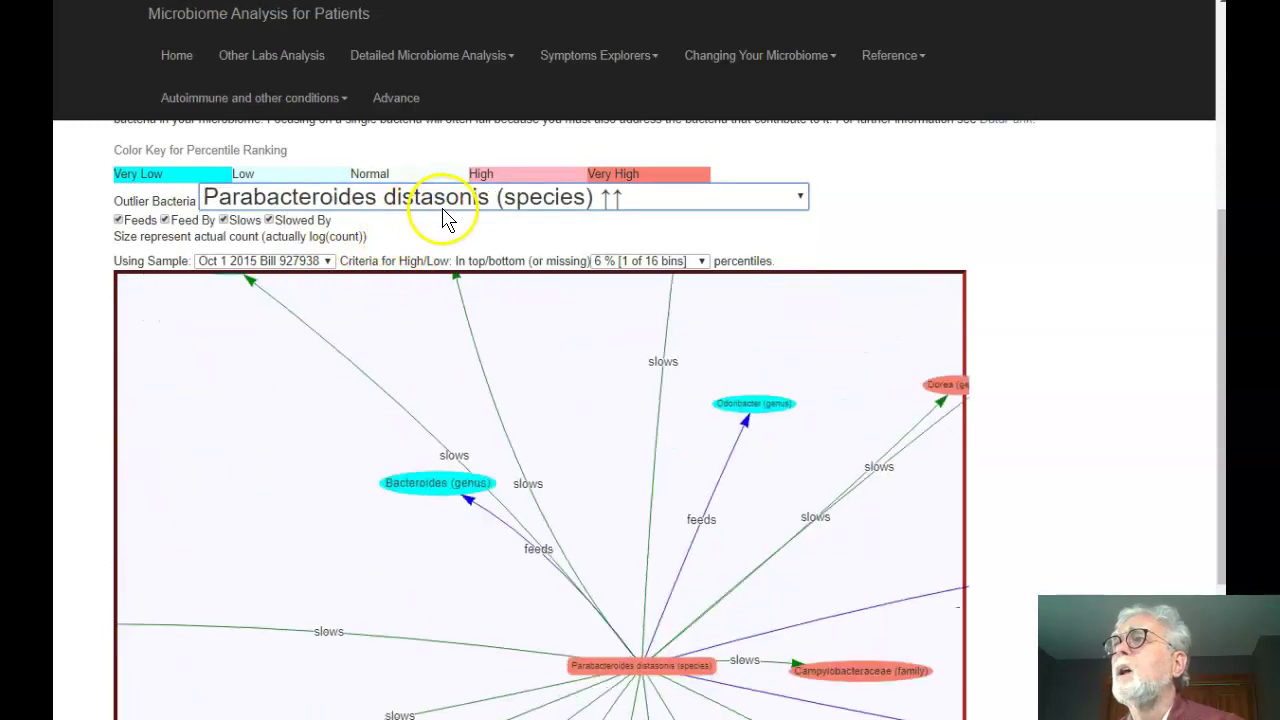
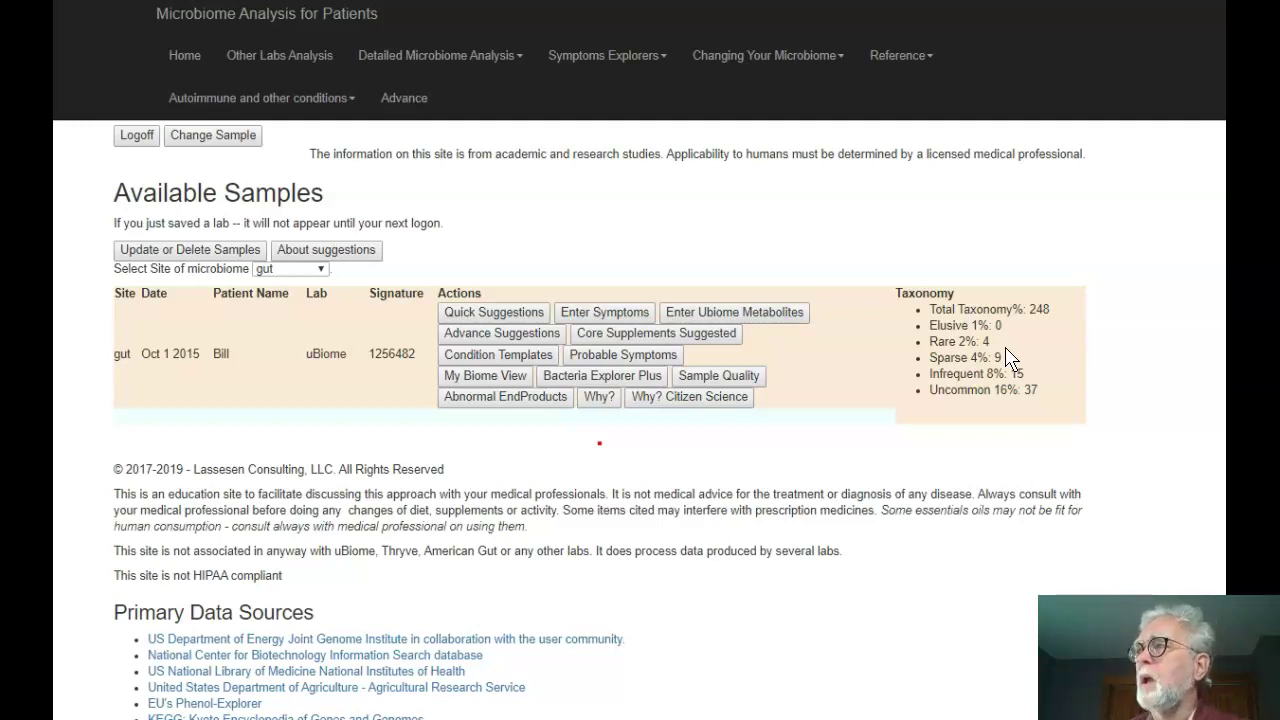
Replace the person's name on the gut sample in Sample Maintenance, save the update, and return to the available samples.
click(1010, 357)
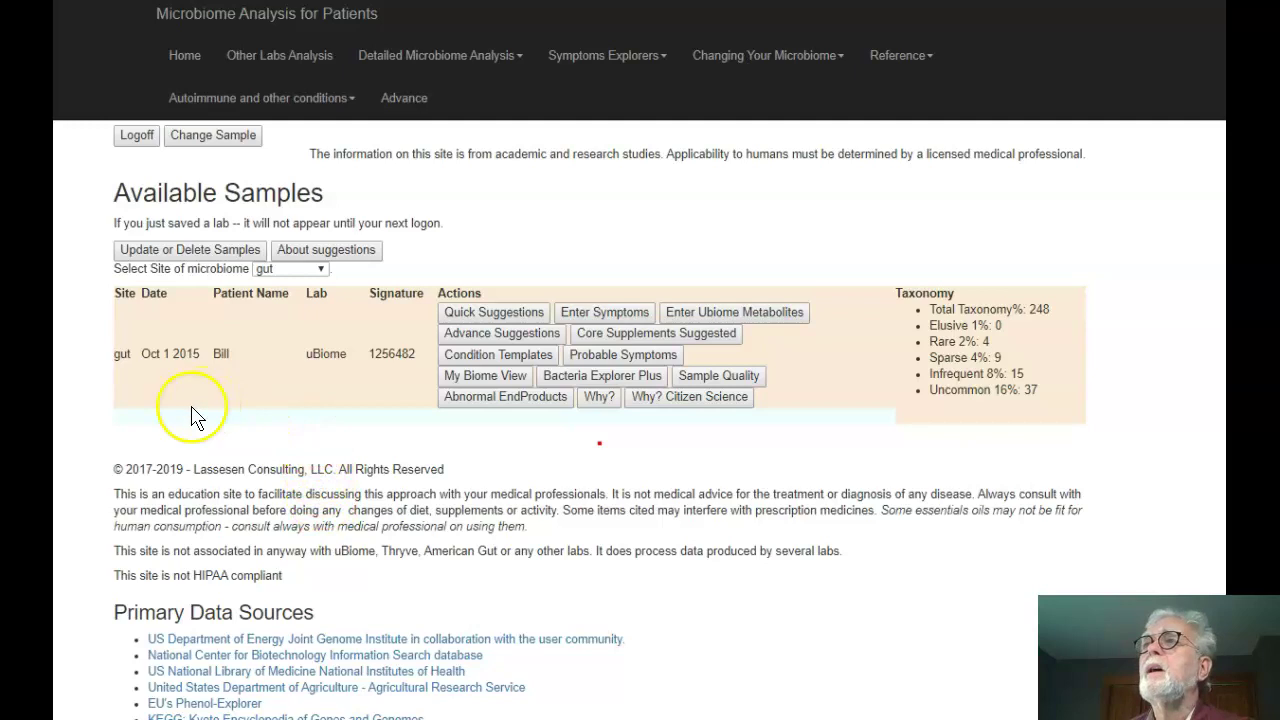
click(186, 251)
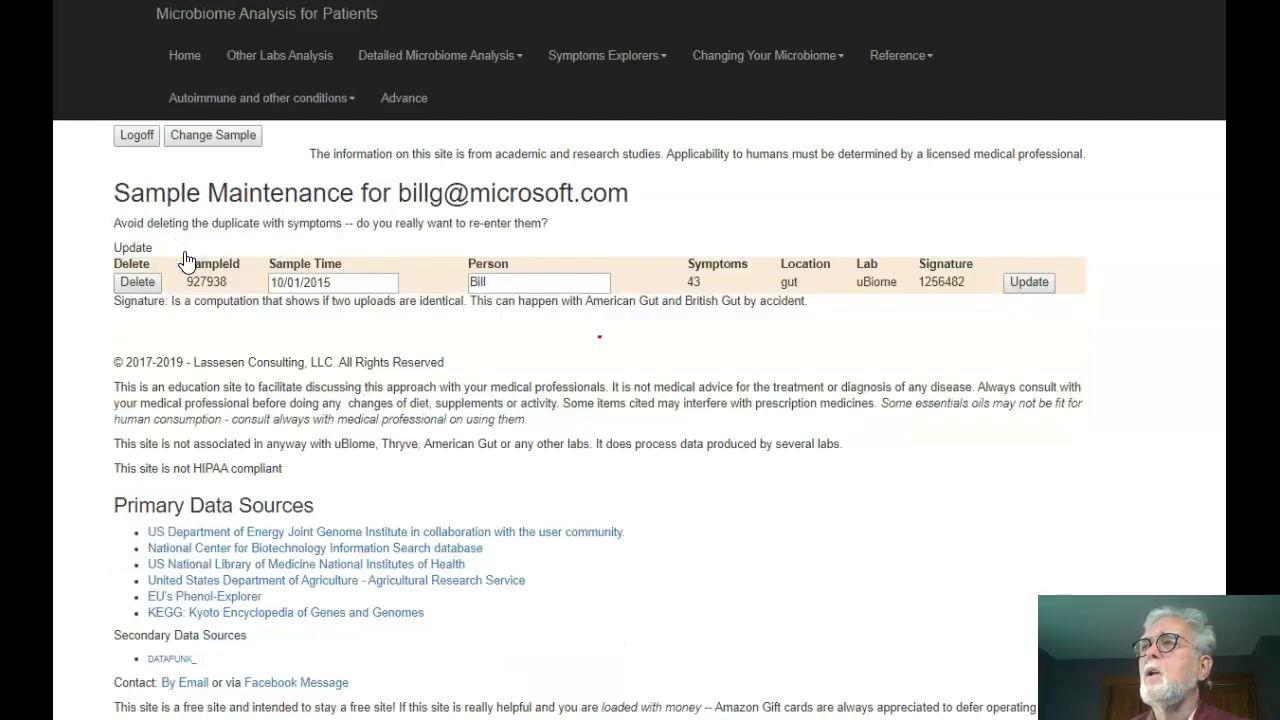
double_click(477, 283)
text(William)
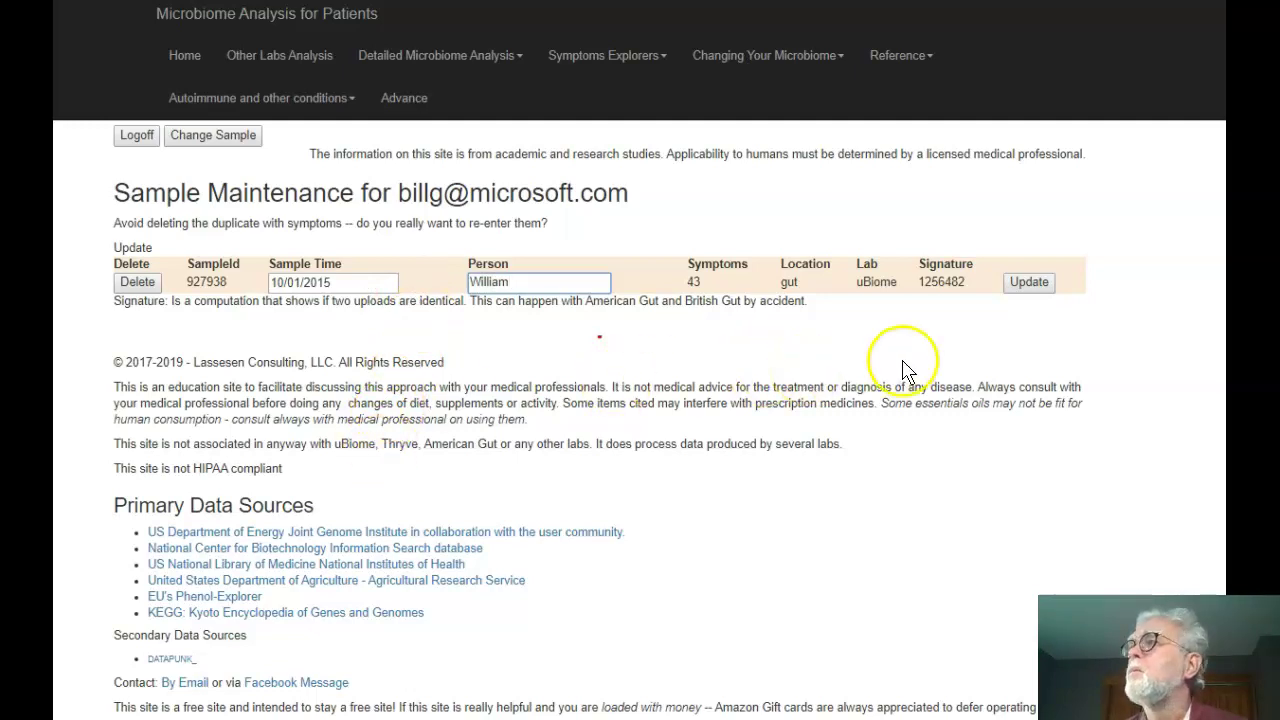
click(1034, 288)
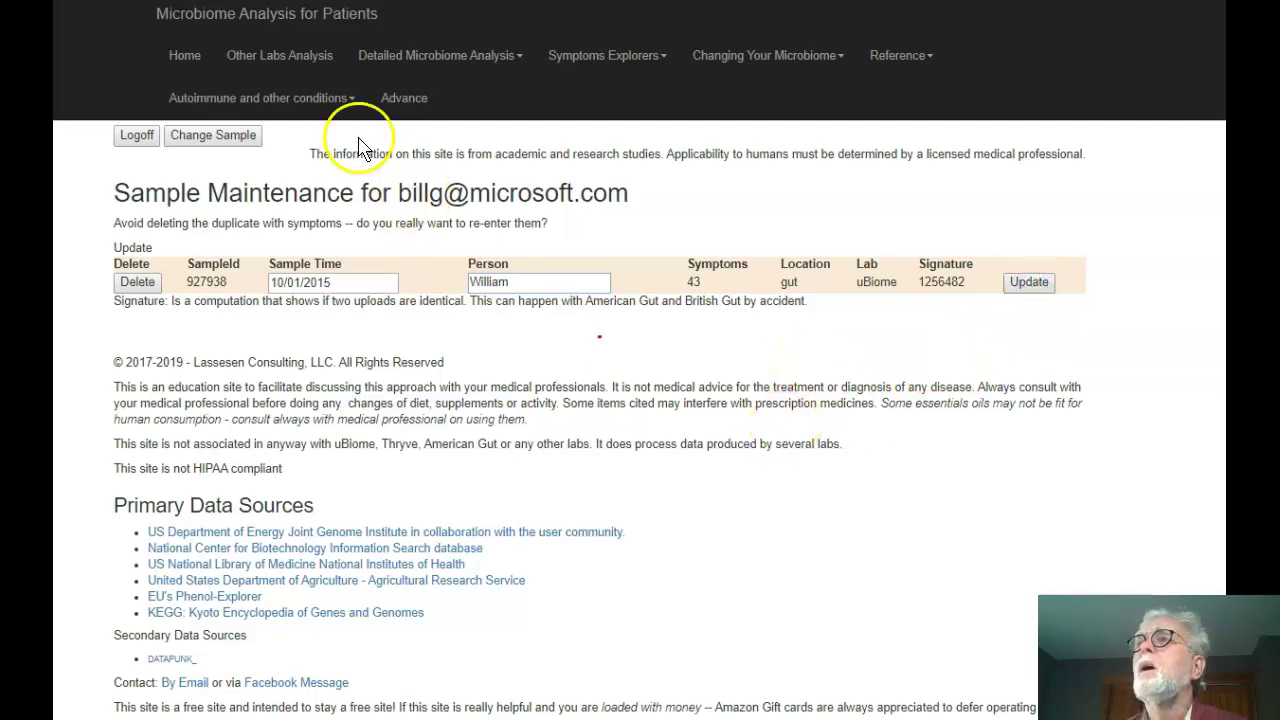
click(210, 138)
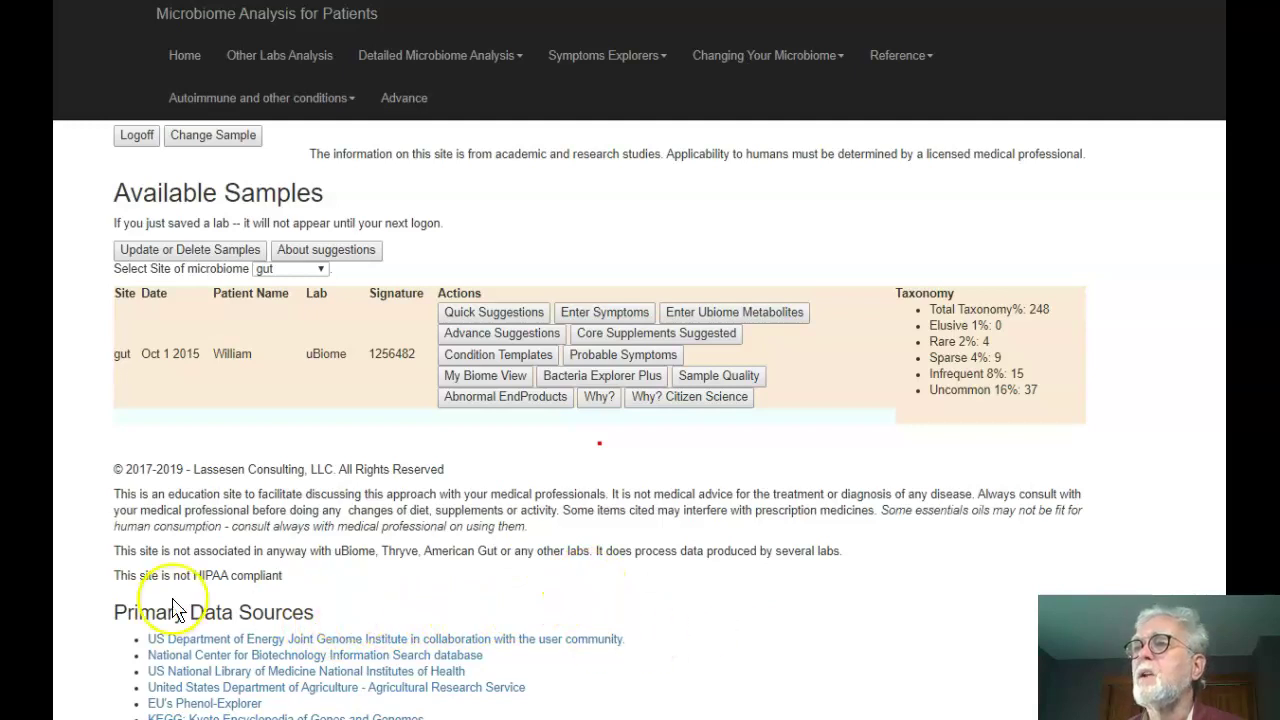
Highlight the HIPAA compliance notice, and open the Data Summary reference to review the counts for each data store.
drag(286, 576, 103, 577)
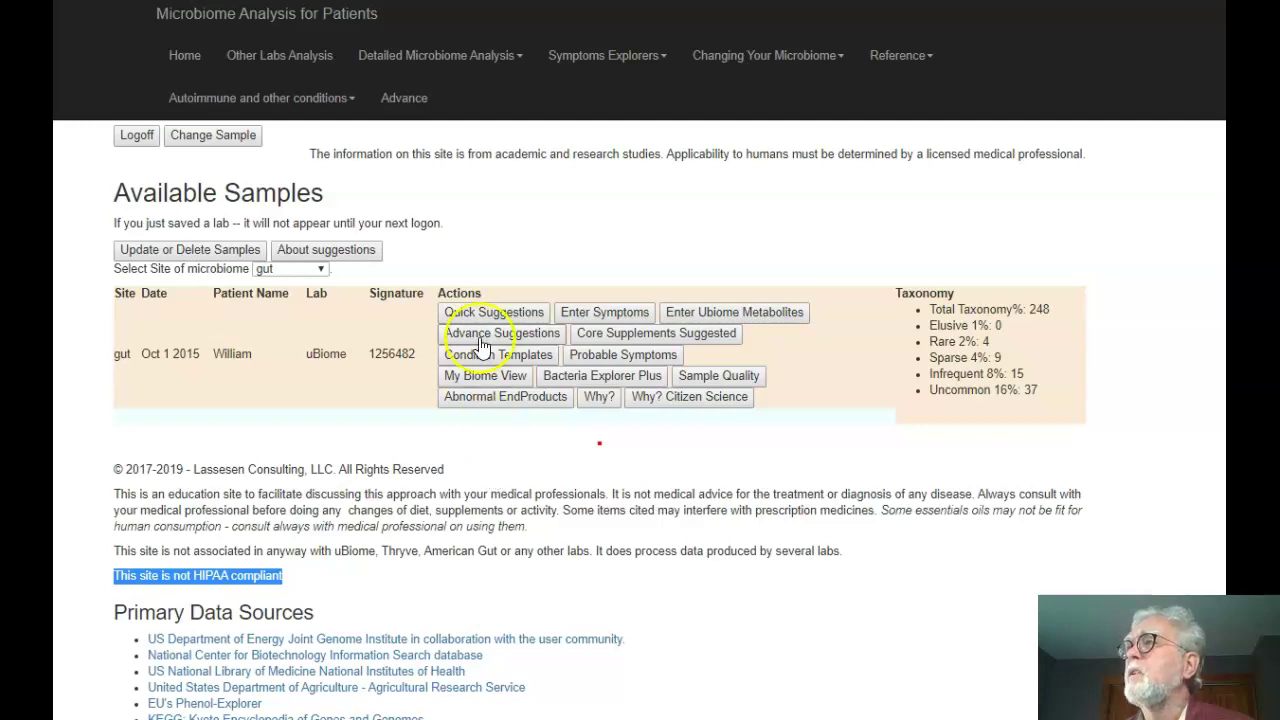
click(897, 60)
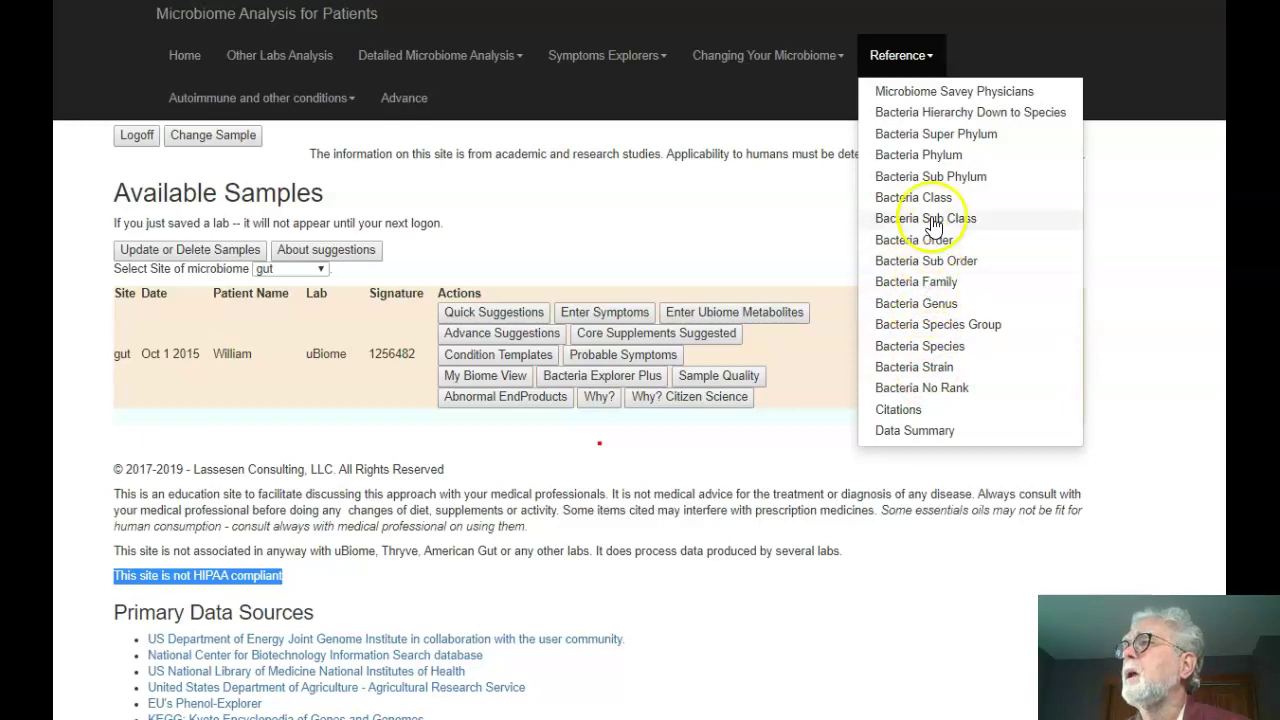
click(910, 430)
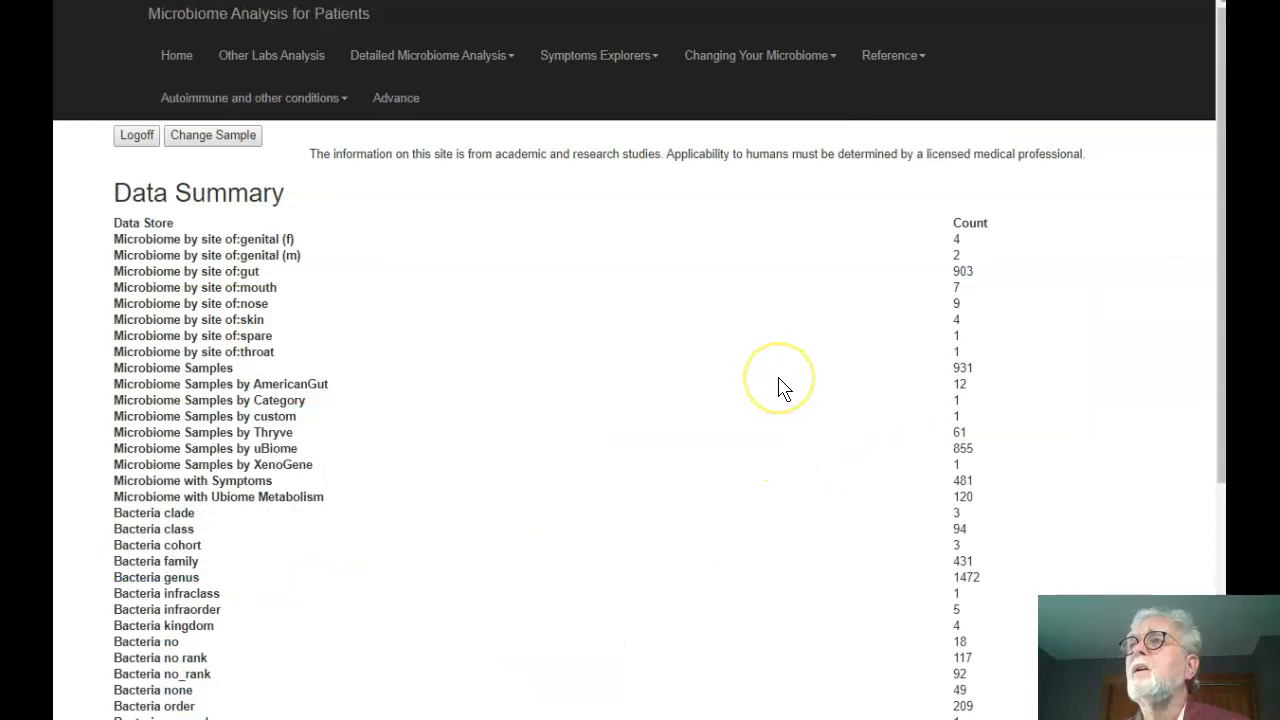
scroll(783, 389, down, 4)
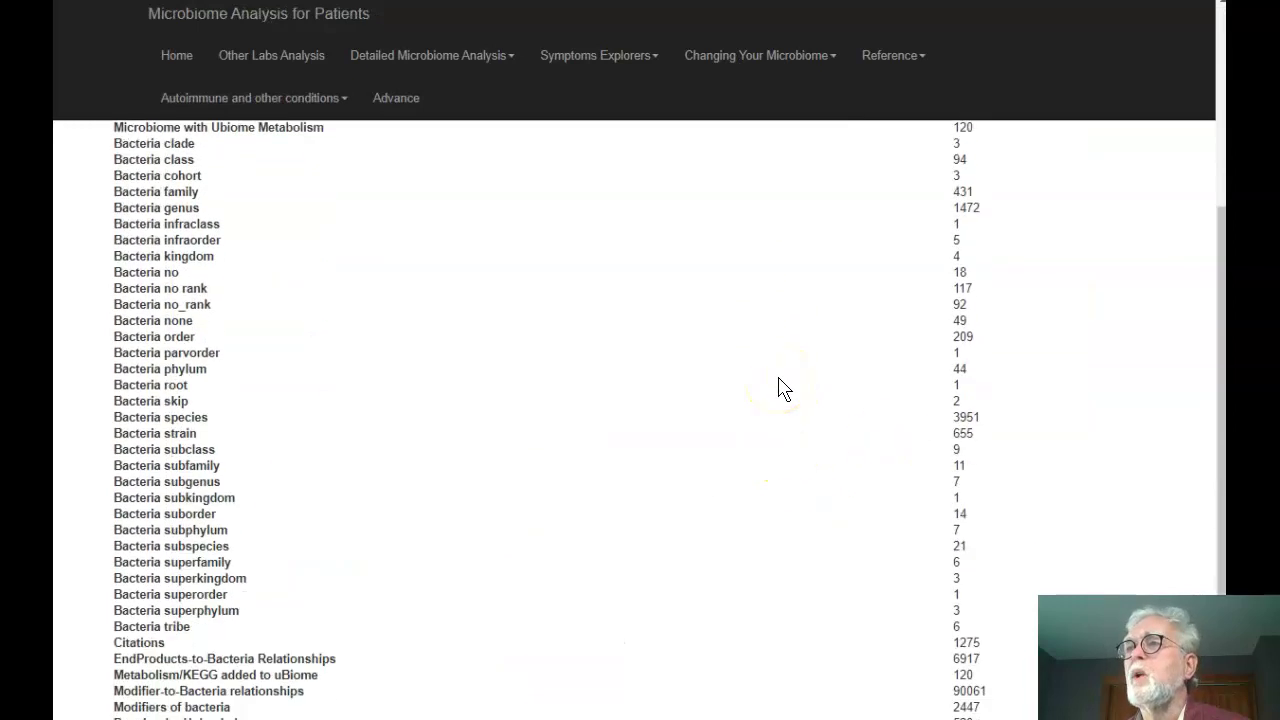
scroll(783, 389, down, 3)
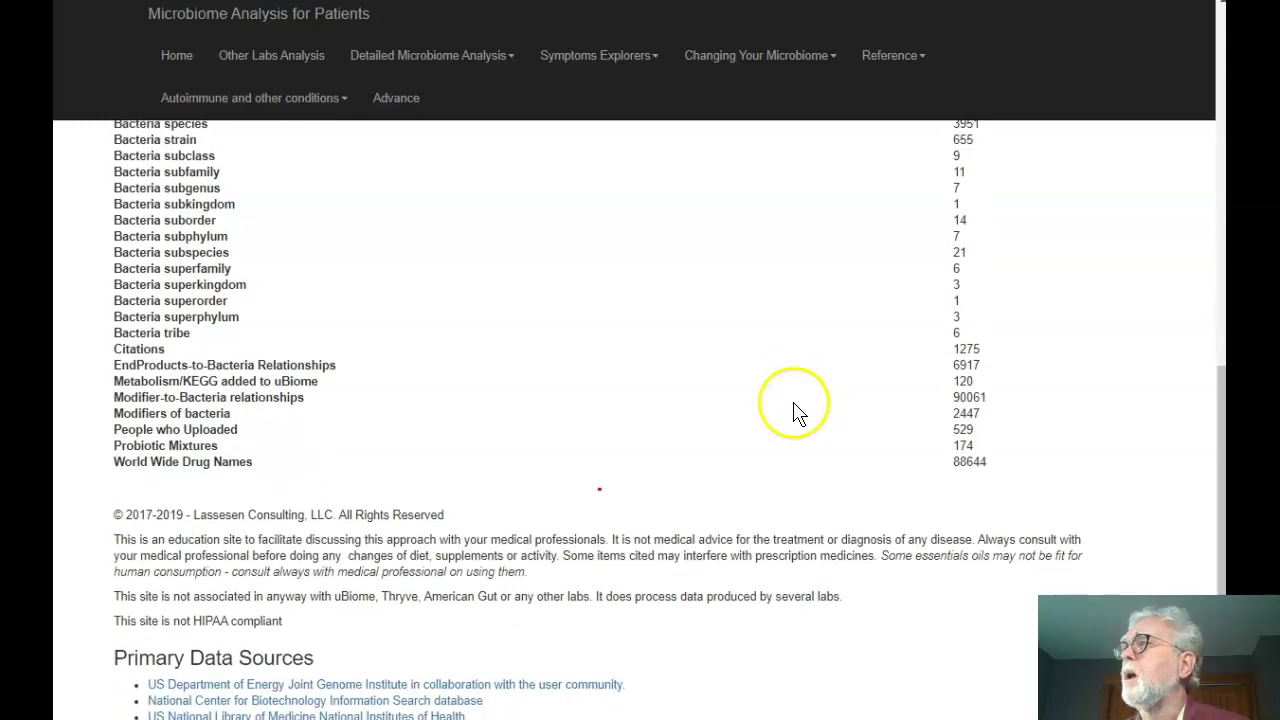
scroll(803, 366, up, 4)
scroll(803, 366, down, 3)
scroll(803, 366, down, 1)
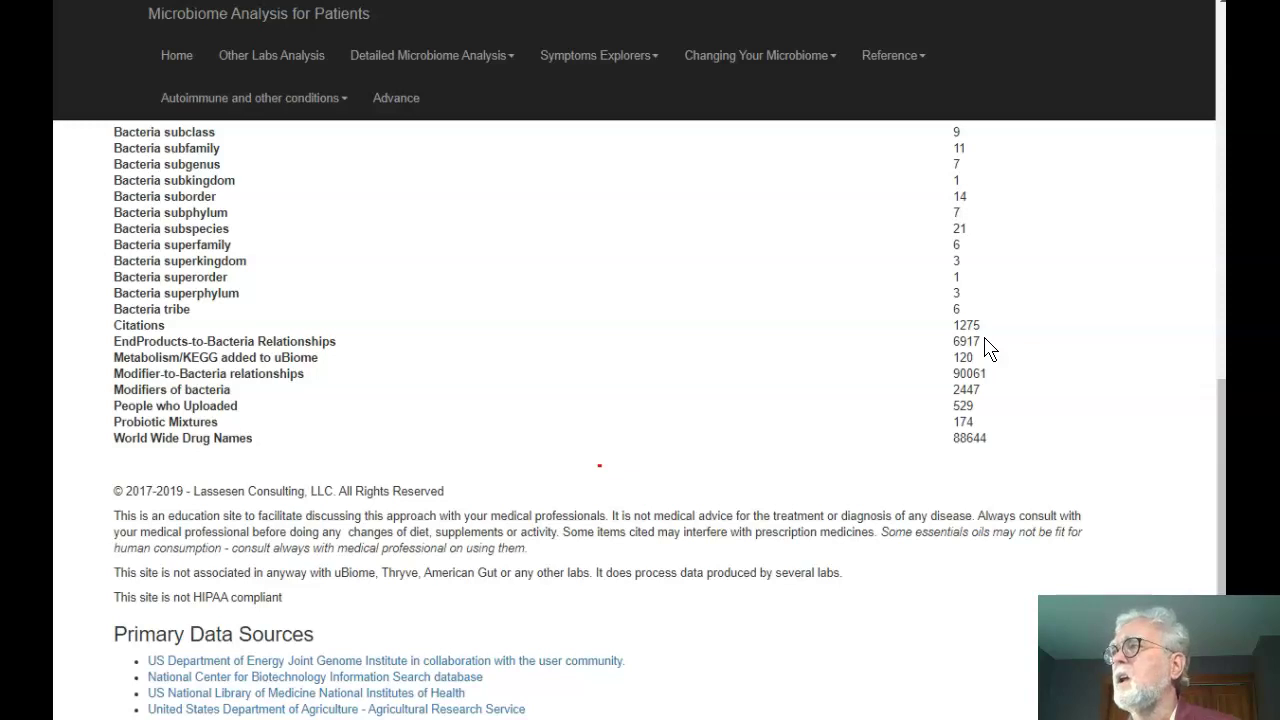
scroll(985, 348, up, 1)
scroll(985, 348, up, 6)
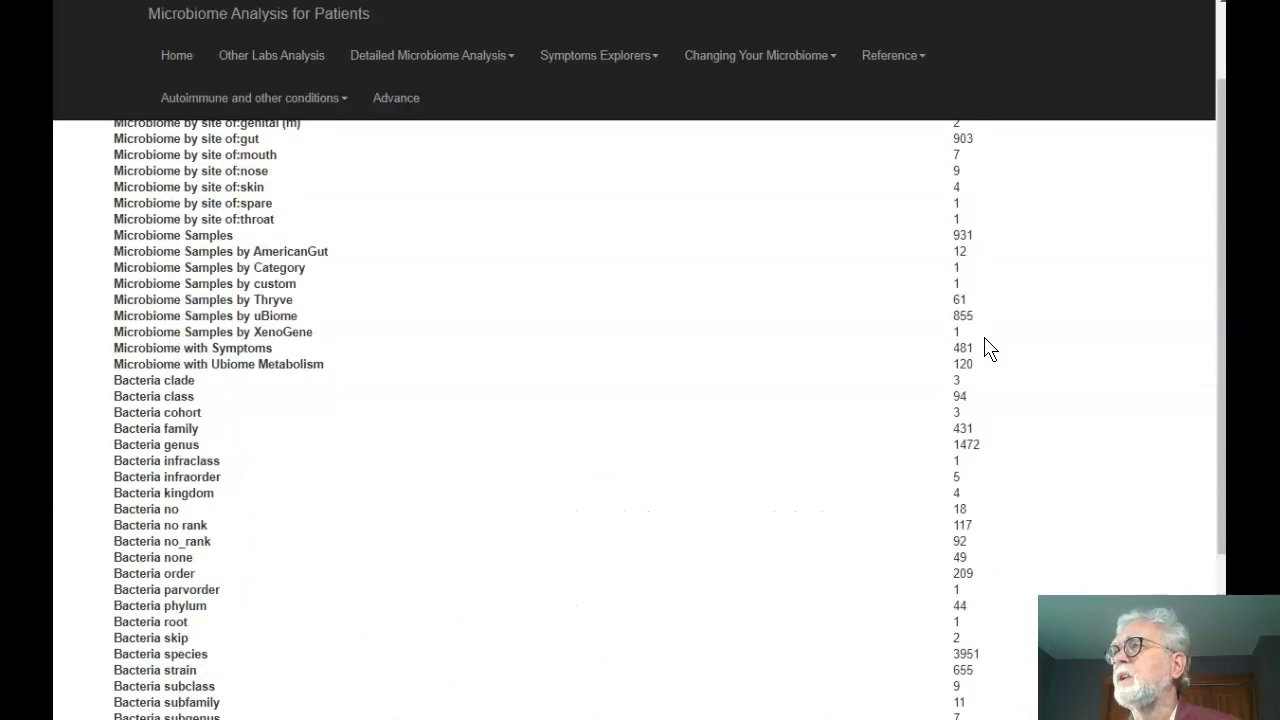
Open Contents of Probiotic Mixtures and browse the listed products' species with their histamine and lactic acid properties.
click(745, 62)
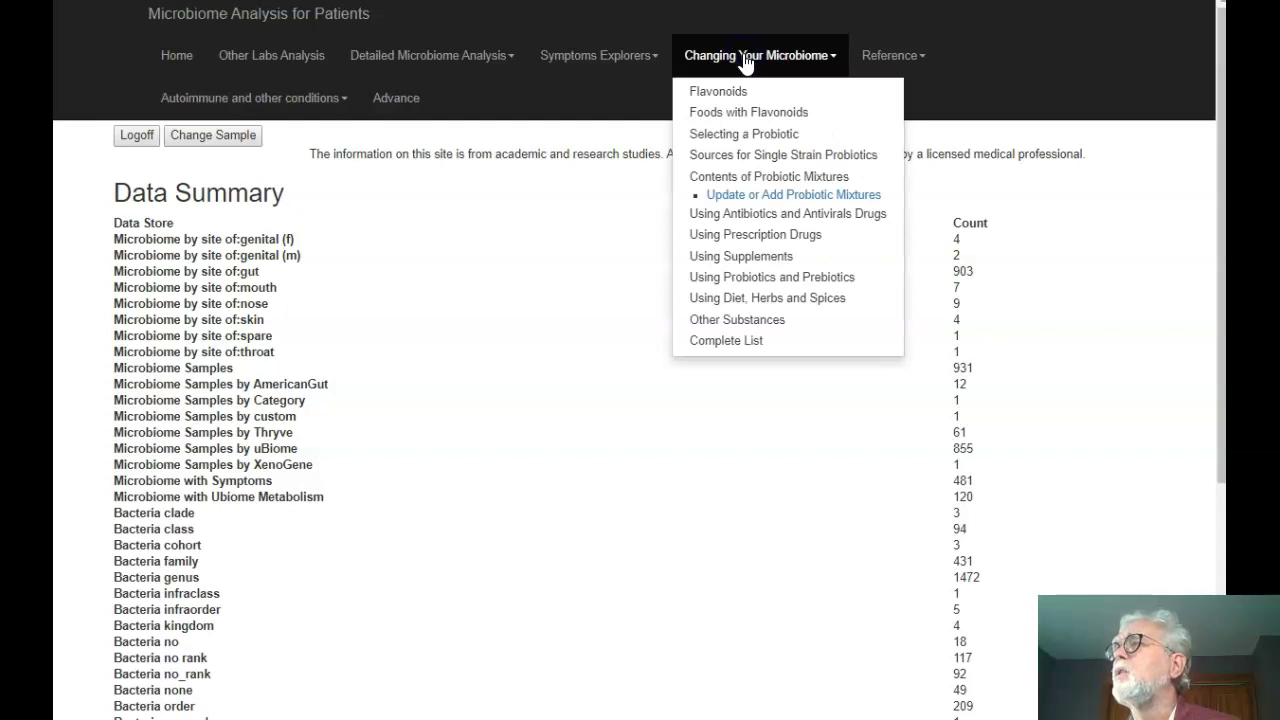
click(716, 180)
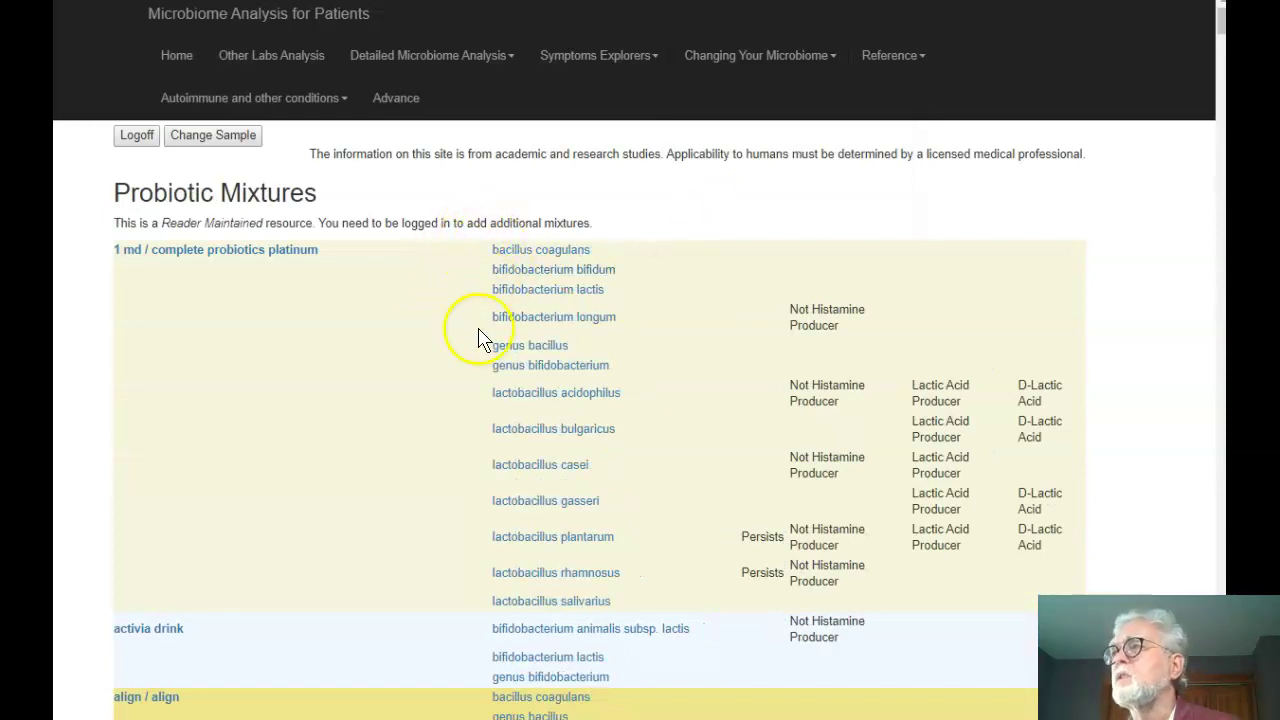
scroll(445, 483, down, 1)
scroll(445, 483, down, 7)
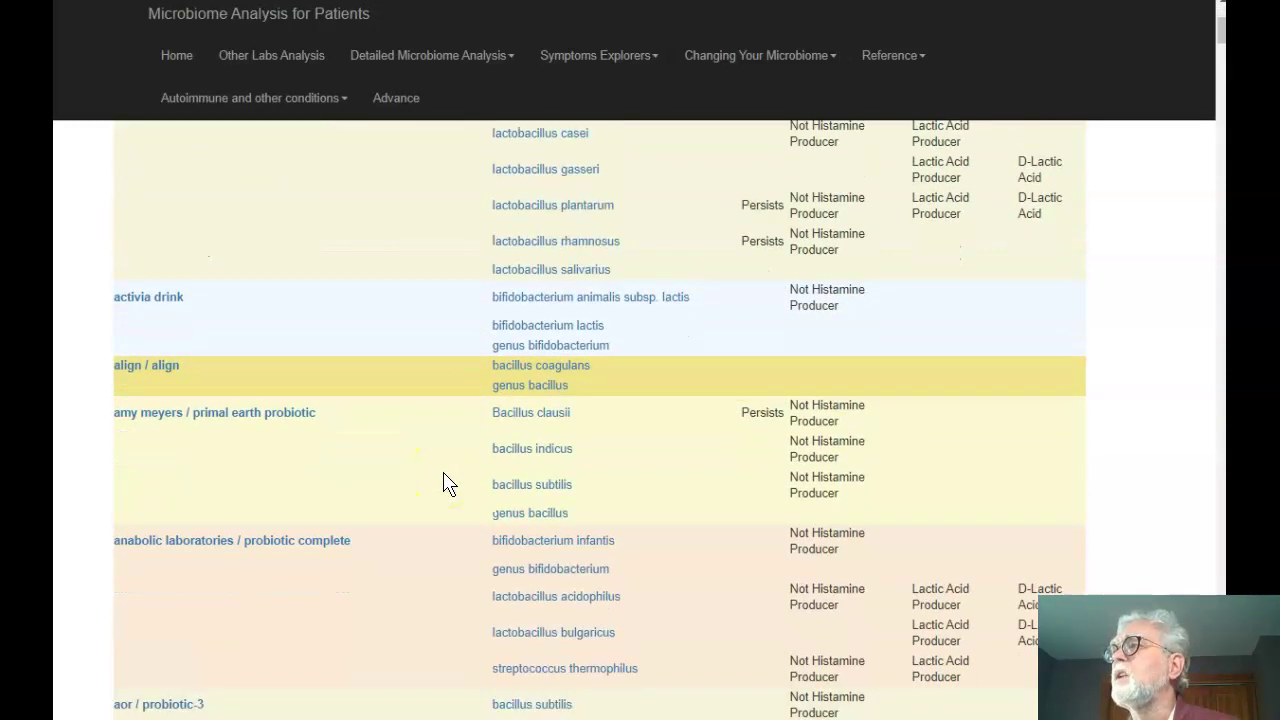
scroll(445, 483, down, 3)
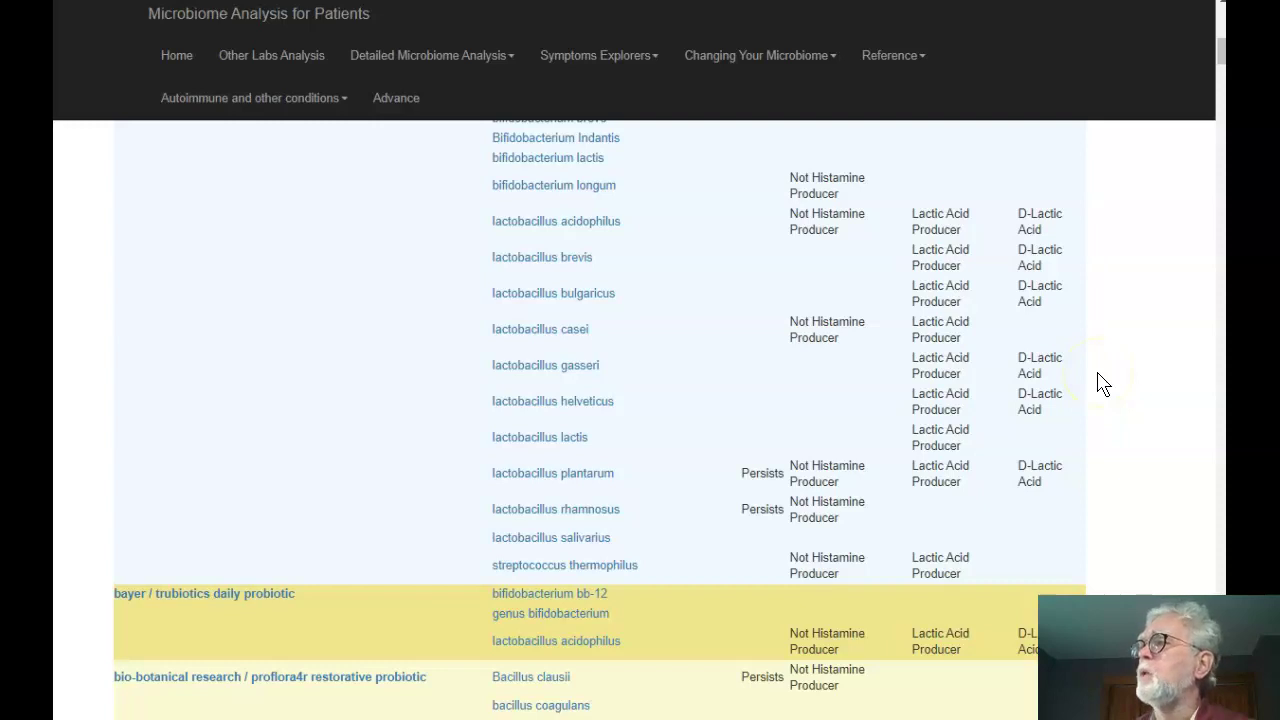
Open the Using Supplements list of microbiome modifiers and browse the items as far as the not classified group.
scroll(1100, 384, up, 10)
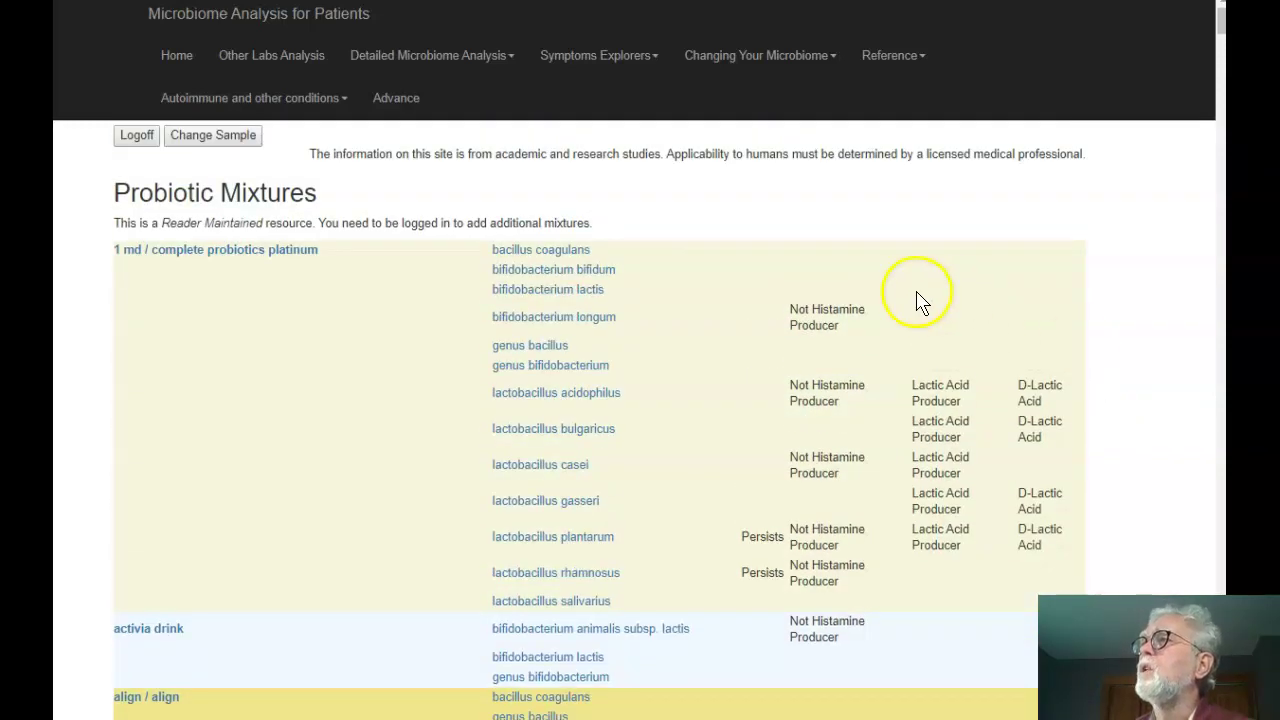
click(797, 60)
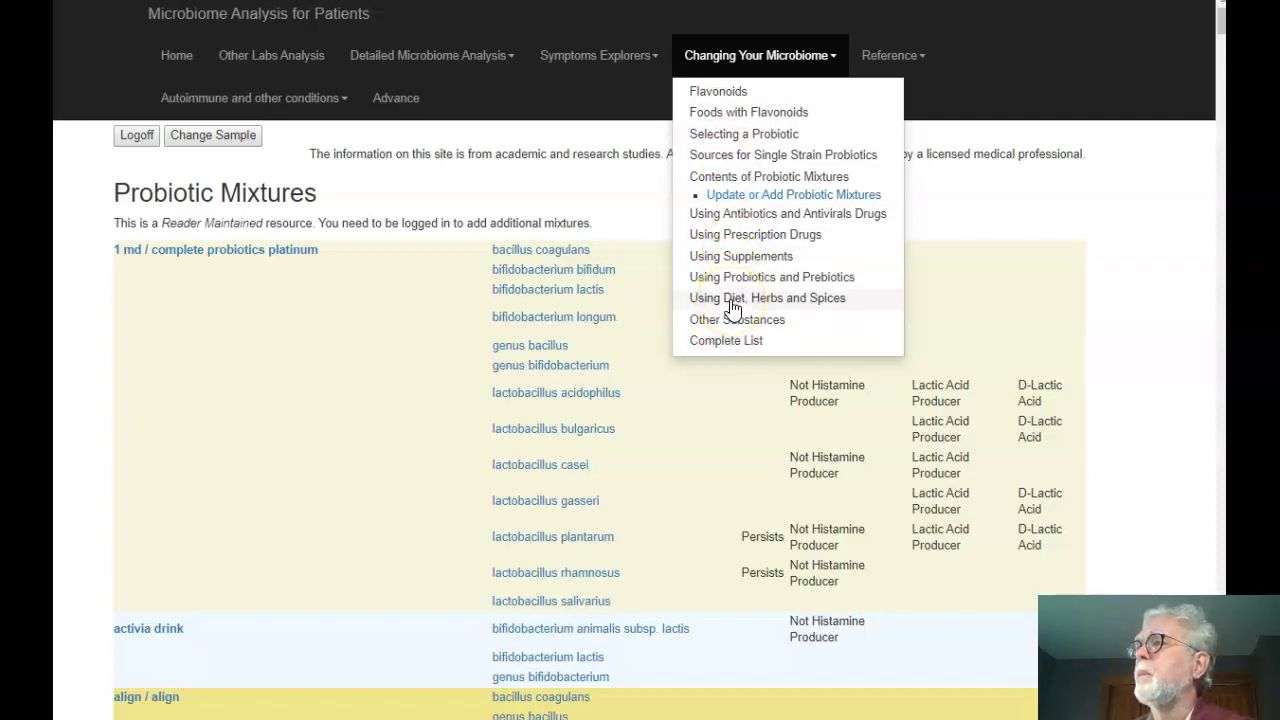
click(766, 257)
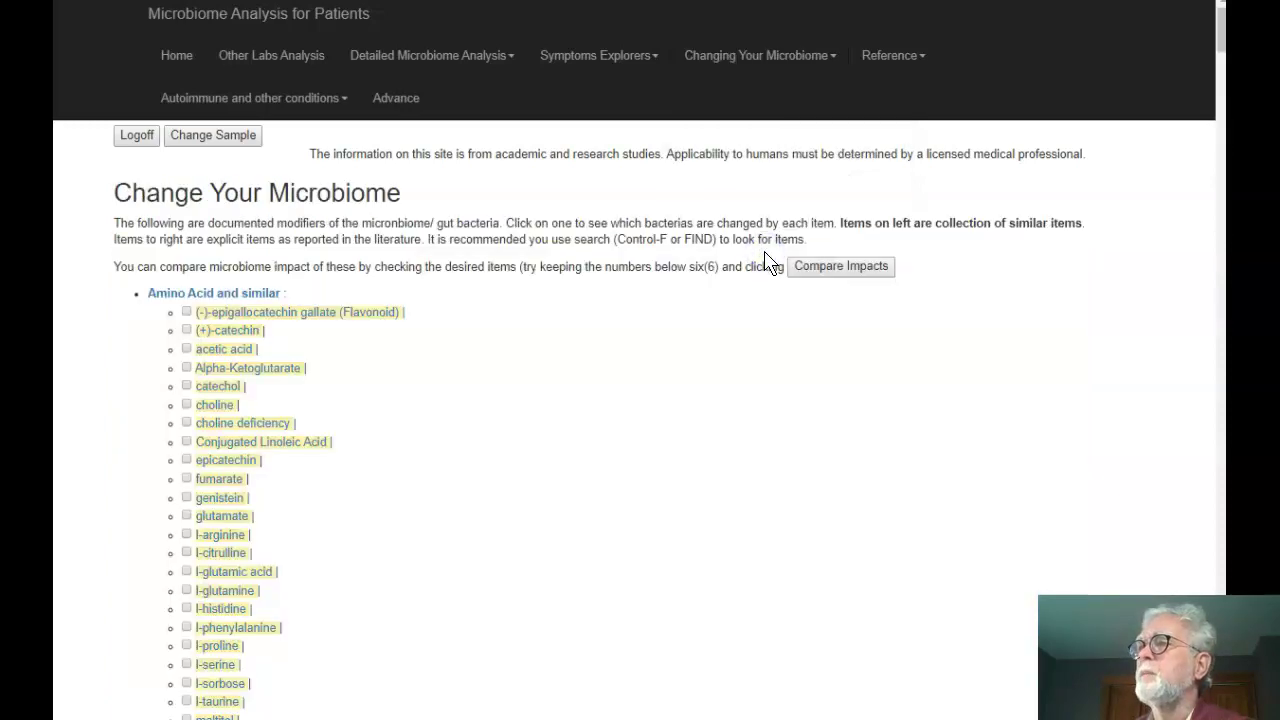
scroll(758, 345, down, 5)
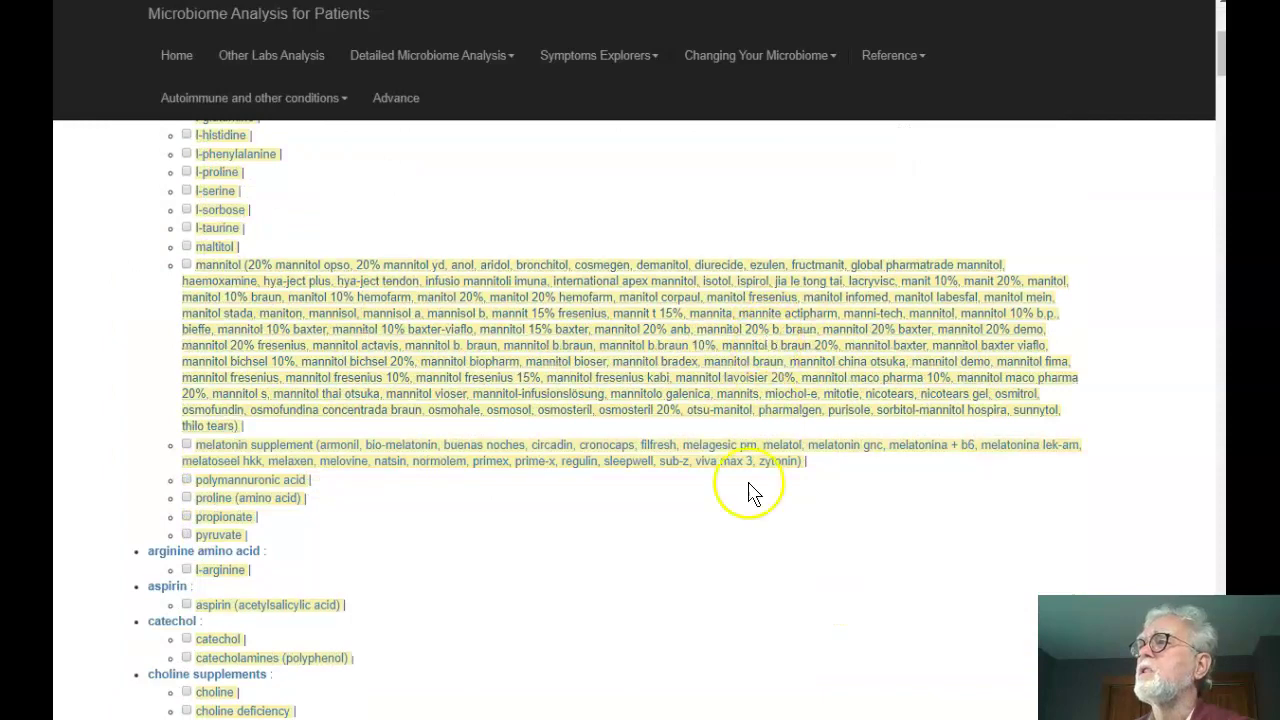
scroll(727, 573, down, 9)
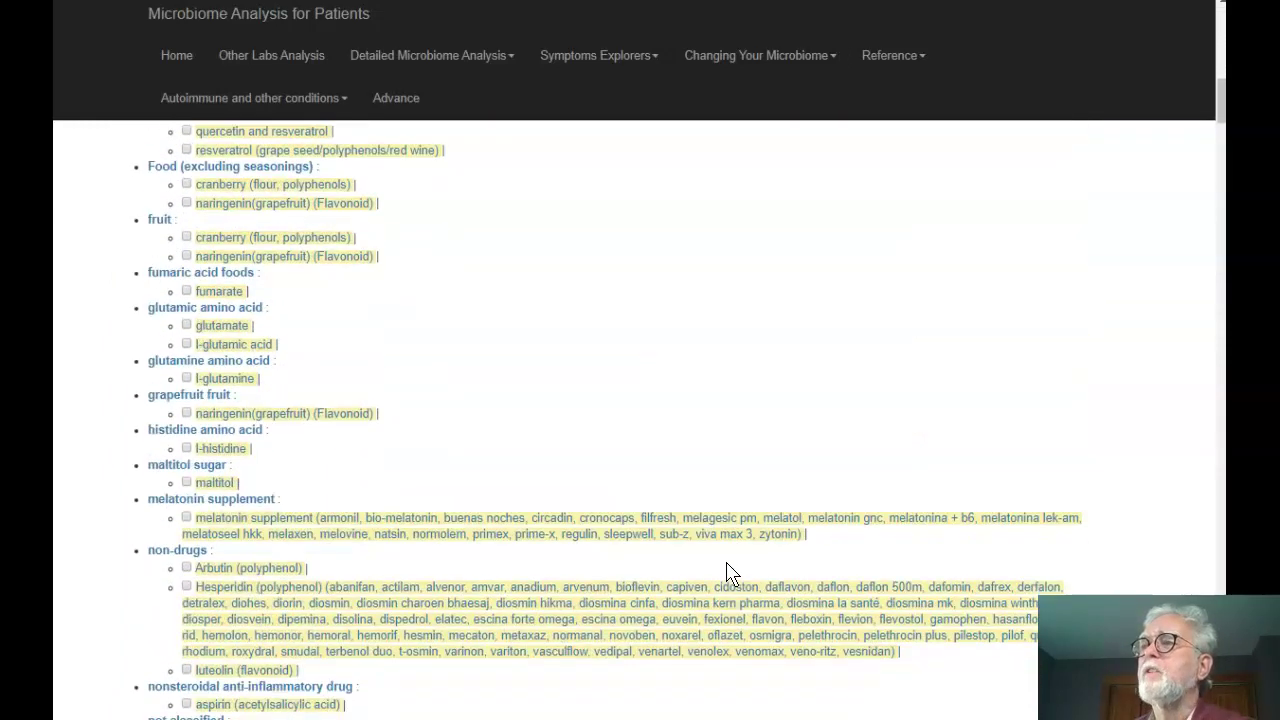
scroll(731, 573, down, 3)
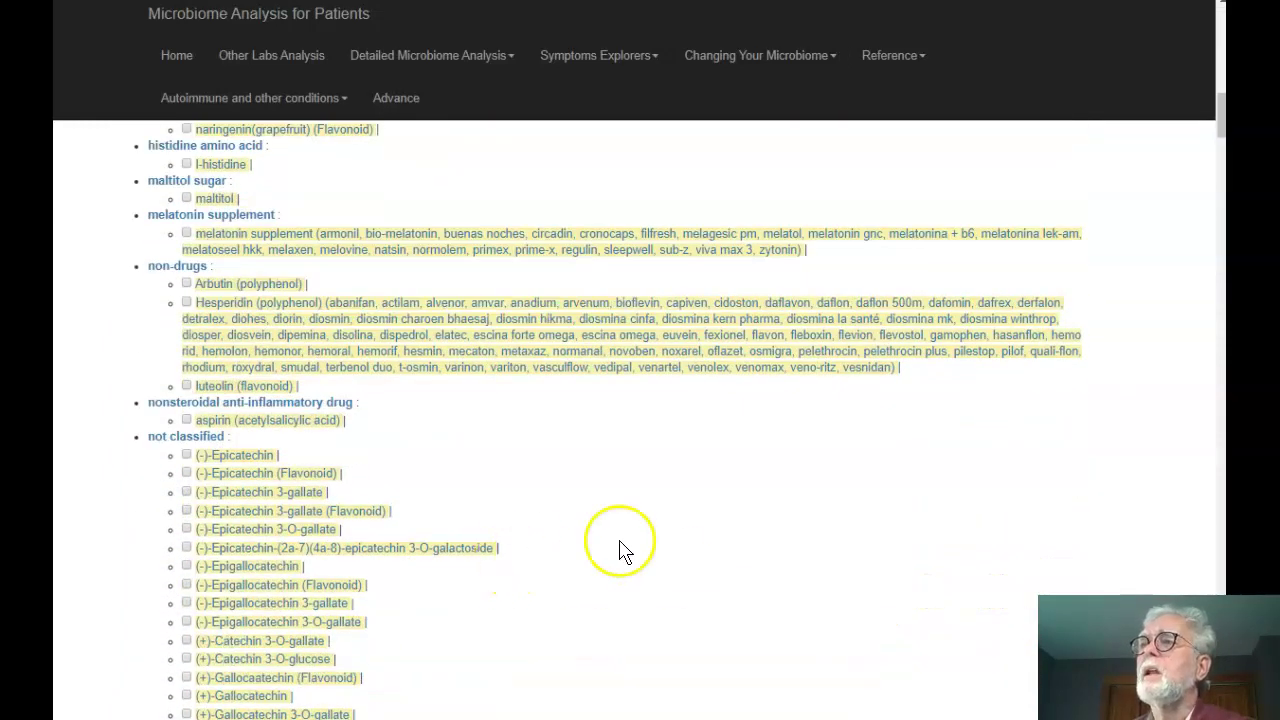
Open the (-)-Epicatechin modifier and review its sources, related items and impacted bacteria.
click(237, 456)
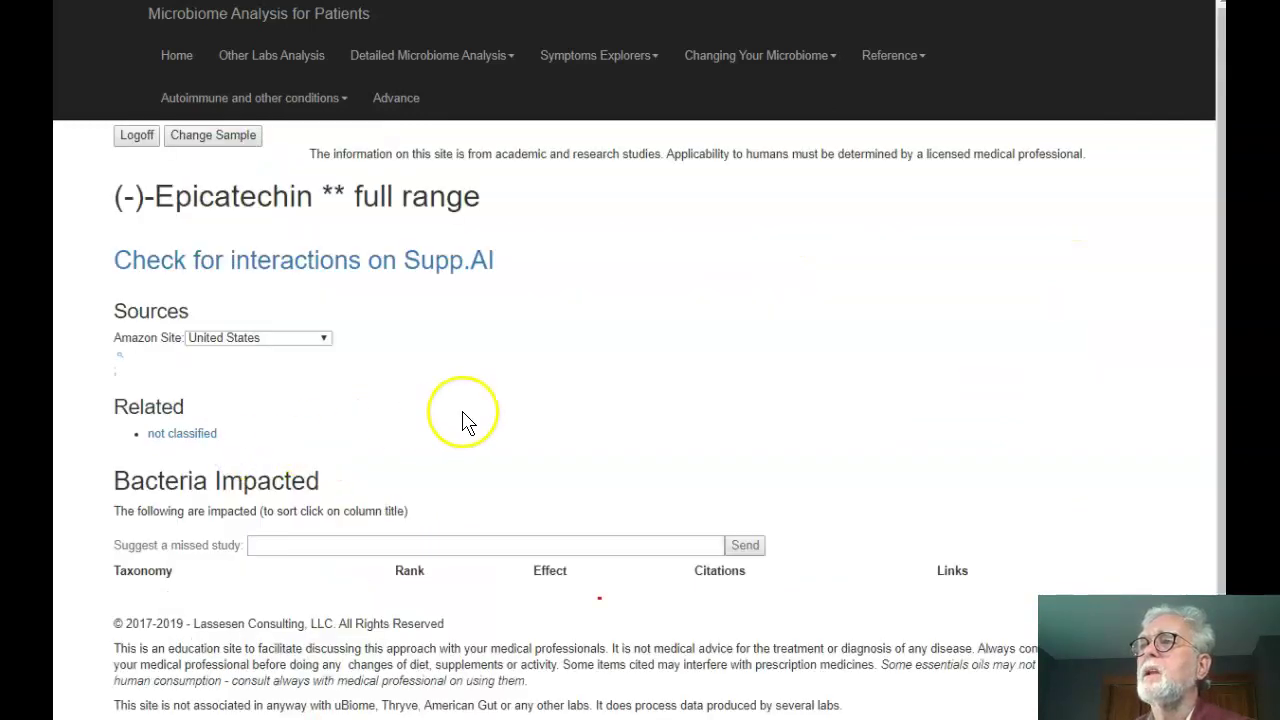
scroll(463, 413, down, 1)
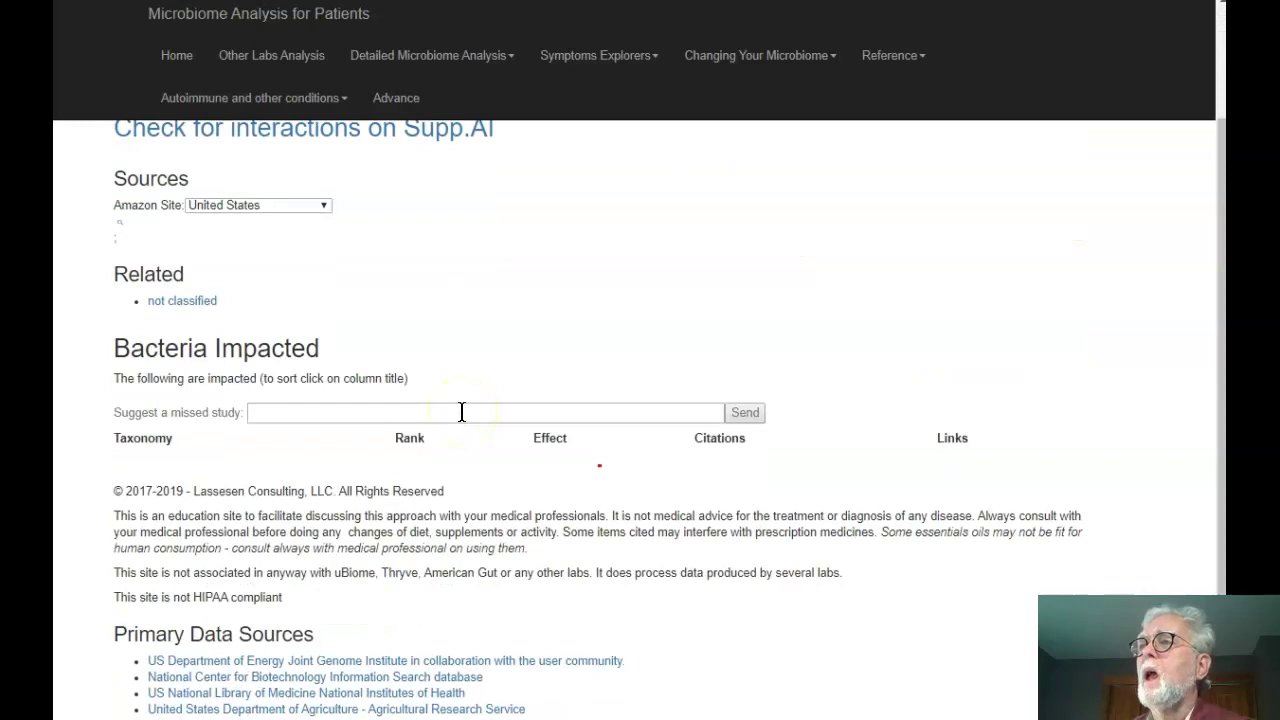
scroll(461, 412, up, 1)
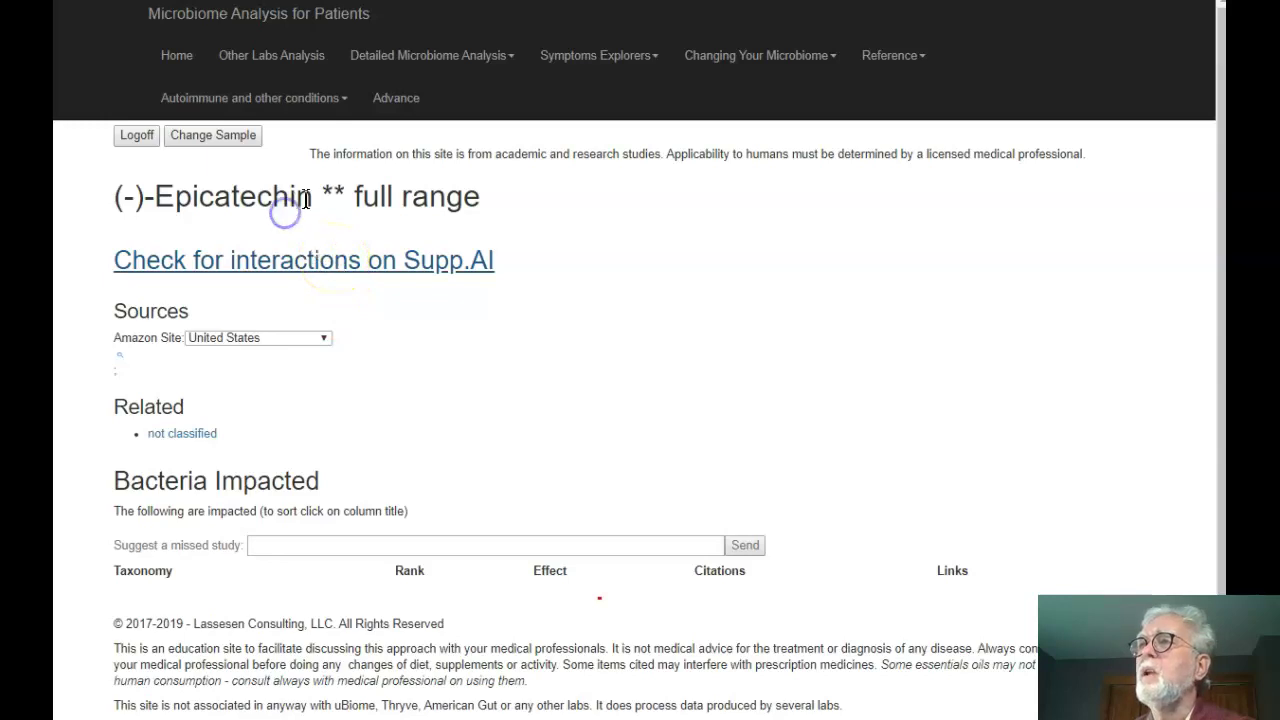
Copy the name Epicatechin, search for it on the linked Supp.AI site, and open the L-Epicatechin supplement.
drag(313, 196, 158, 197)
key(ctrl+c)
click(309, 277)
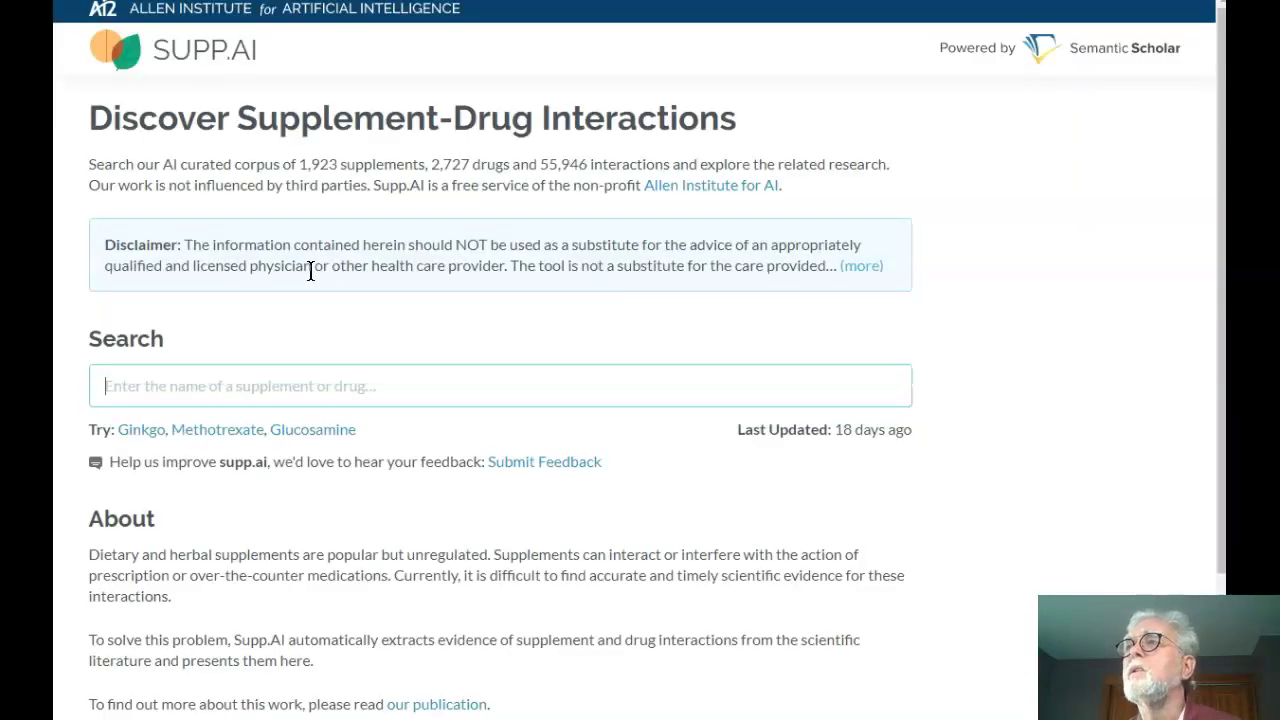
click(227, 386)
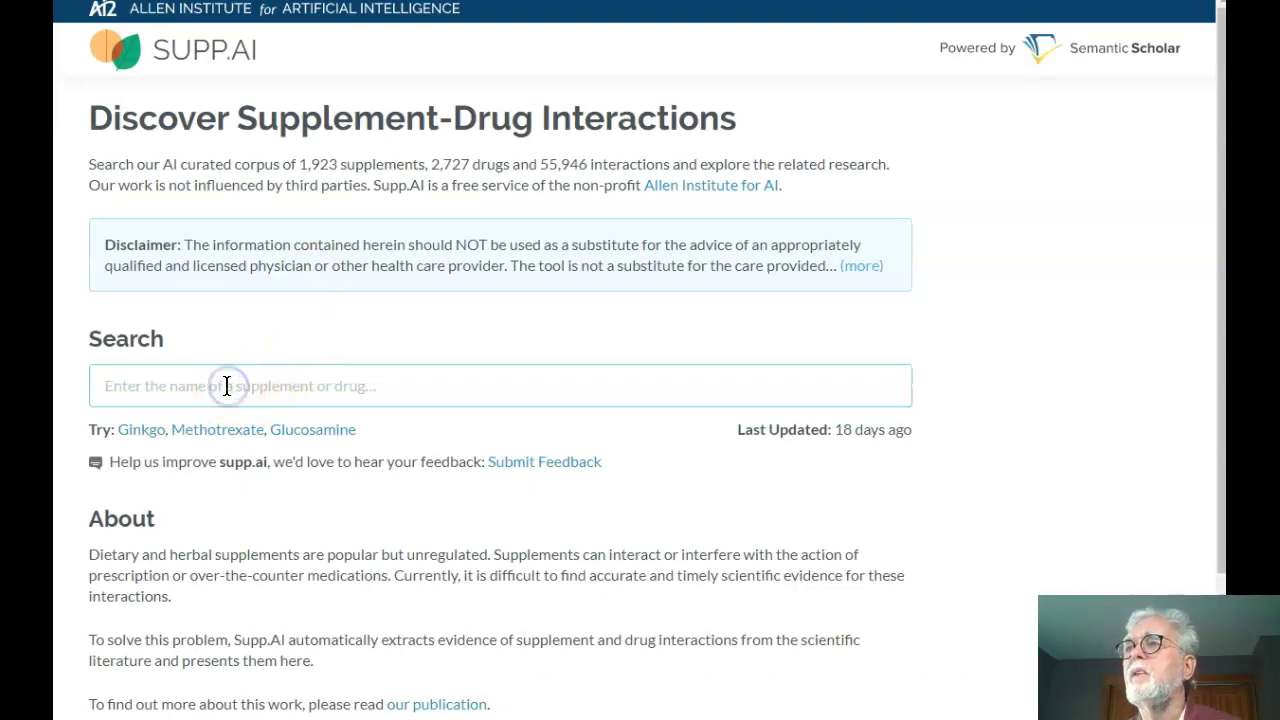
key(ctrl+v)
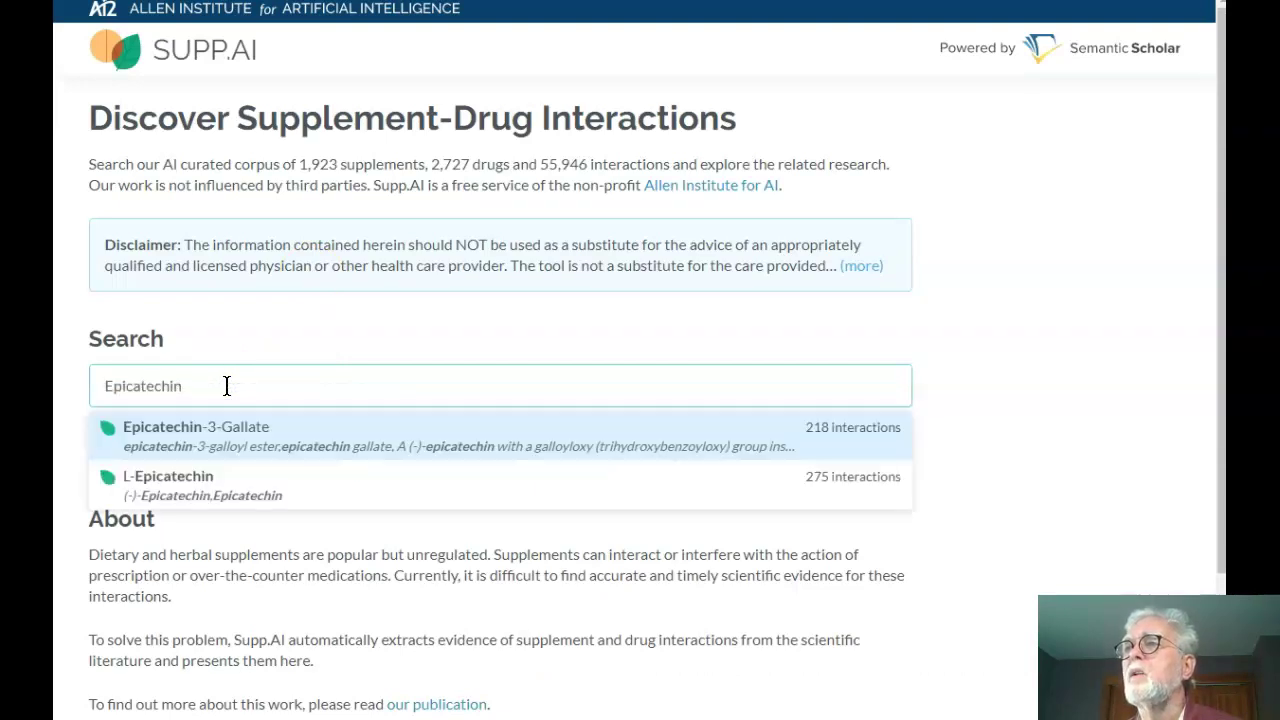
click(168, 478)
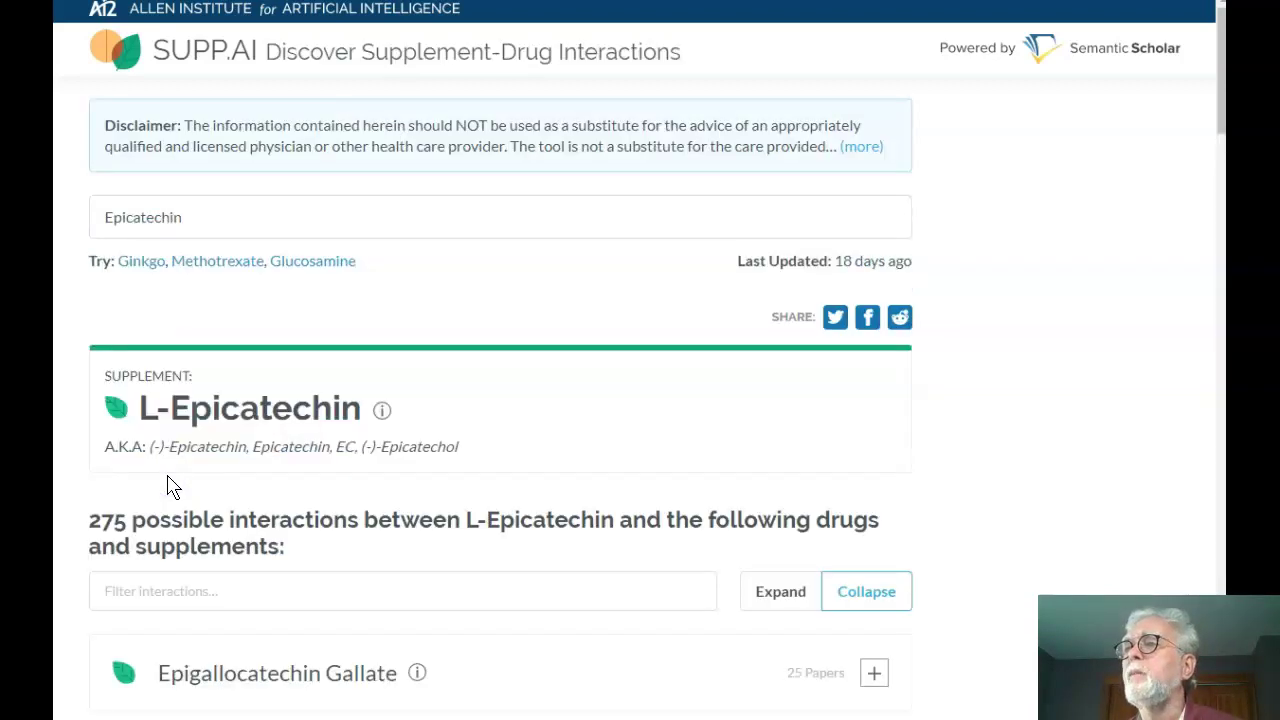
Browse L-Epicatechin's possible interactions, expand the Hydrocortisone entry to read its cited papers, and leave the results.
scroll(410, 445, down, 5)
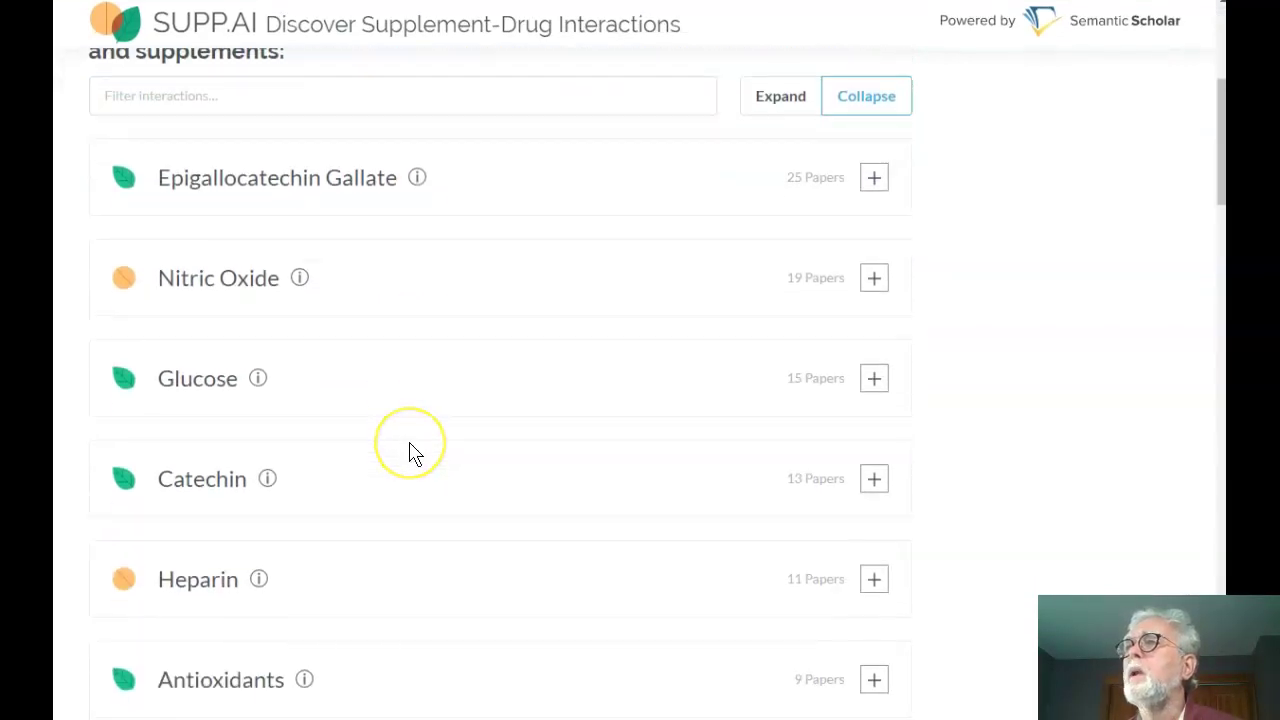
scroll(415, 453, down, 1)
scroll(415, 453, down, 5)
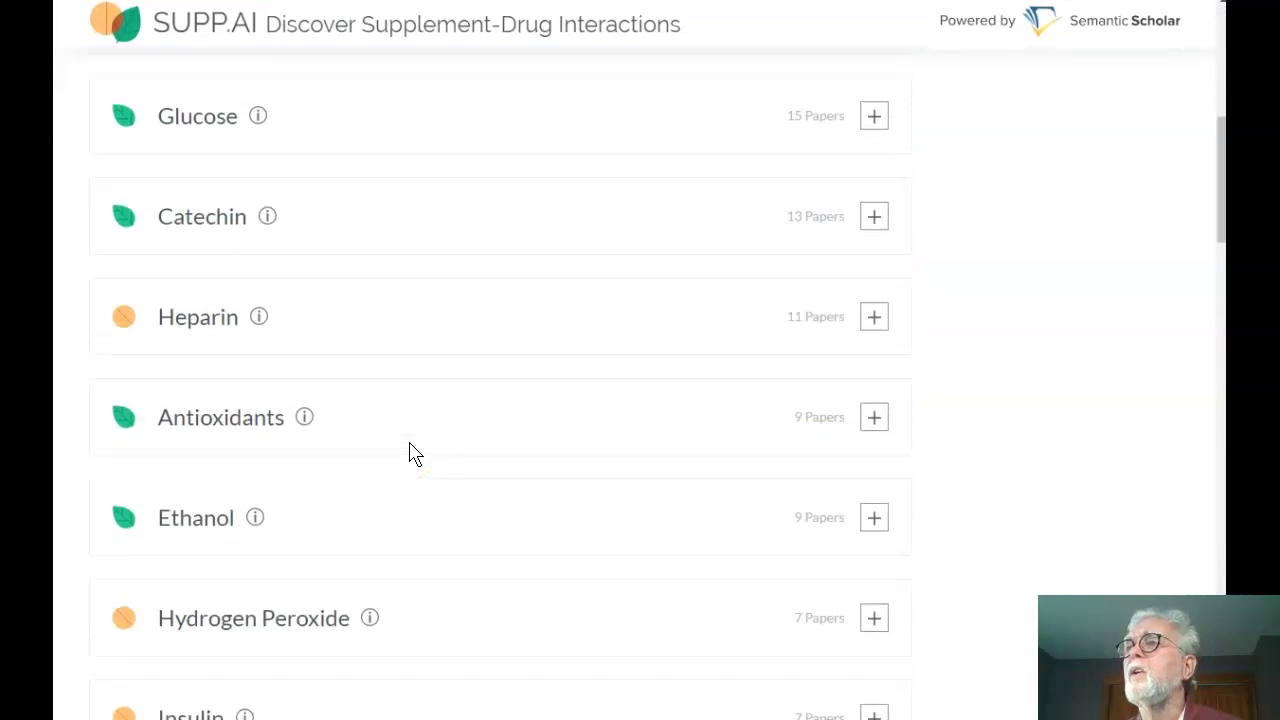
scroll(415, 453, down, 2)
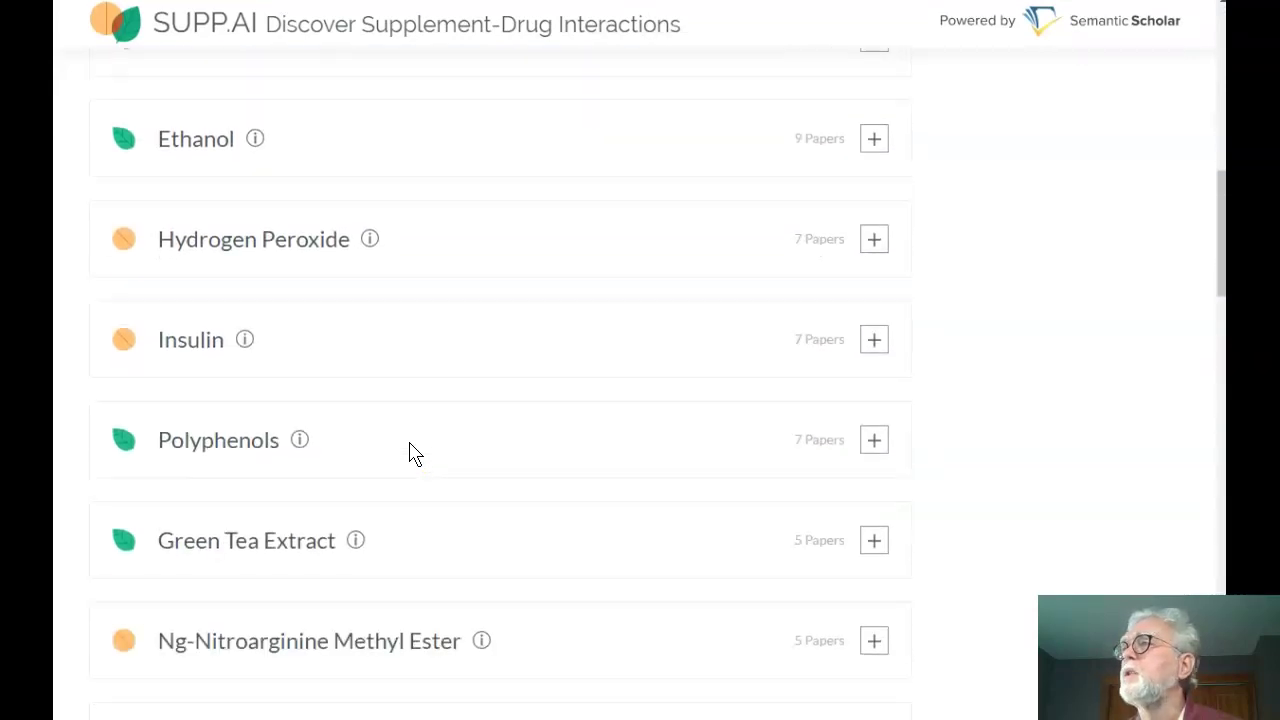
scroll(415, 453, down, 3)
mouse_move(415, 452)
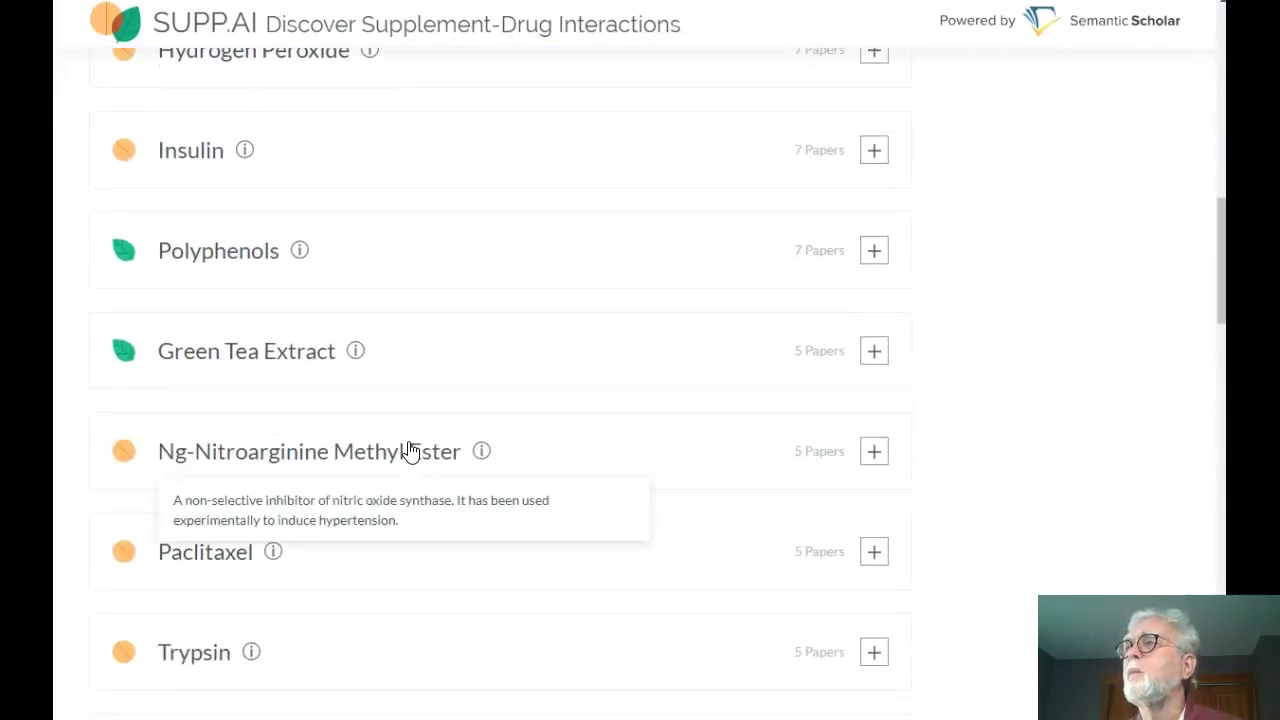
click(517, 370)
scroll(517, 372, down, 3)
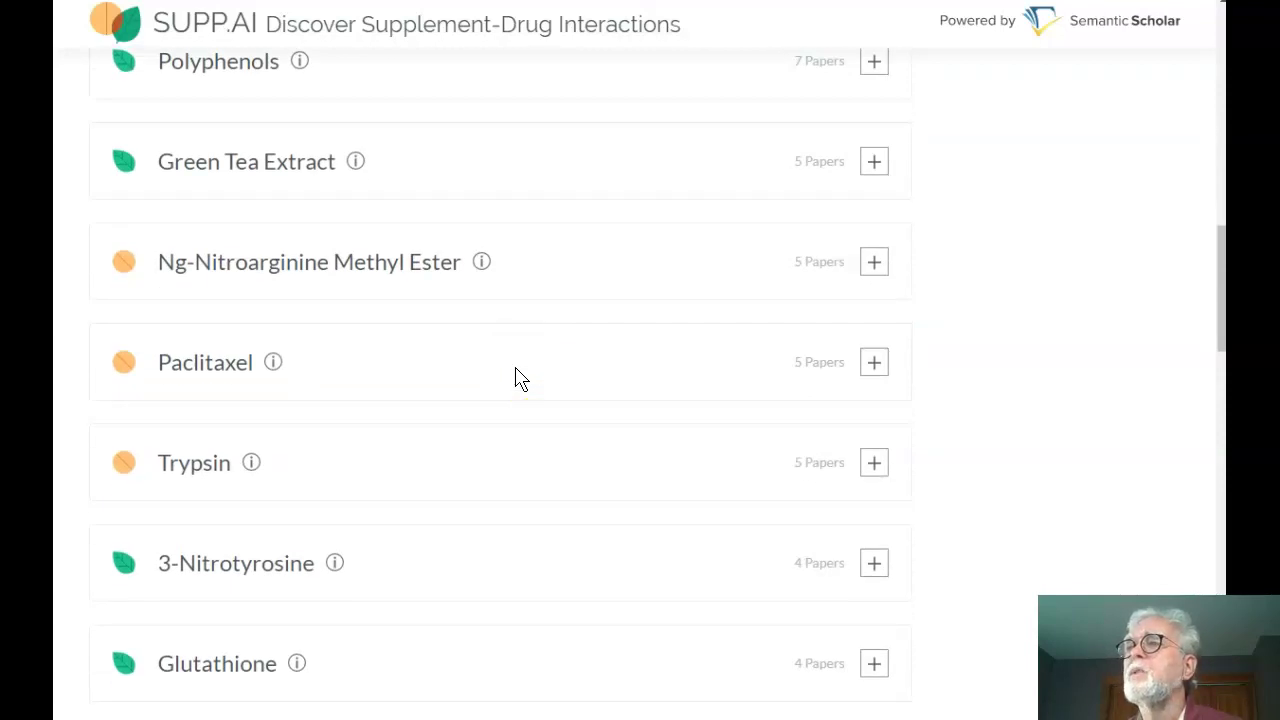
scroll(517, 372, down, 8)
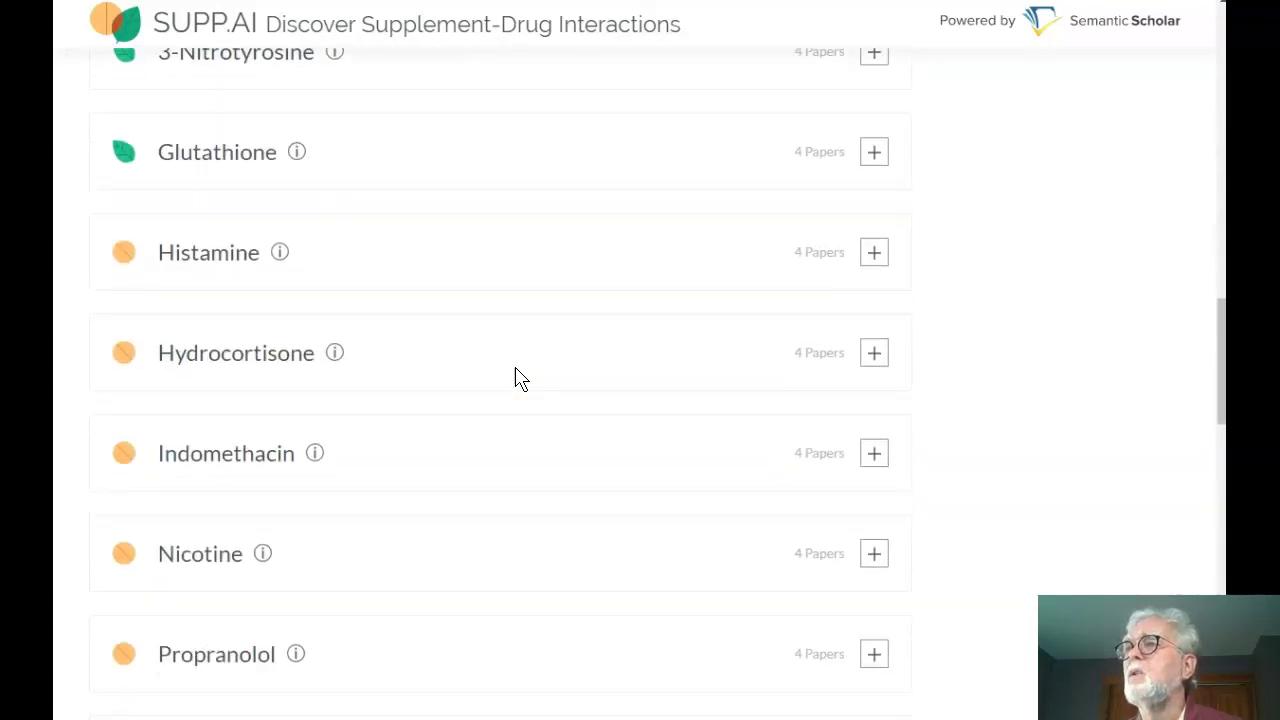
scroll(517, 377, down, 1)
click(873, 205)
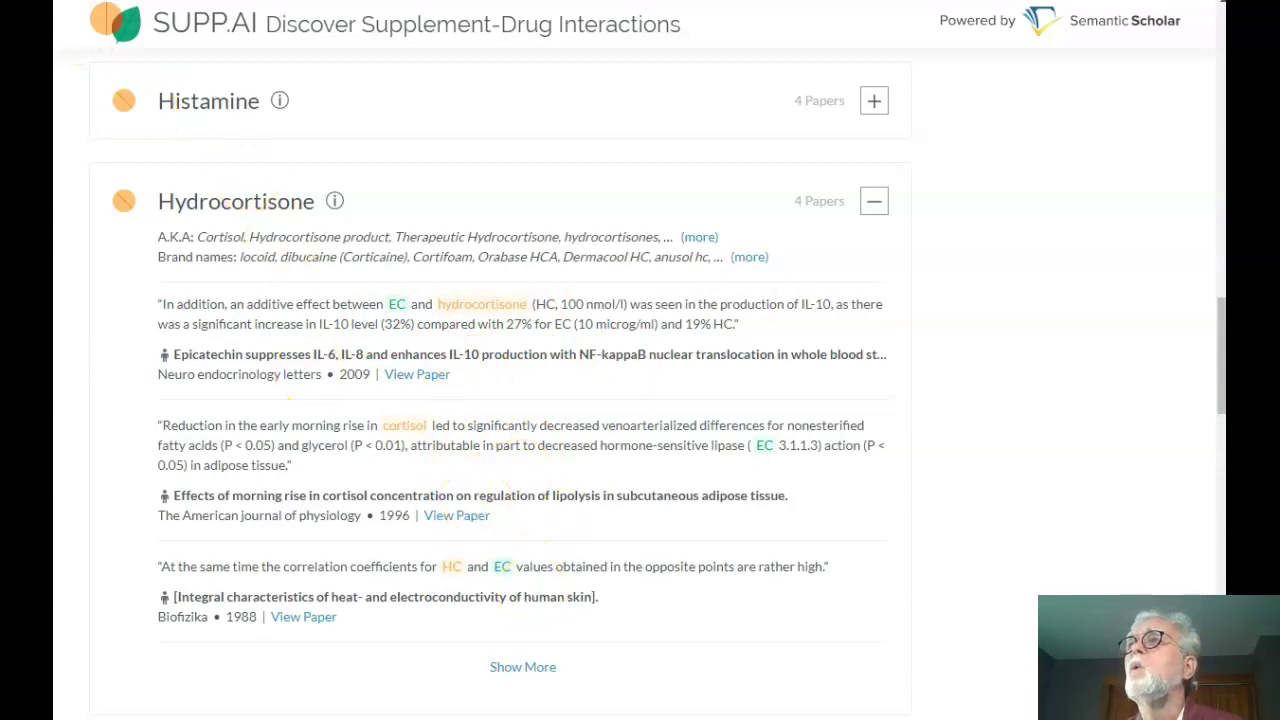
key(ctrl+w)
key(ctrl+w)
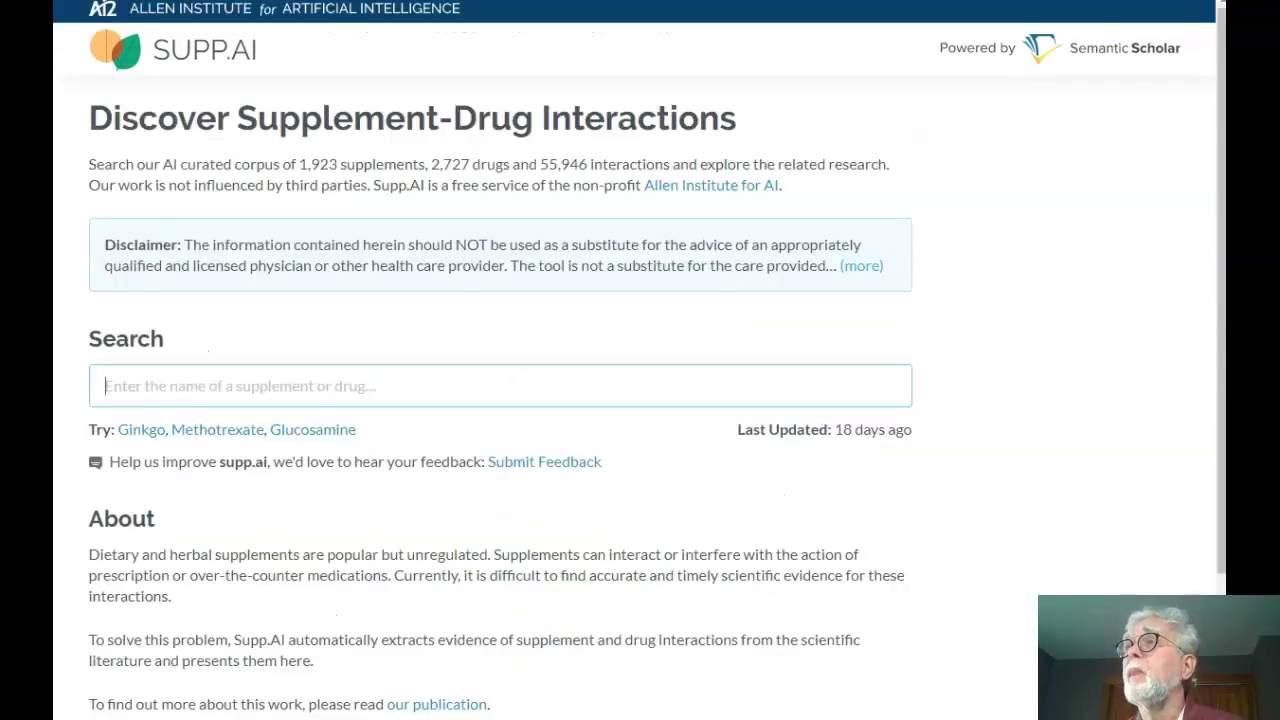